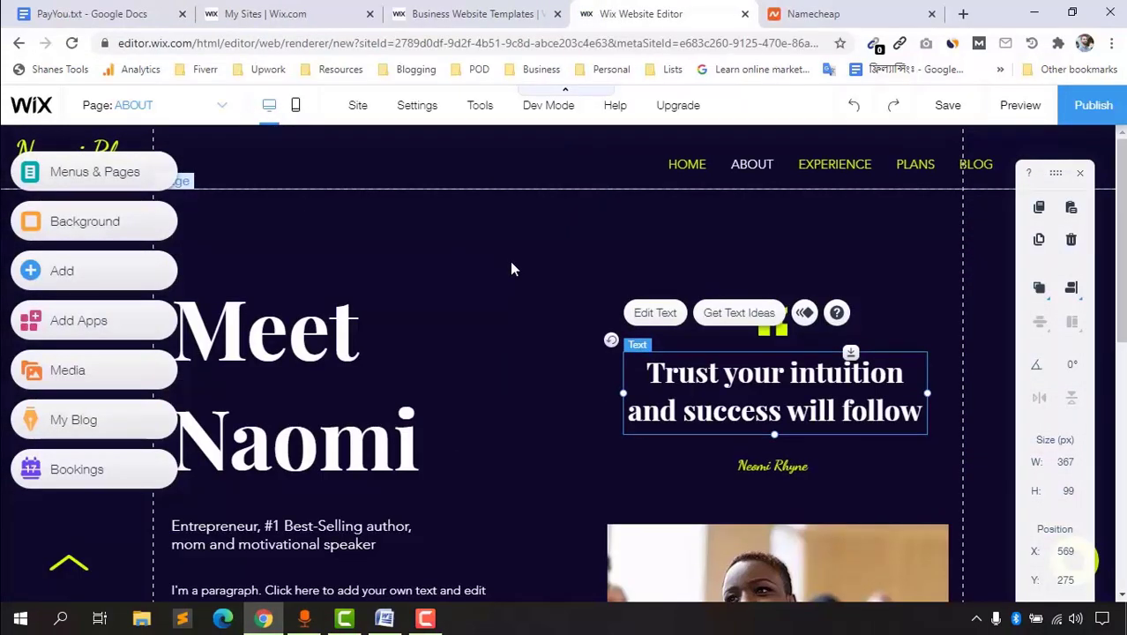
Step: Open the ABOUT page in the mobile editor and inspect its layout from the header menu to the footer
click(296, 105)
scroll(546, 347, down, 10)
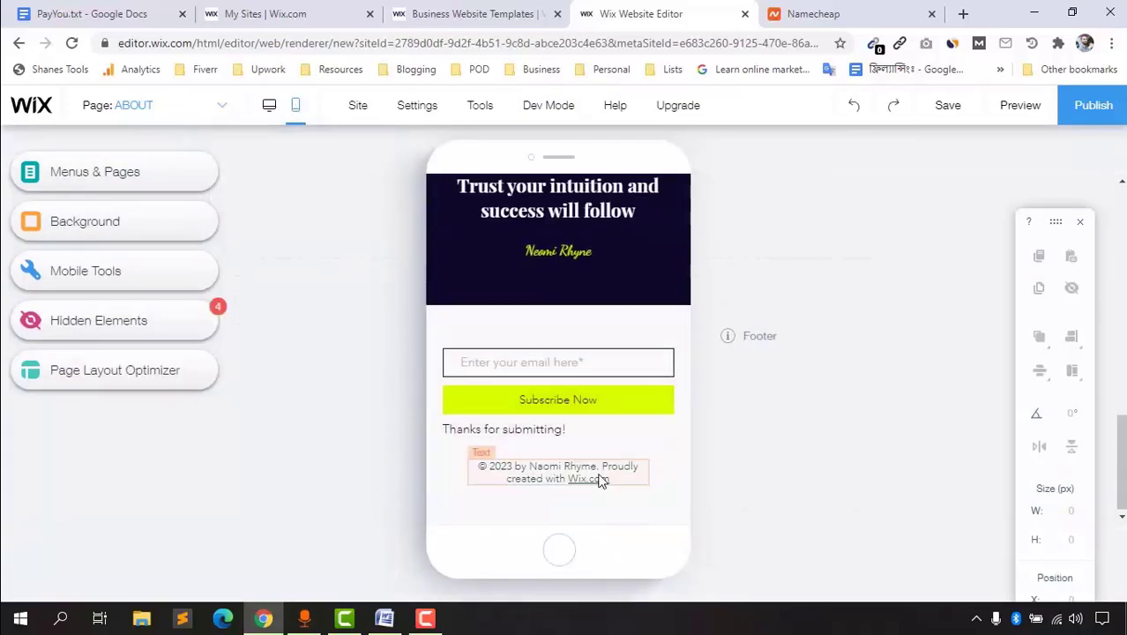
scroll(599, 476, up, 5)
drag(574, 369, 573, 358)
key(ctrl+z)
scroll(602, 441, down, 1)
scroll(603, 441, up, 6)
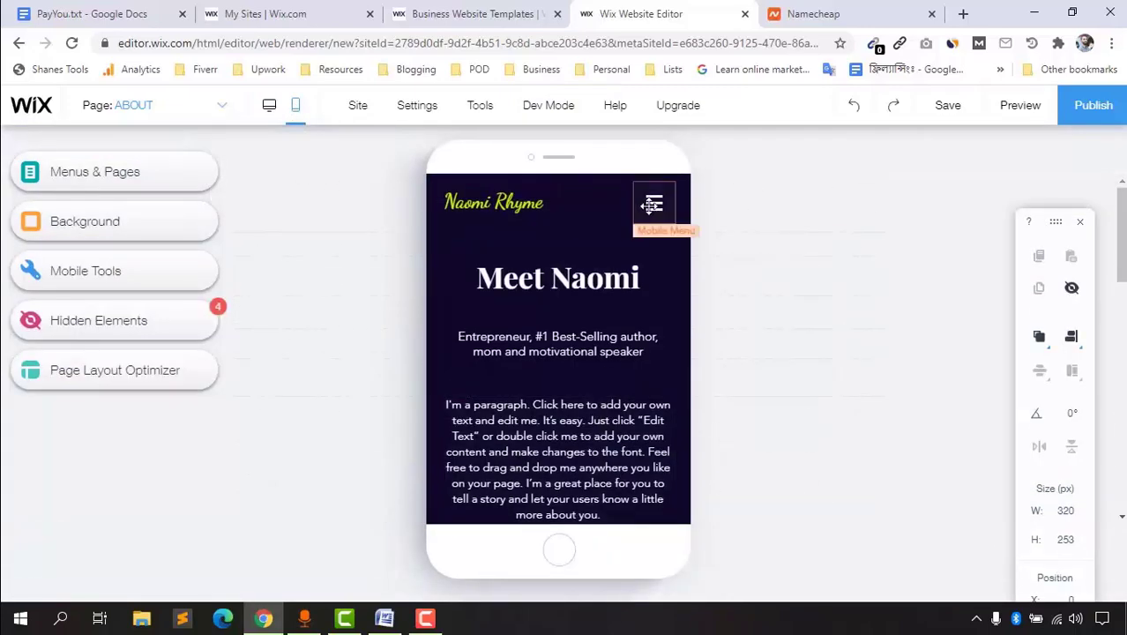
drag(650, 205, 650, 205)
mouse_move(357, 110)
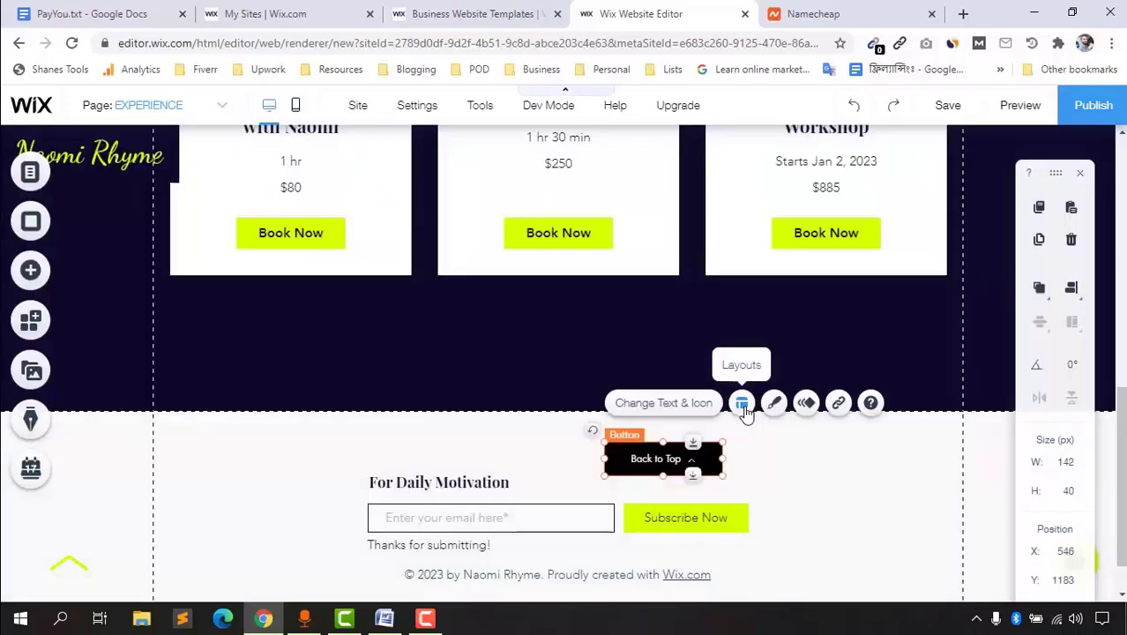
Step: Customize the Back to Top button's design, trying the lime #D6FF00 fill and then the dark red saved colour
click(773, 402)
click(470, 559)
click(474, 427)
click(584, 516)
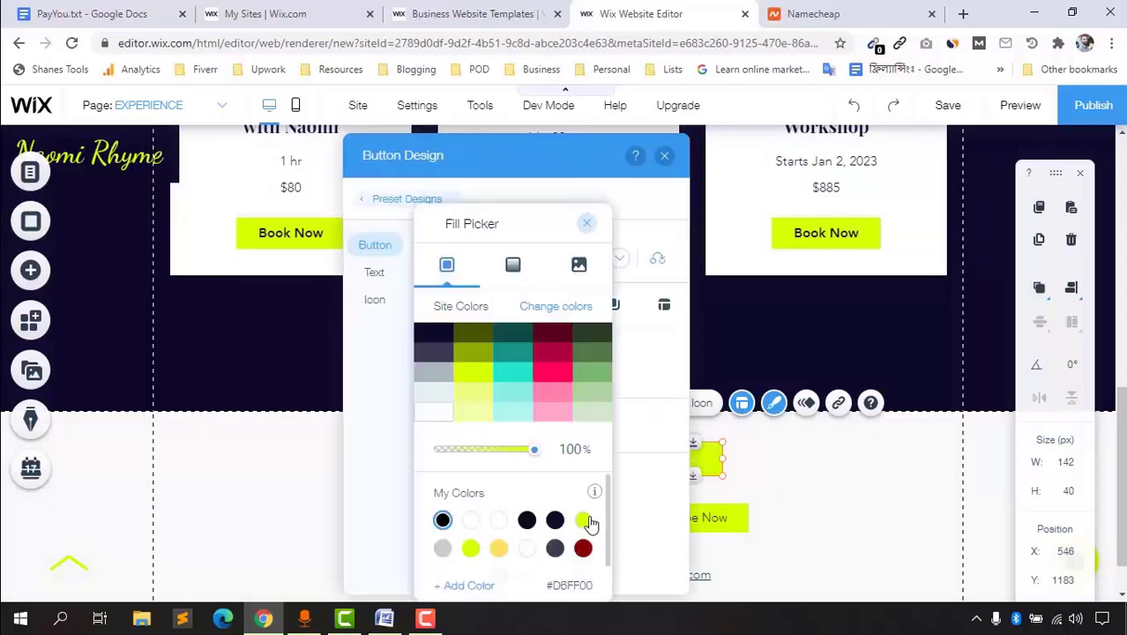
click(584, 546)
click(590, 231)
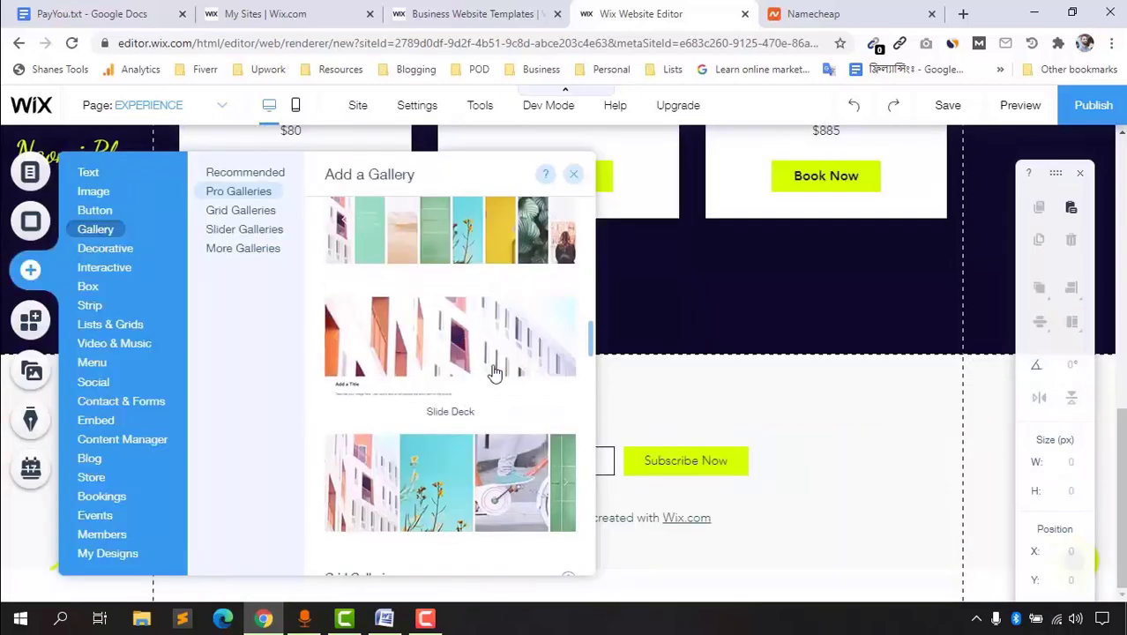
Step: Browse the Pro, Grid and Slider gallery designs that can be added to the page
scroll(494, 374, down, 12)
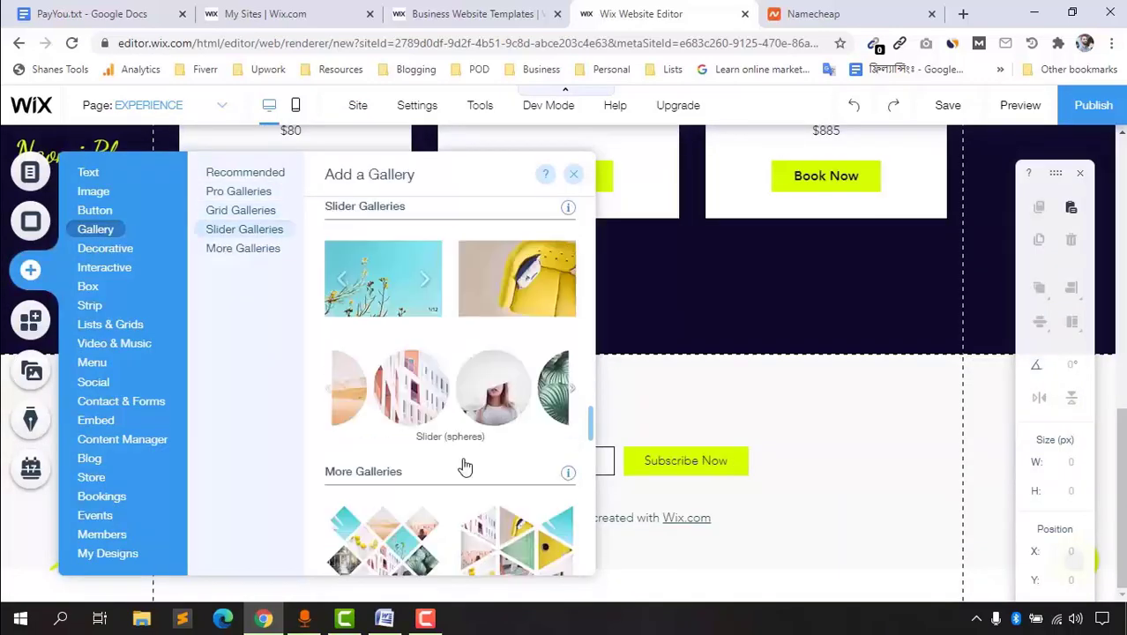
drag(458, 455, 657, 432)
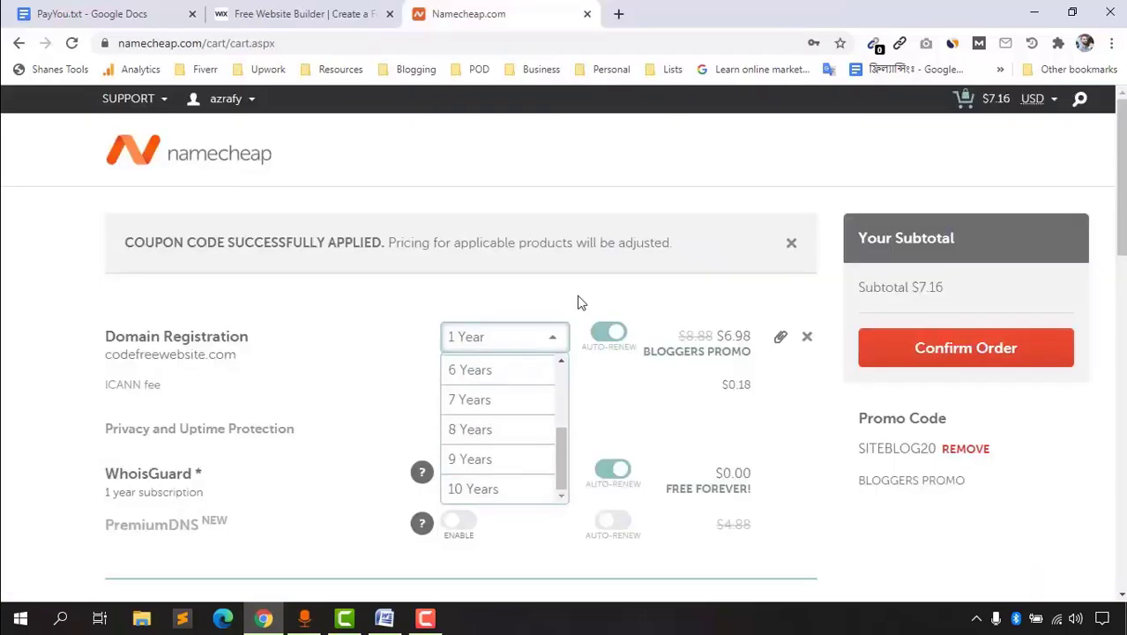
Step: Start connecting an already owned domain to the Wix site and proceed to selecting a Premium plan
click(657, 351)
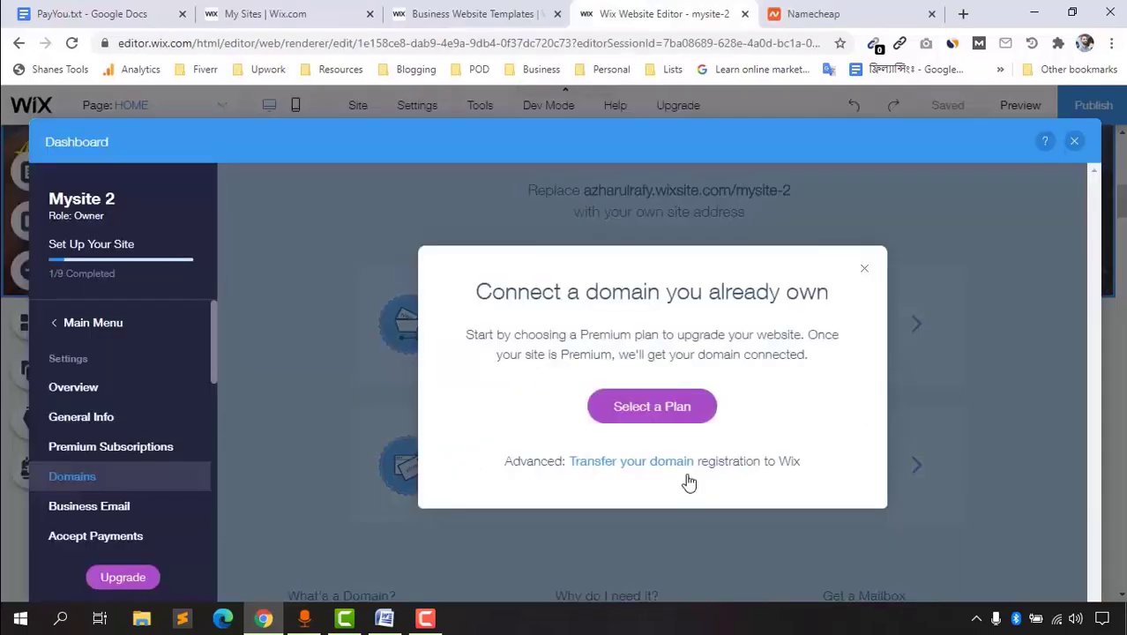
click(683, 415)
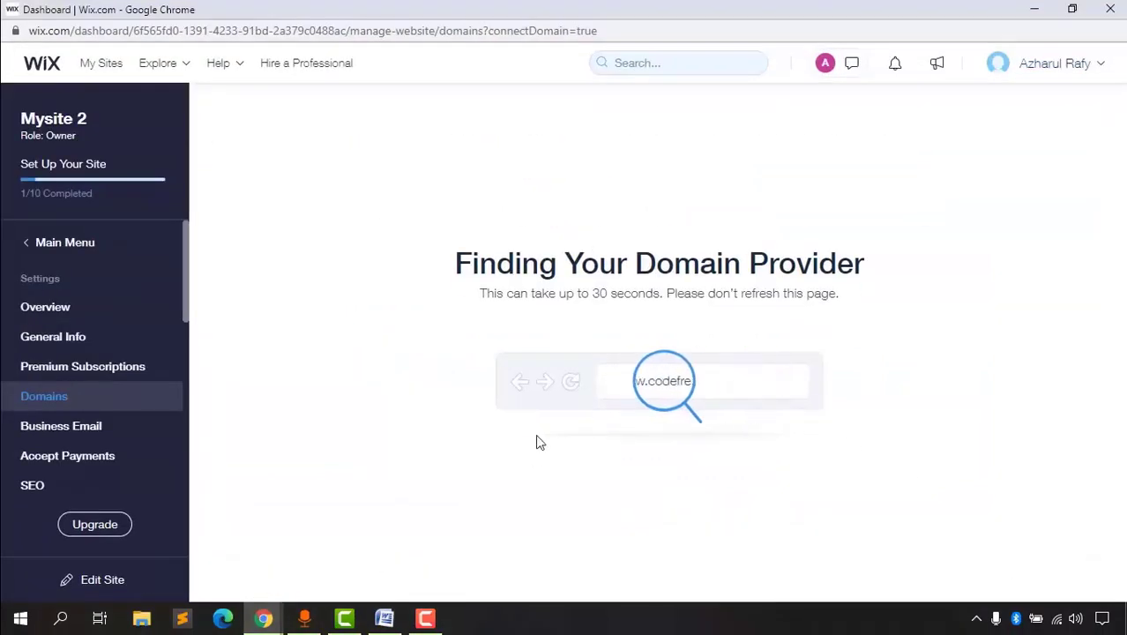
click(799, 507)
Step: Examine the ABOUT page's text and image in the desktop layout and in the mobile layout
scroll(570, 434, down, 4)
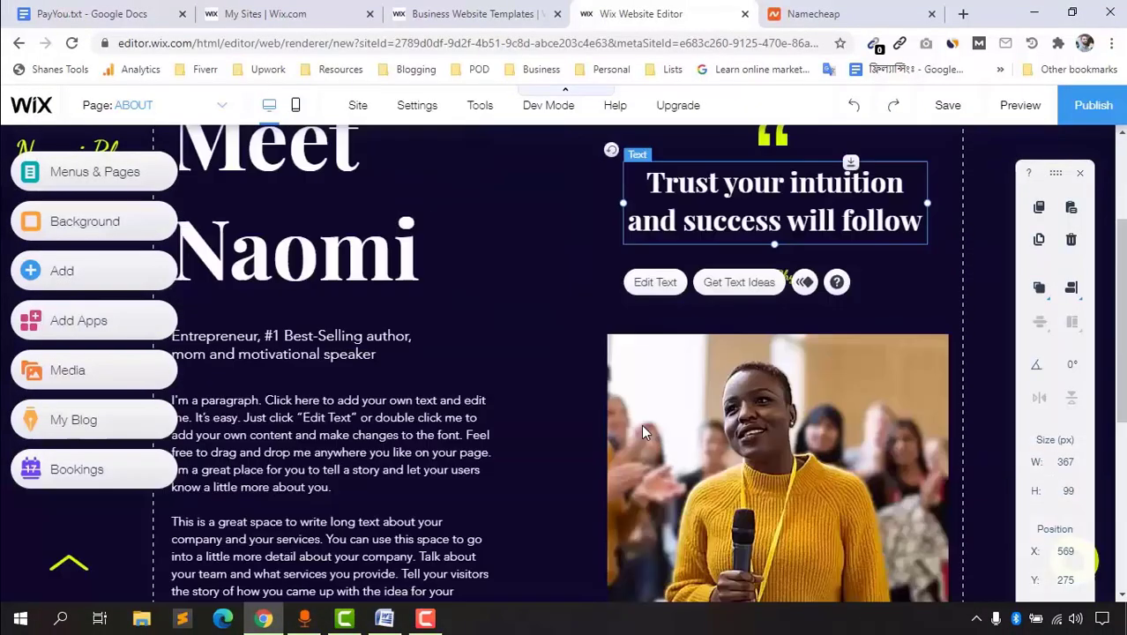
scroll(641, 425, up, 3)
click(296, 105)
scroll(558, 353, down, 5)
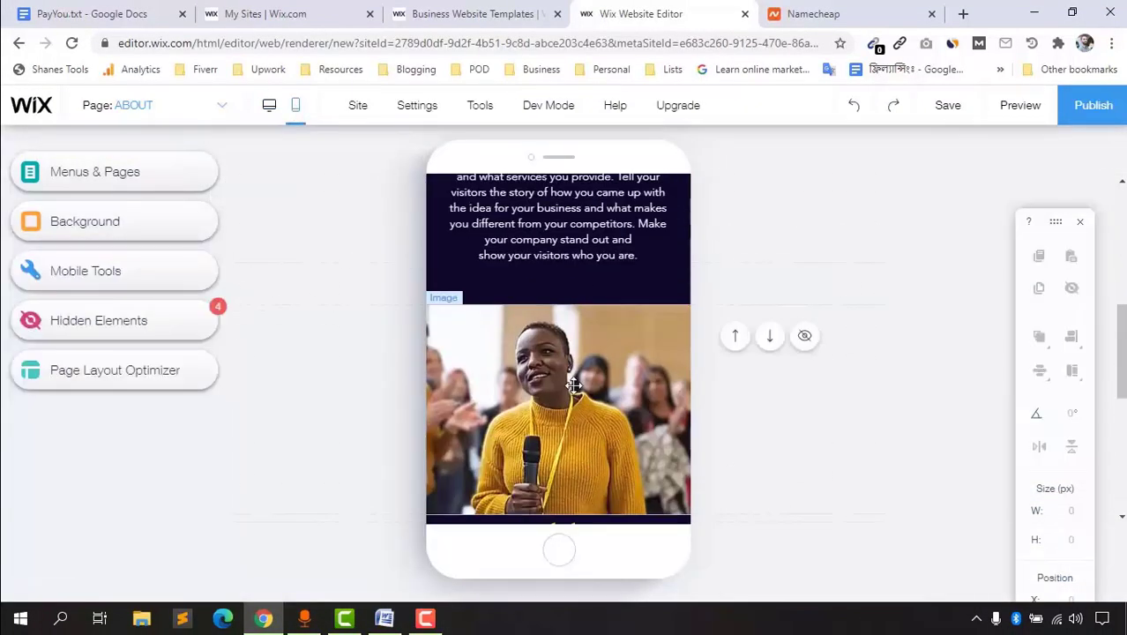
scroll(559, 353, up, 5)
click(653, 205)
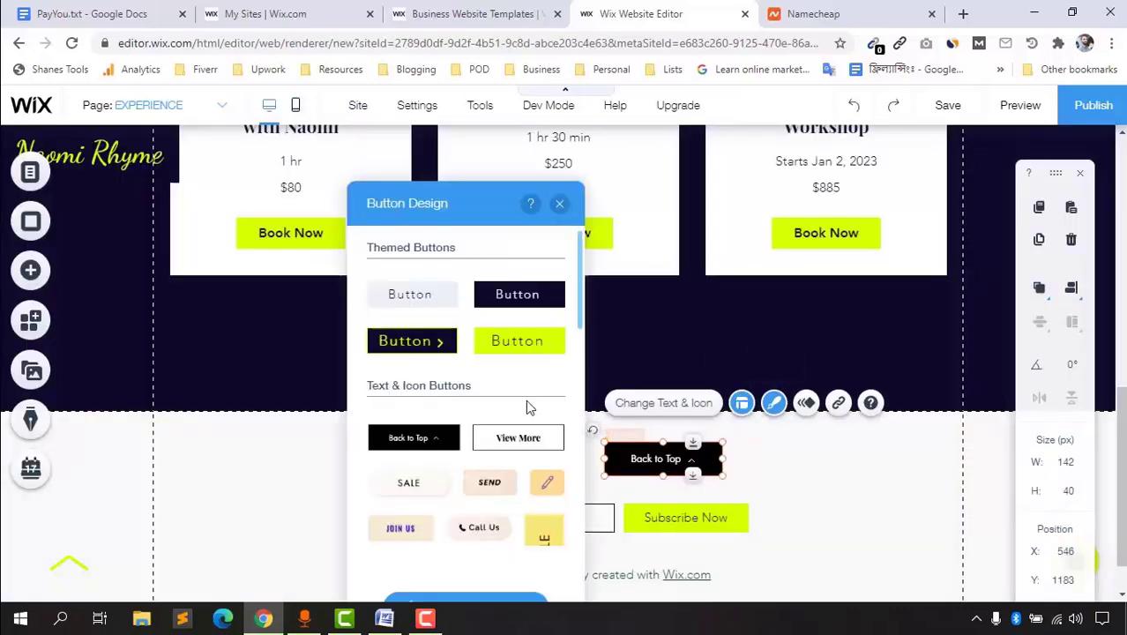
Step: Open the customization options for the Back to Top button's design and publish the website
click(486, 571)
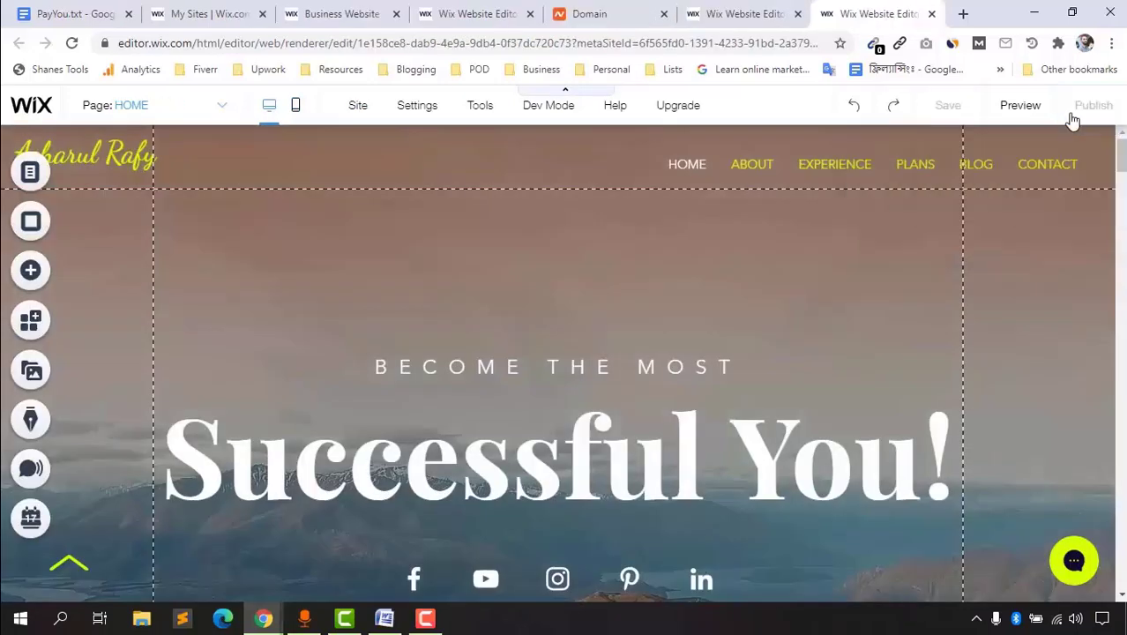
click(1072, 121)
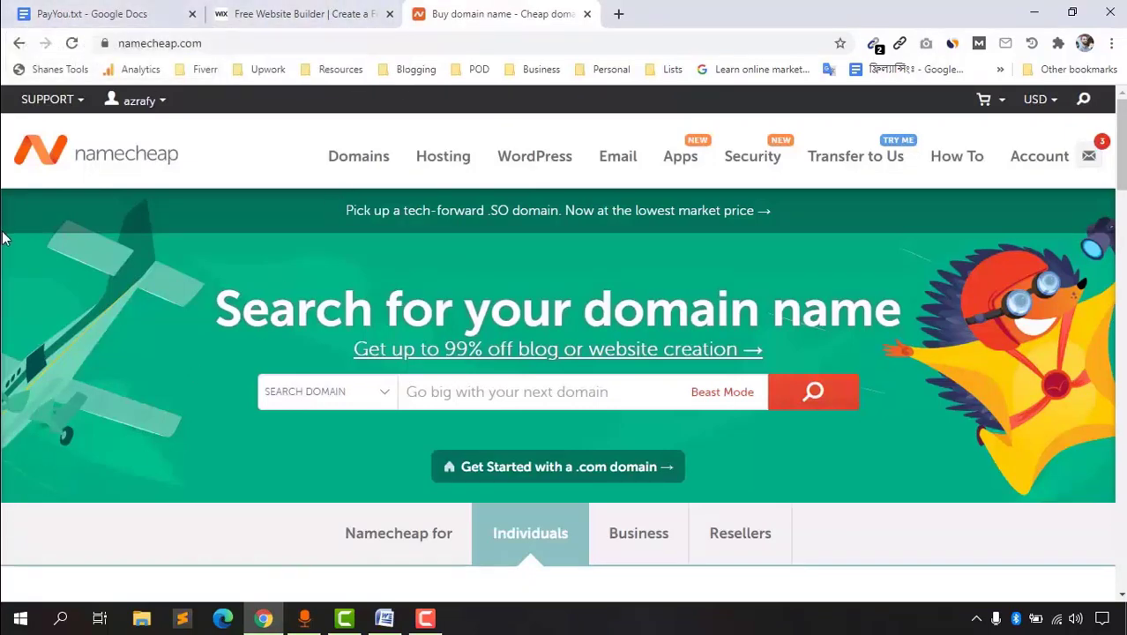
Step: Search Namecheap for the domain name codefreewebsite.com
click(463, 397)
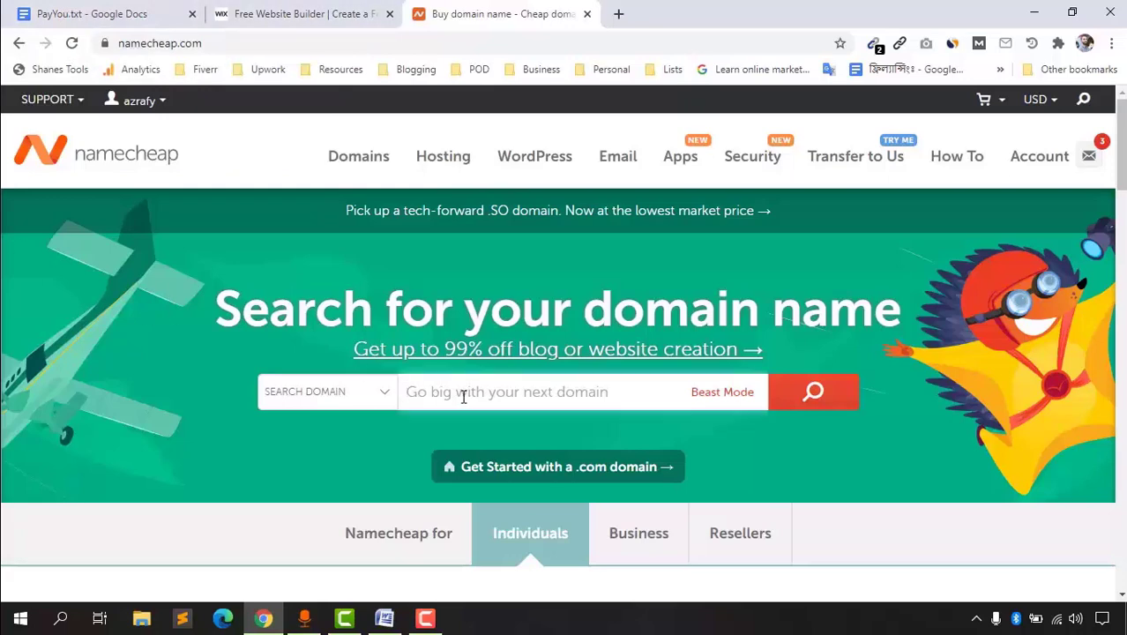
text(codefreeweb)
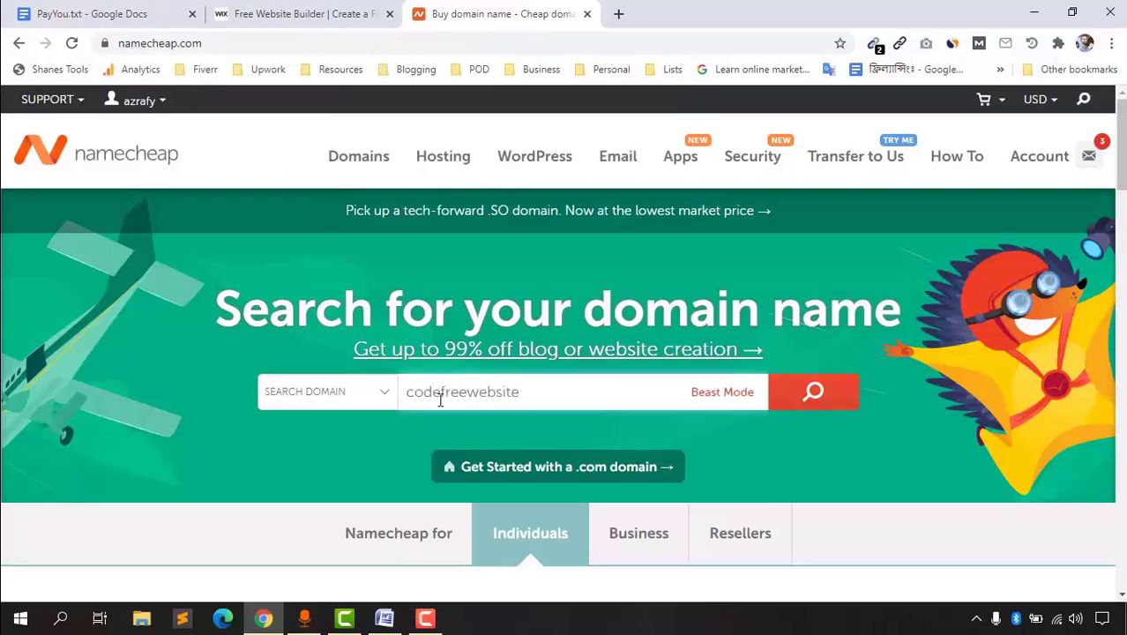
text(site.com)
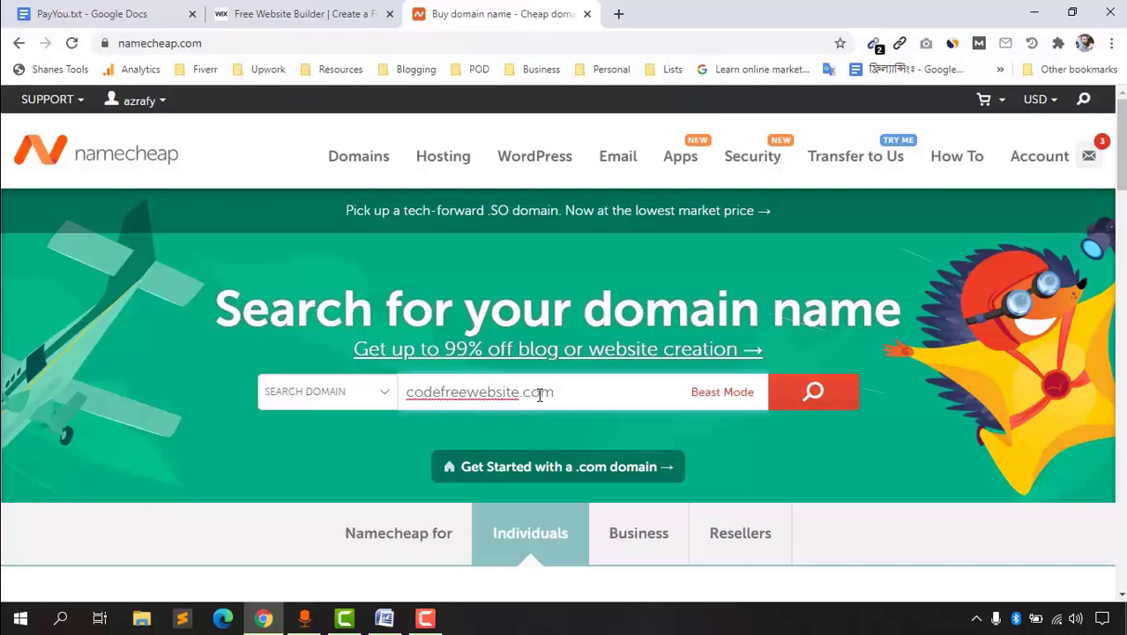
click(838, 396)
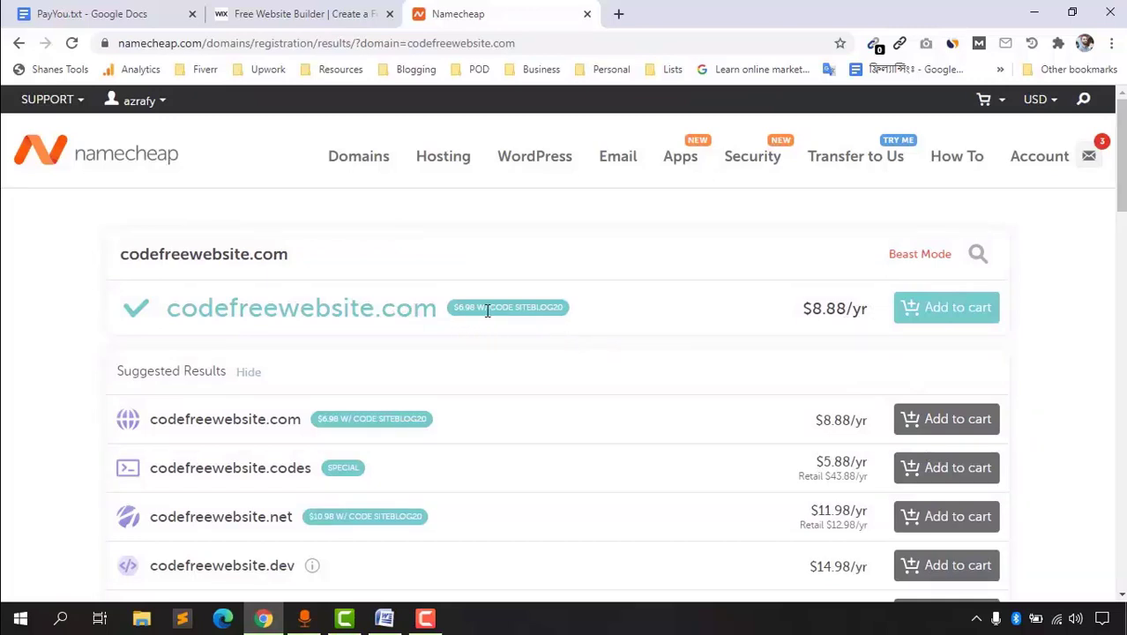
Step: Copy the promo code SITEBLOG20 shown beside the codefreewebsite.com result
double_click(534, 307)
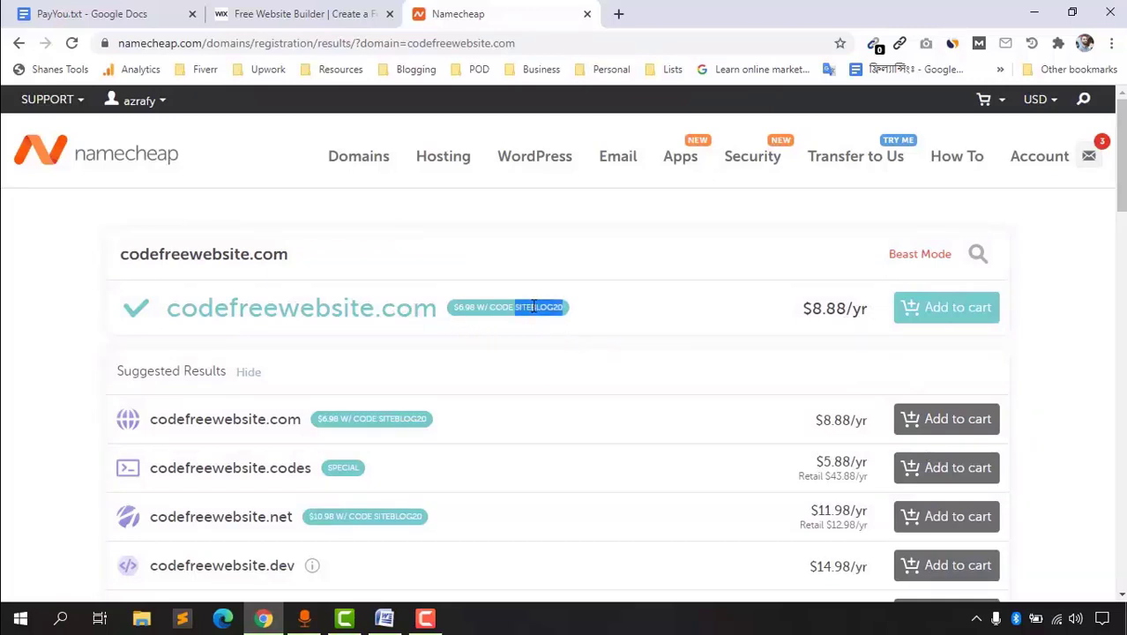
right_click(533, 308)
click(556, 319)
Step: Compare codefreewebsite.com with the alternative extensions in the results, such as .net, .io, .online and .xyz
double_click(310, 309)
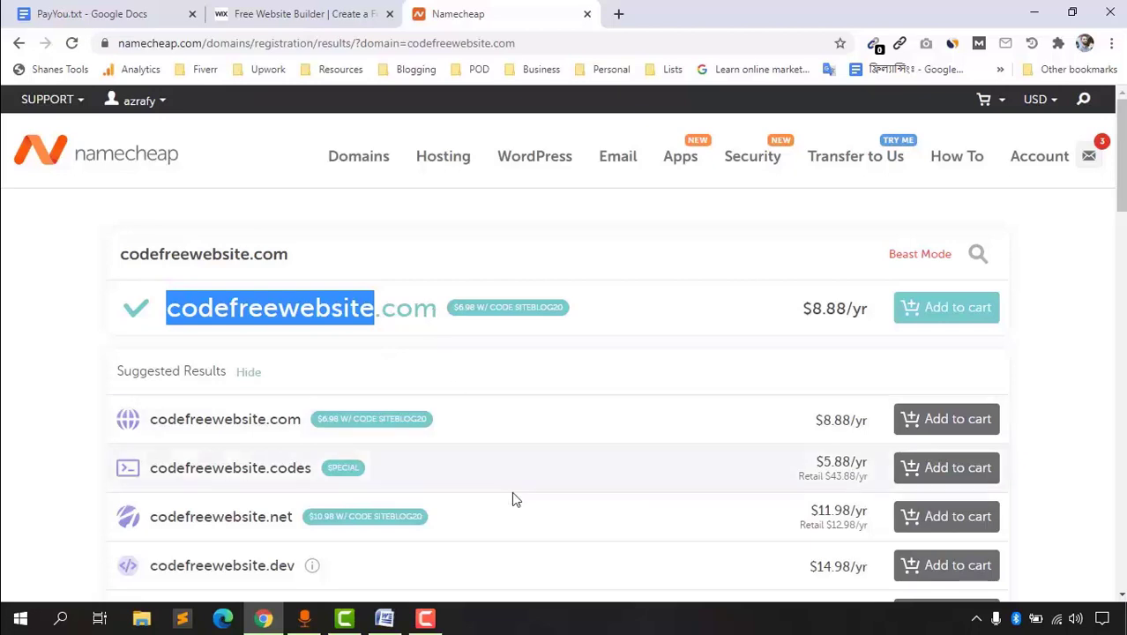
double_click(281, 517)
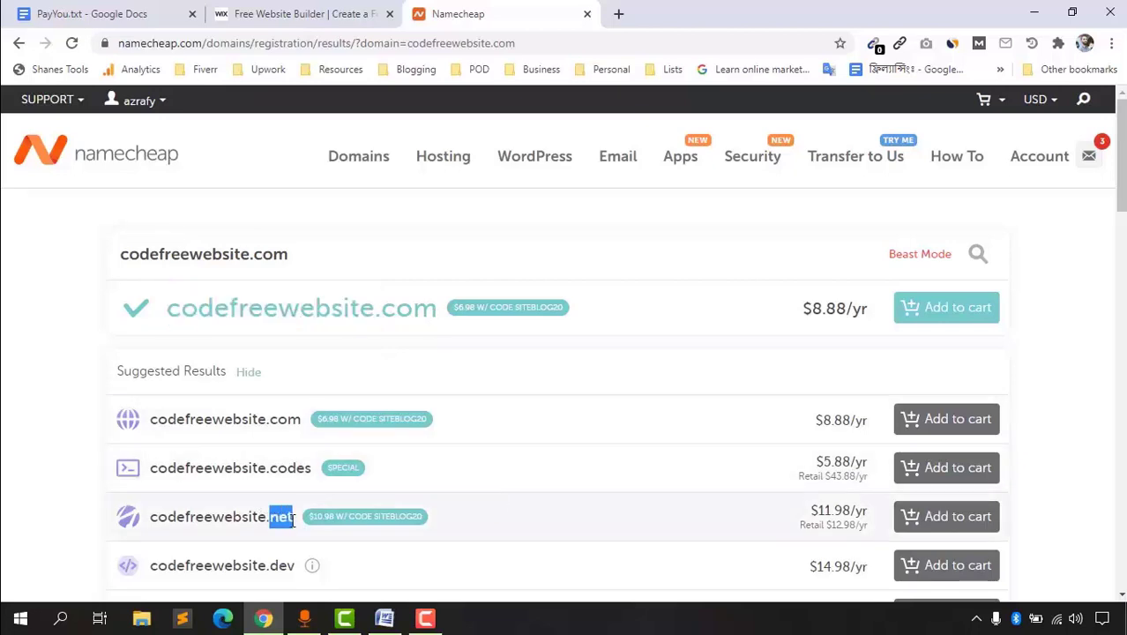
scroll(687, 481, down, 5)
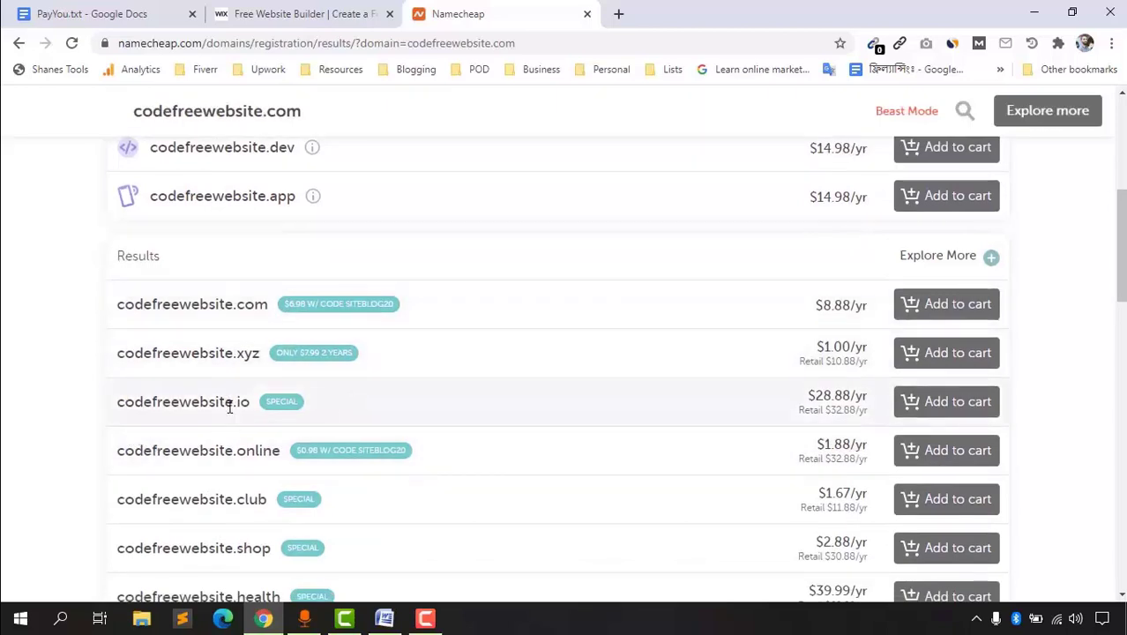
drag(234, 404, 252, 404)
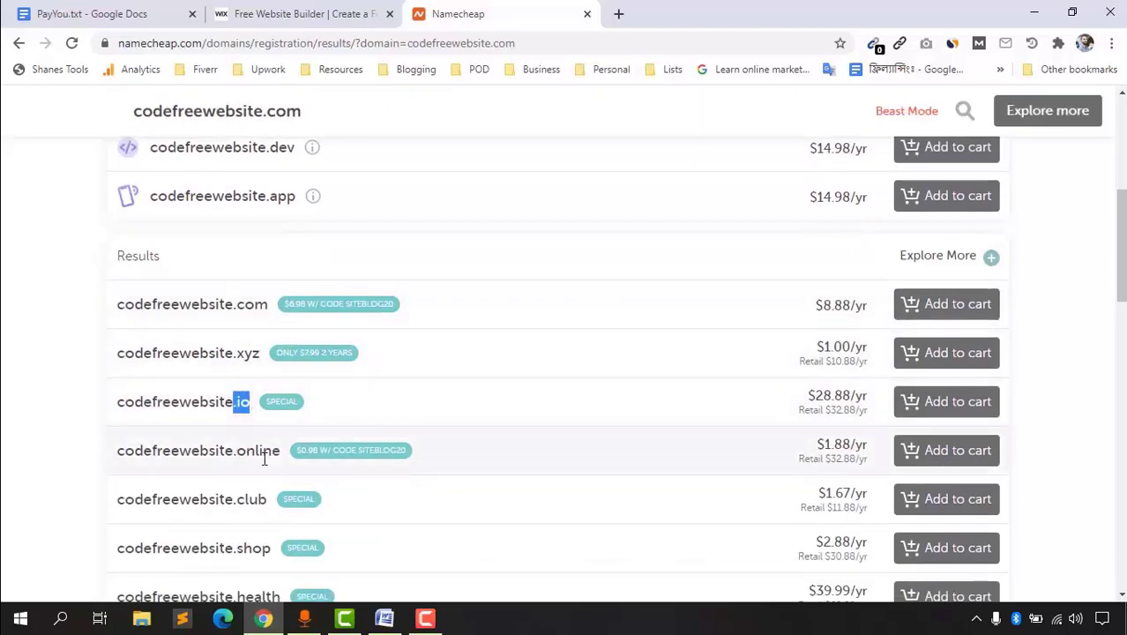
drag(264, 453, 233, 452)
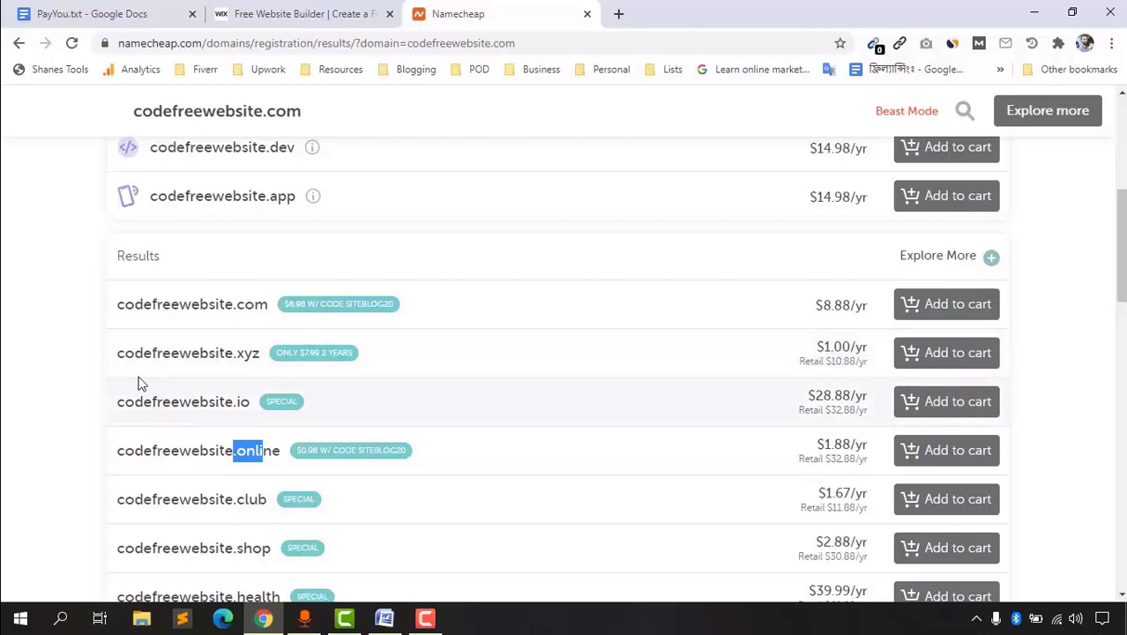
drag(261, 354, 237, 354)
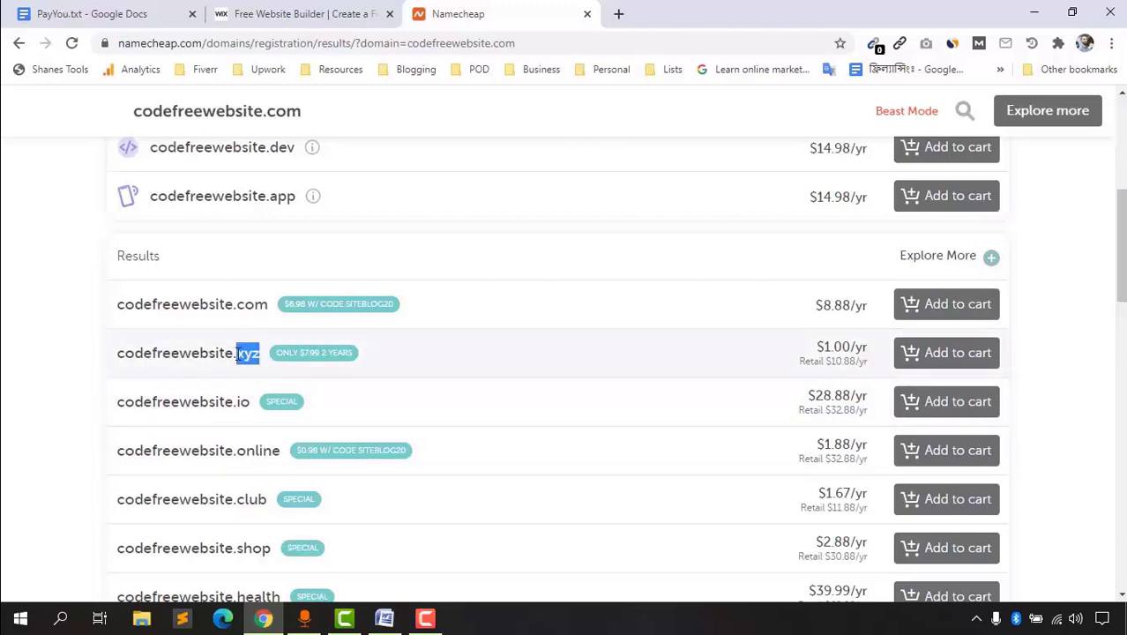
scroll(208, 365, up, 5)
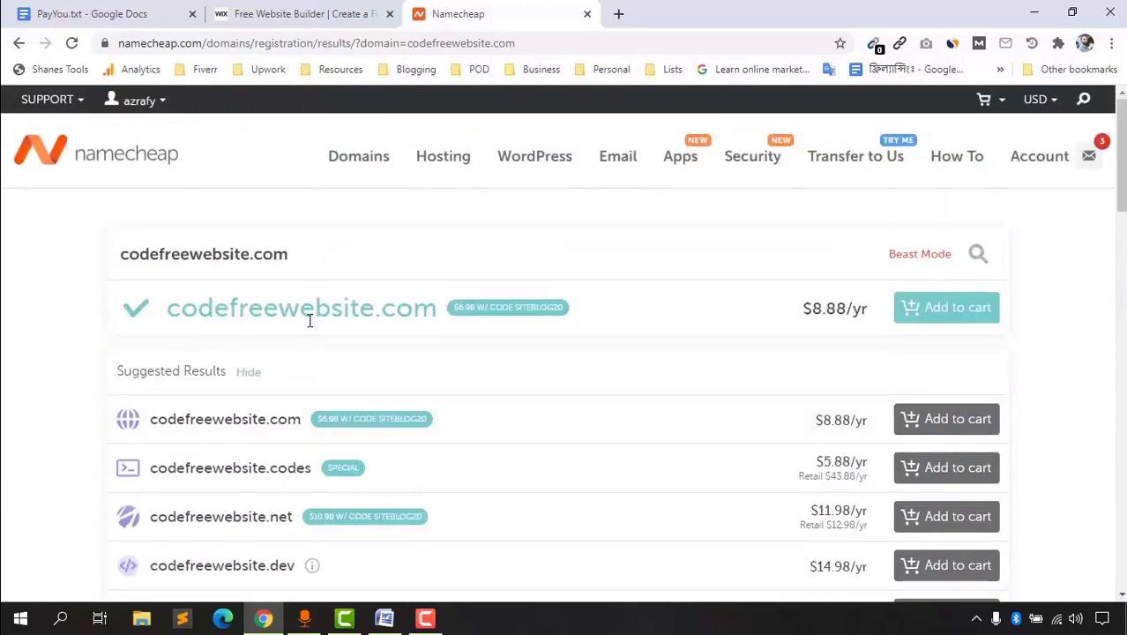
Step: Add codefreewebsite.com to the cart and proceed to checkout
click(977, 317)
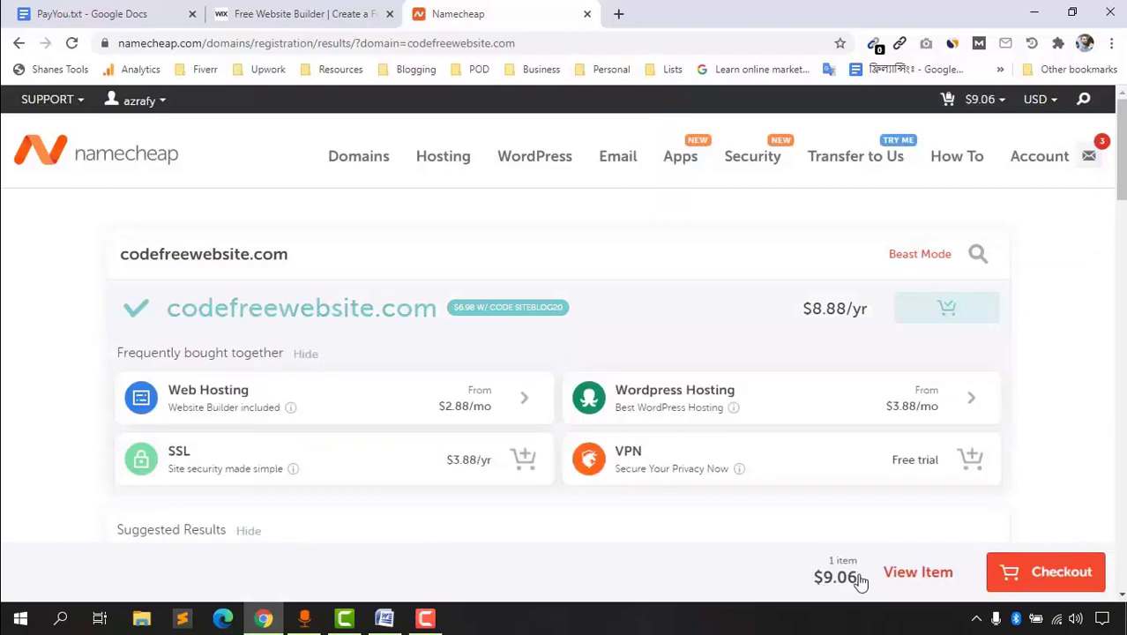
click(1089, 578)
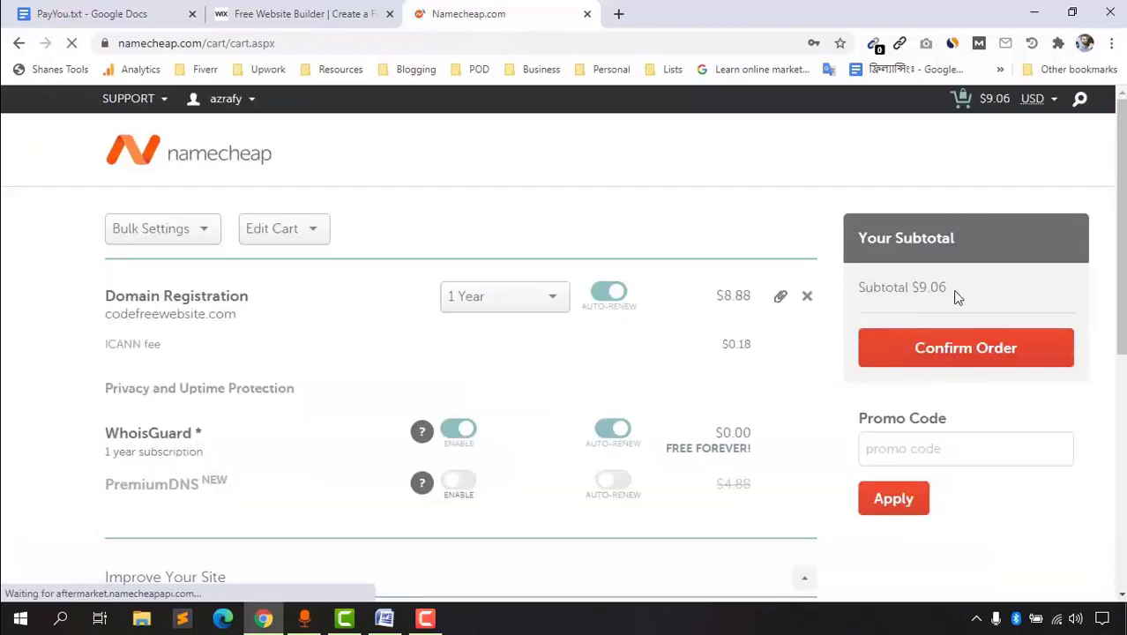
Step: Paste the promo code SITEBLOG20 into the cart and apply it
right_click(887, 441)
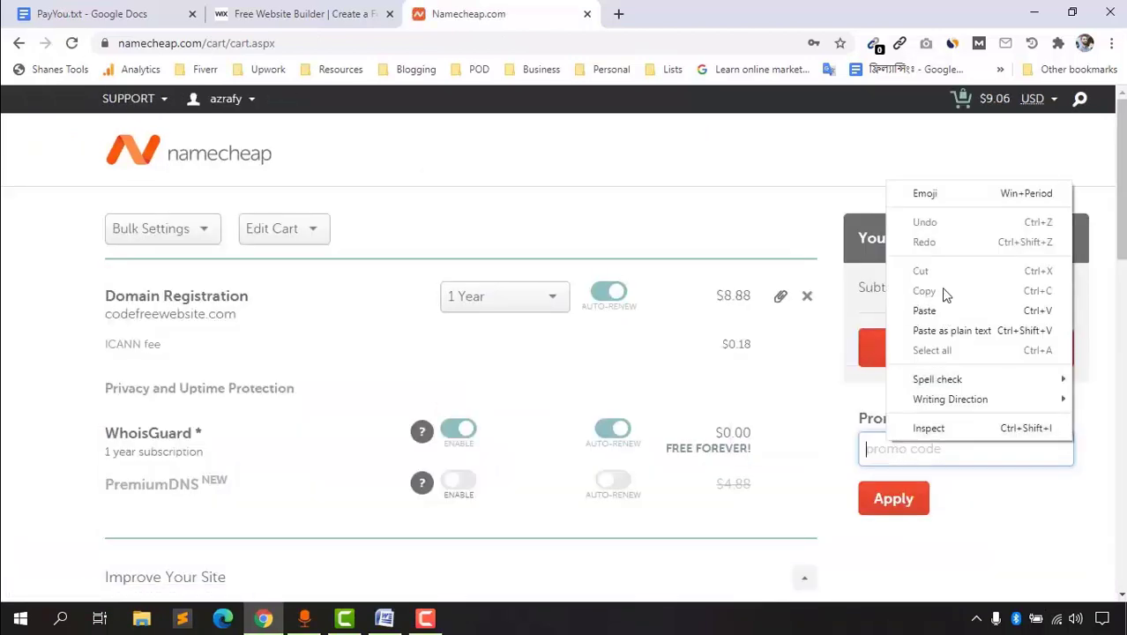
click(934, 309)
click(890, 513)
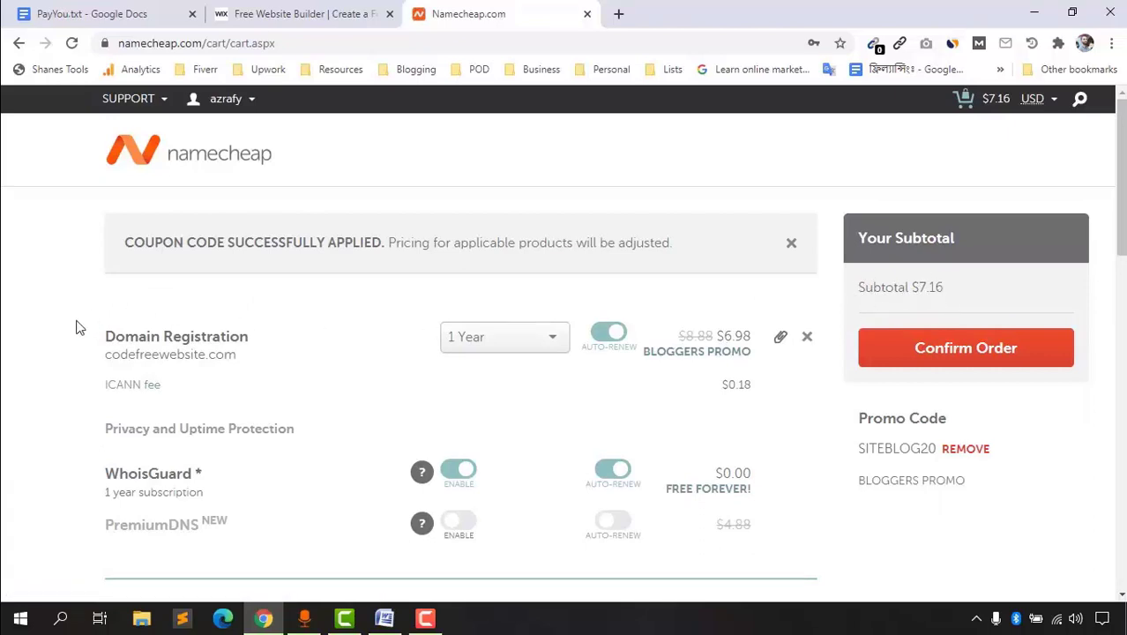
Step: Review the available registration periods for codefreewebsite.com, up to 10 years, and leave the selection at 1 Year
click(489, 348)
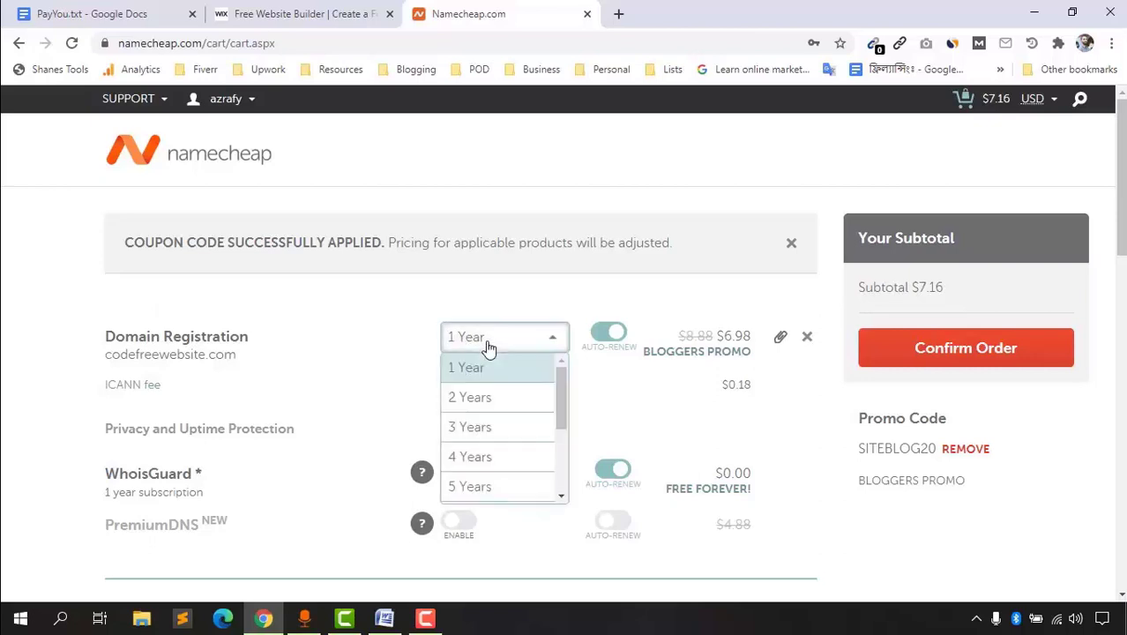
scroll(478, 433, down, 2)
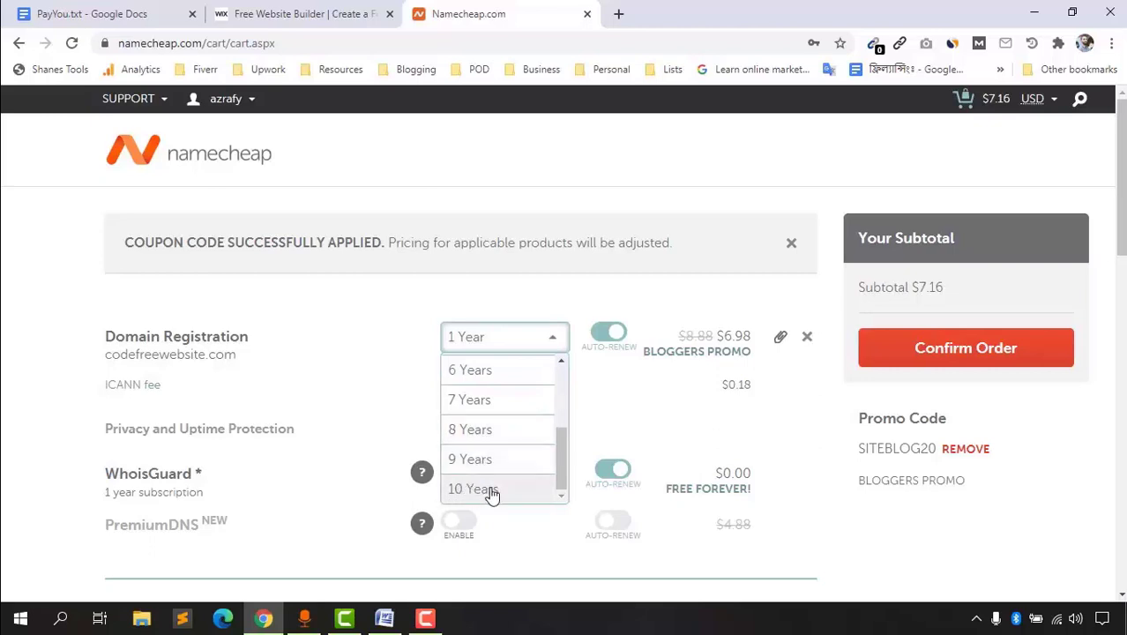
click(582, 291)
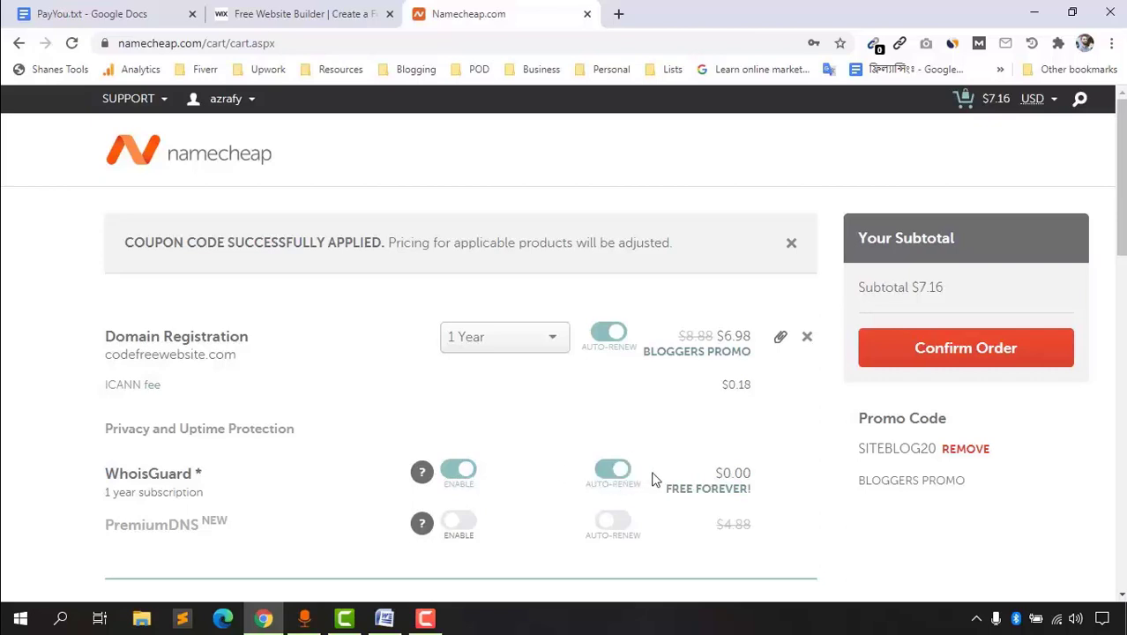
Step: Confirm the domain order and go to the card payment form
click(961, 358)
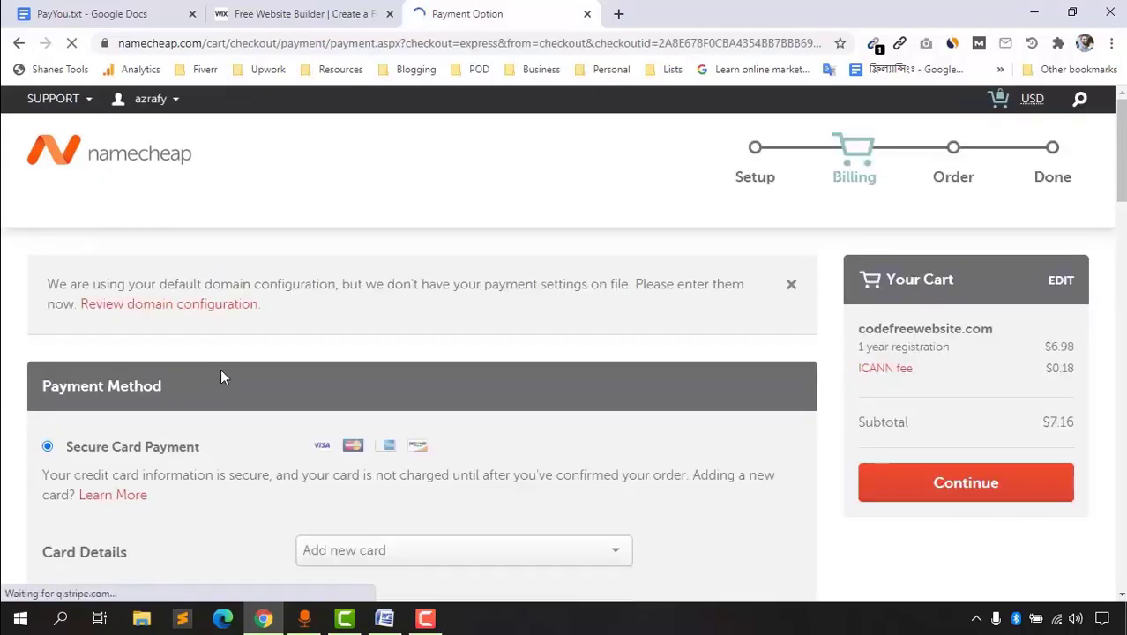
scroll(35, 405, down, 3)
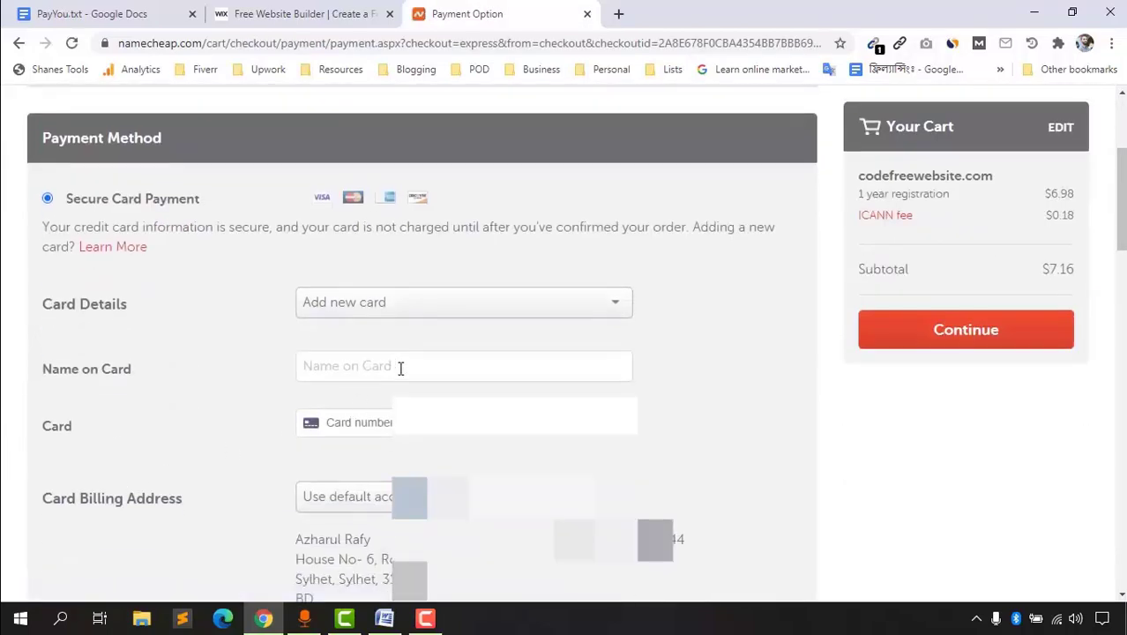
Step: Enter the name on card and card details for the secure card payment, and continue to the order review
scroll(212, 423, down, 1)
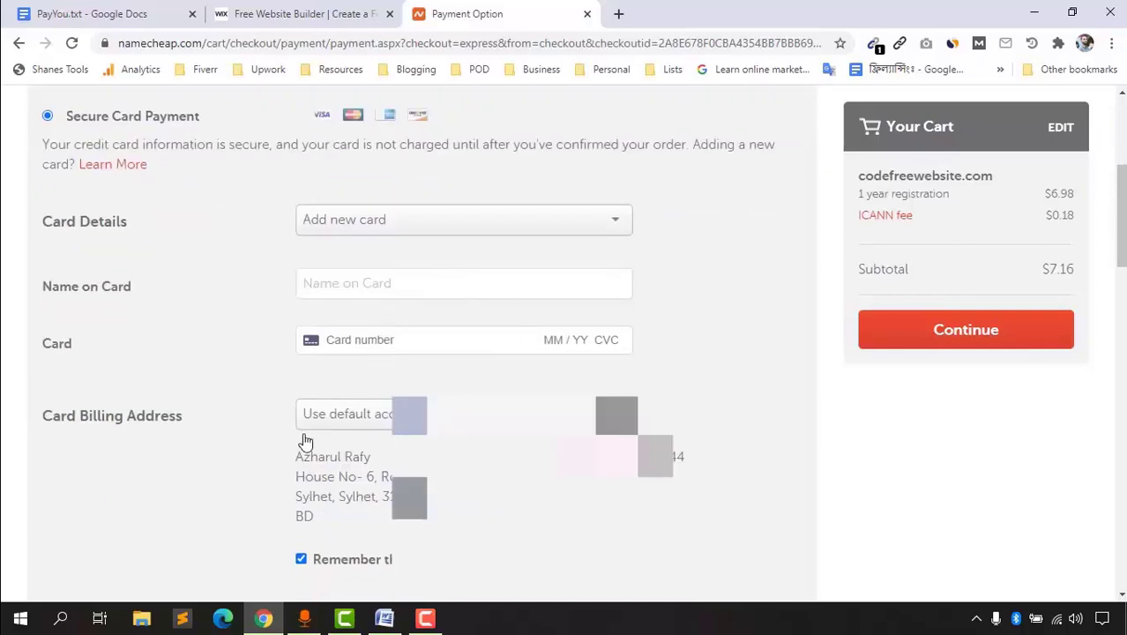
scroll(723, 447, down, 5)
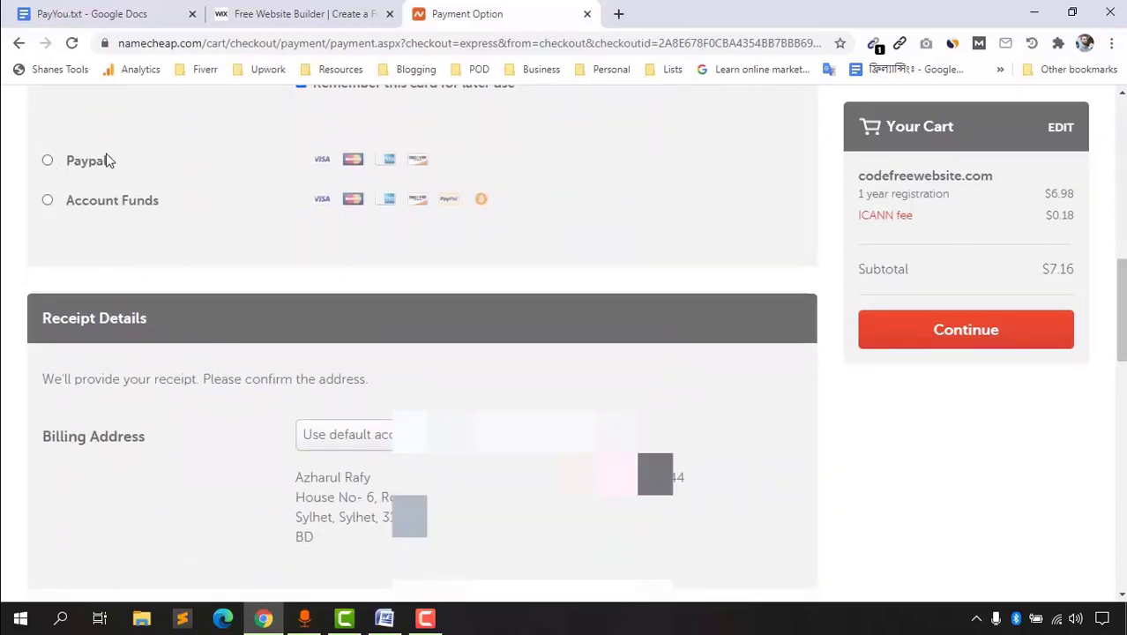
scroll(73, 348, down, 6)
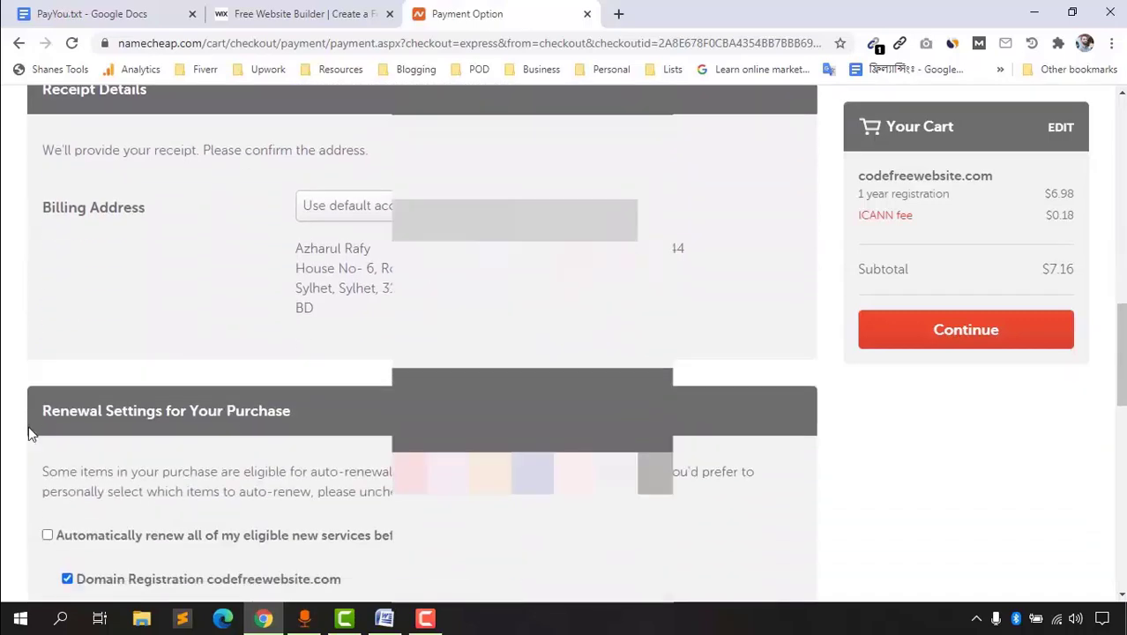
scroll(251, 448, up, 6)
scroll(709, 464, up, 6)
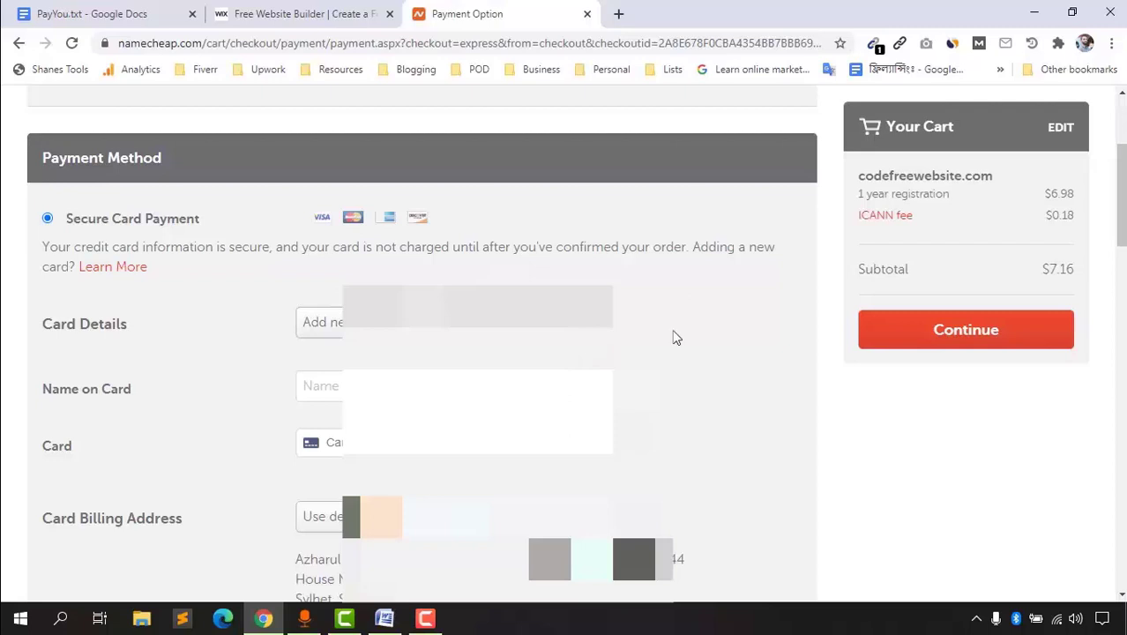
scroll(156, 430, down, 1)
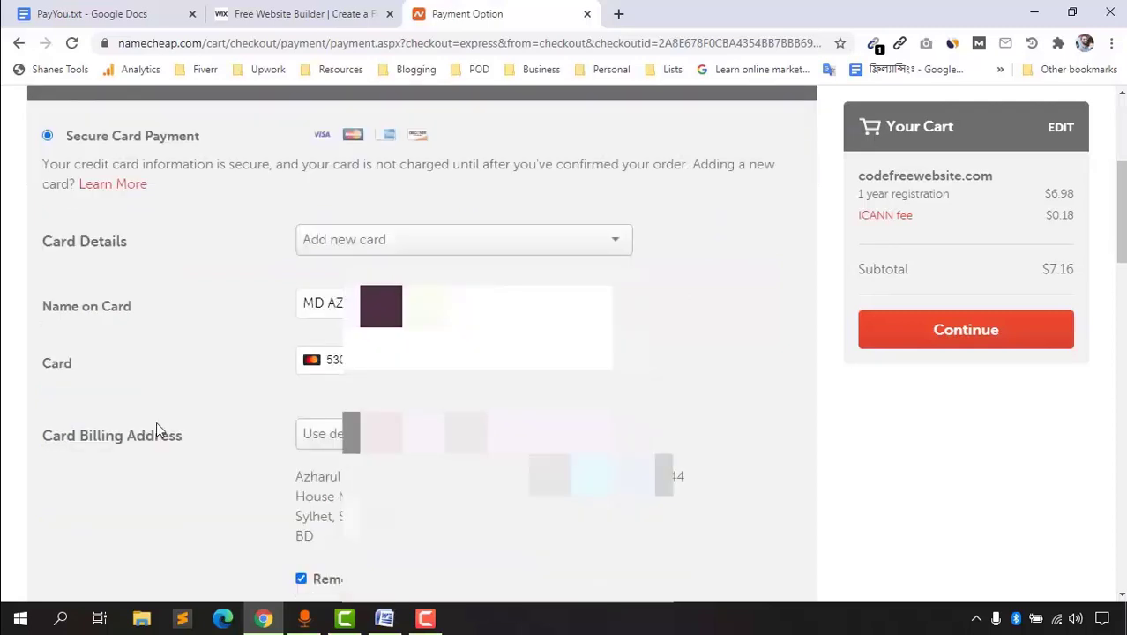
click(879, 345)
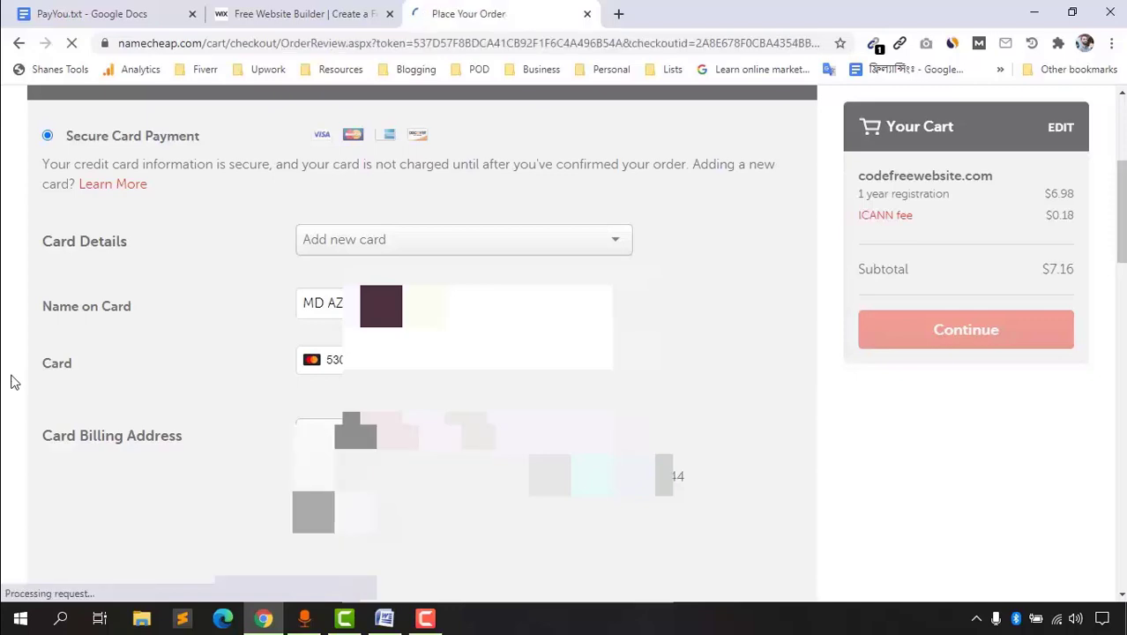
Step: Review the one-year codefreewebsite.com order and pay for it
scroll(503, 359, down, 3)
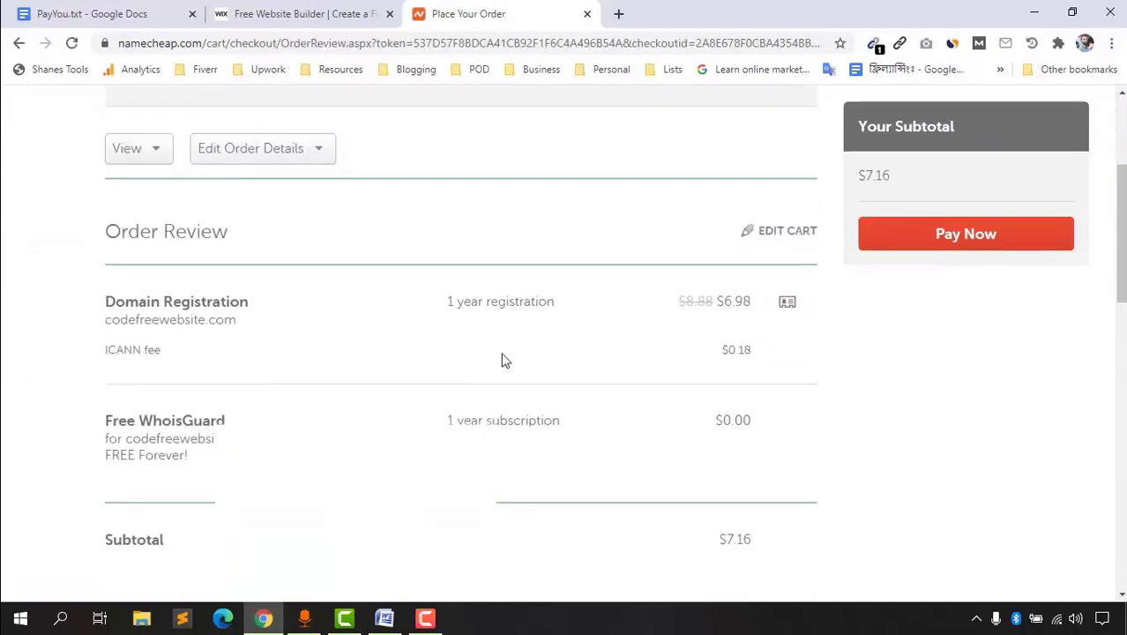
scroll(617, 406, down, 1)
scroll(1080, 452, up, 4)
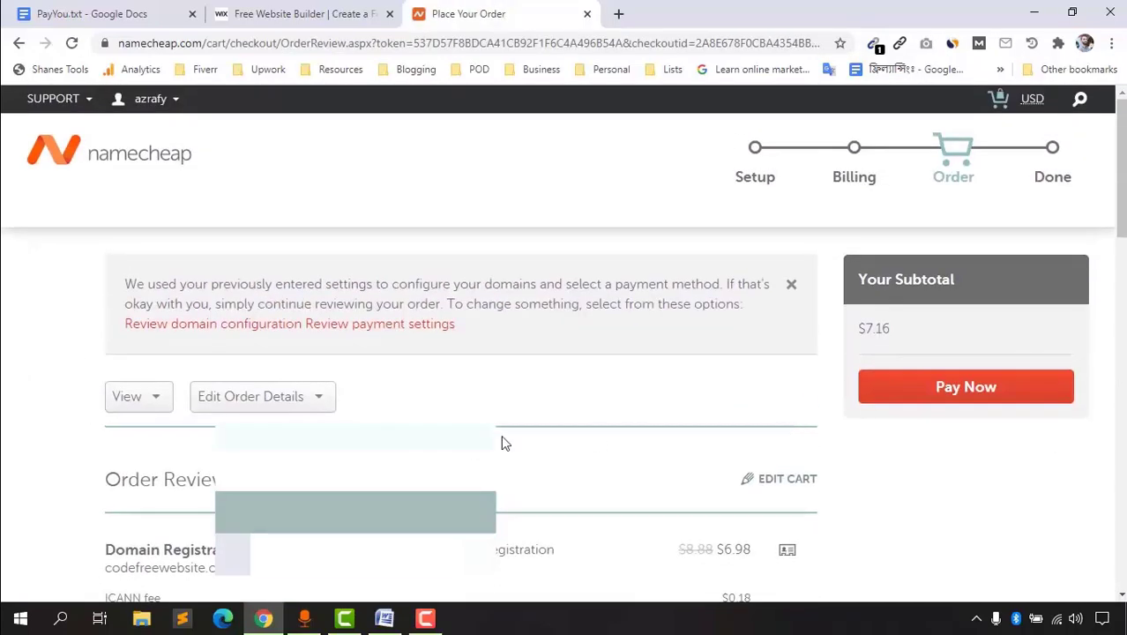
click(979, 393)
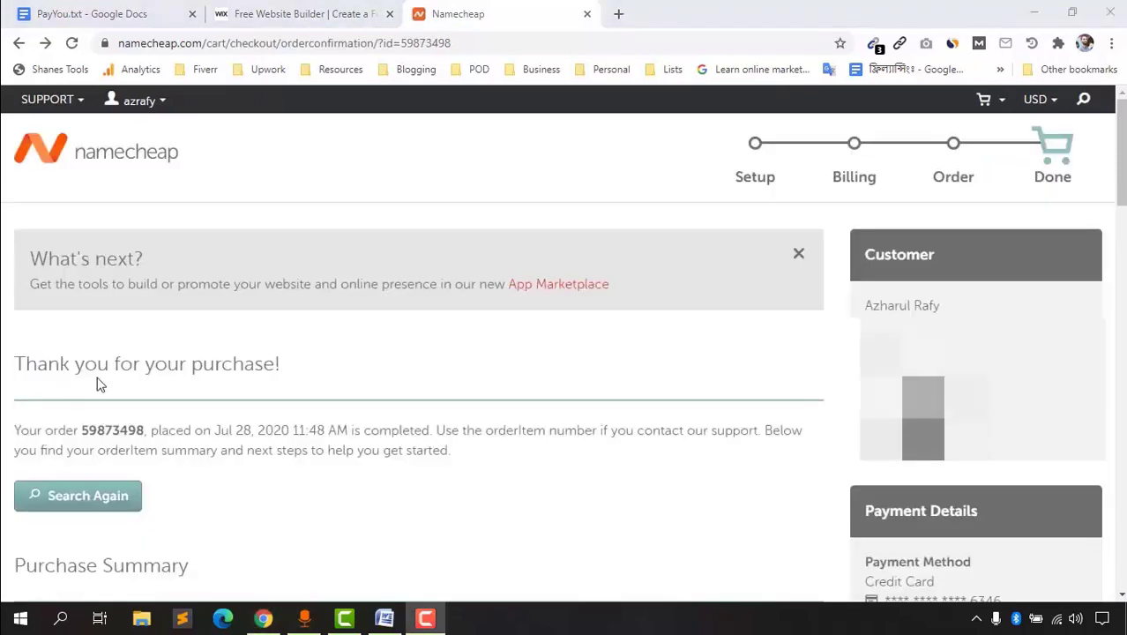
drag(252, 362, 142, 352)
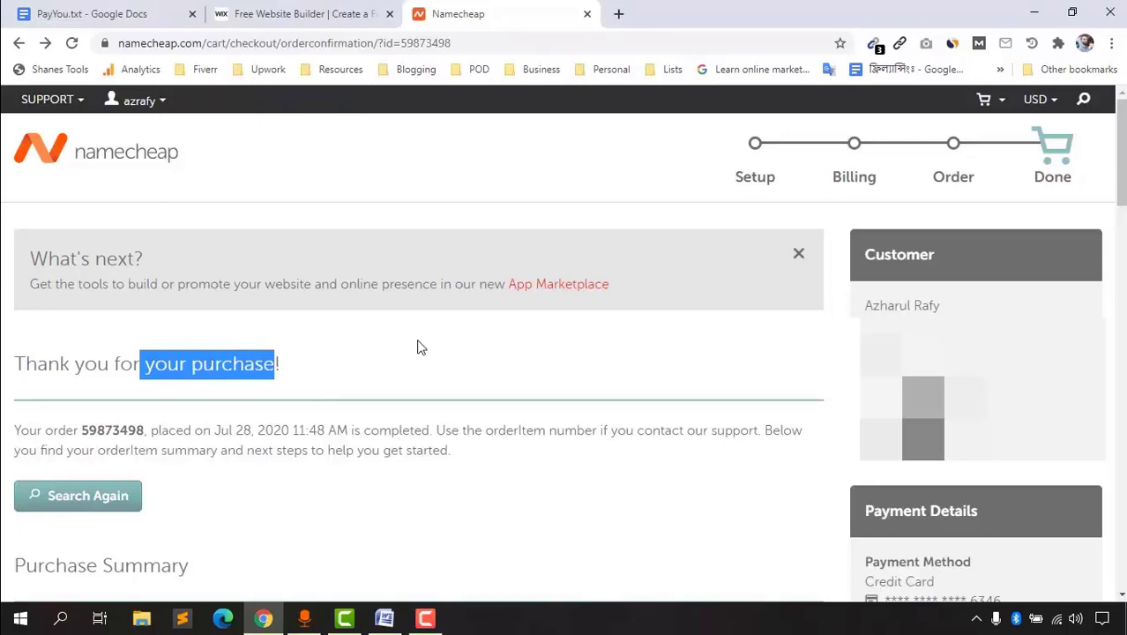
Step: Switch to Wix and log in with the account e-mail and password
click(265, 7)
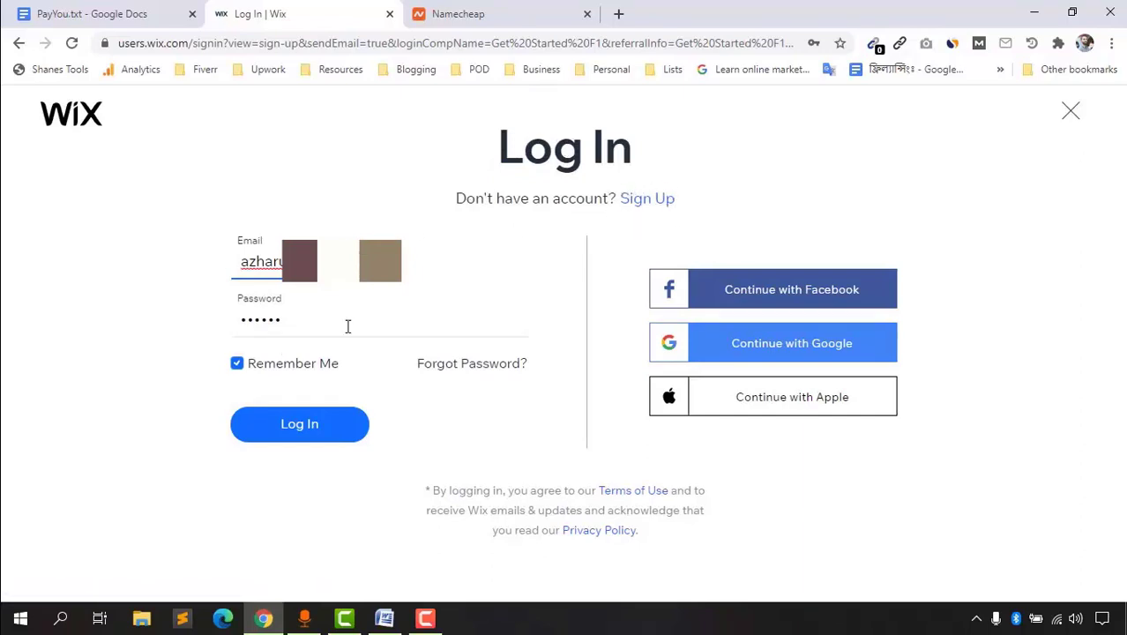
click(300, 429)
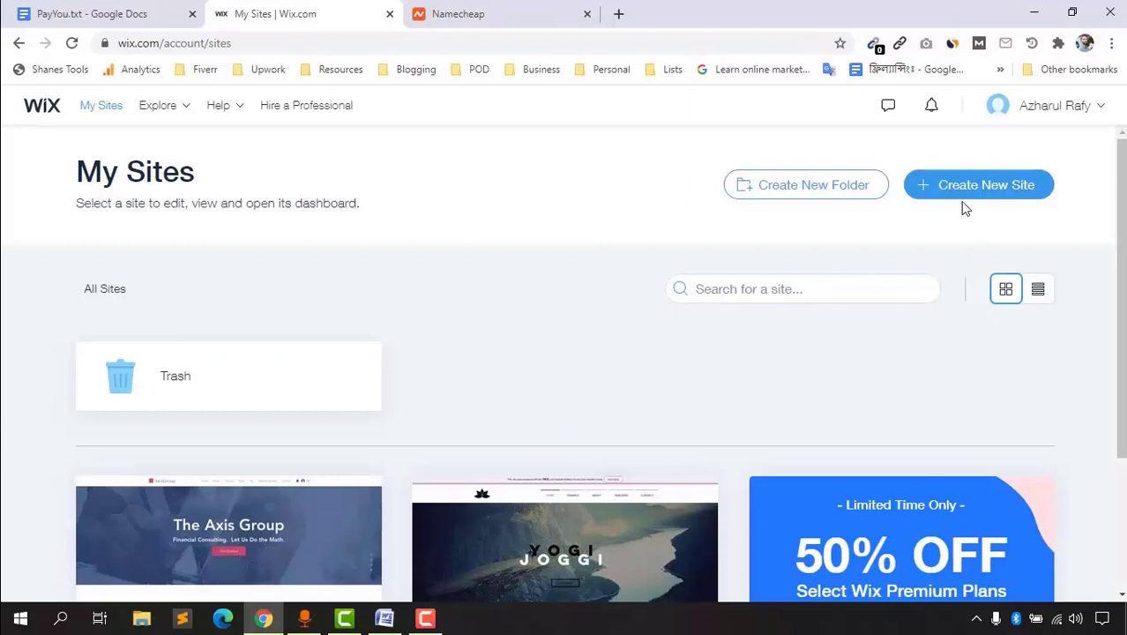
Step: Create a new site in the Business category, choosing to start from a template in the Editor
click(994, 189)
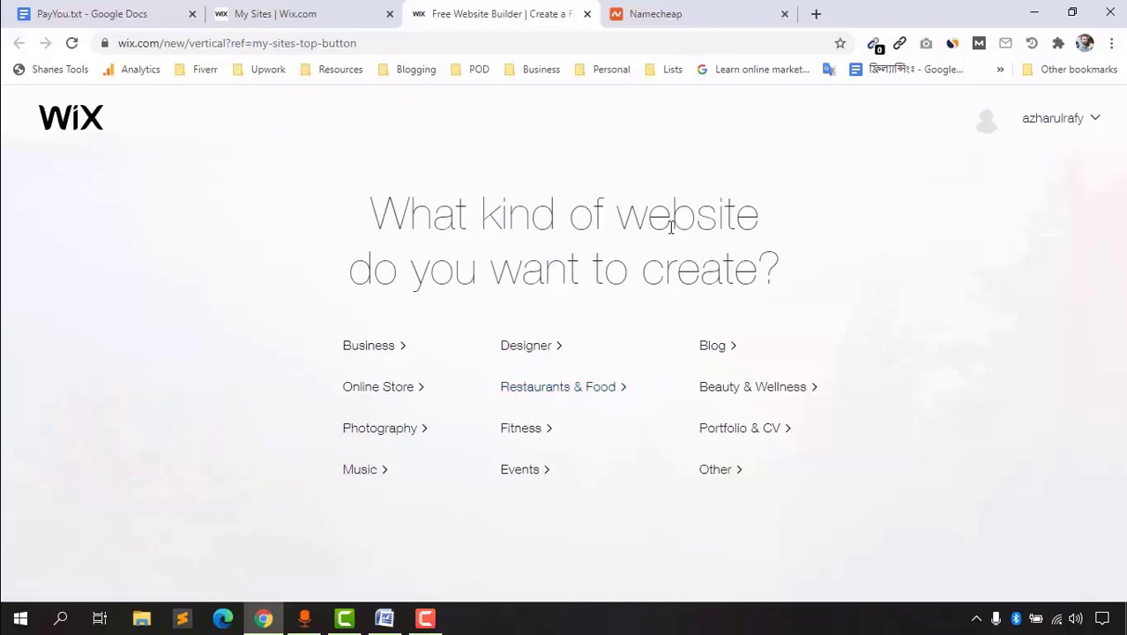
click(357, 348)
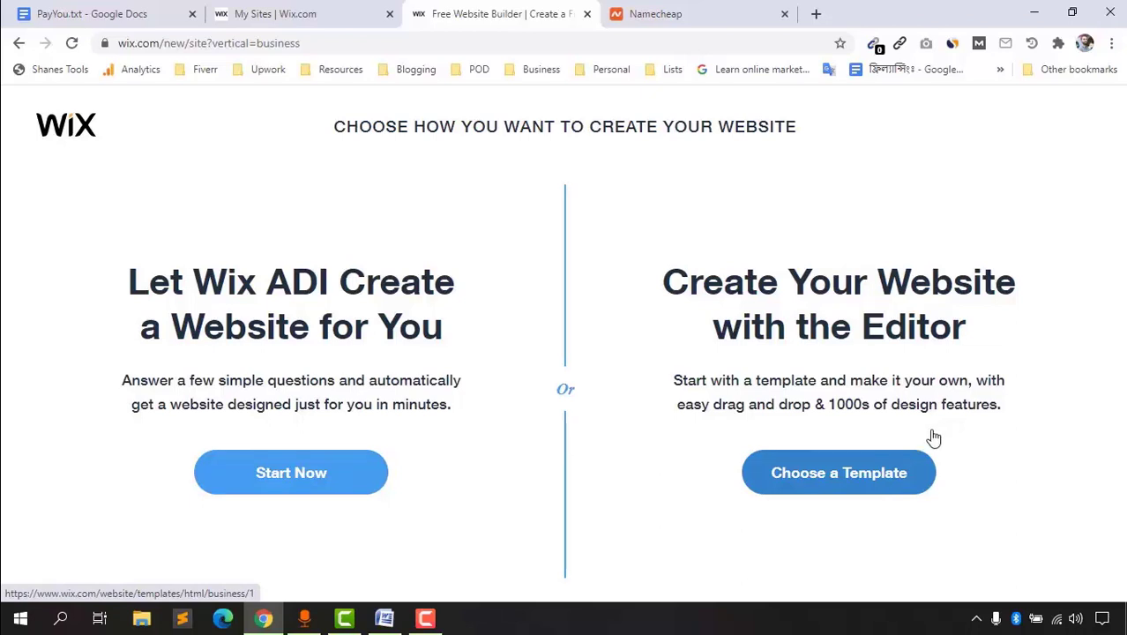
click(866, 497)
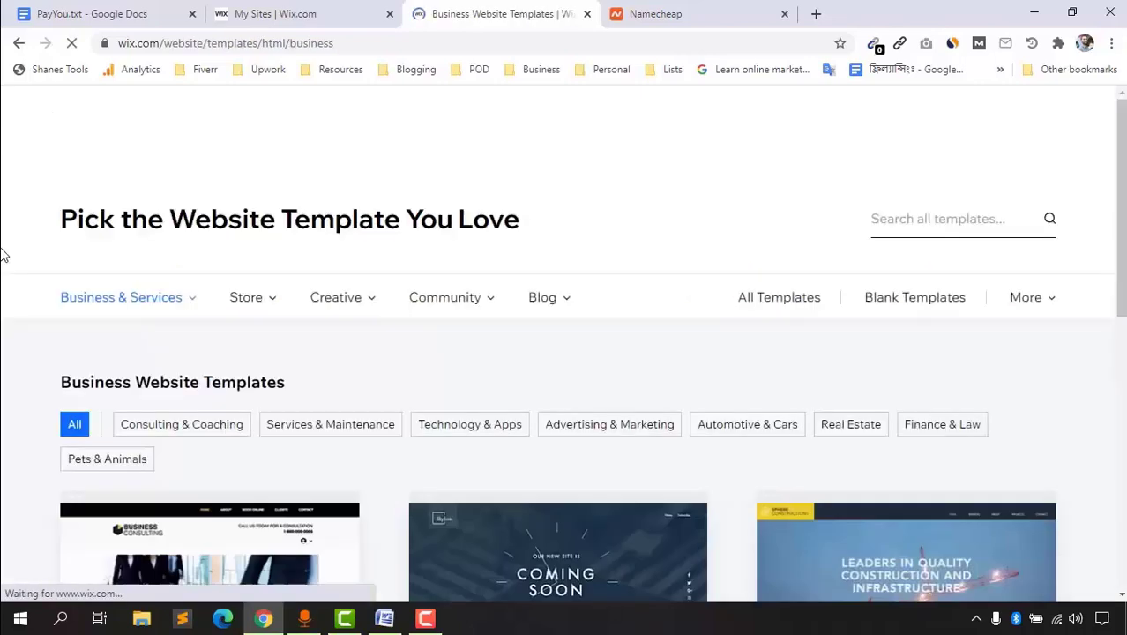
Step: Browse the business website templates and preview the Drive-In Movie Theater template
scroll(5, 410, down, 4)
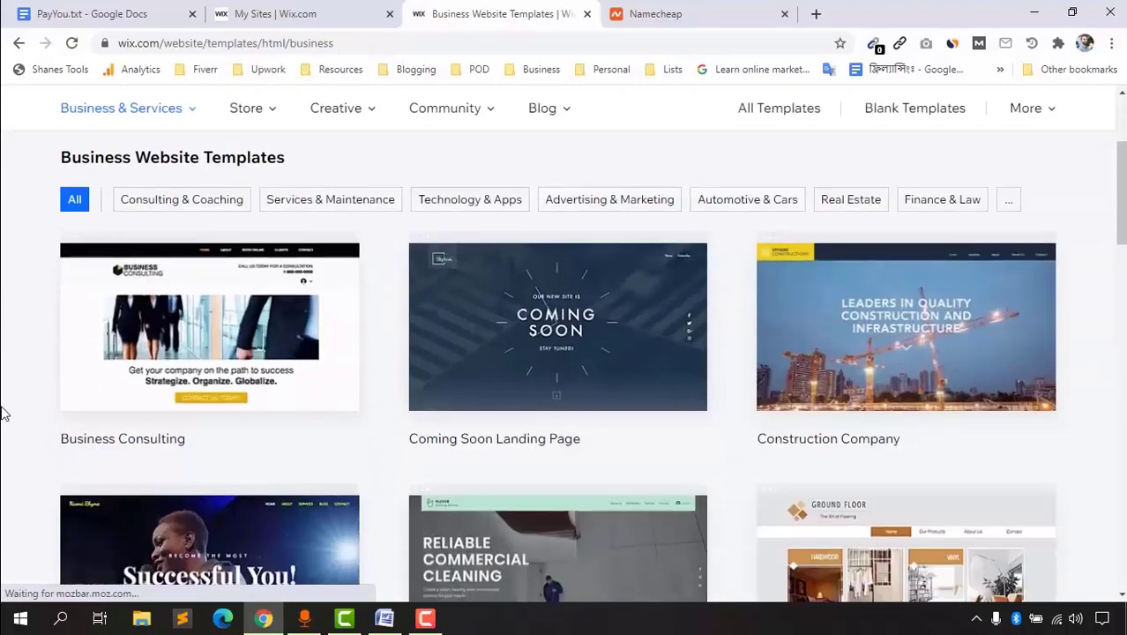
scroll(906, 291, down, 4)
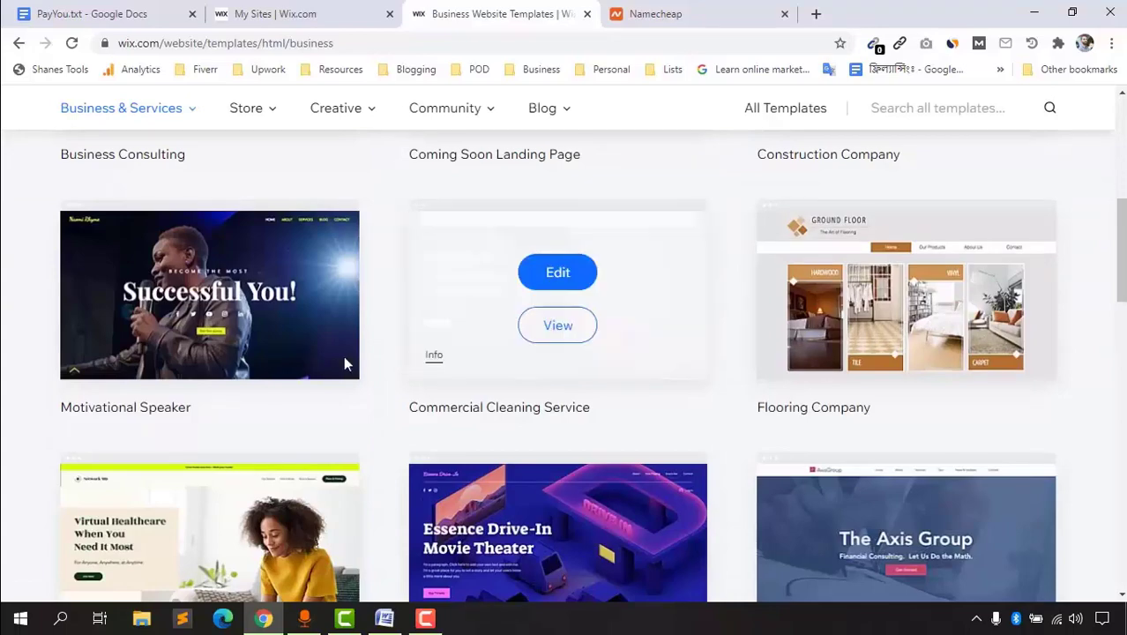
scroll(343, 355, down, 3)
scroll(557, 353, down, 5)
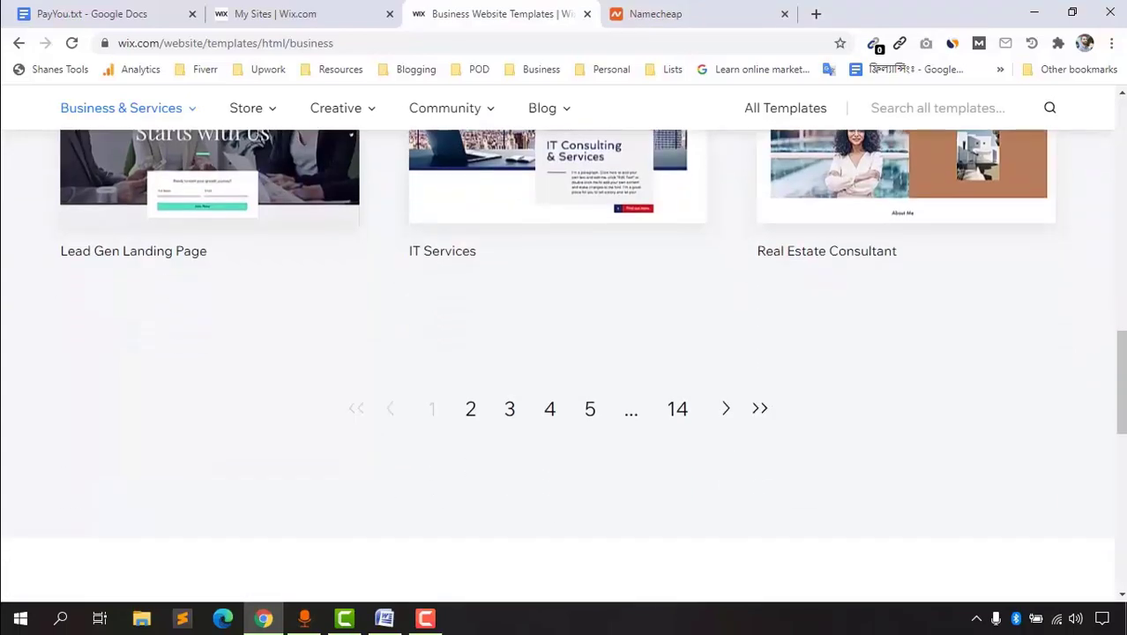
scroll(557, 352, up, 5)
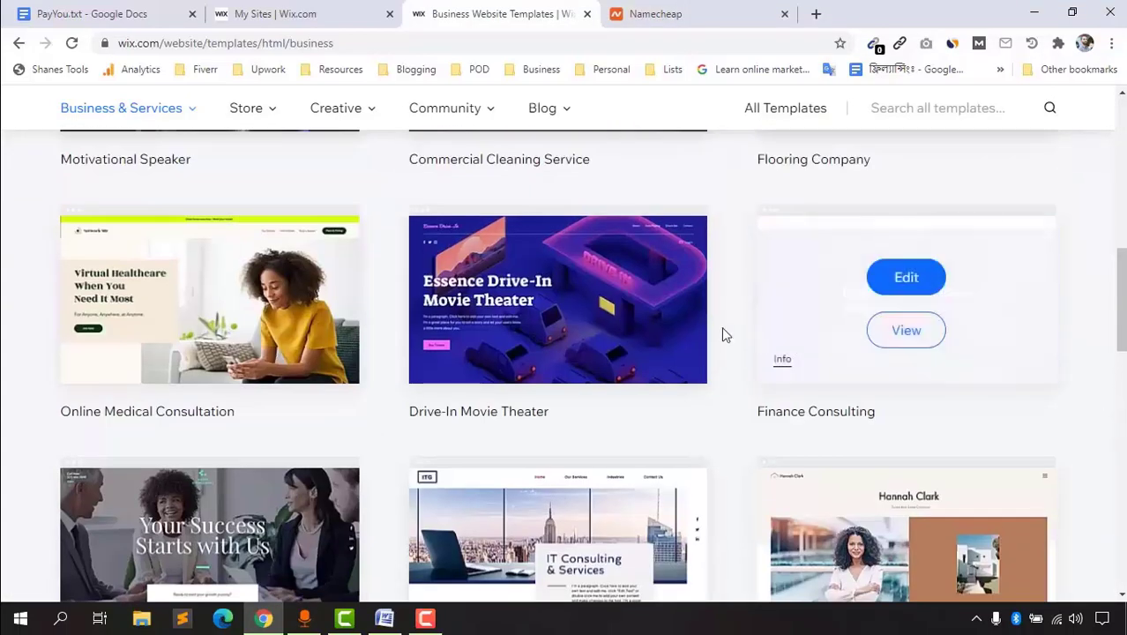
mouse_move(541, 340)
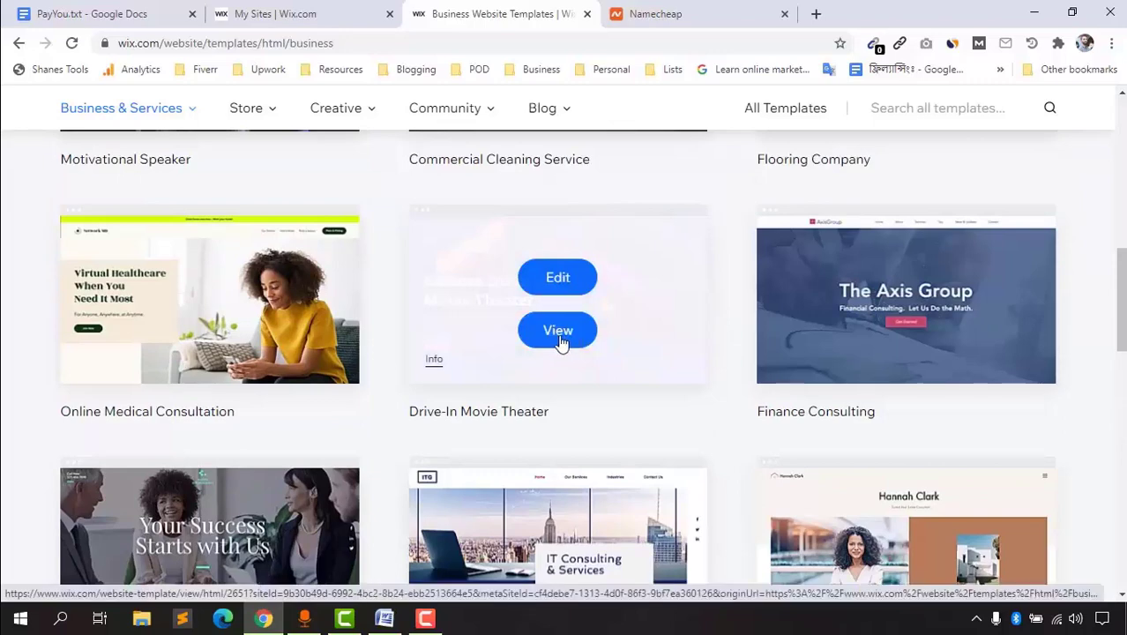
click(557, 332)
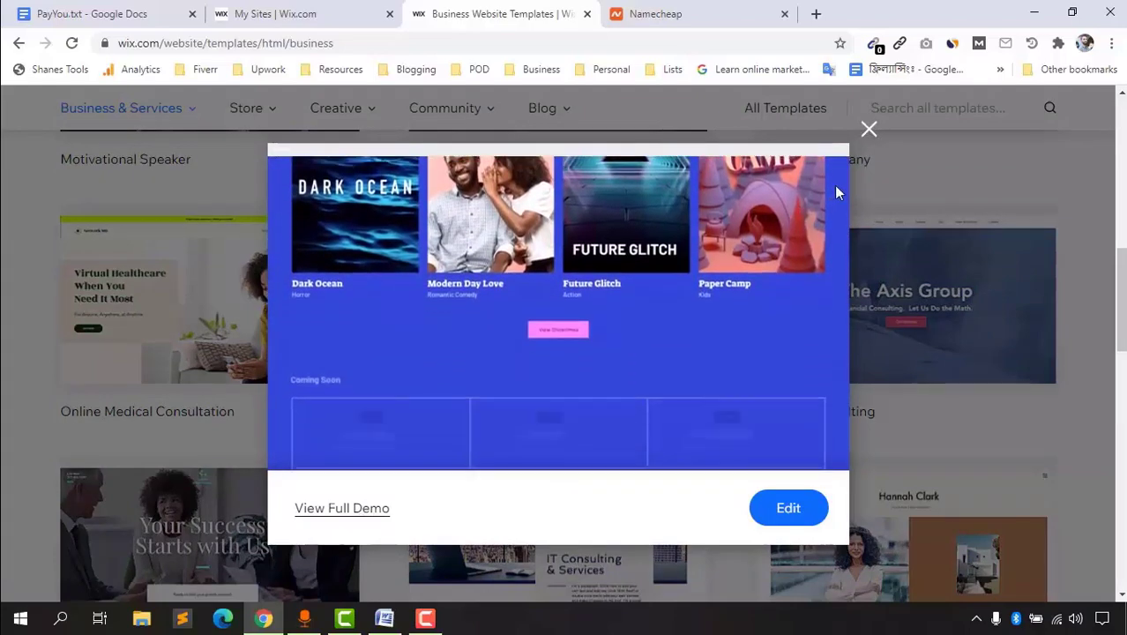
click(868, 130)
Step: Open the Motivational Speaker template for editing
scroll(221, 447, up, 3)
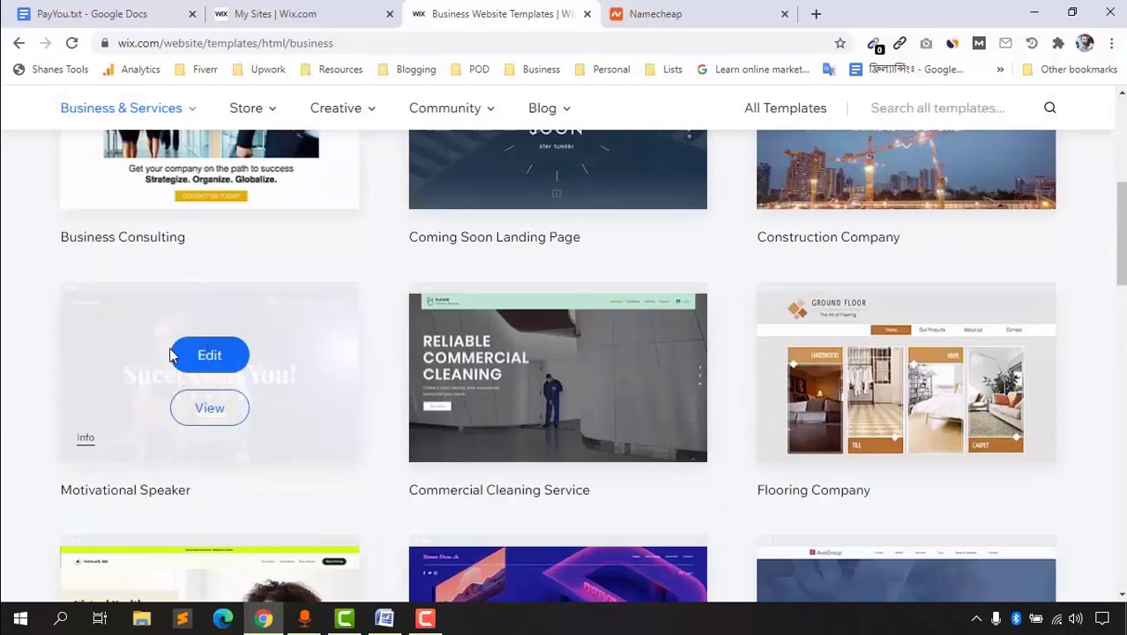
mouse_move(175, 317)
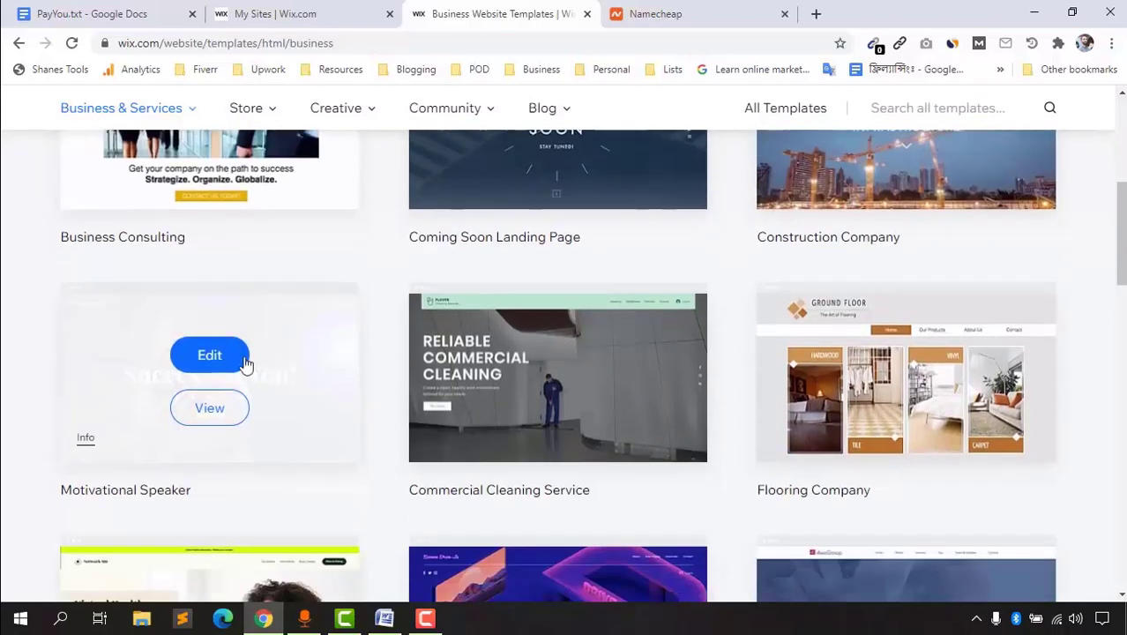
click(209, 354)
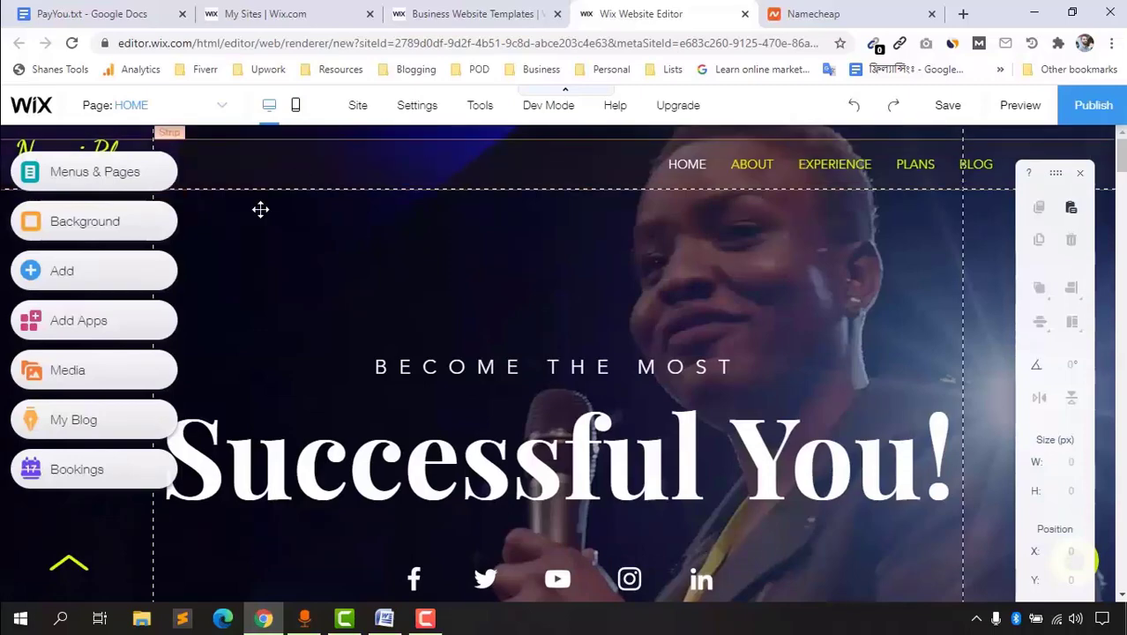
Step: Examine the Home page's sections and its individual elements, including the hero text, background strip and horizontal menu
scroll(909, 475, down, 5)
scroll(909, 475, up, 5)
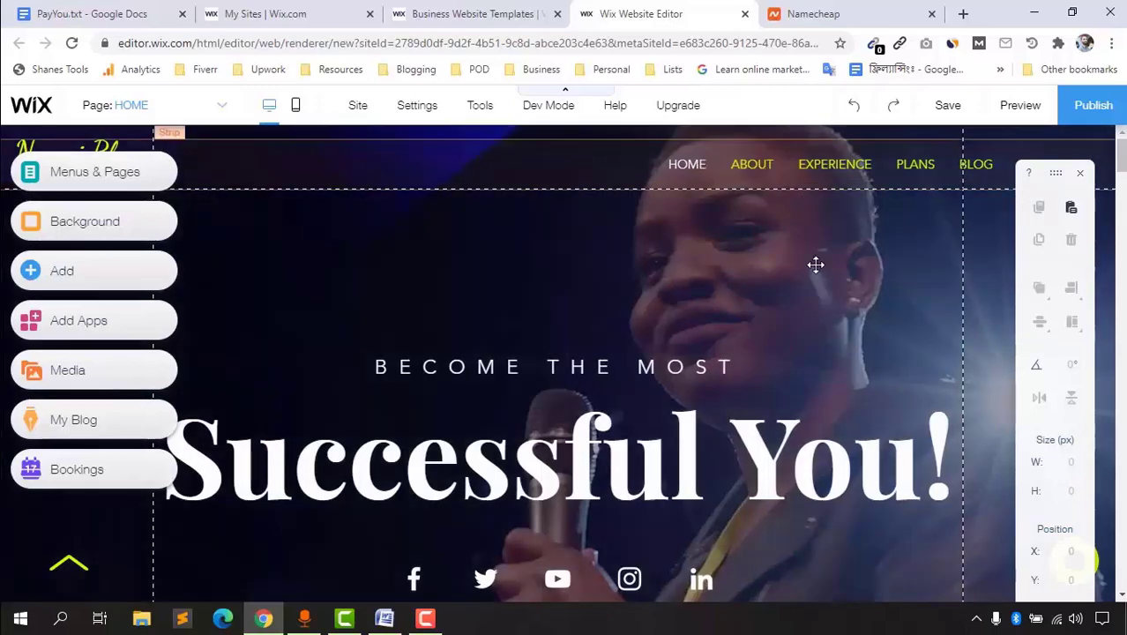
scroll(448, 395, down, 5)
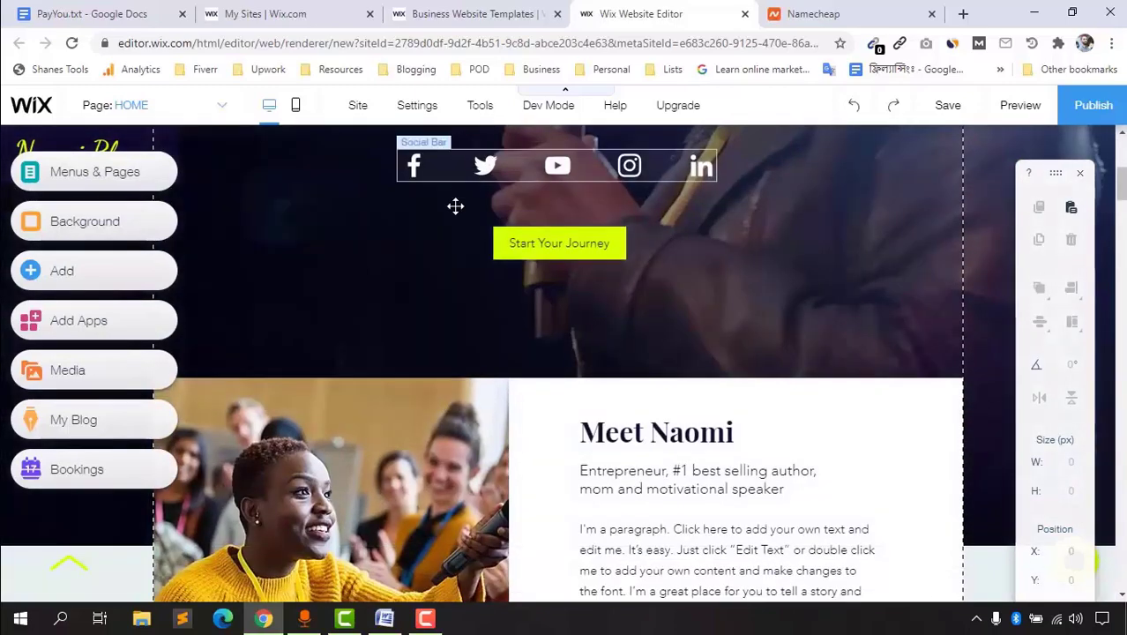
scroll(632, 374, down, 5)
scroll(760, 534, down, 5)
scroll(765, 512, up, 10)
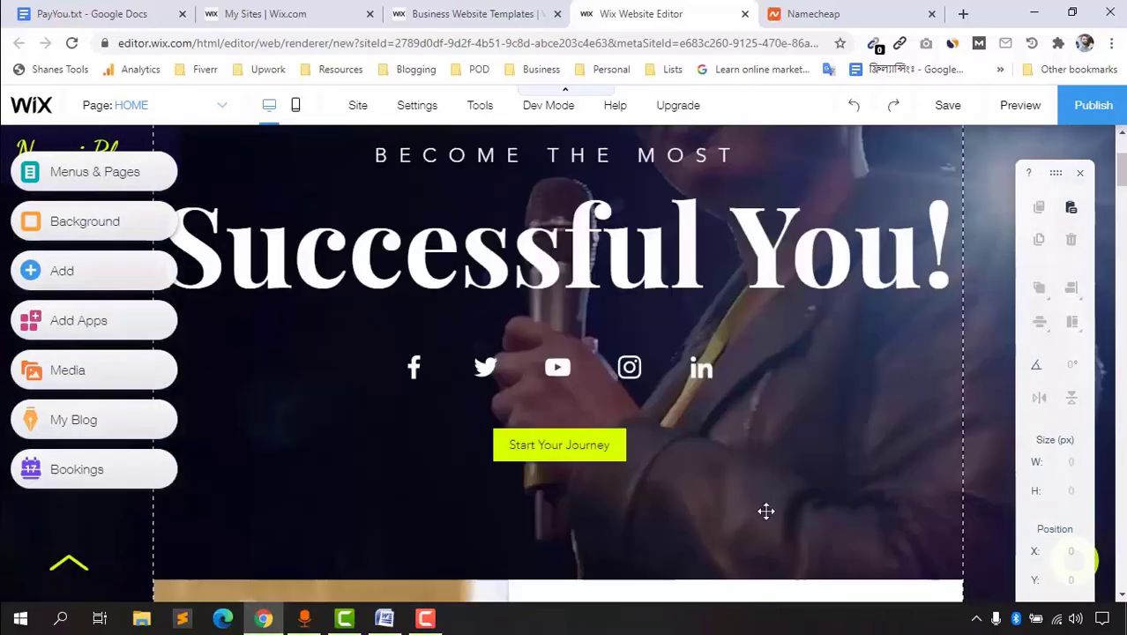
scroll(763, 510, up, 3)
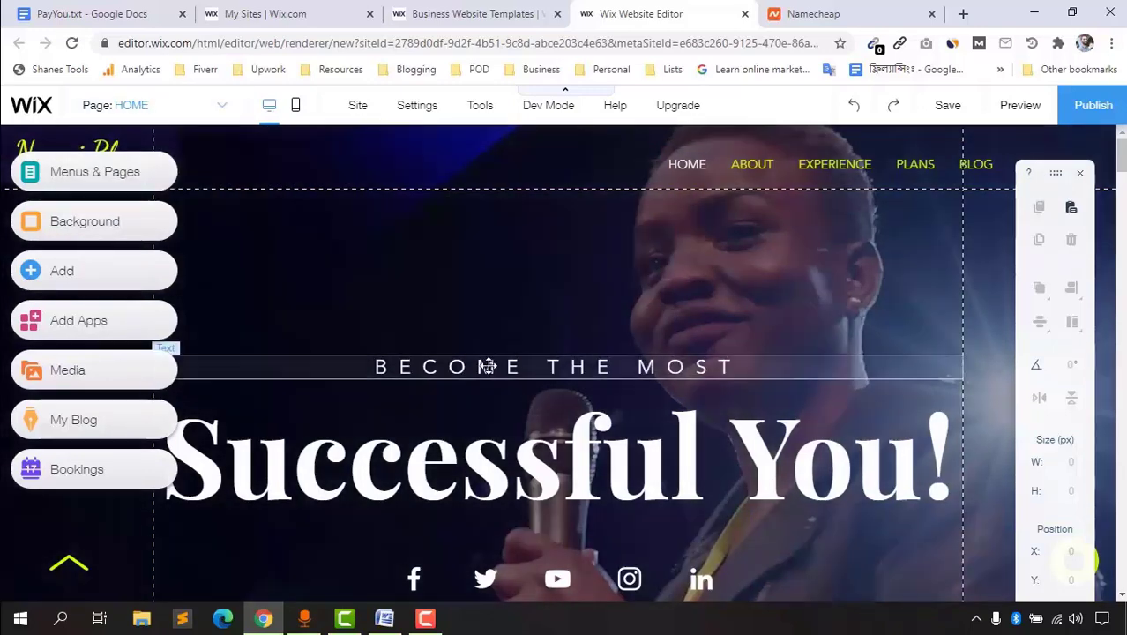
click(488, 367)
click(451, 455)
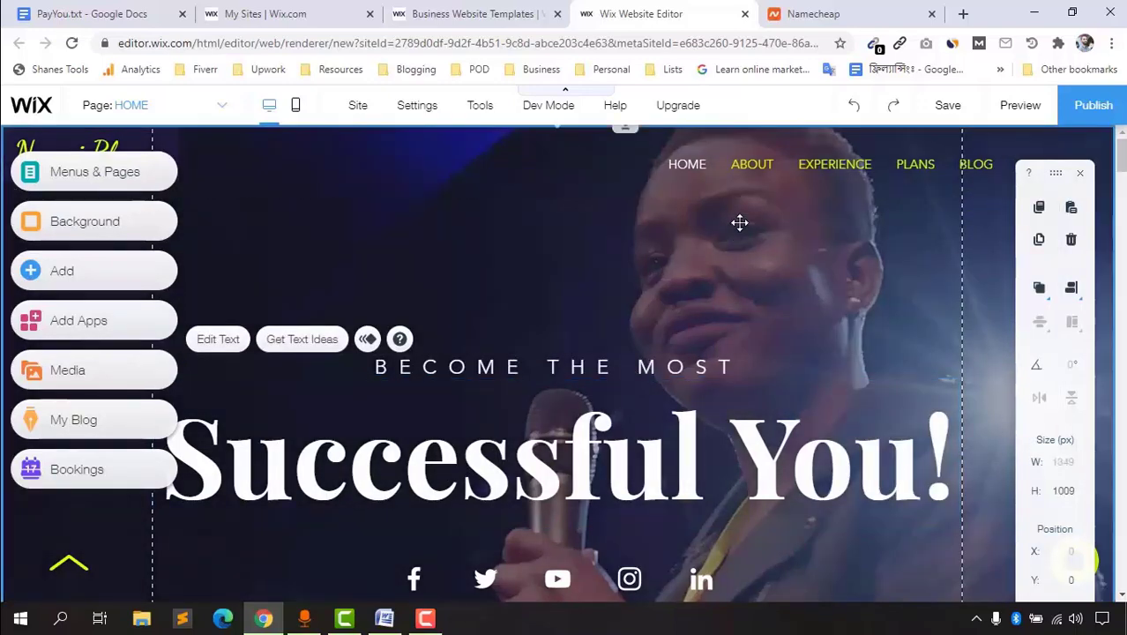
click(740, 224)
click(758, 165)
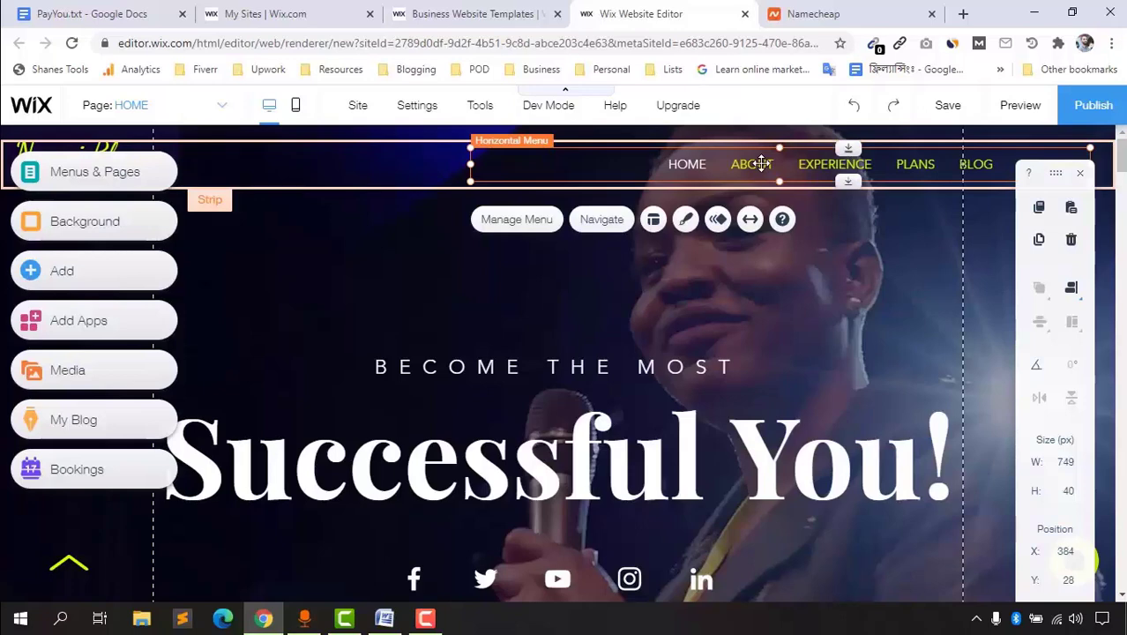
Step: Switch to the ABOUT page and examine its heading, quote text, image and paragraphs
click(155, 112)
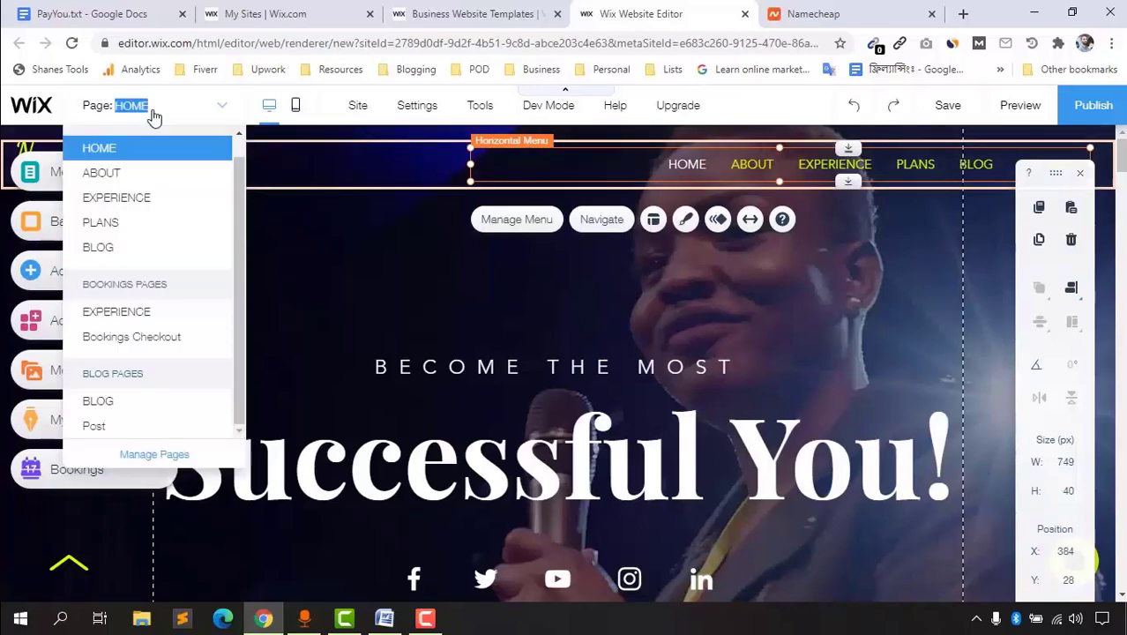
click(147, 176)
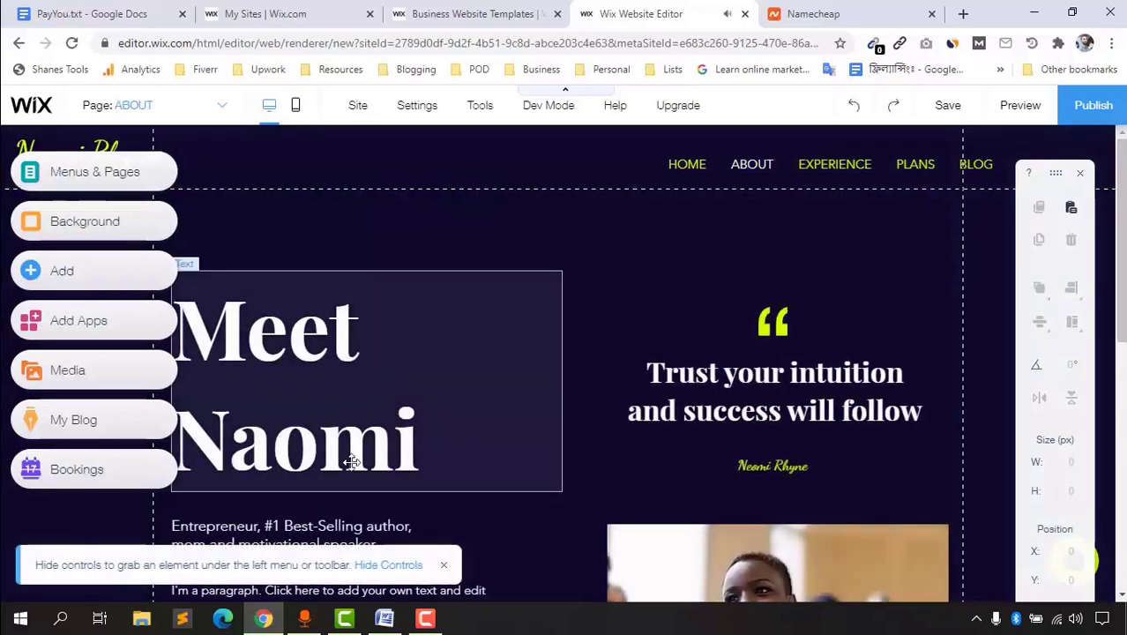
double_click(288, 434)
click(872, 399)
scroll(716, 431, down, 3)
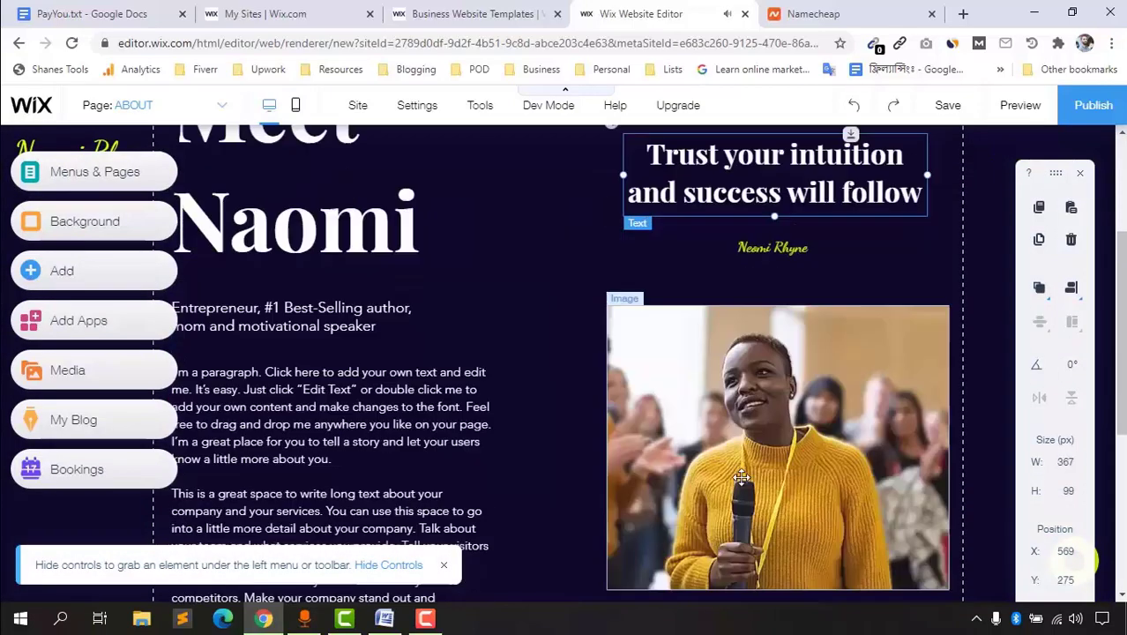
scroll(716, 432, down, 4)
scroll(721, 408, up, 7)
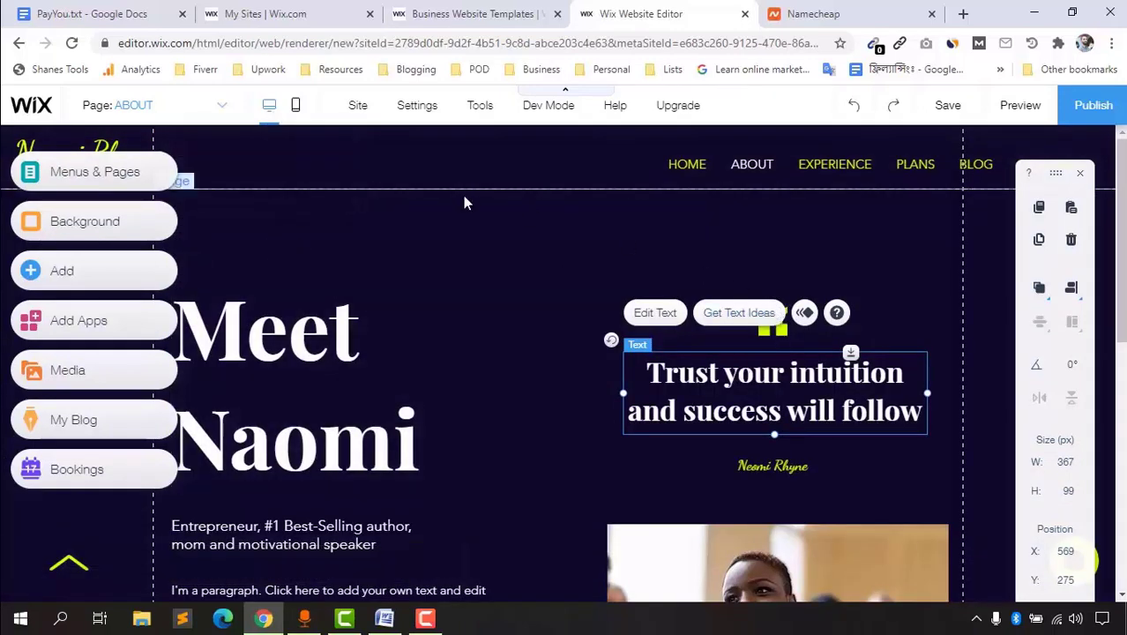
scroll(487, 420, down, 5)
scroll(536, 460, up, 5)
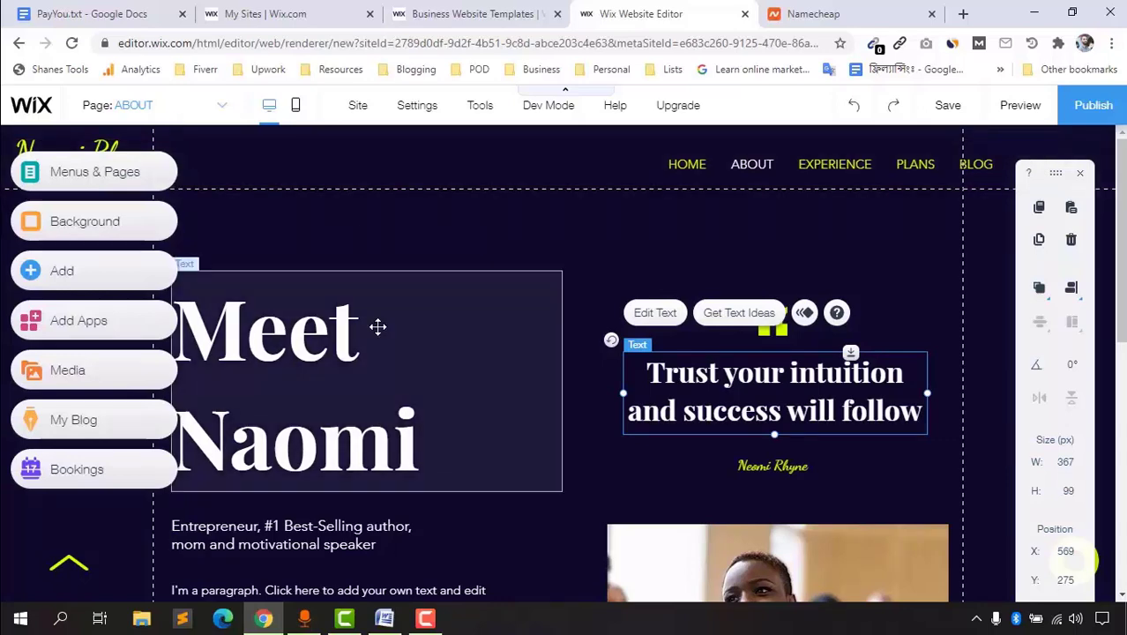
Step: Switch to the mobile version of the ABOUT page and move its image slightly up towards the paragraph
click(297, 108)
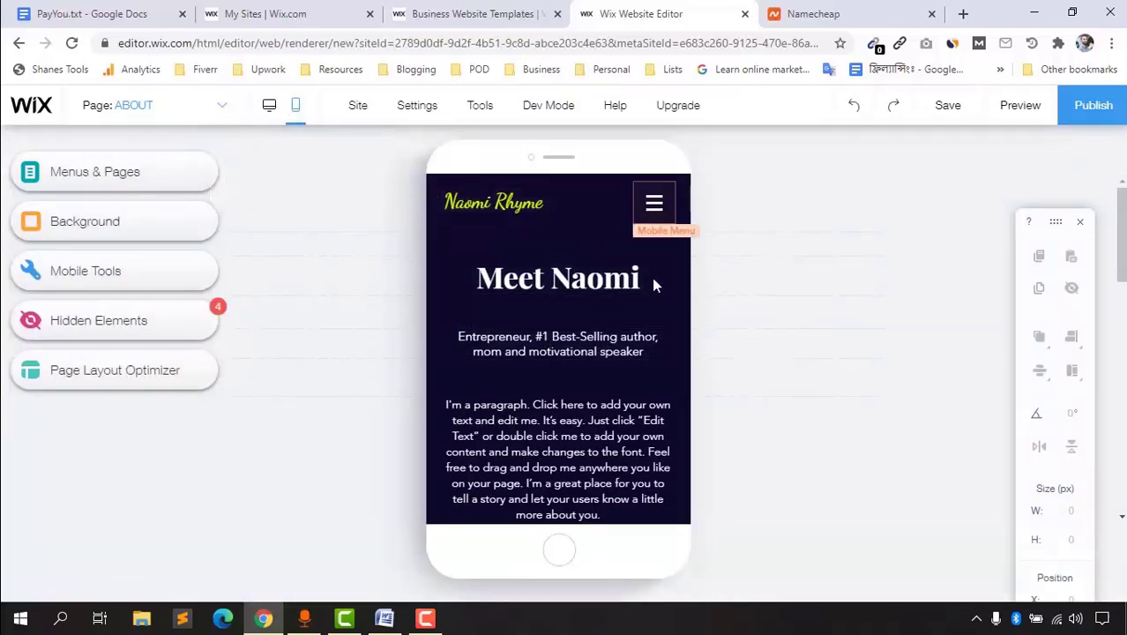
scroll(627, 472, down, 3)
scroll(627, 471, down, 10)
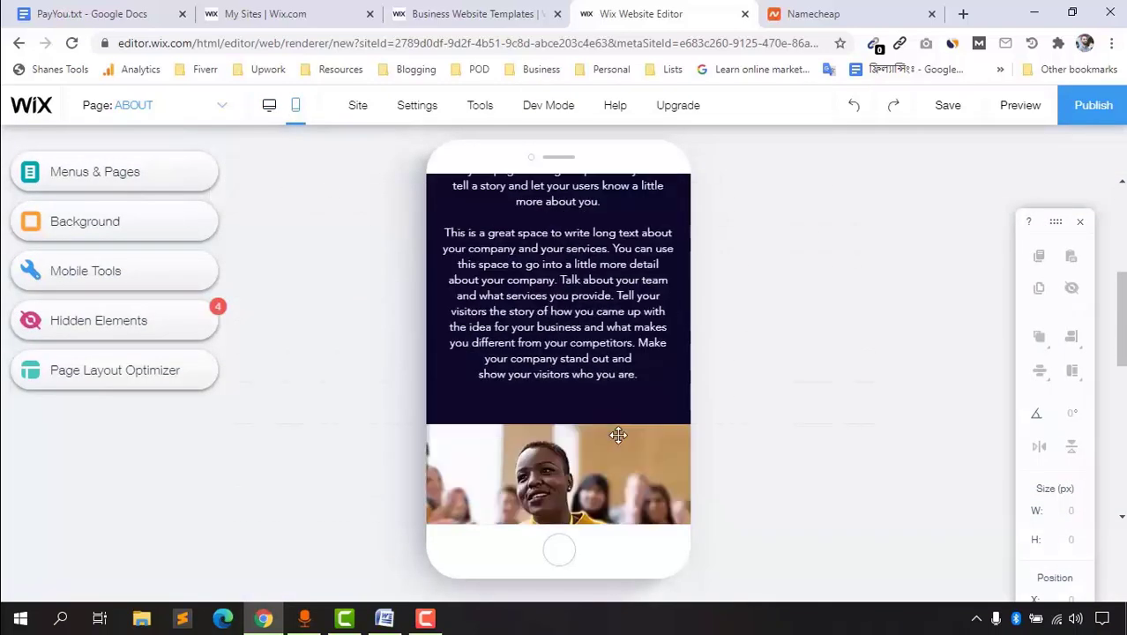
scroll(621, 519, up, 5)
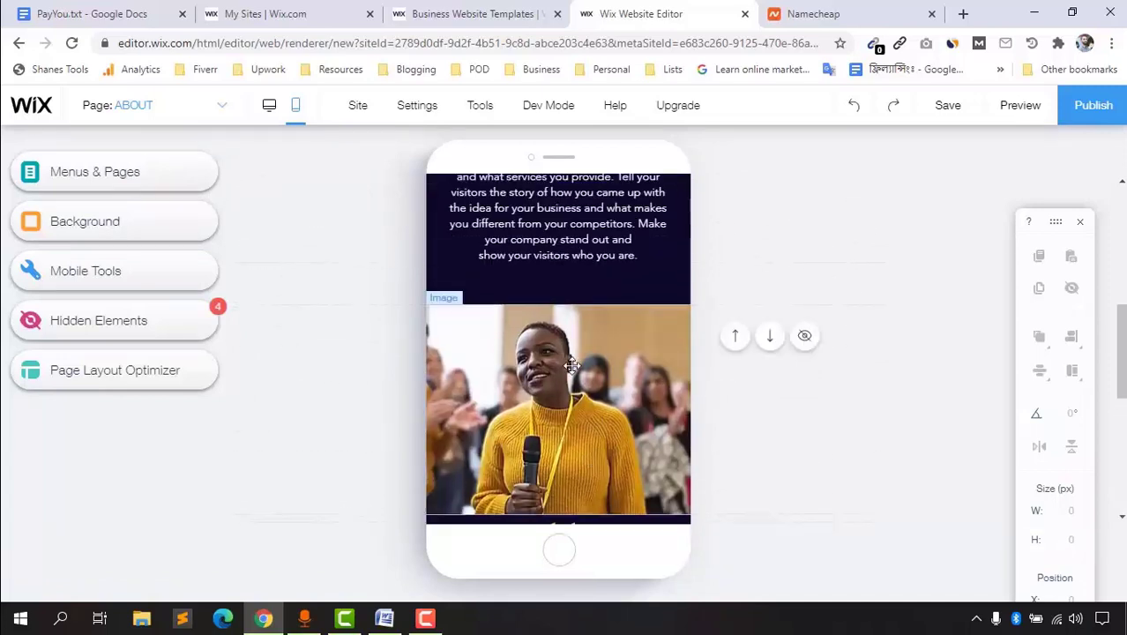
click(575, 365)
drag(574, 366, 563, 325)
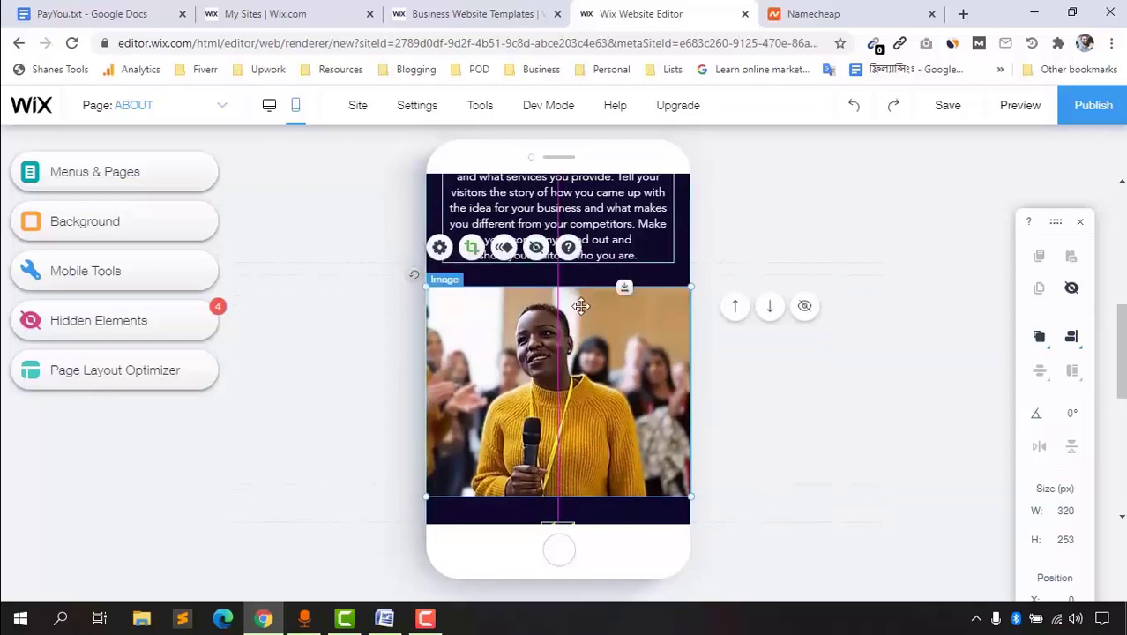
Step: Nudge the mobile menu icon in the header slightly to X 250
scroll(600, 435, down, 1)
scroll(595, 424, up, 2)
scroll(596, 423, up, 4)
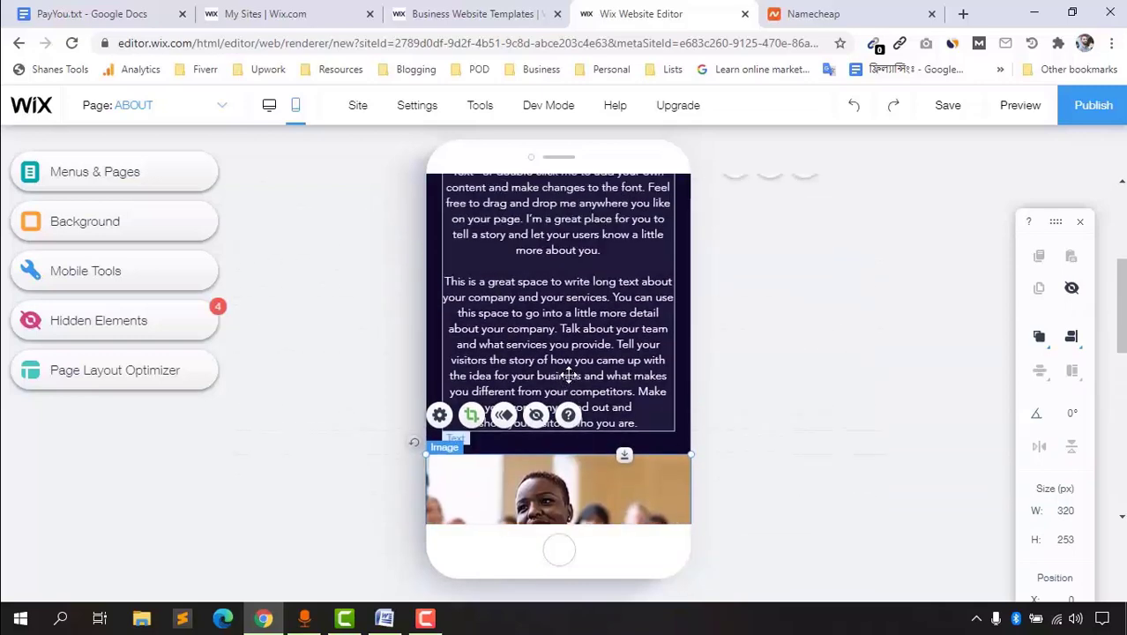
click(653, 204)
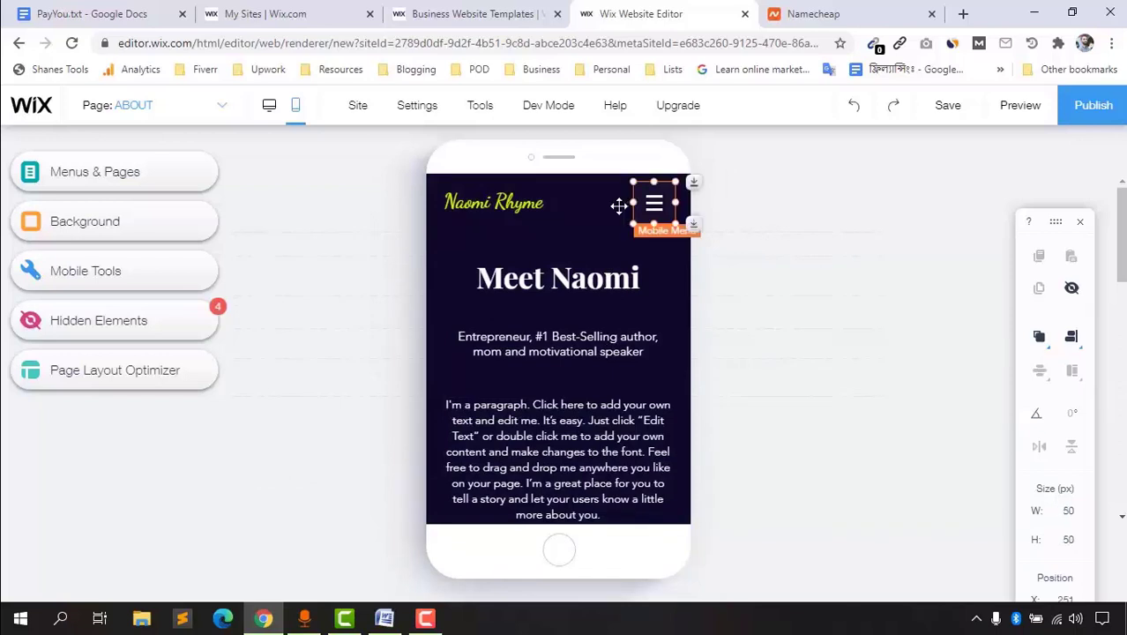
drag(652, 205, 650, 202)
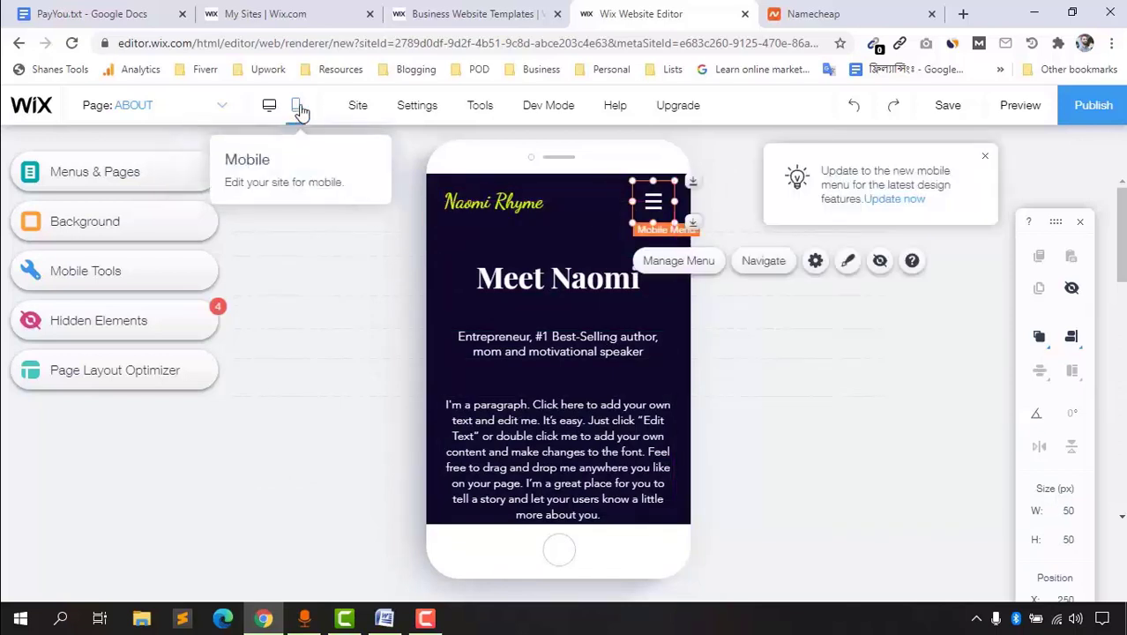
Step: Show the Layers panel and the rulers in the mobile editor
mouse_move(357, 114)
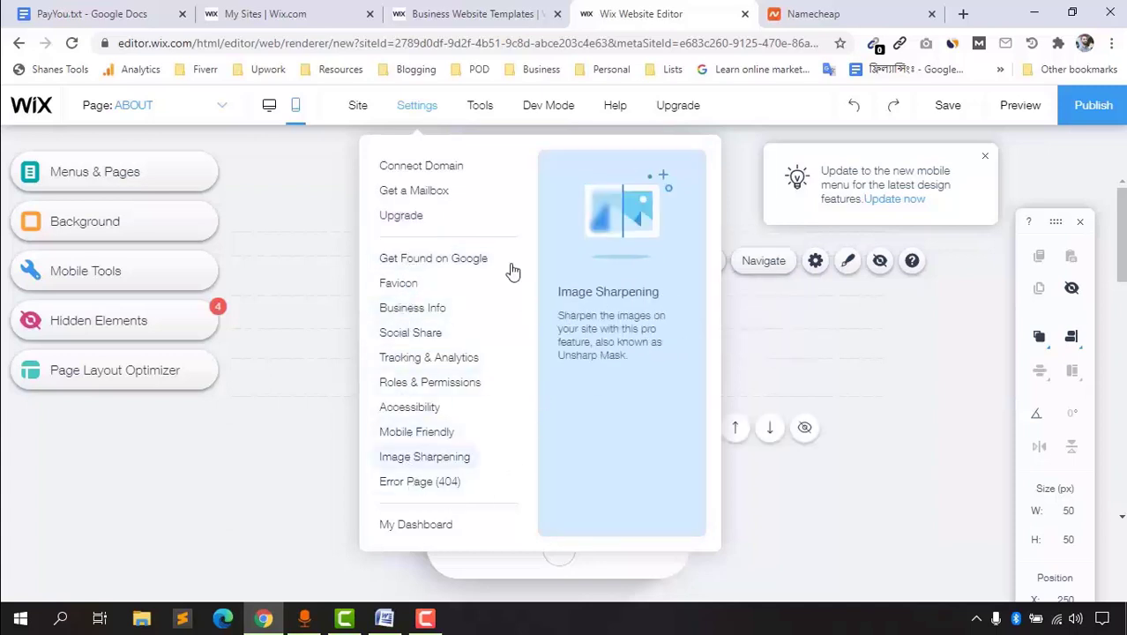
mouse_move(481, 111)
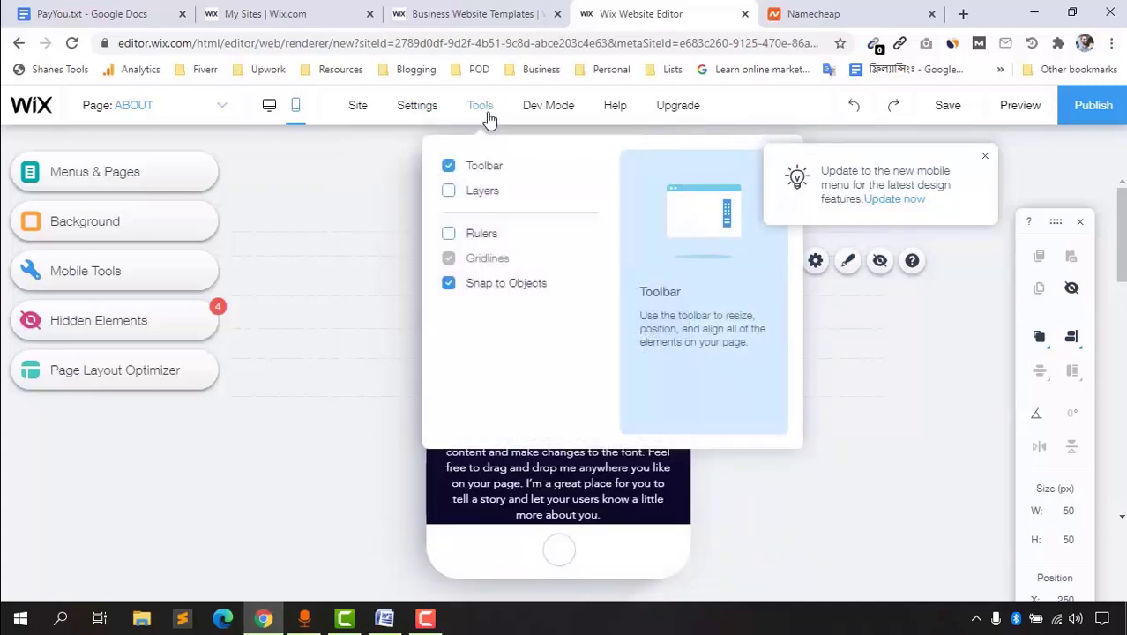
click(461, 234)
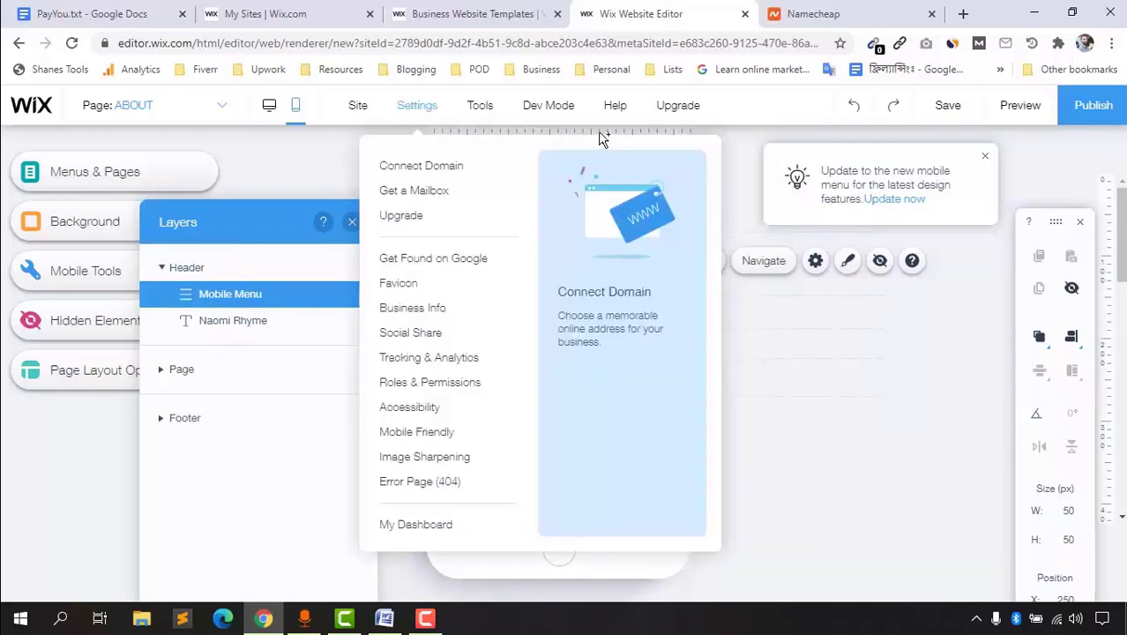
Step: Return to the desktop version and inspect the layers inside the header's Strip
click(271, 109)
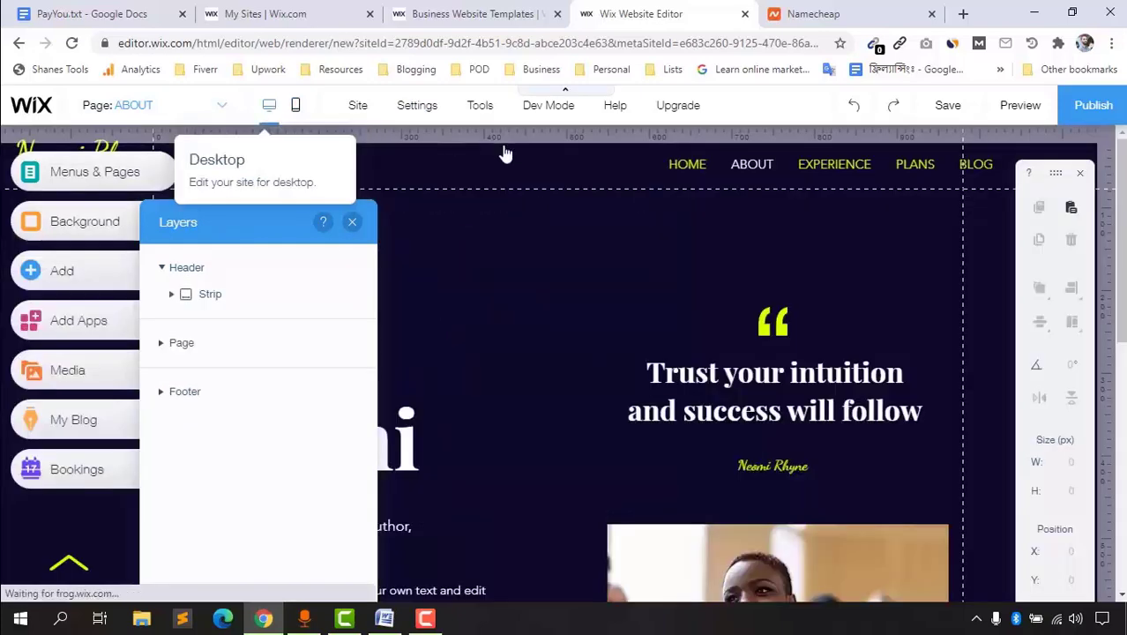
mouse_move(484, 111)
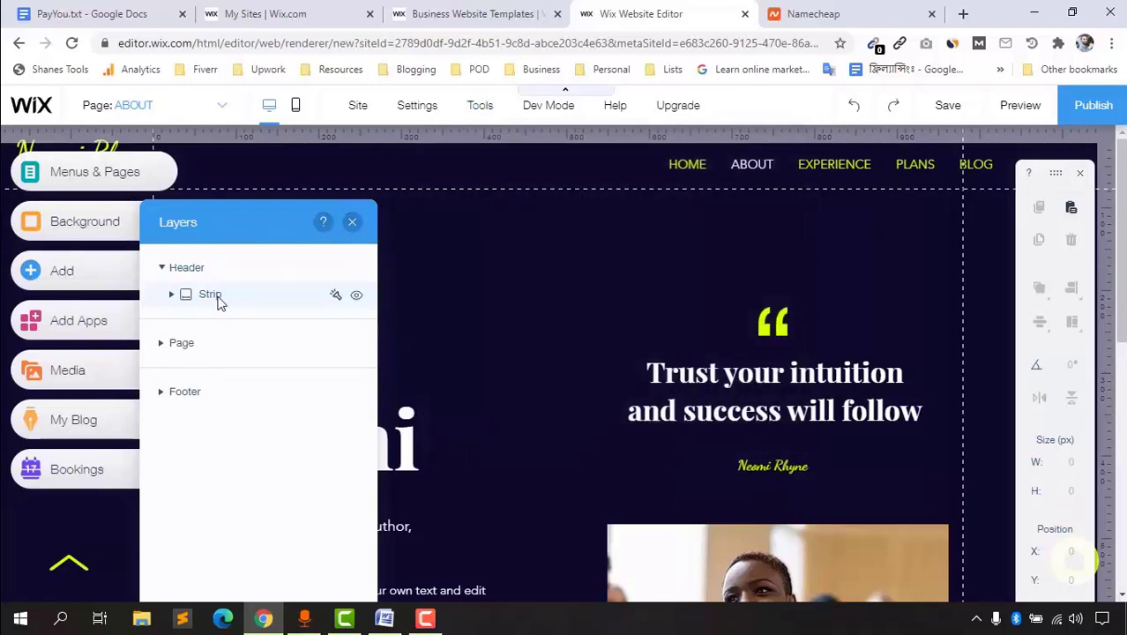
click(172, 297)
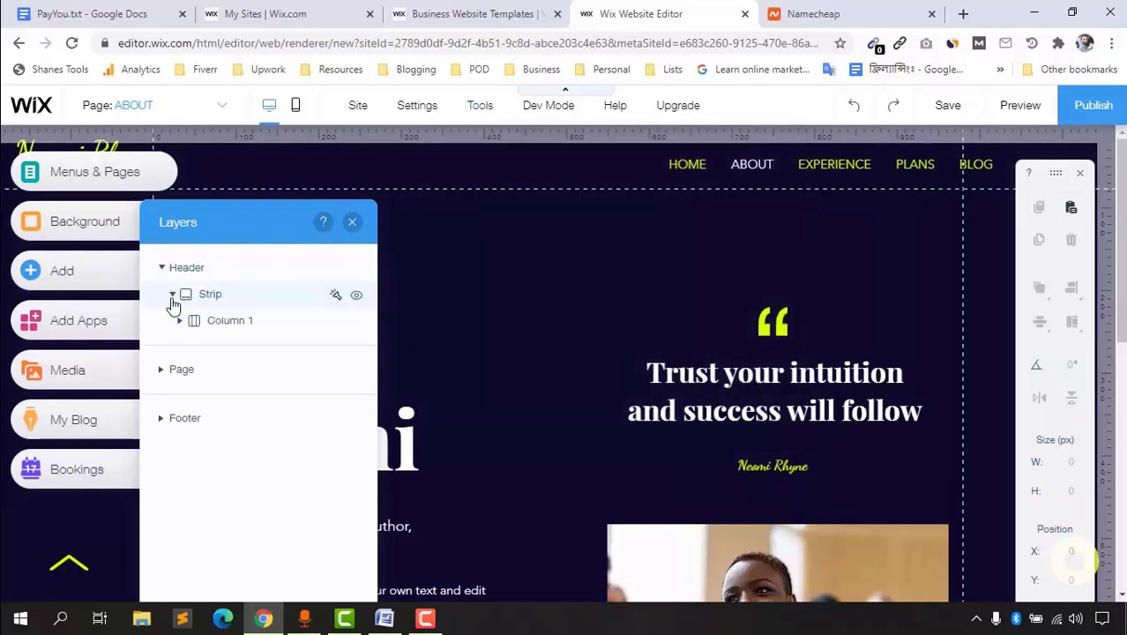
click(353, 224)
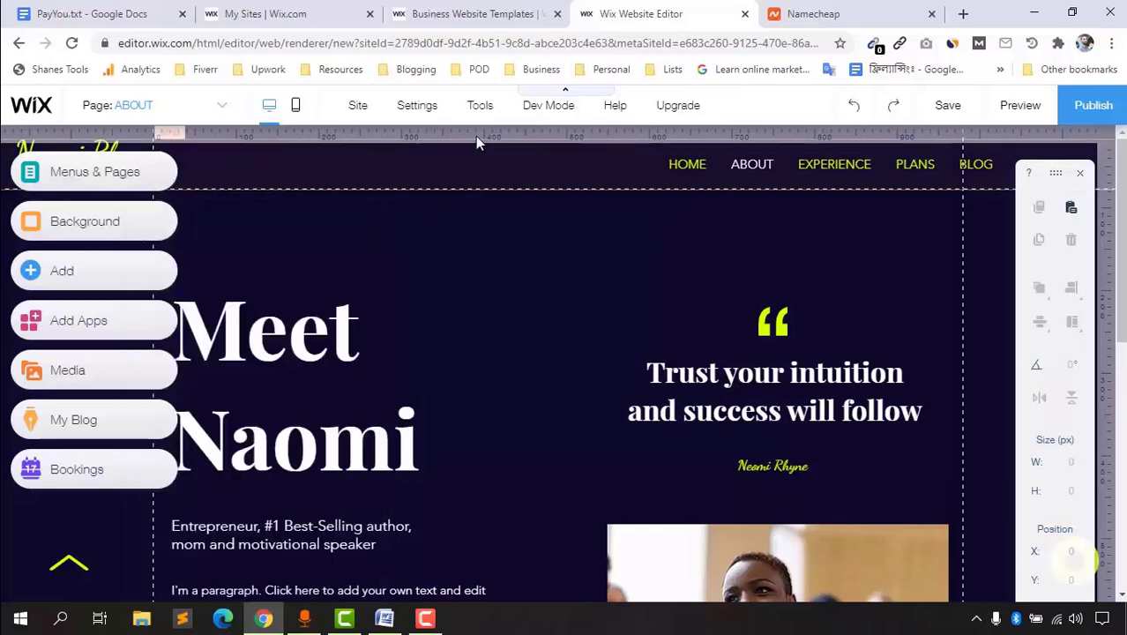
Step: Hide the rulers in the desktop editor
click(481, 106)
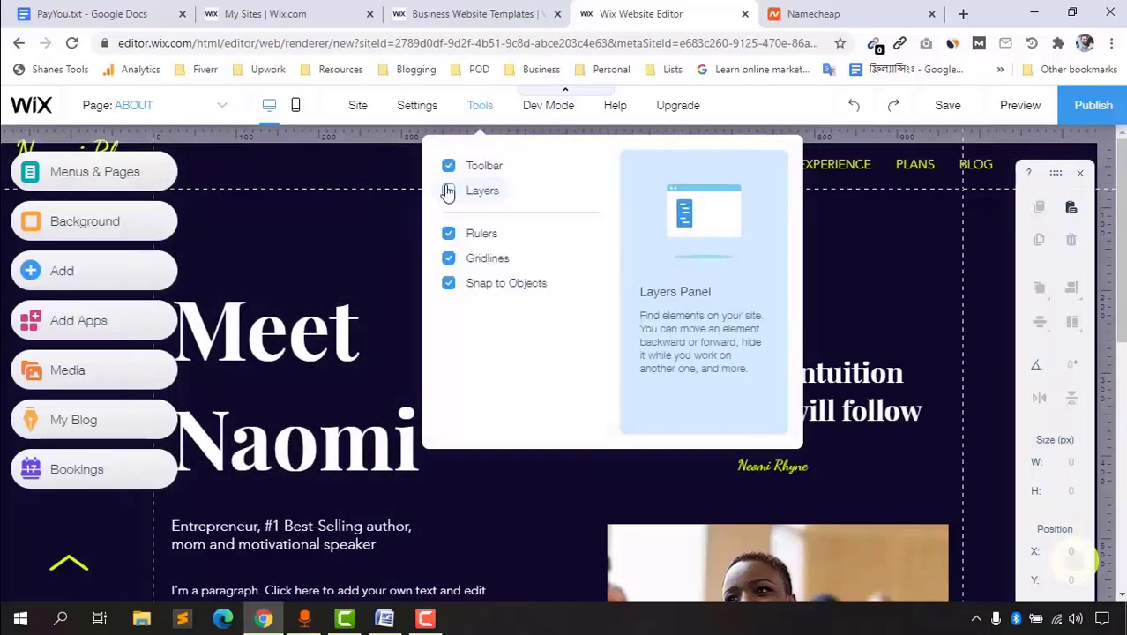
click(448, 237)
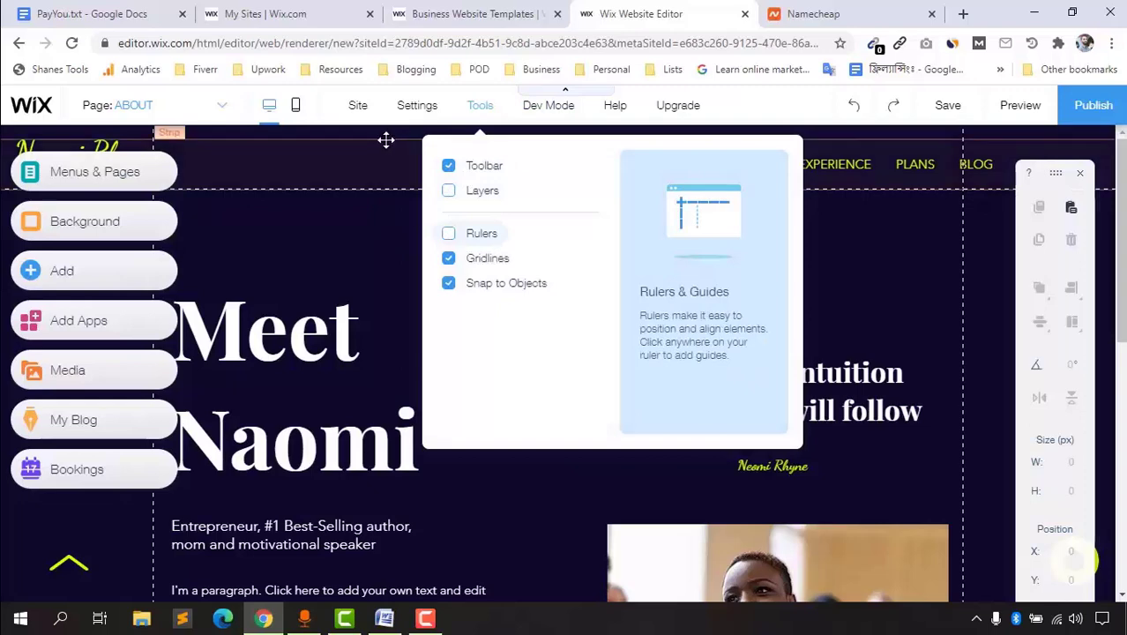
mouse_move(483, 122)
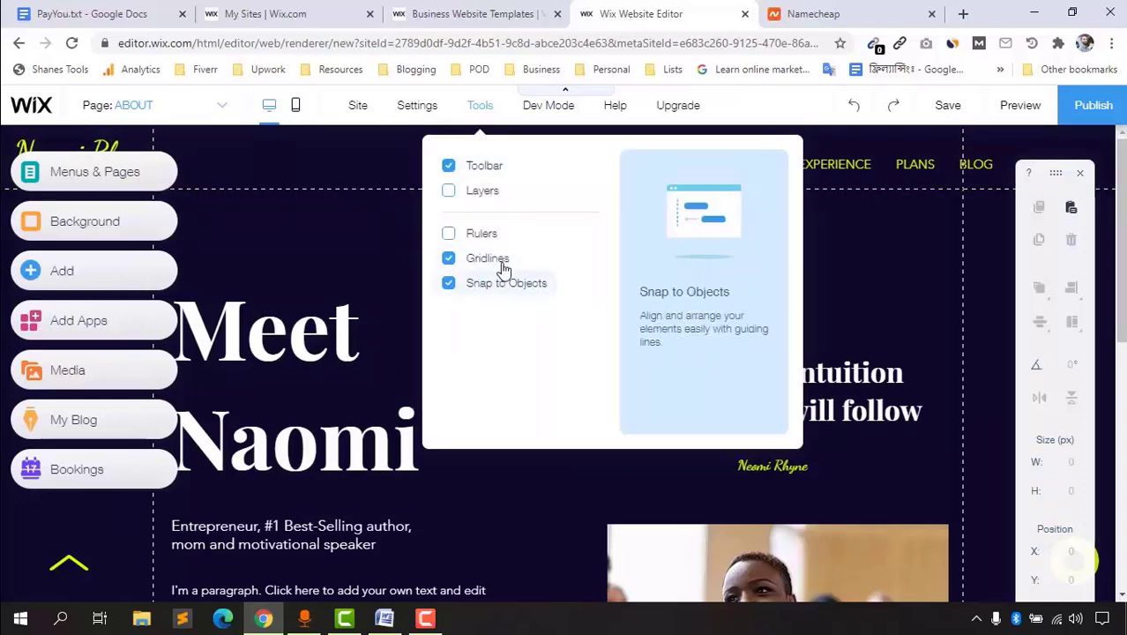
mouse_move(549, 115)
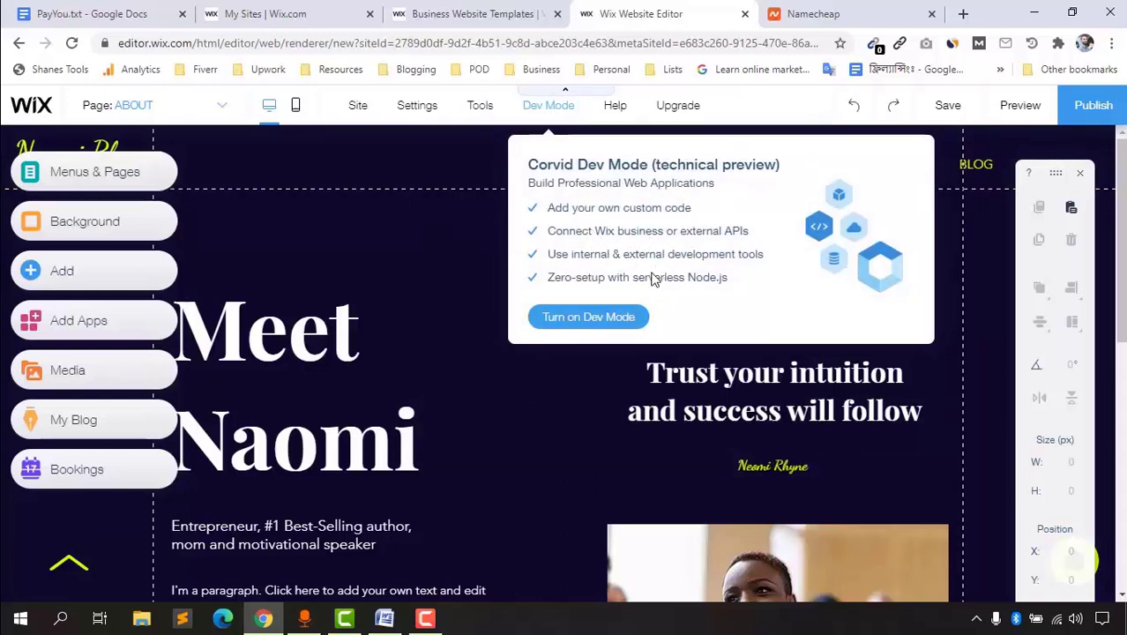
mouse_move(617, 113)
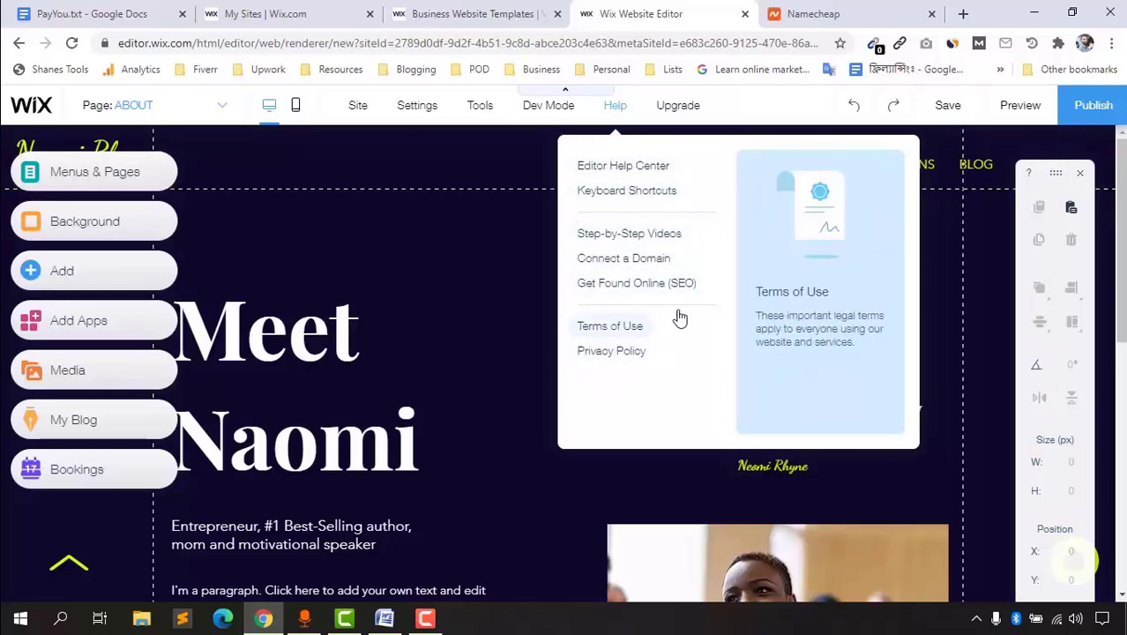
mouse_move(678, 109)
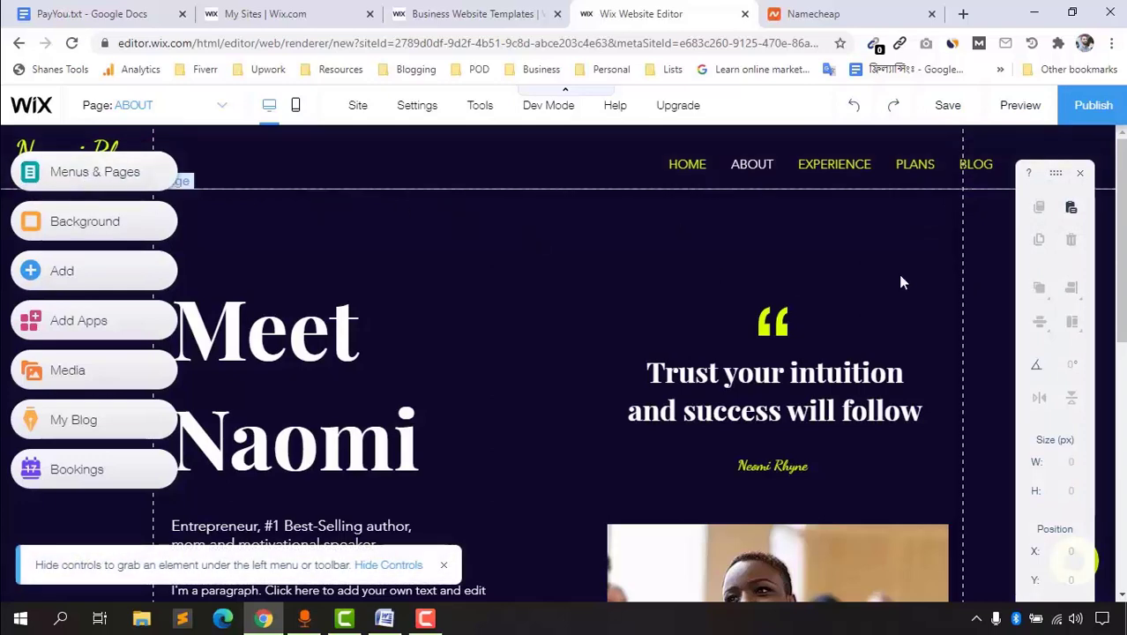
Step: Review the site menu, bookings and blog page lists, and set the page transition to None
click(74, 180)
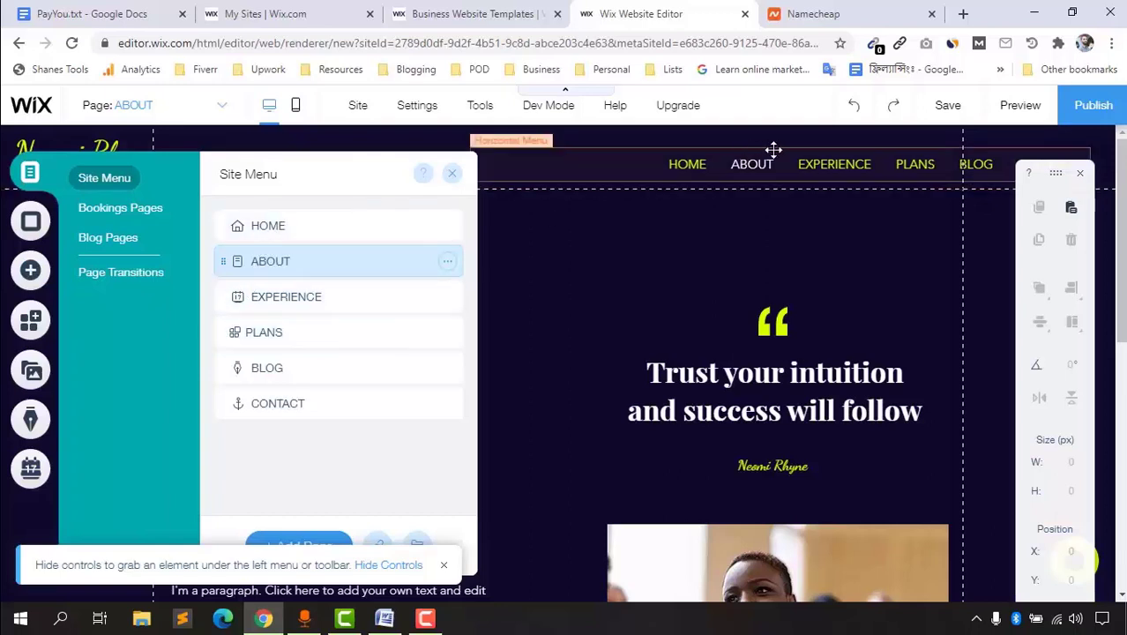
click(132, 210)
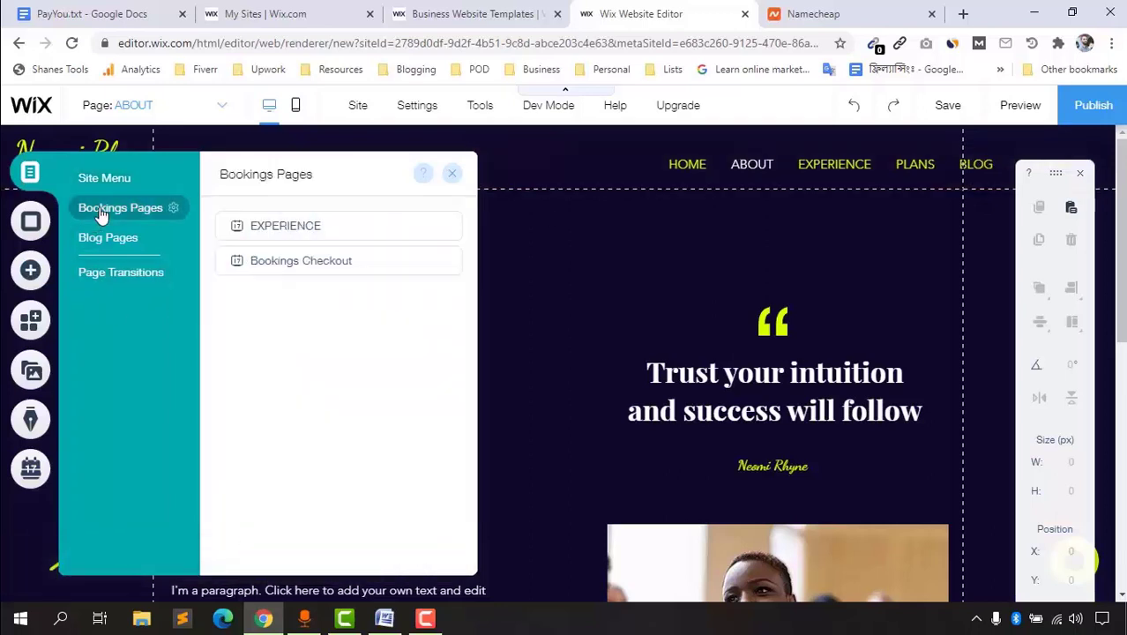
click(107, 237)
click(121, 272)
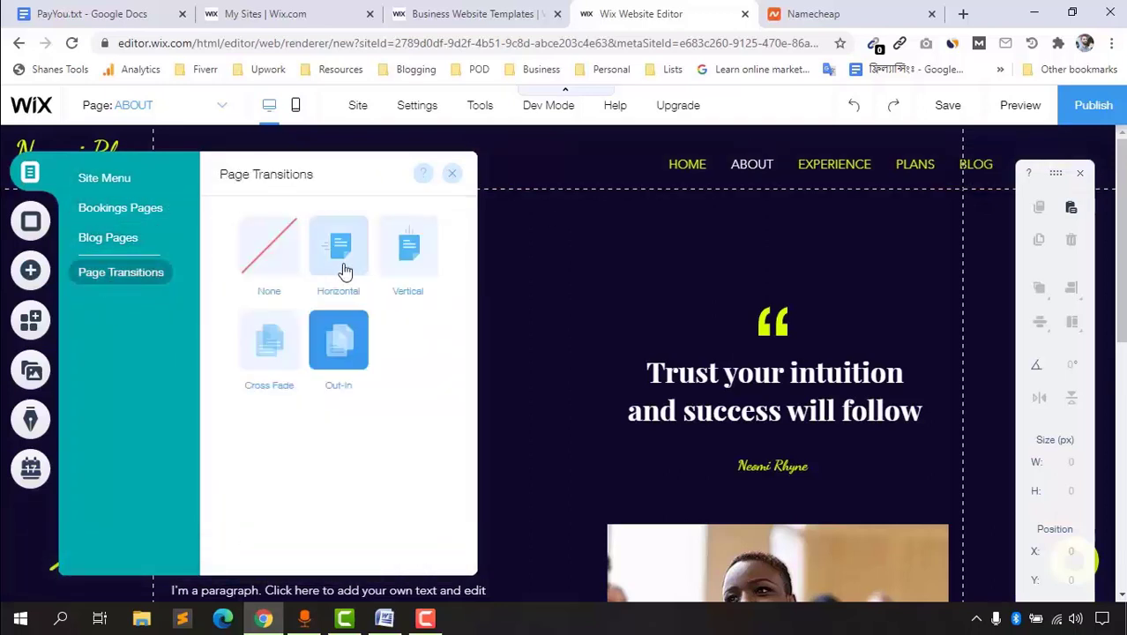
click(409, 263)
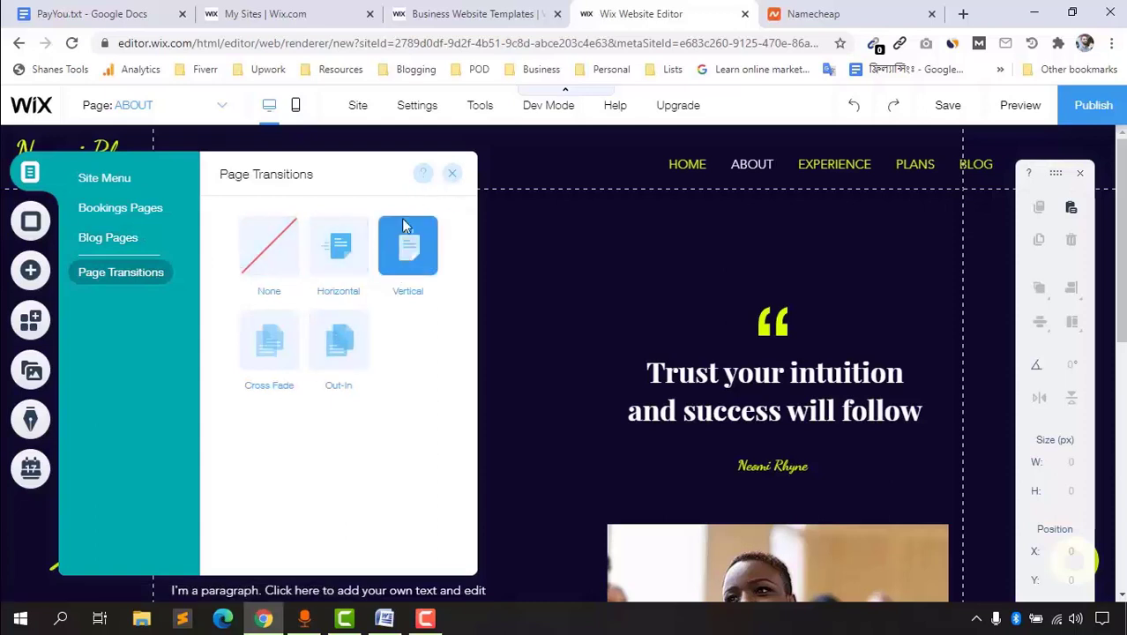
click(274, 273)
click(455, 179)
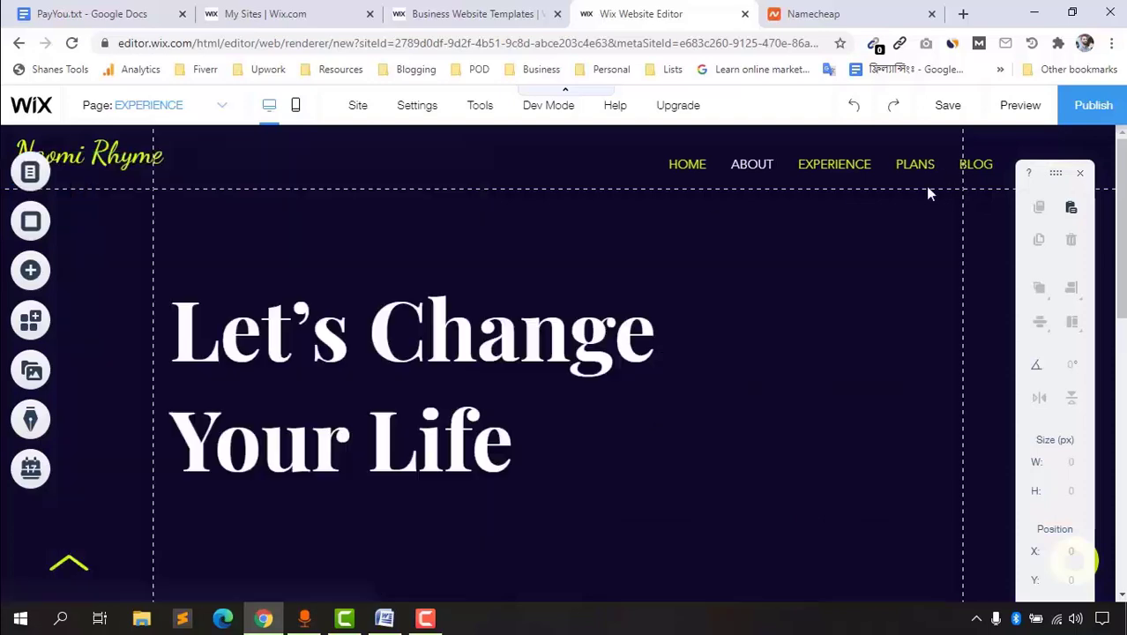
Step: Switch to the EXPERIENCE page and look over the text elements on offer and the booking cards down to the footer
click(926, 185)
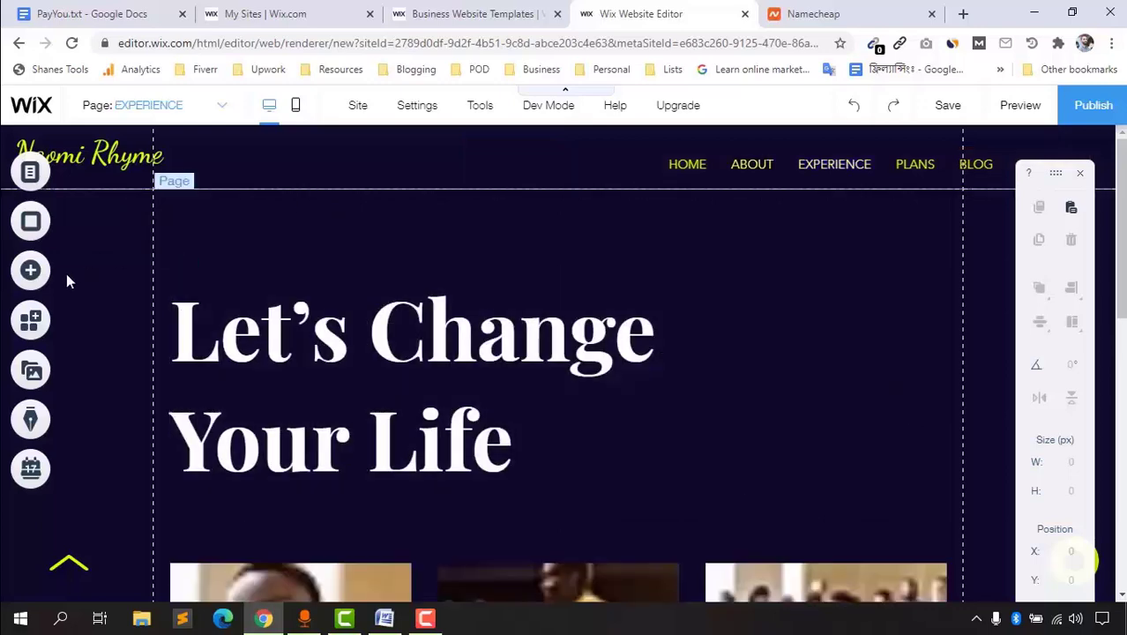
click(30, 272)
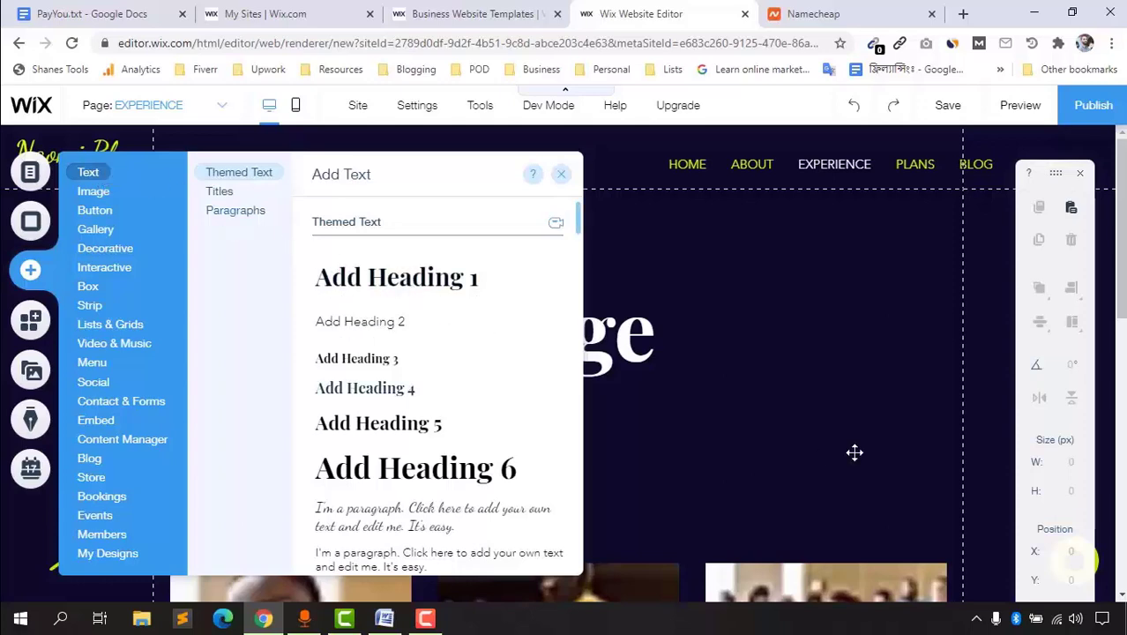
scroll(853, 404, down, 4)
scroll(854, 404, down, 3)
click(655, 340)
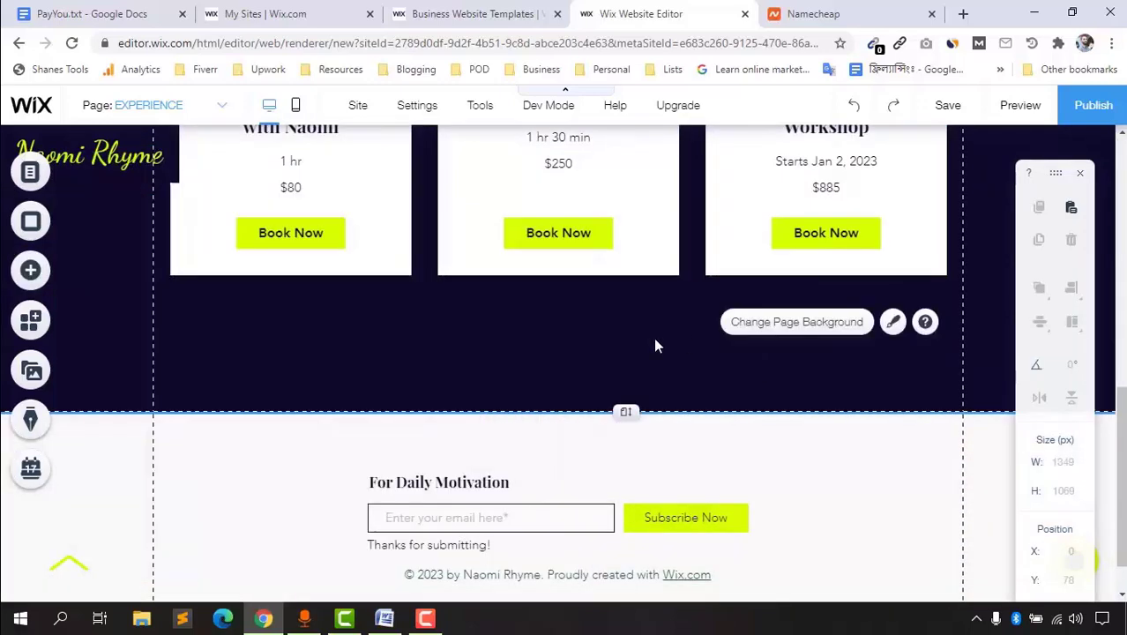
Step: Look through the image sources that can be added, including Image Collections
click(32, 271)
click(103, 194)
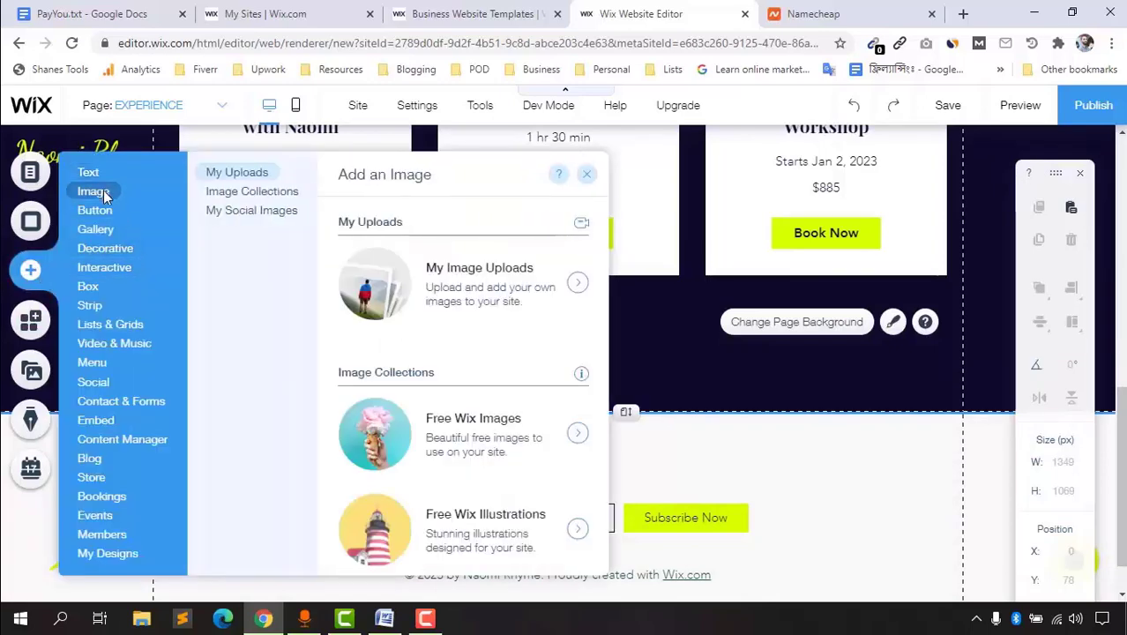
click(269, 194)
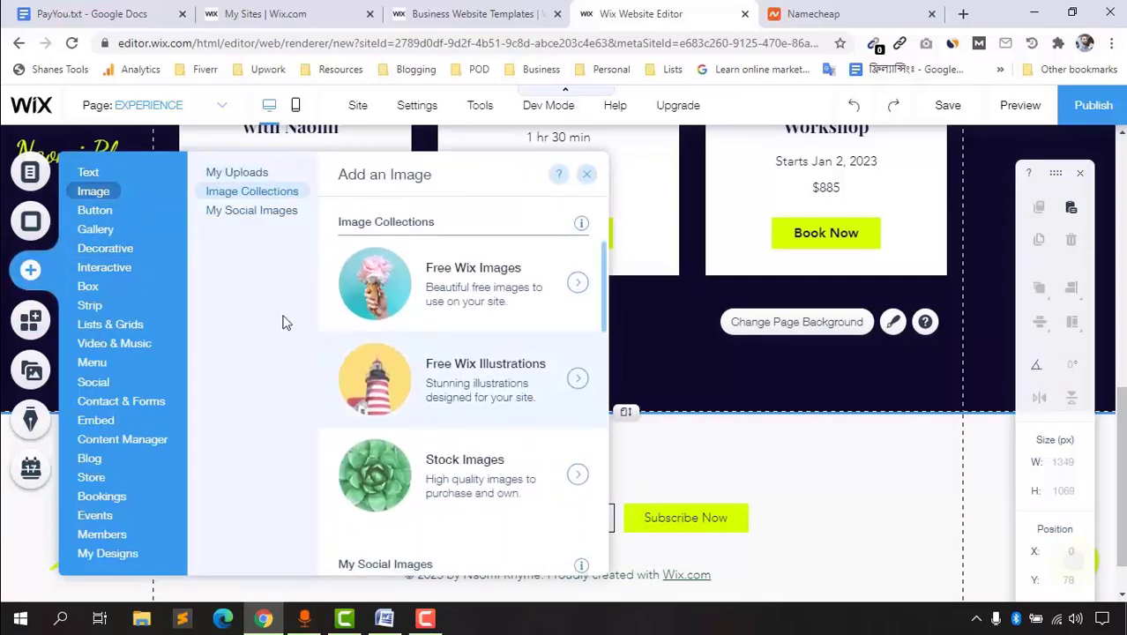
Step: Place the black Back to Top button from Text & Icon Buttons in the footer, above the Subscribe Now button
click(93, 209)
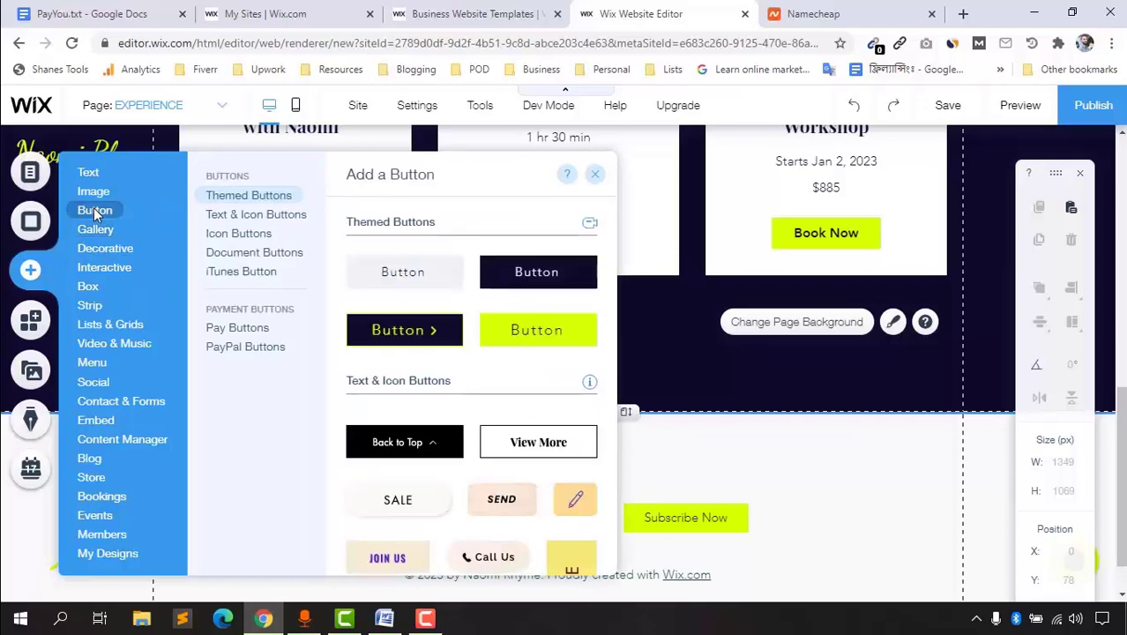
scroll(505, 494, down, 1)
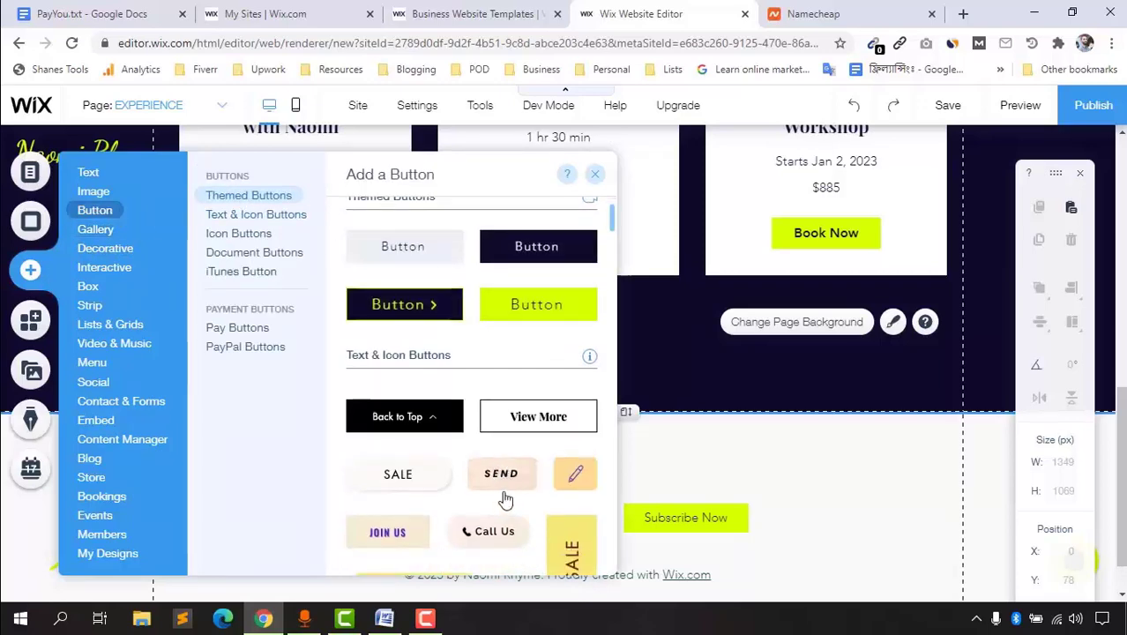
scroll(505, 500, down, 3)
scroll(485, 432, up, 2)
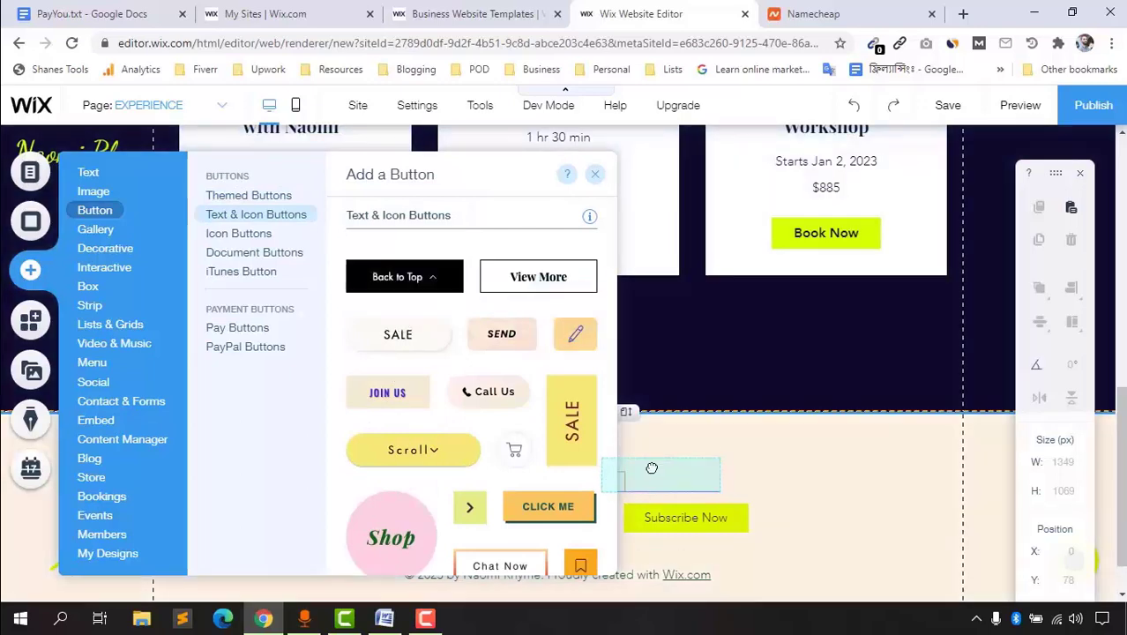
drag(692, 461, 697, 439)
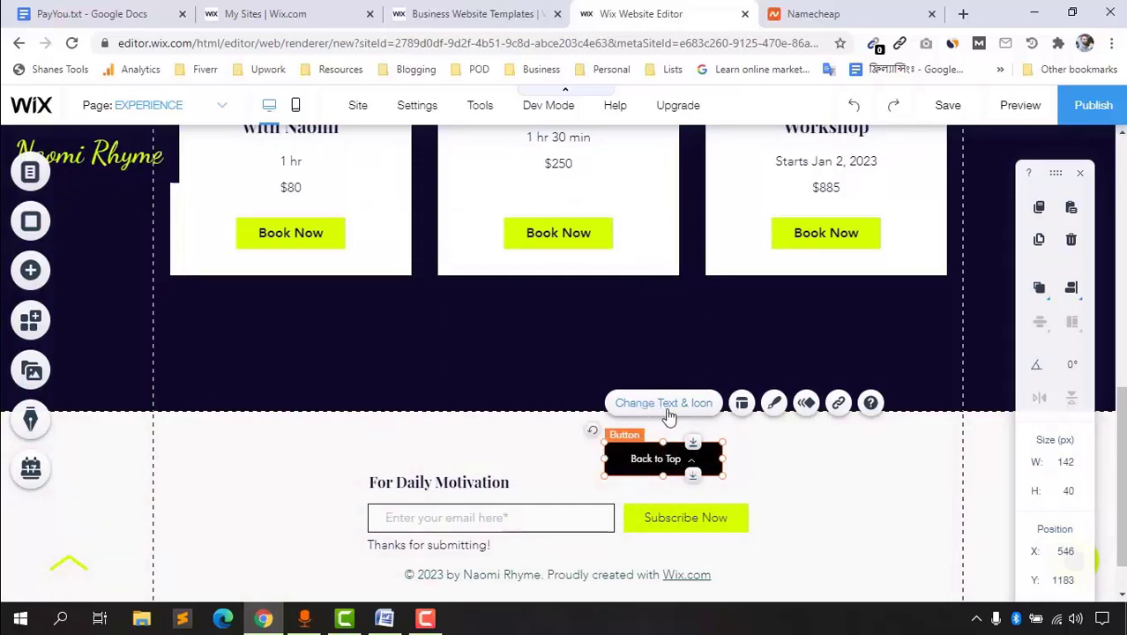
Step: Customize the Back to Top button's design with a dark red fill, #8B0000
click(773, 402)
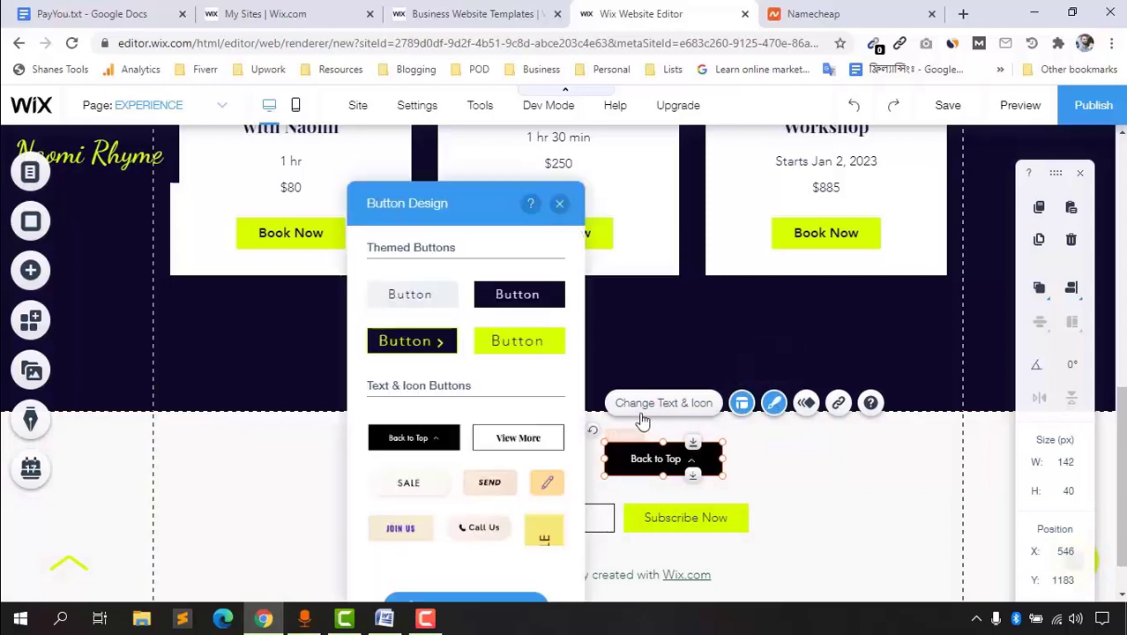
drag(478, 203, 474, 151)
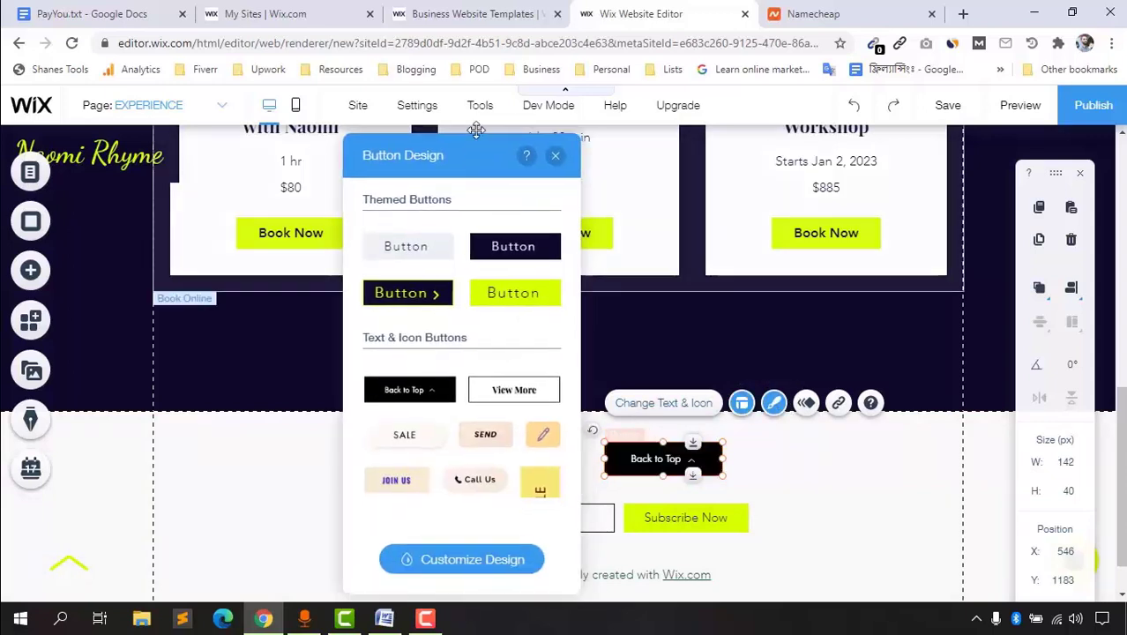
click(486, 561)
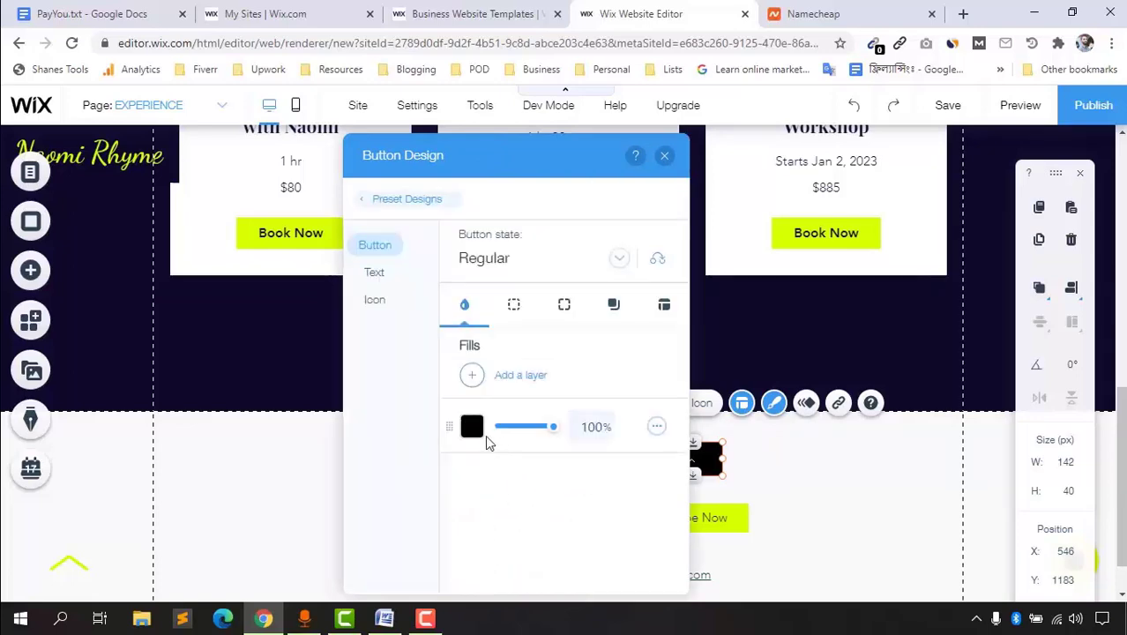
click(472, 428)
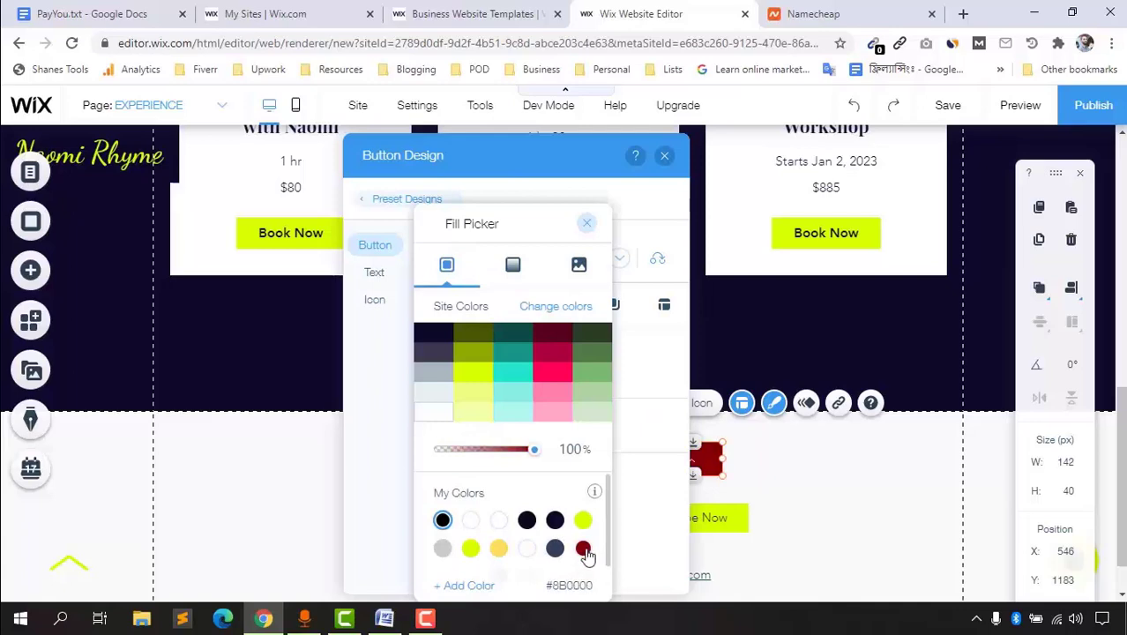
click(587, 222)
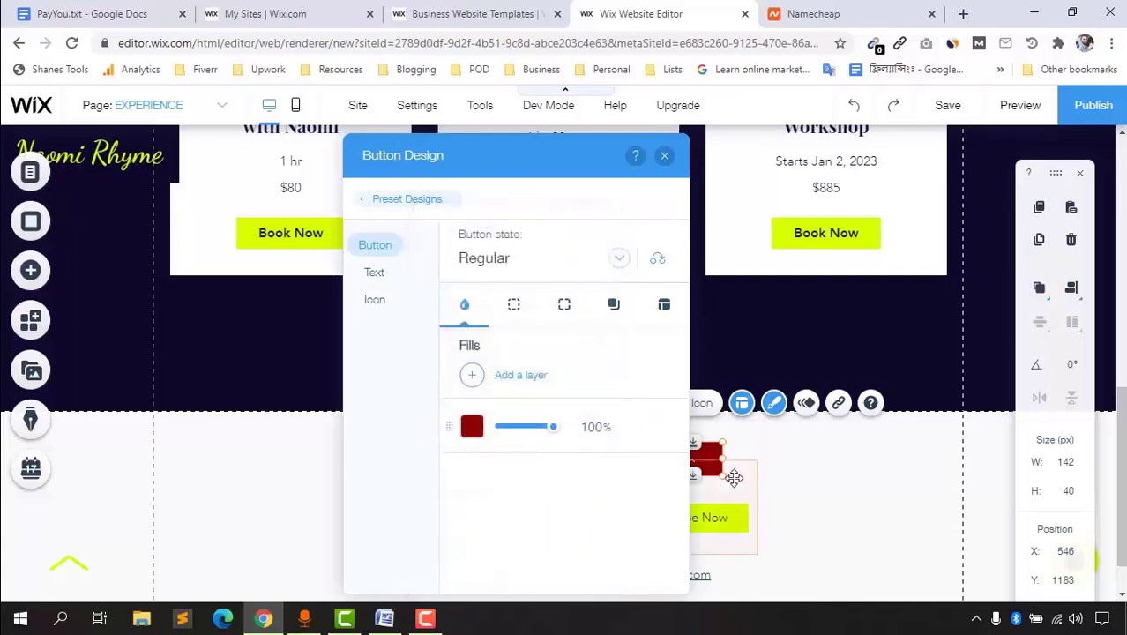
drag(562, 154, 250, 189)
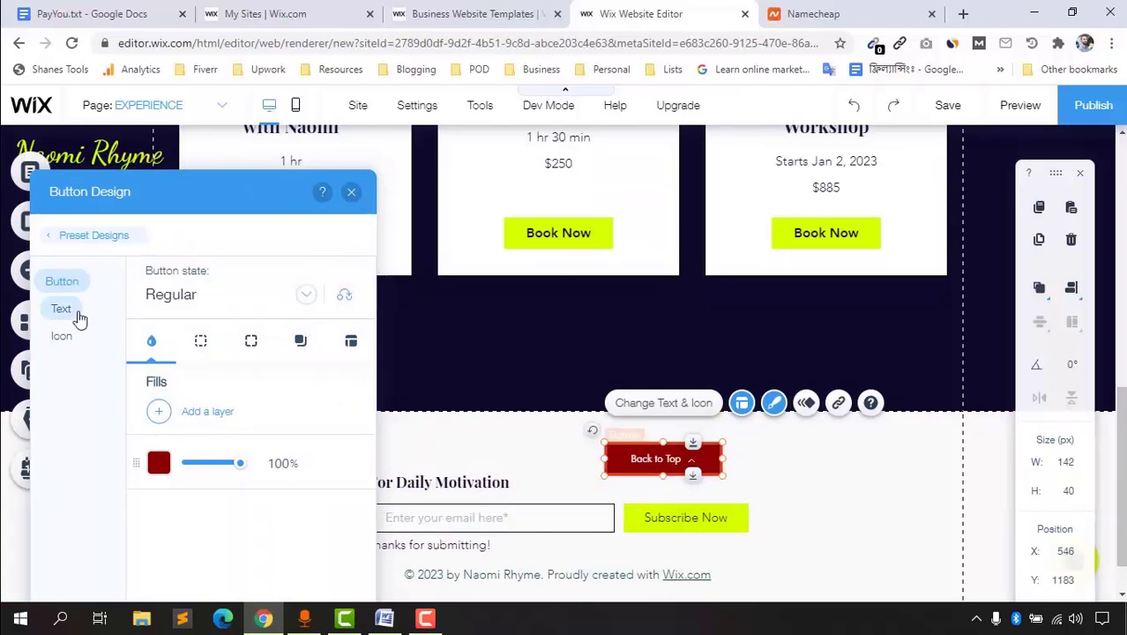
Step: Set the Back to Top button's text color to dark navy, #0E092B
click(66, 309)
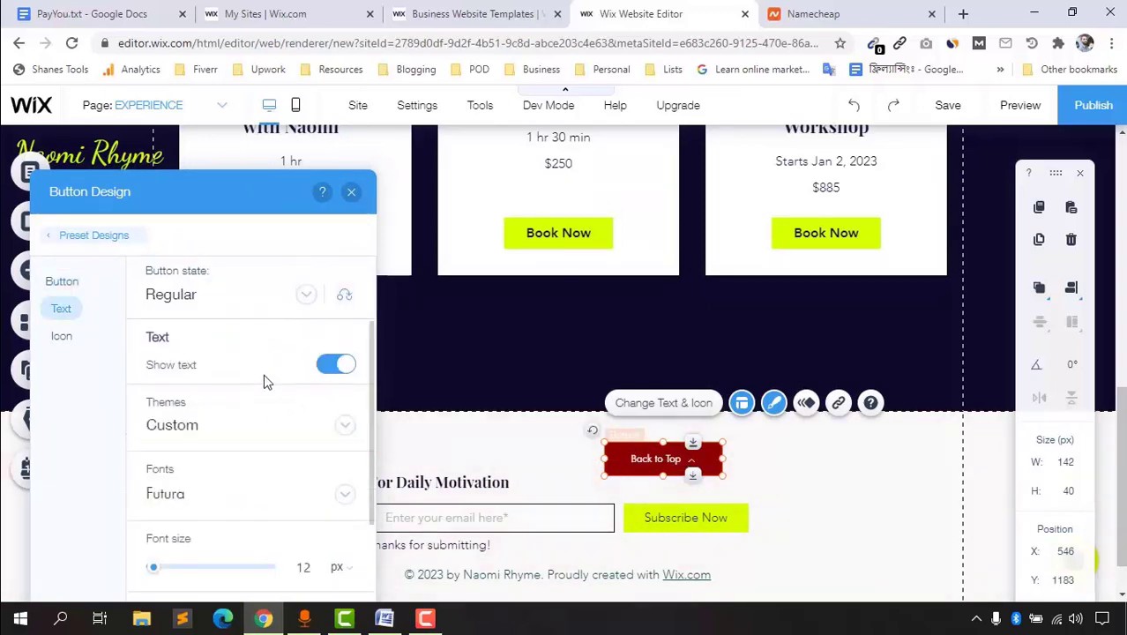
scroll(252, 424, down, 2)
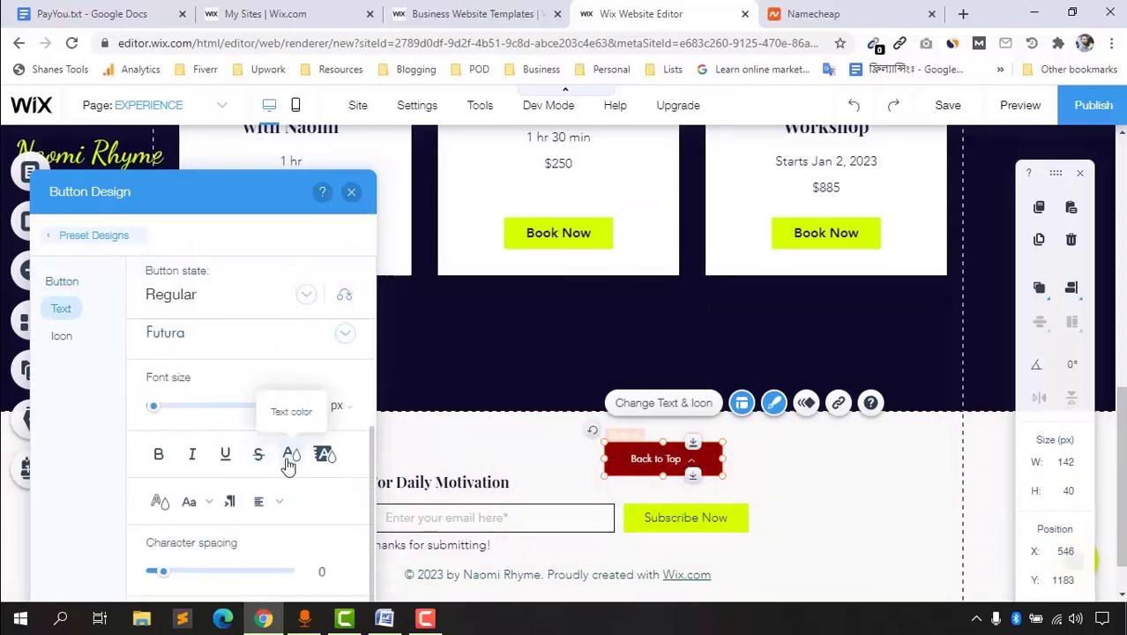
click(291, 455)
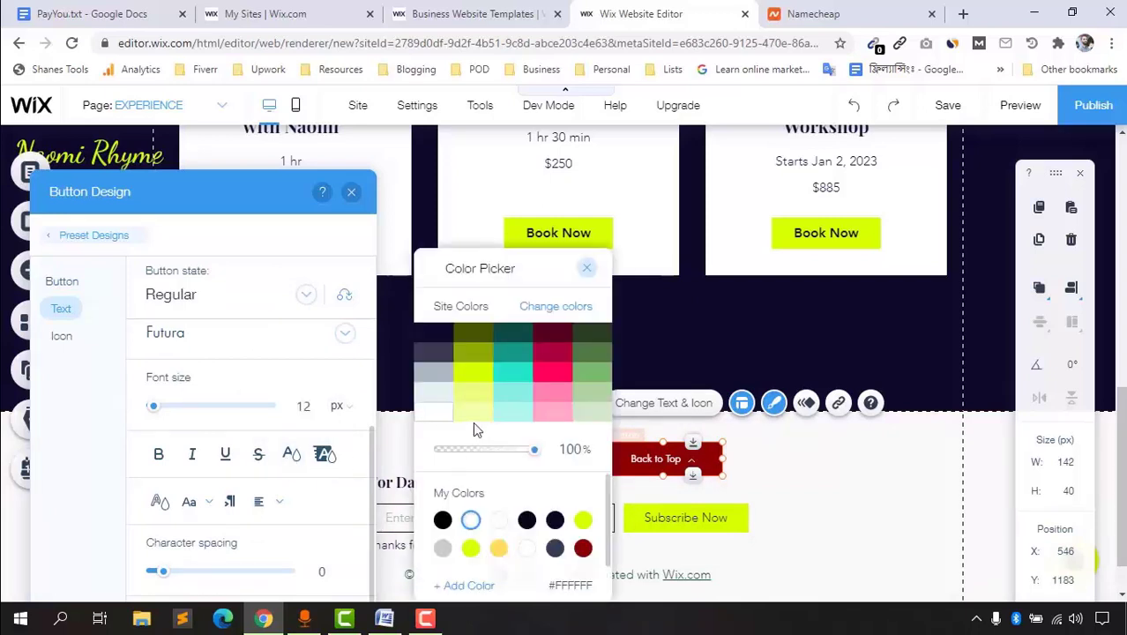
click(432, 339)
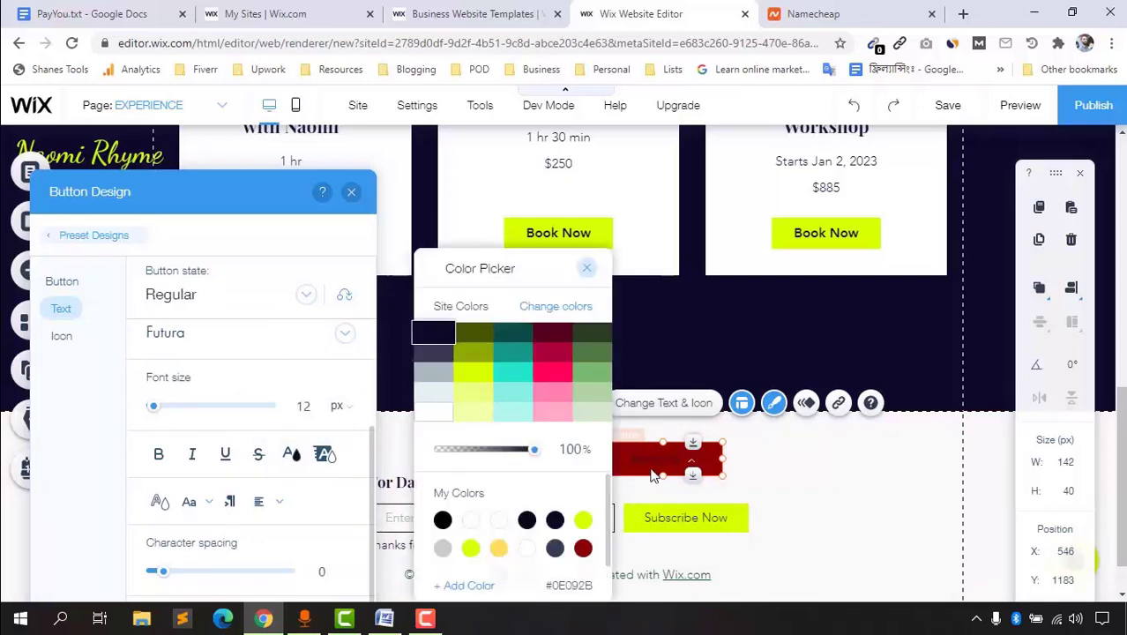
Step: Change the Back to Top button's font to Lulo Clean at a size of 8 px and close its design settings
click(168, 413)
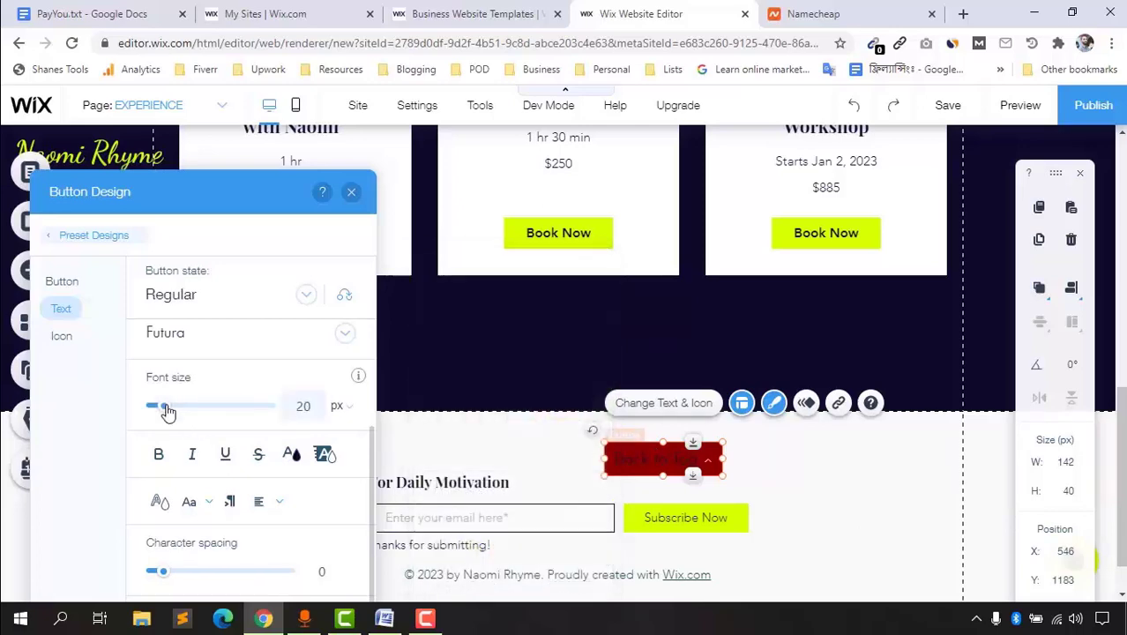
click(174, 346)
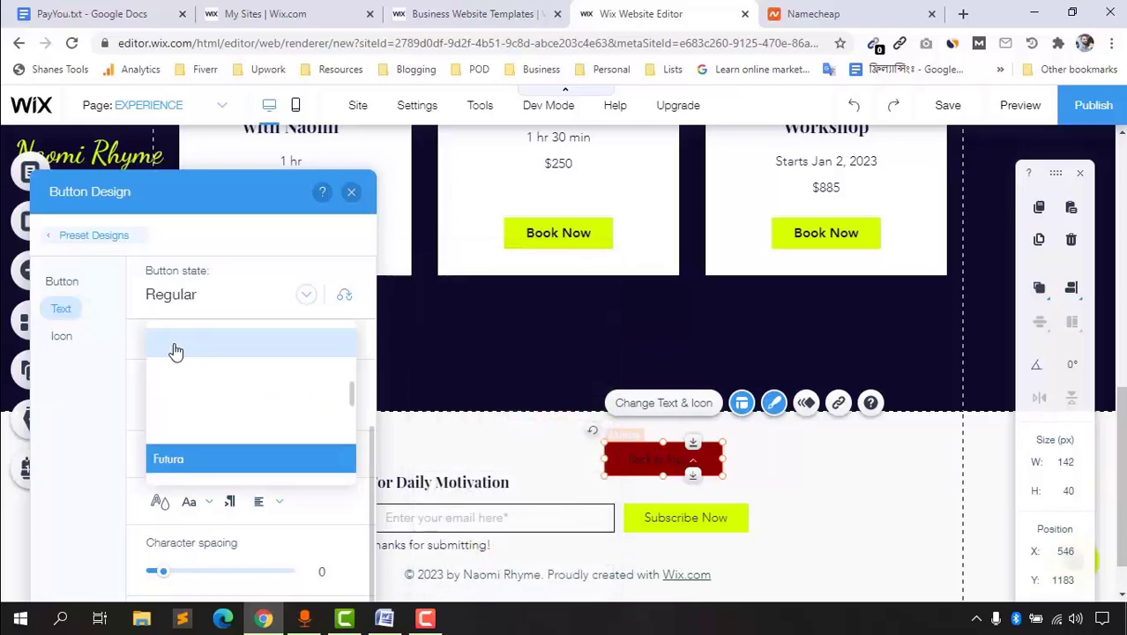
scroll(258, 418, down, 5)
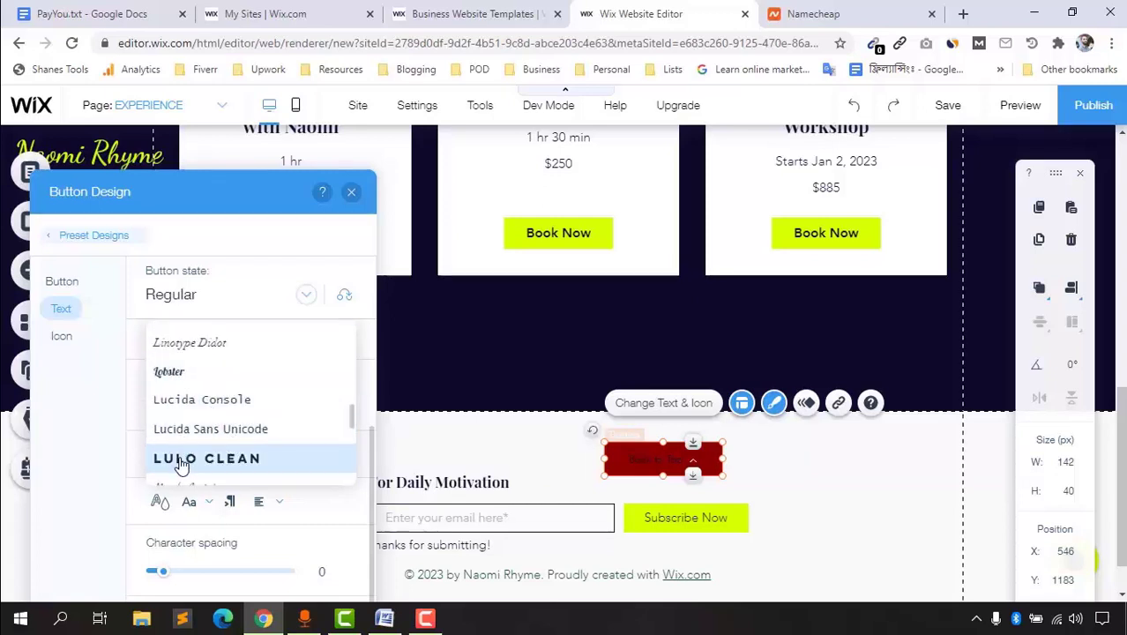
click(182, 460)
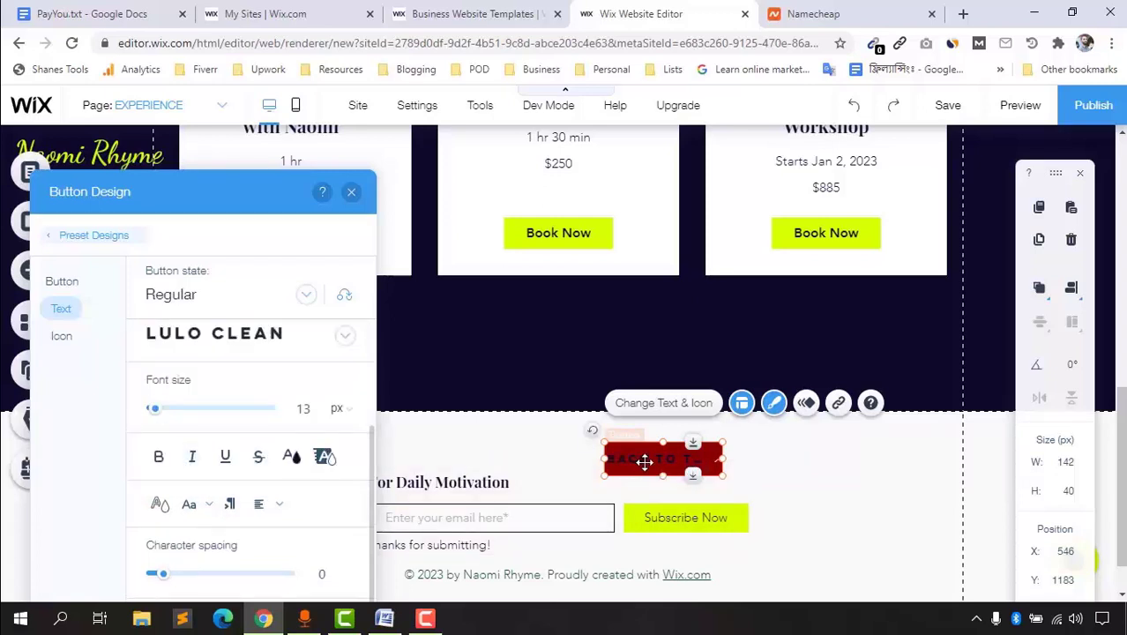
click(288, 406)
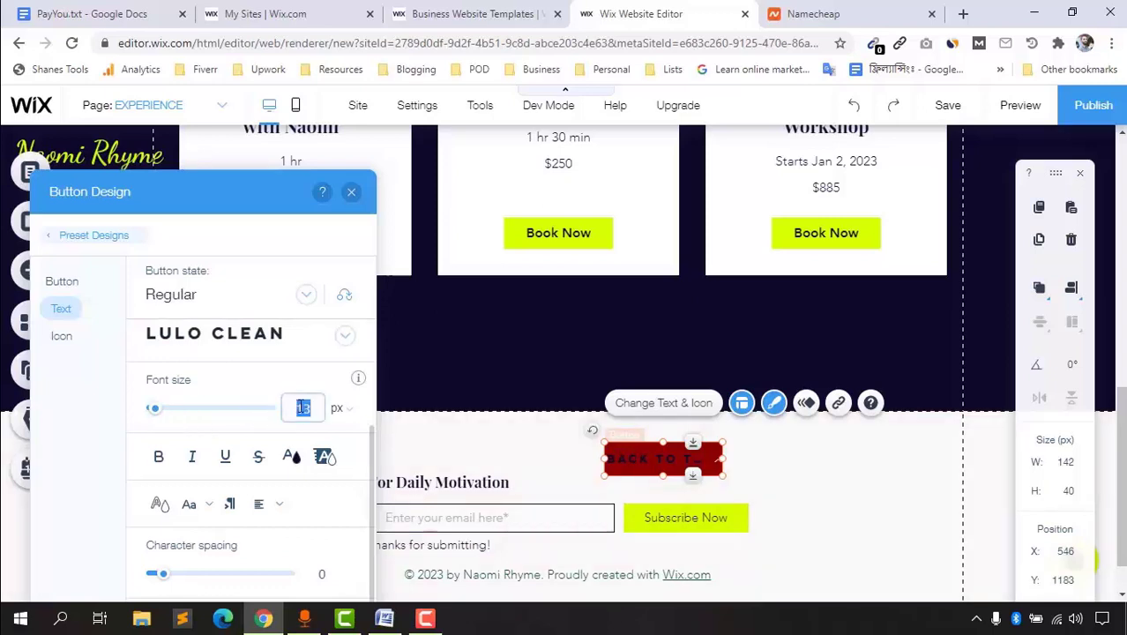
text(8)
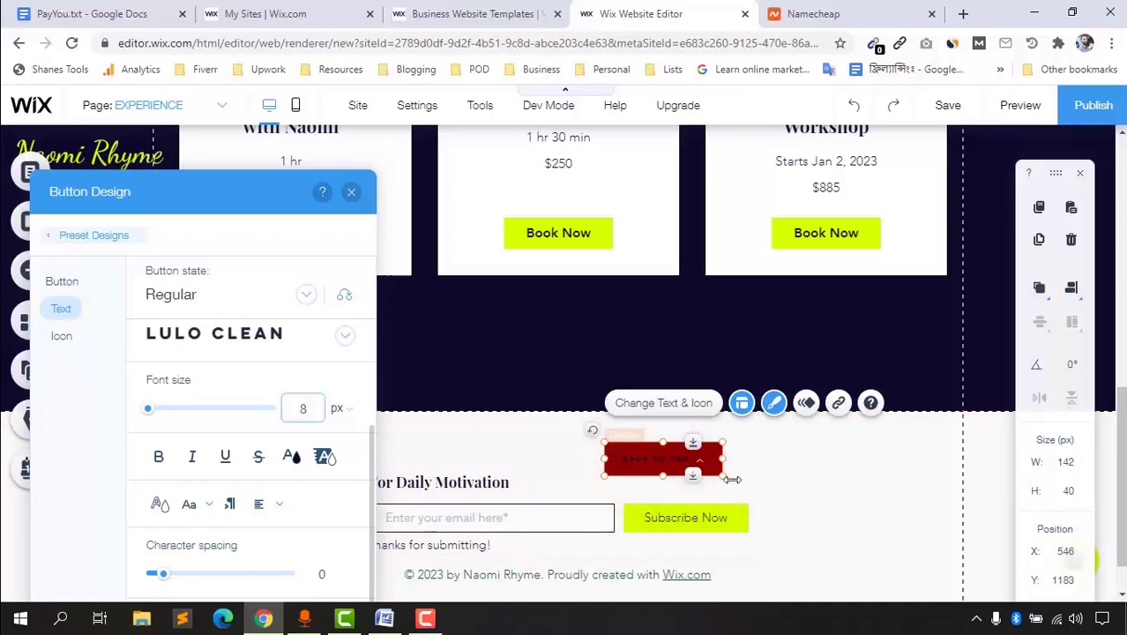
click(352, 194)
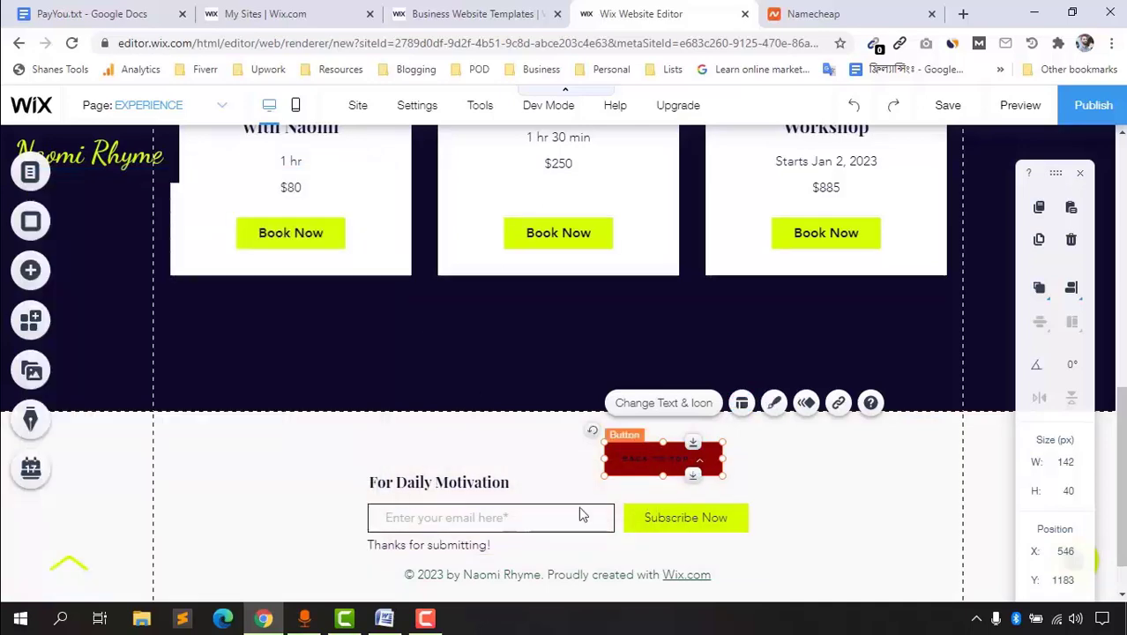
Step: Delete the Back to Top button from the footer
scroll(822, 468, down, 1)
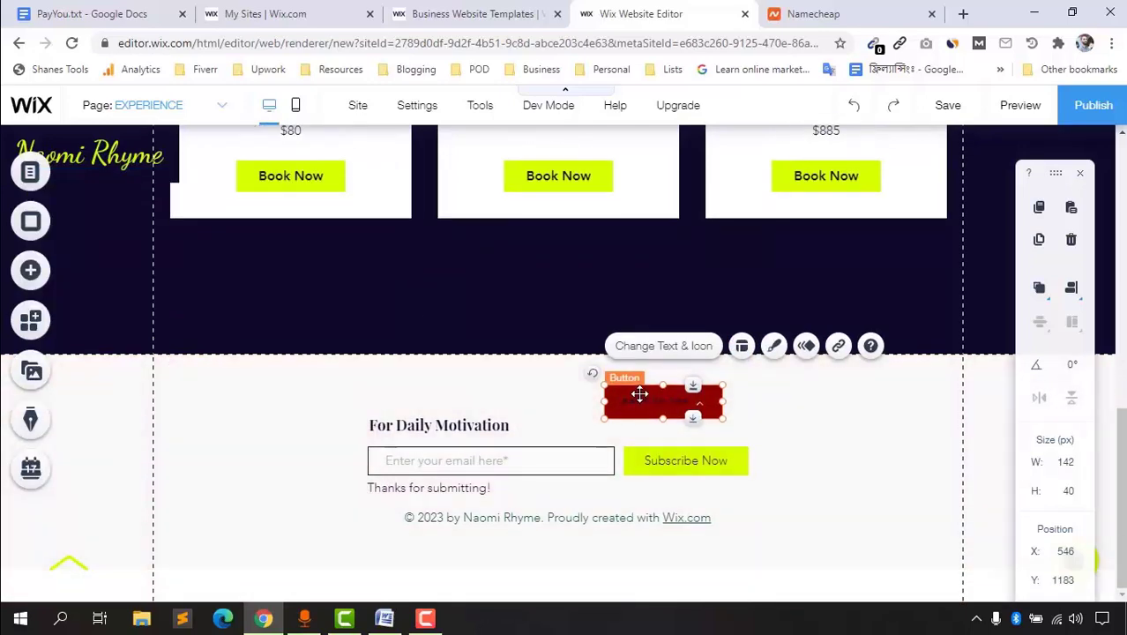
key(Delete)
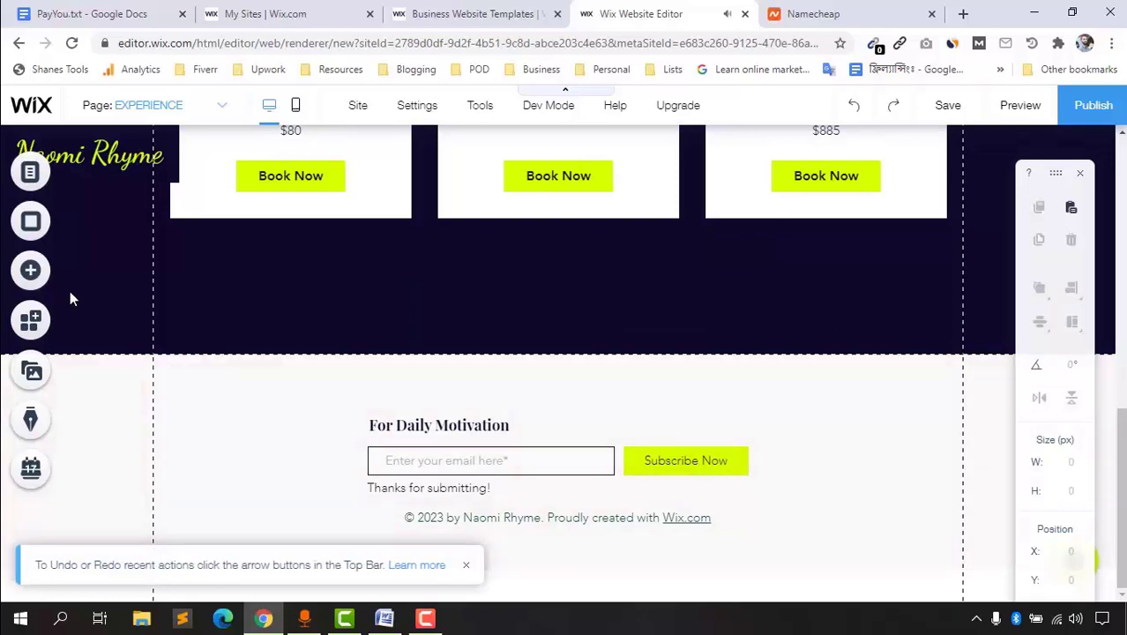
Step: Browse the gallery elements on offer, from the Pro, Grid and Slider Galleries to More Galleries and the related apps
click(31, 271)
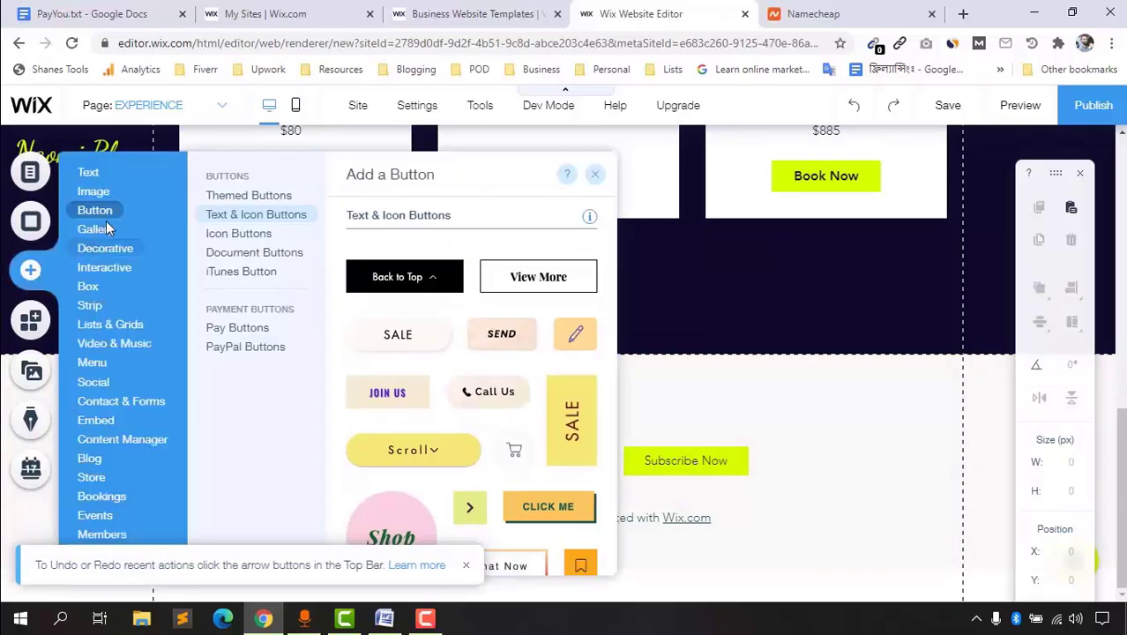
mouse_move(98, 229)
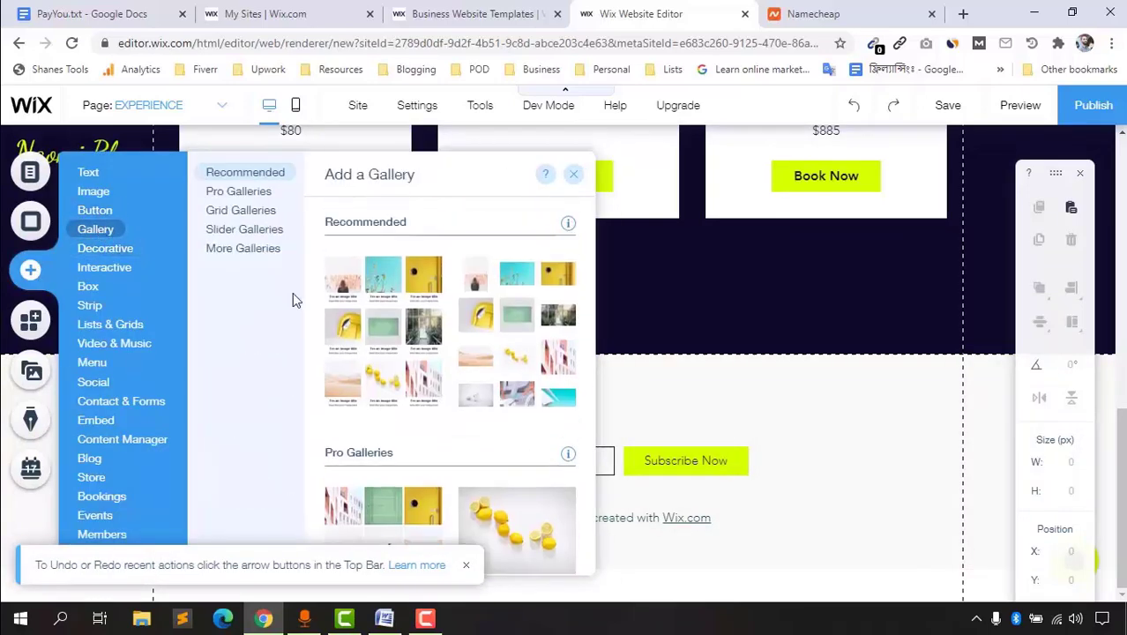
scroll(478, 358, down, 1)
scroll(441, 309, up, 1)
scroll(373, 397, down, 5)
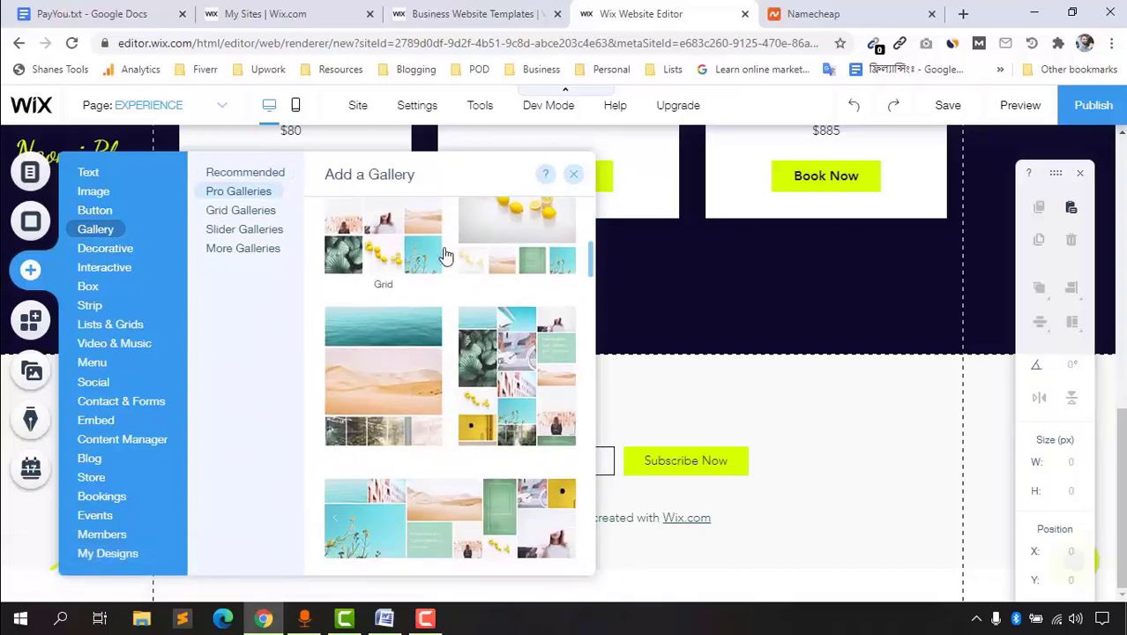
scroll(445, 265, down, 4)
scroll(450, 317, up, 1)
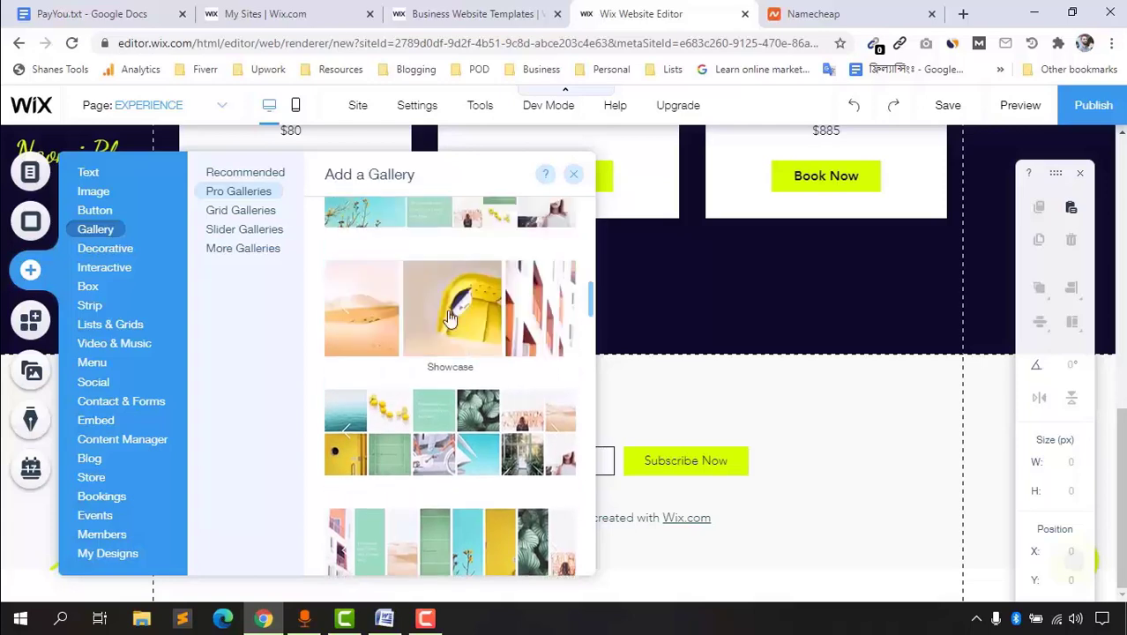
scroll(452, 335, down, 2)
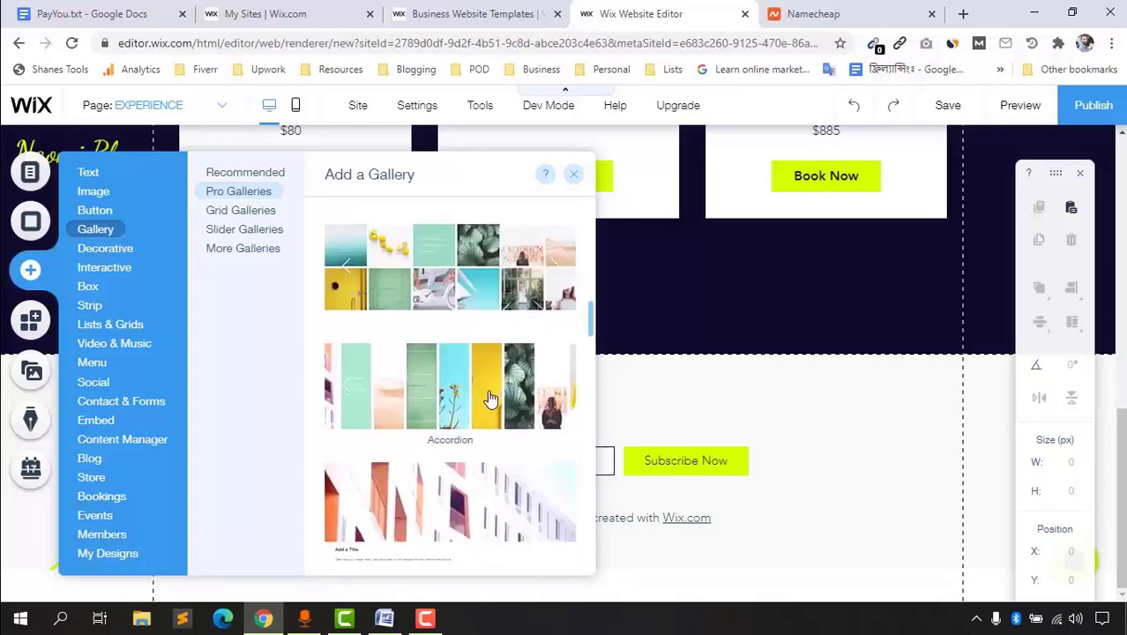
scroll(485, 402, down, 2)
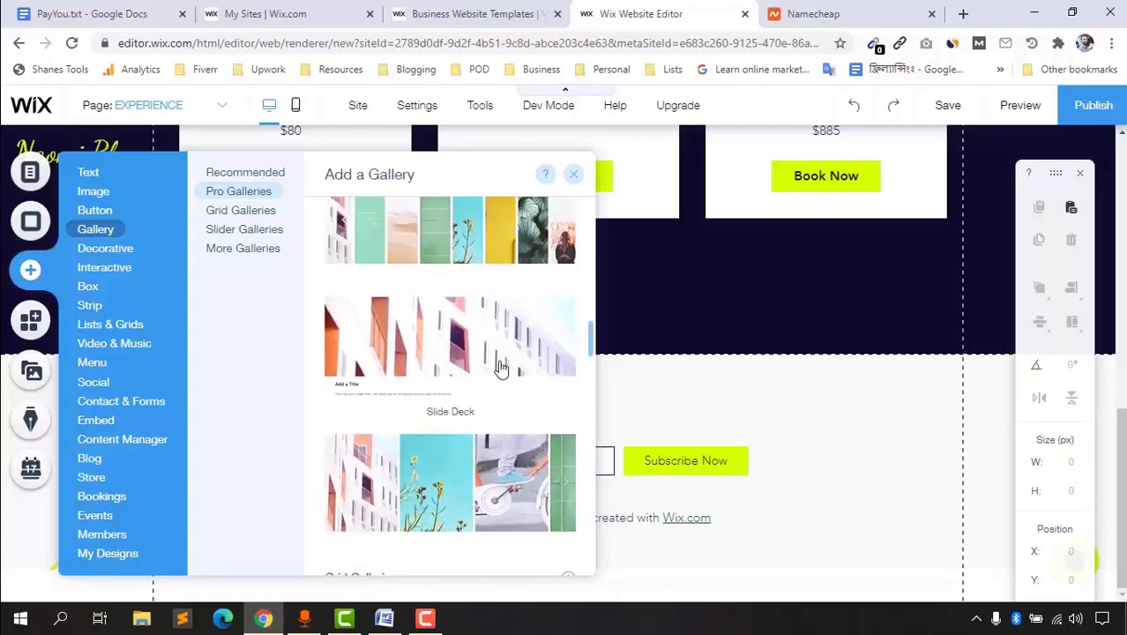
scroll(500, 367, down, 4)
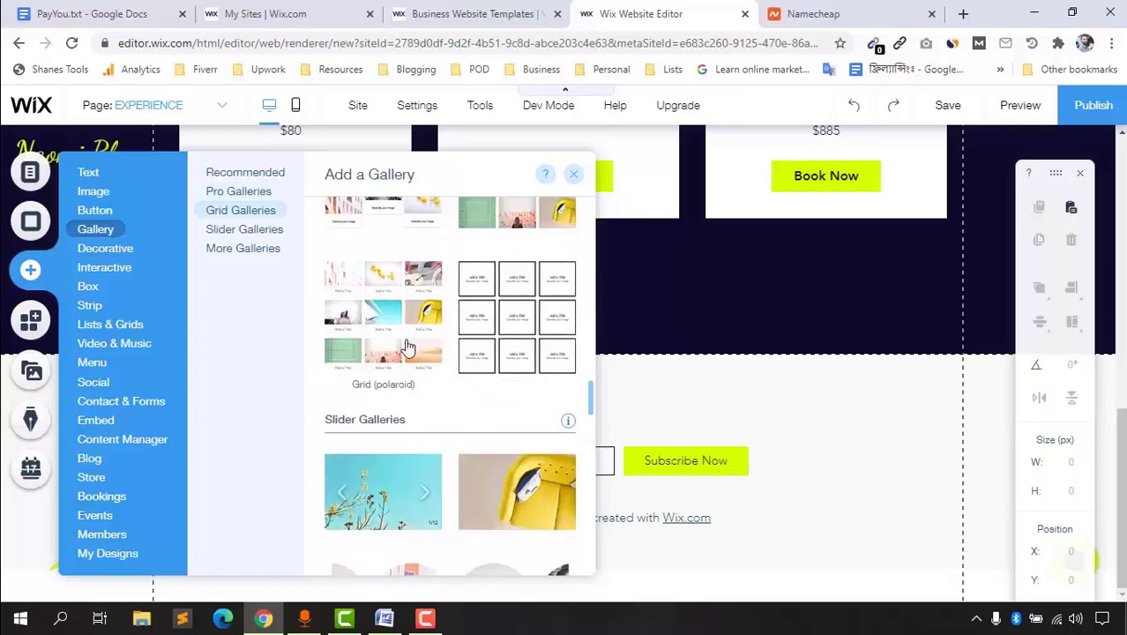
scroll(467, 362, down, 5)
scroll(494, 388, down, 1)
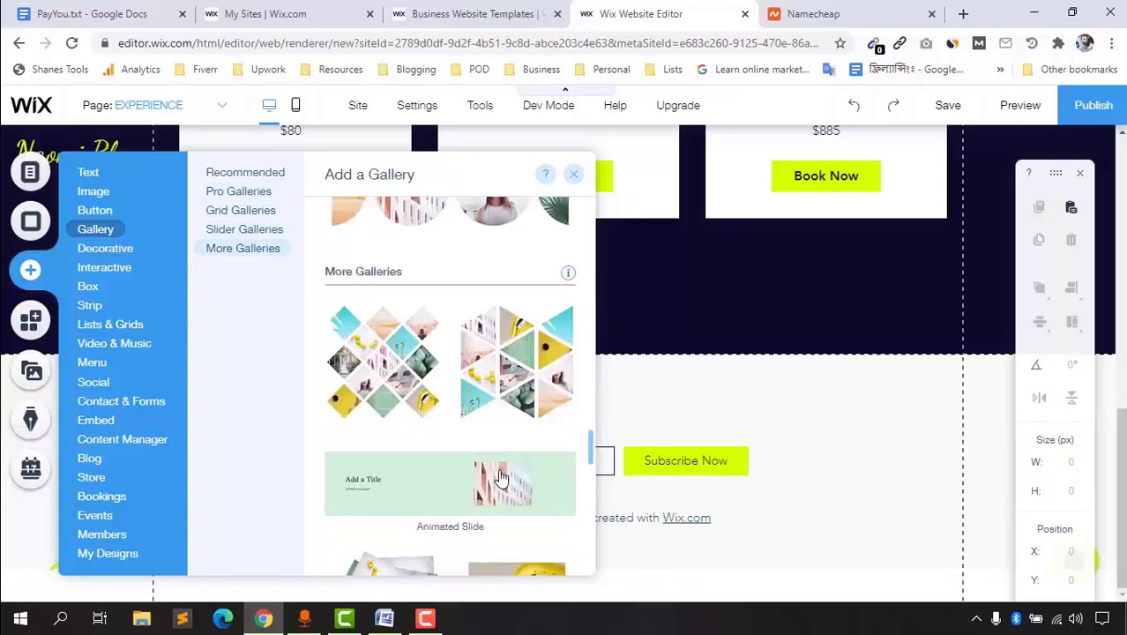
scroll(494, 481, down, 6)
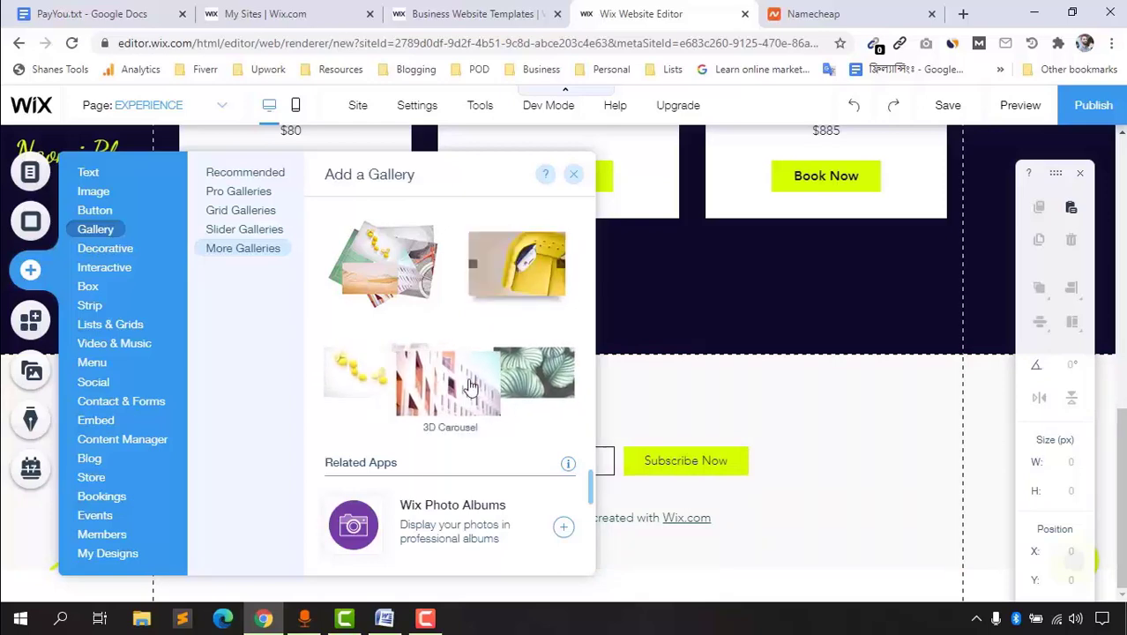
scroll(507, 381, down, 3)
scroll(511, 458, up, 10)
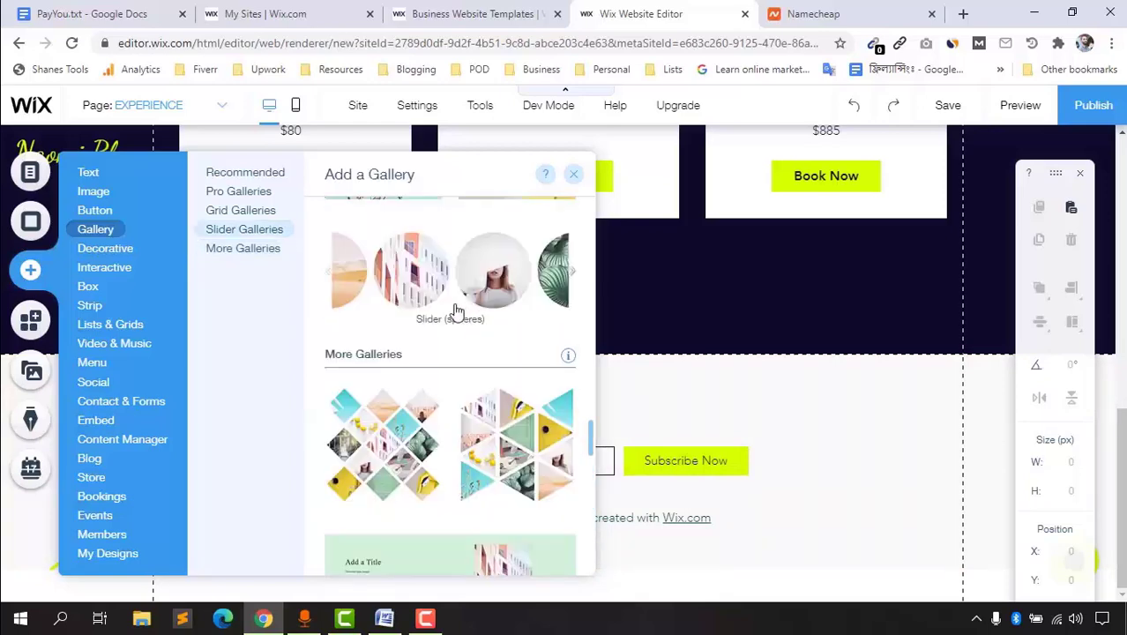
Step: Add a 3D Carousel gallery to the EXPERIENCE page, between the booking cards and the footer
scroll(452, 315, down, 1)
scroll(428, 388, down, 3)
drag(460, 436, 654, 432)
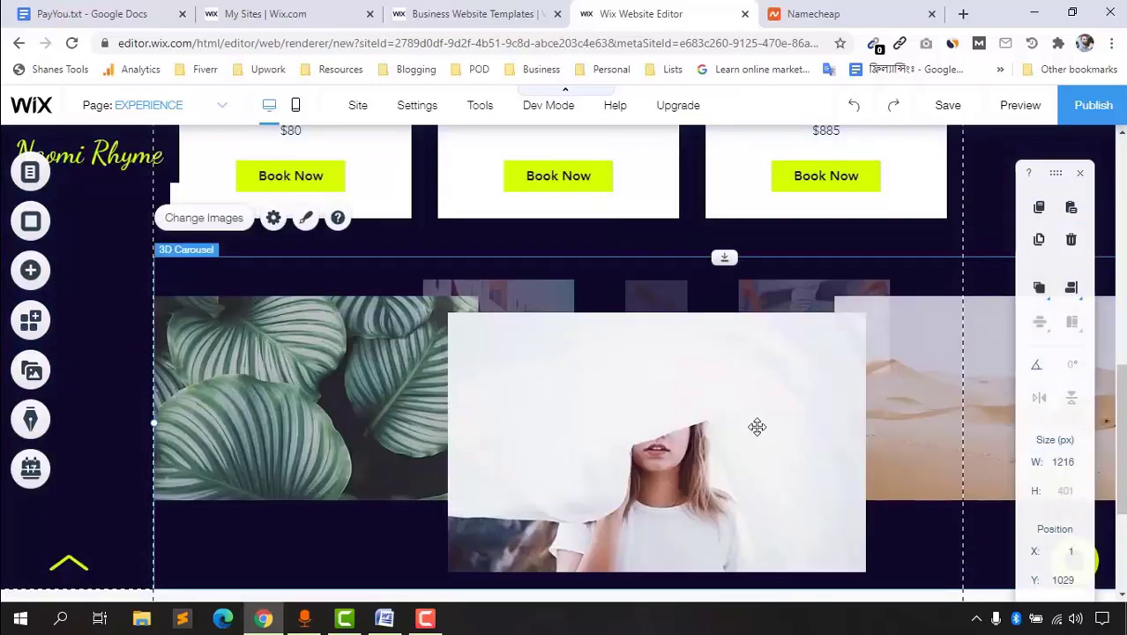
scroll(586, 388, down, 1)
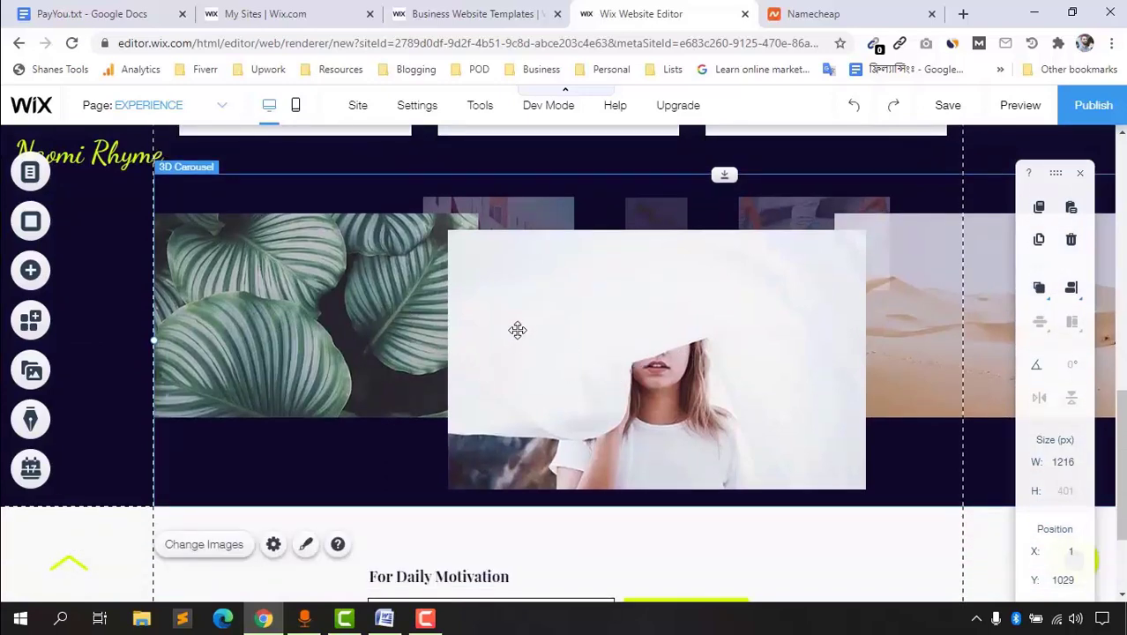
Step: Add the Playing Basketball image from the Wix media collection to the 3D Carousel gallery
scroll(275, 470, down, 1)
click(203, 462)
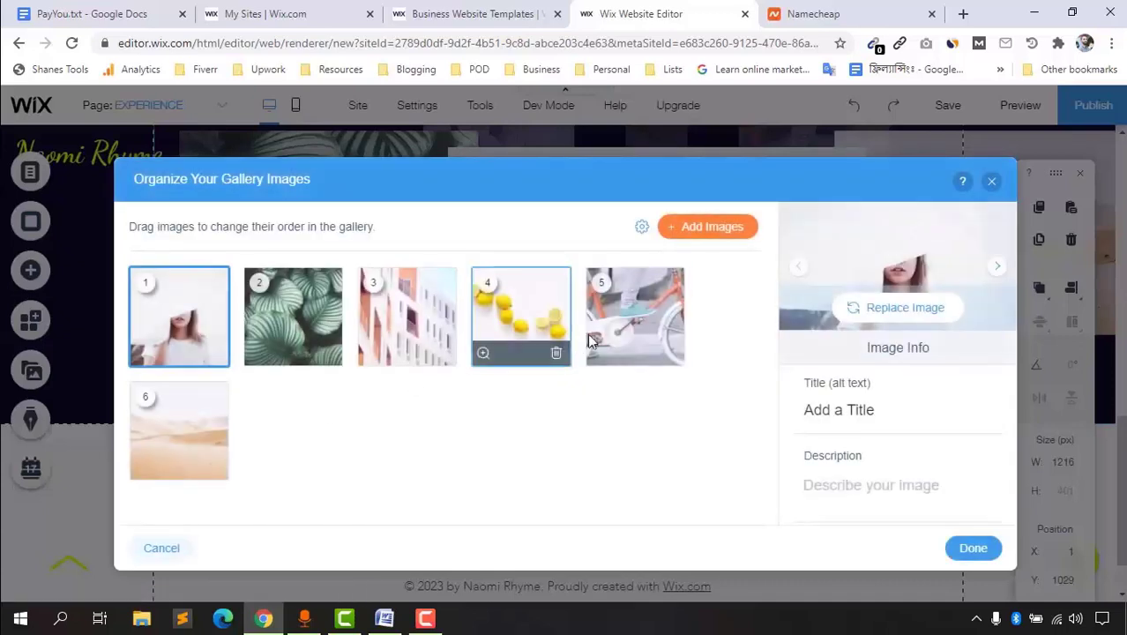
click(716, 231)
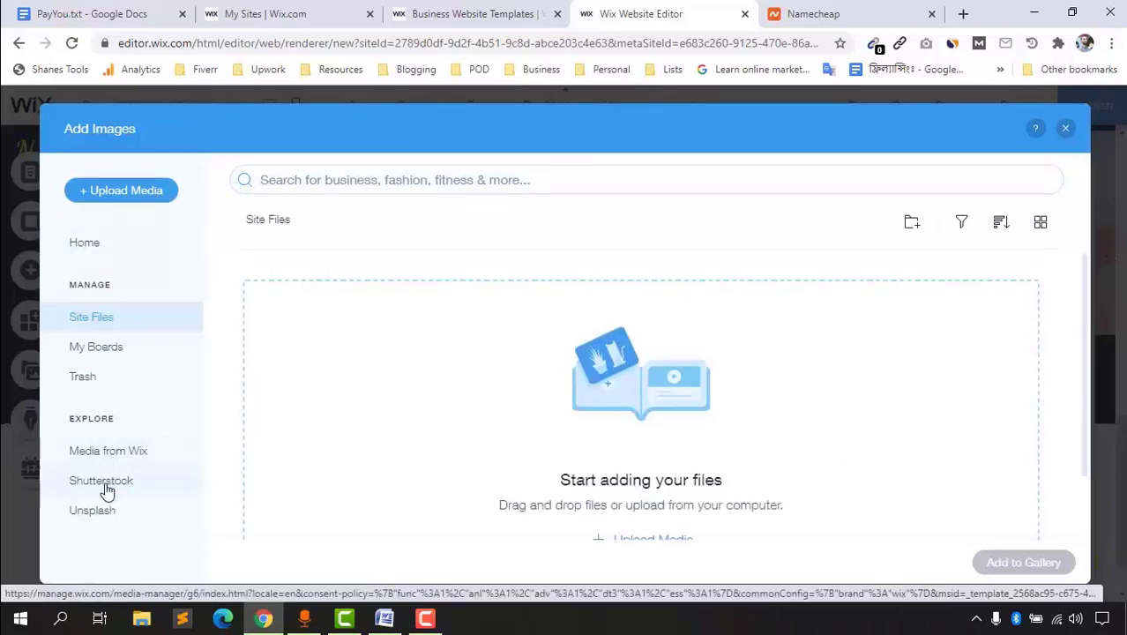
click(121, 461)
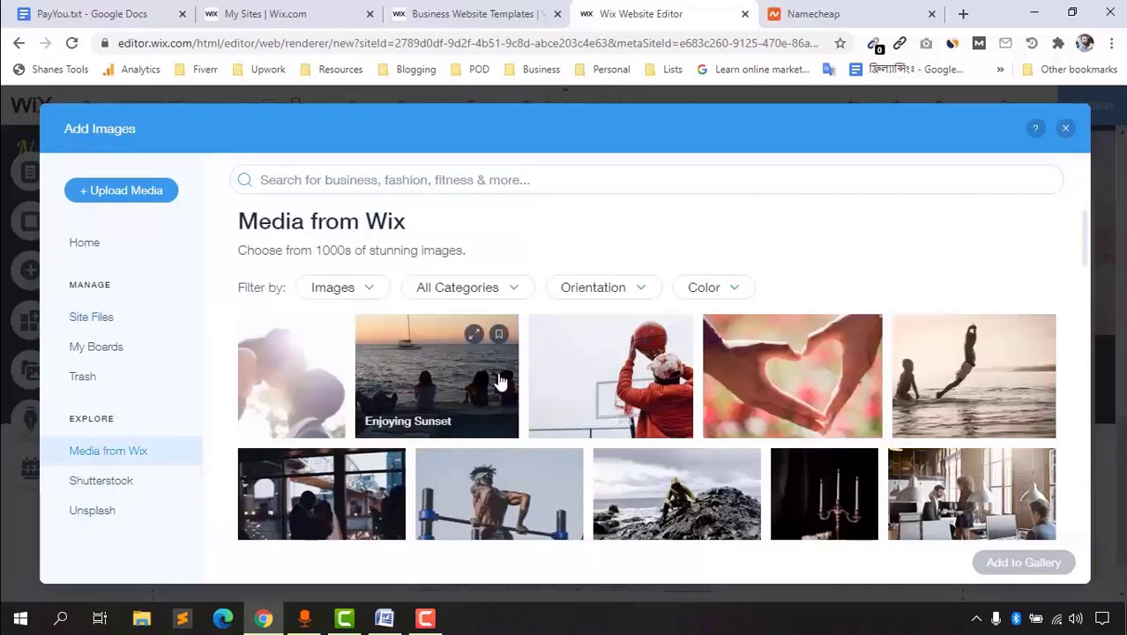
click(582, 388)
click(1023, 563)
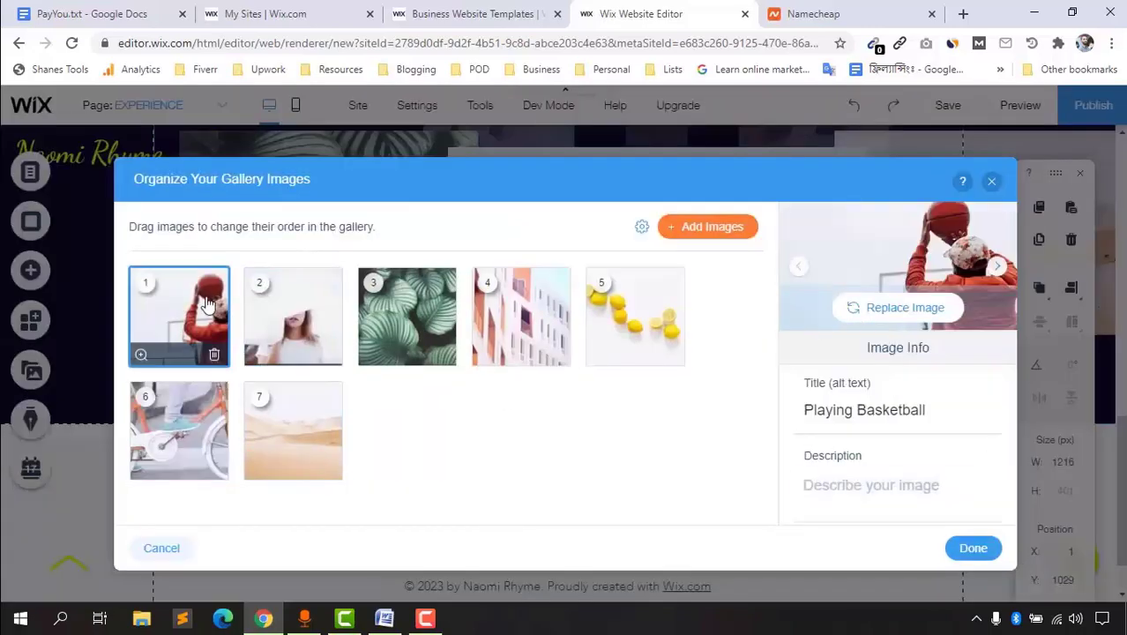
click(973, 549)
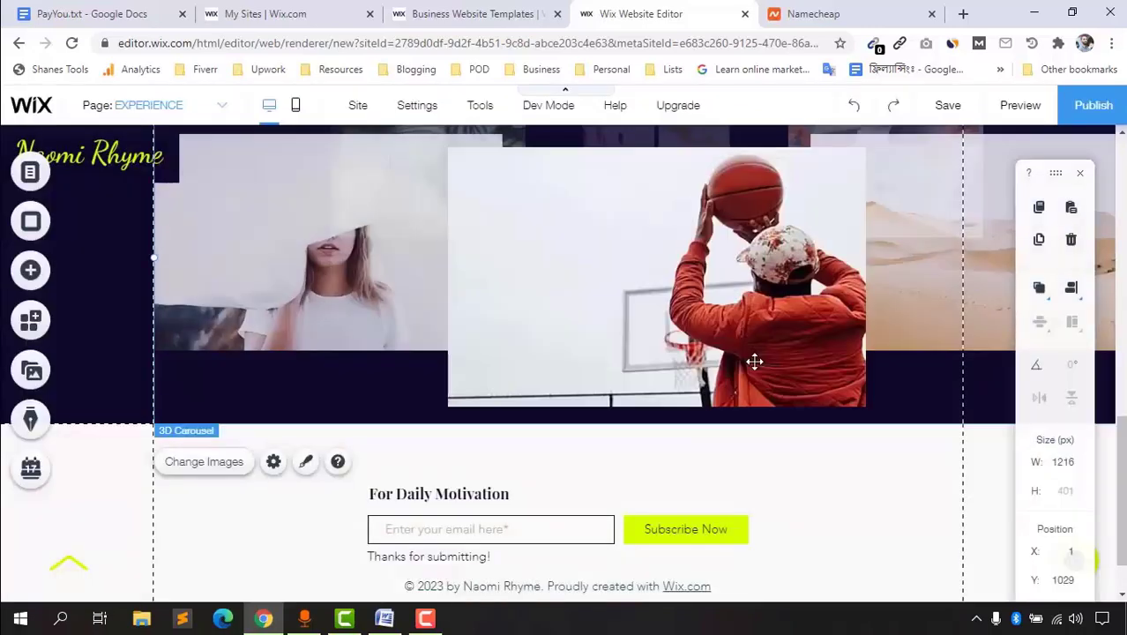
scroll(635, 397, up, 1)
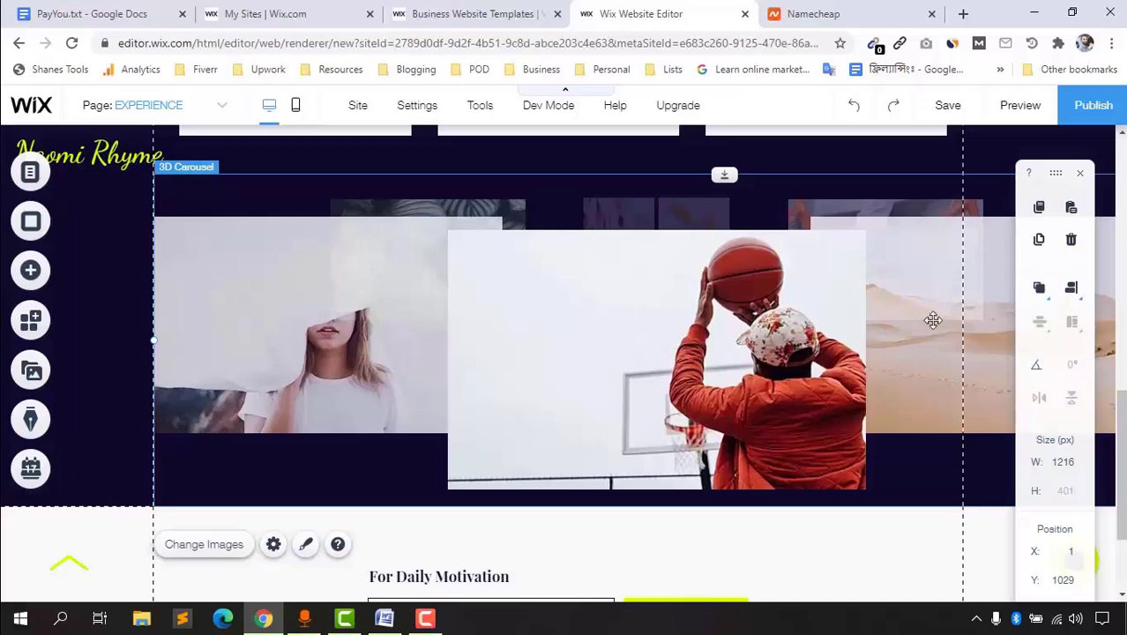
Step: Browse the Box and Strip elements on offer and look over the EXPERIENCE page from its heading to the footer
scroll(771, 297, up, 10)
click(41, 286)
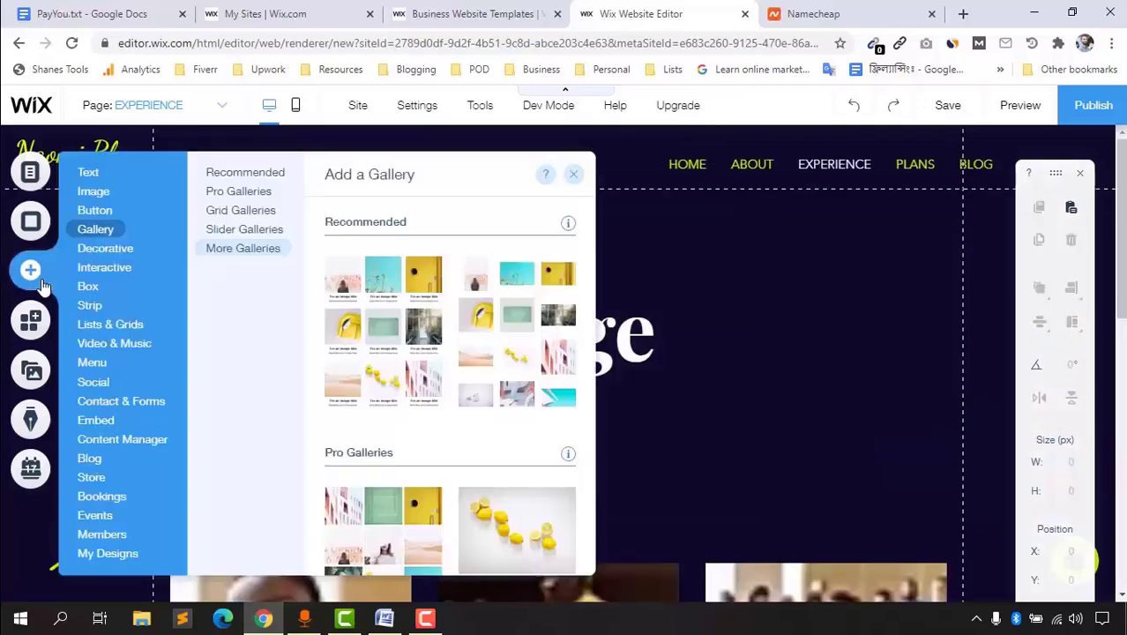
click(88, 286)
scroll(436, 385, down, 3)
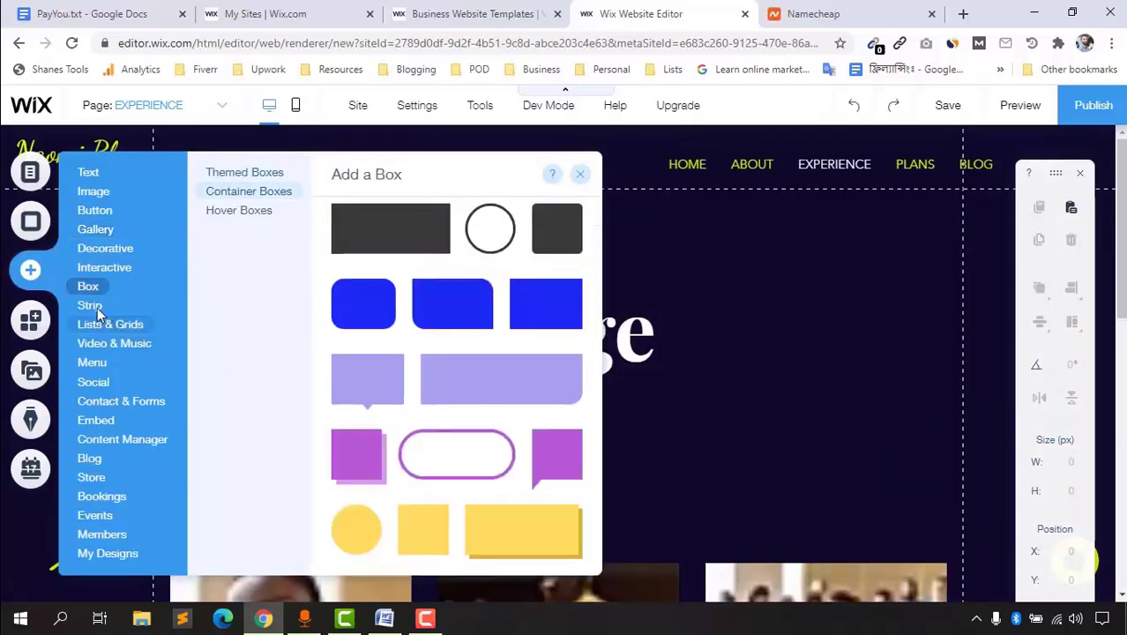
click(91, 309)
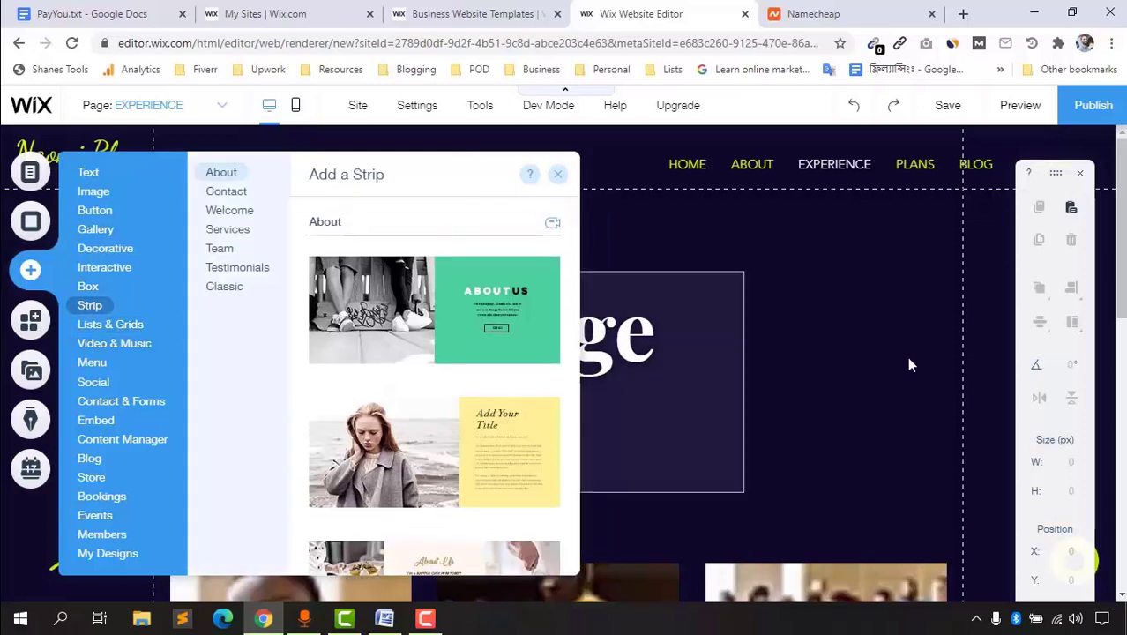
click(829, 315)
scroll(753, 325, down, 6)
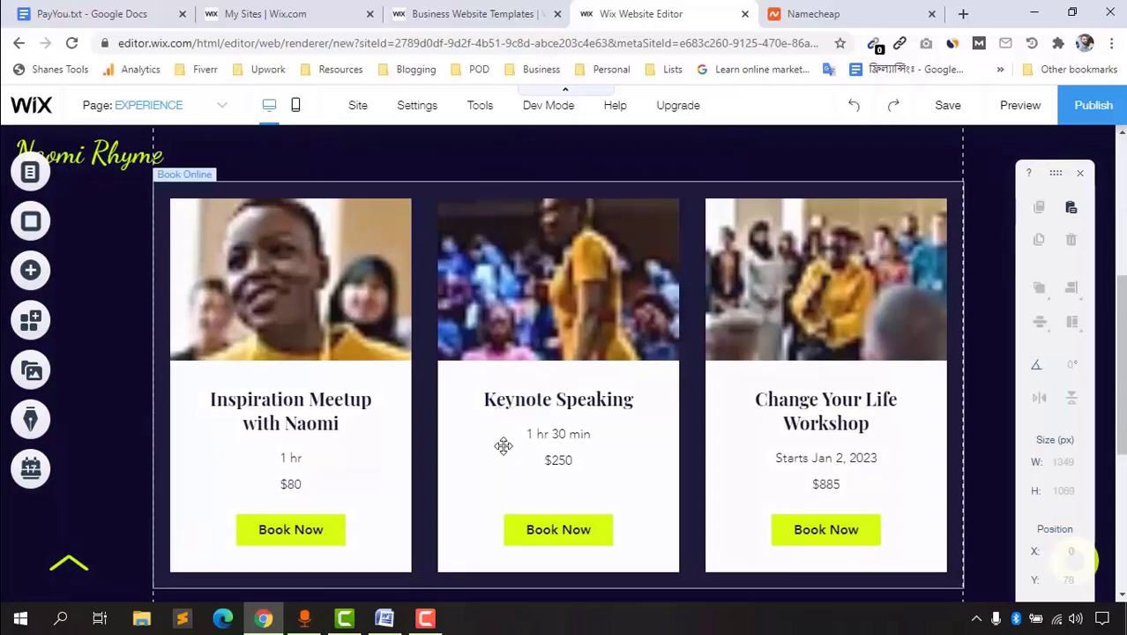
scroll(529, 405, up, 3)
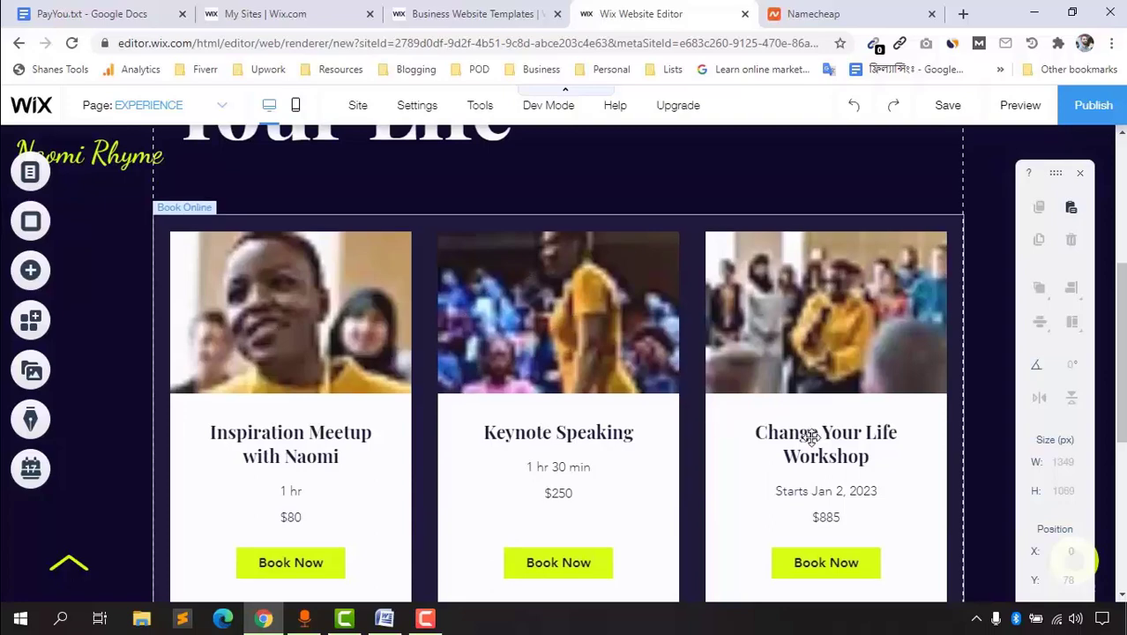
scroll(590, 409, down, 3)
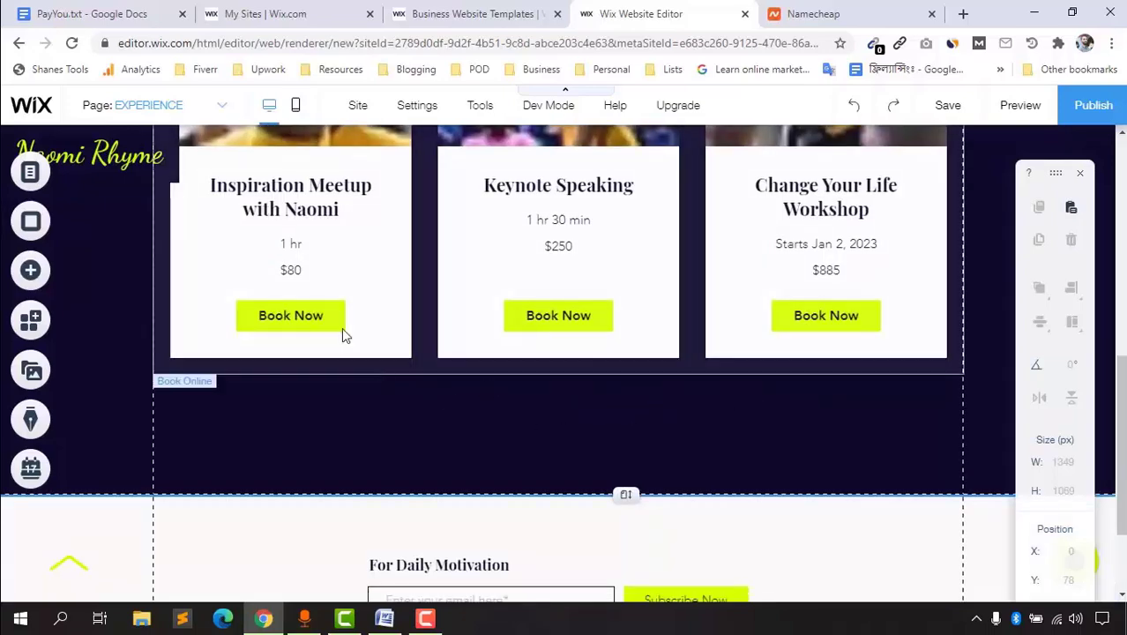
scroll(572, 396, up, 3)
scroll(631, 340, up, 3)
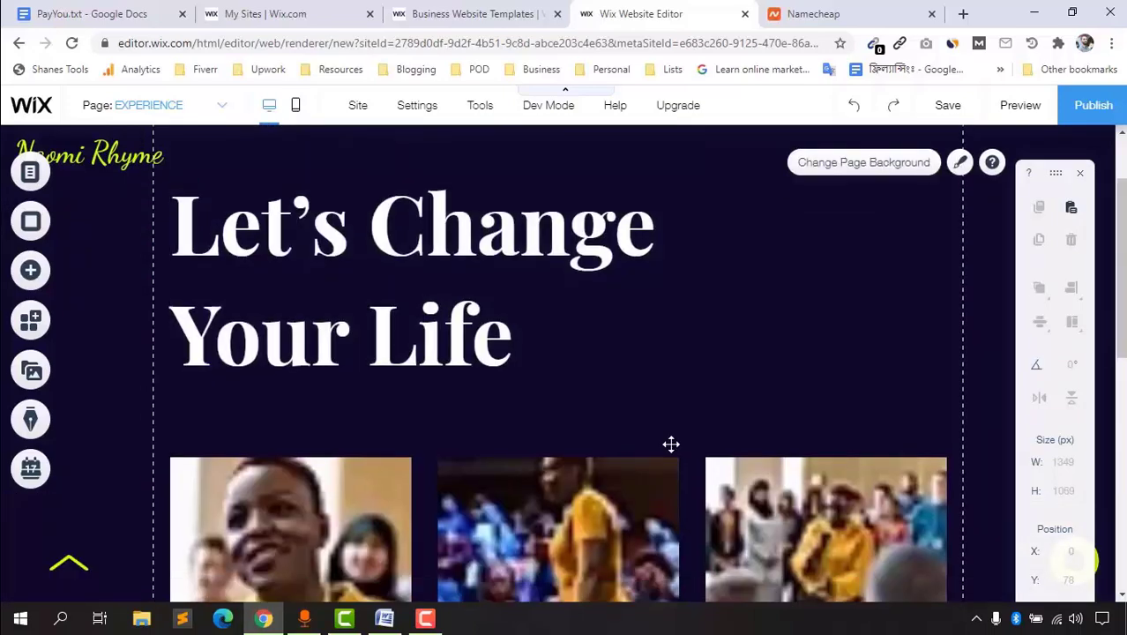
scroll(670, 444, down, 3)
Step: Add the Services strip with the armchair and sofa columns to the EXPERIENCE page, between the booking cards and the footer
click(31, 272)
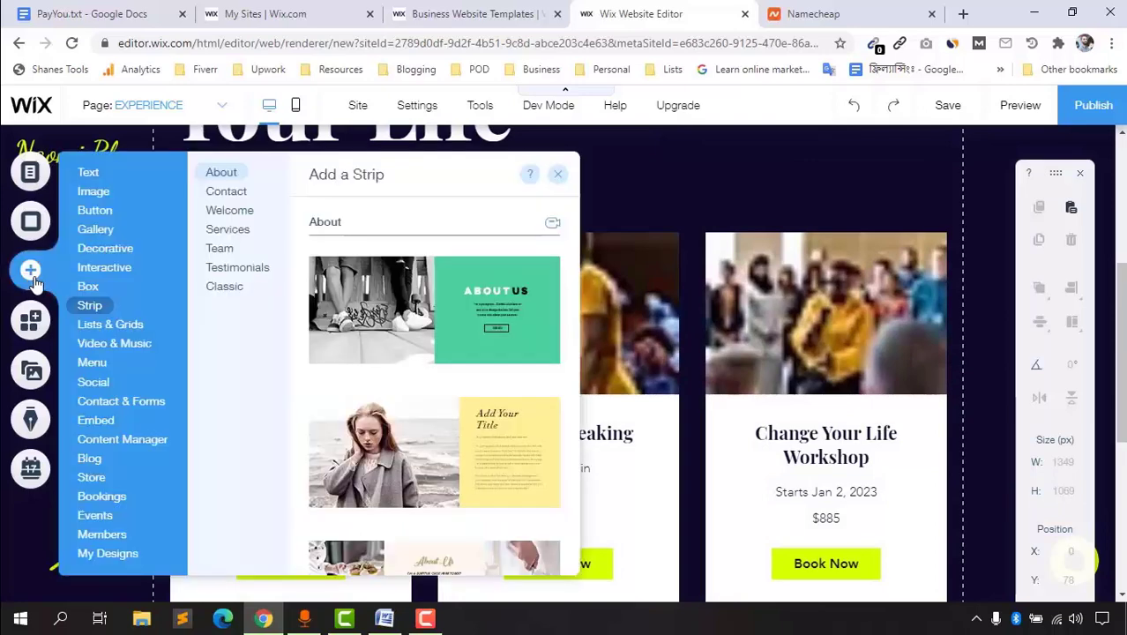
click(227, 237)
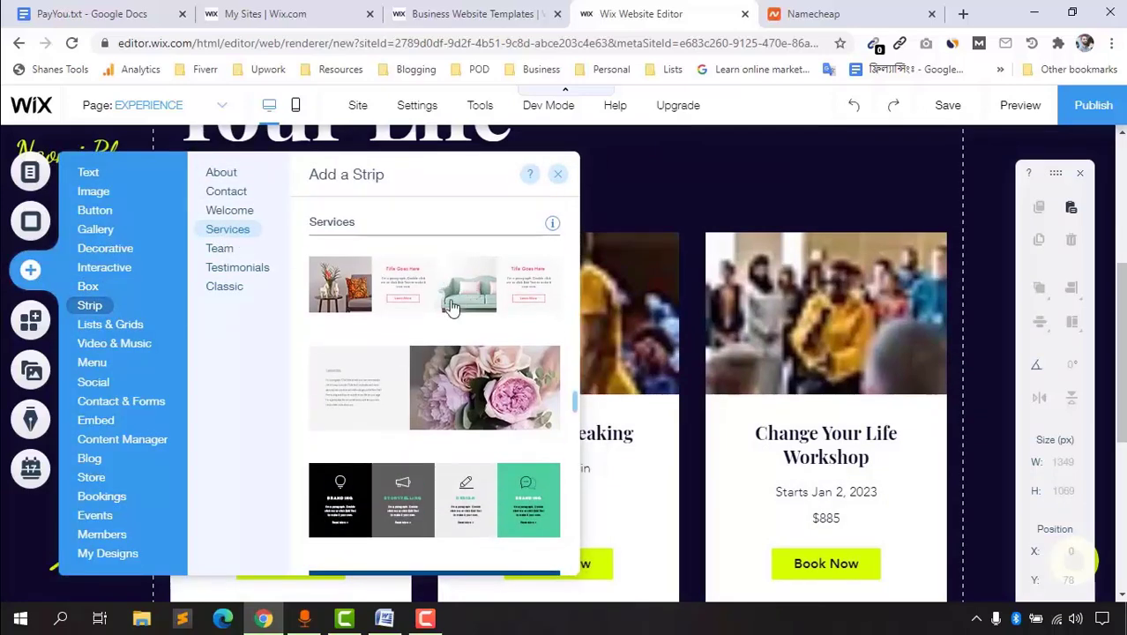
scroll(365, 427, down, 5)
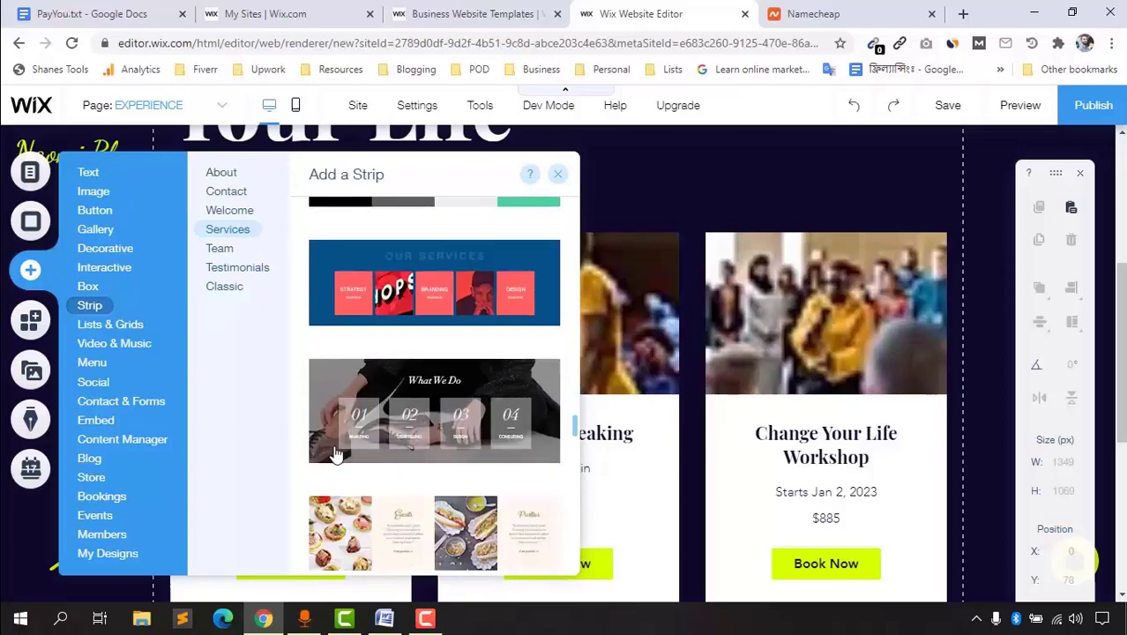
scroll(529, 397, down, 3)
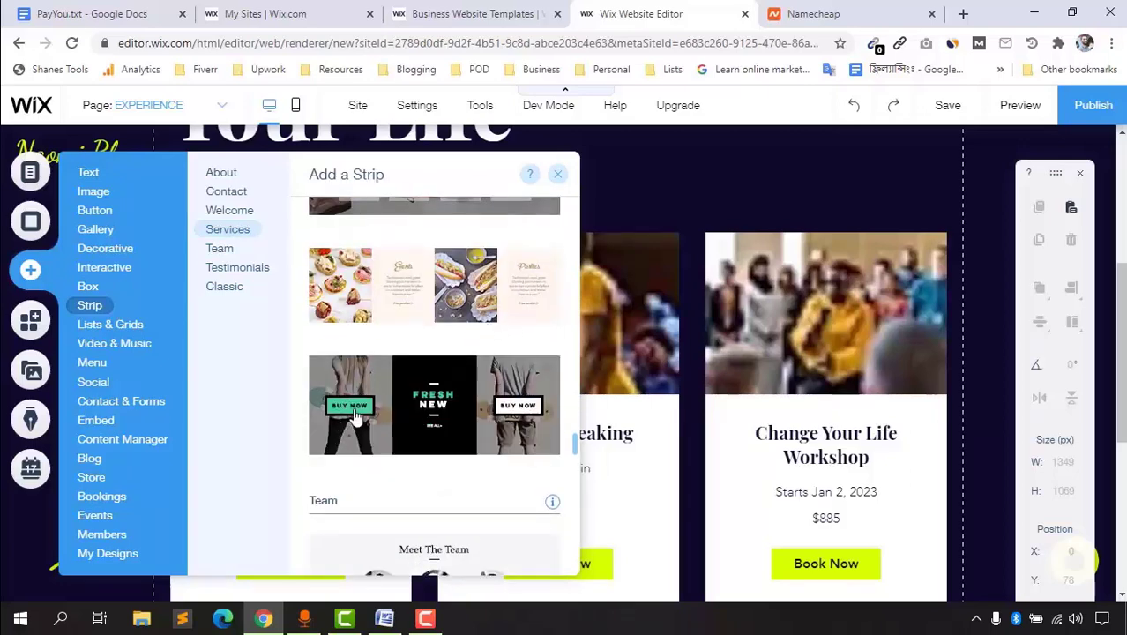
scroll(355, 417, up, 6)
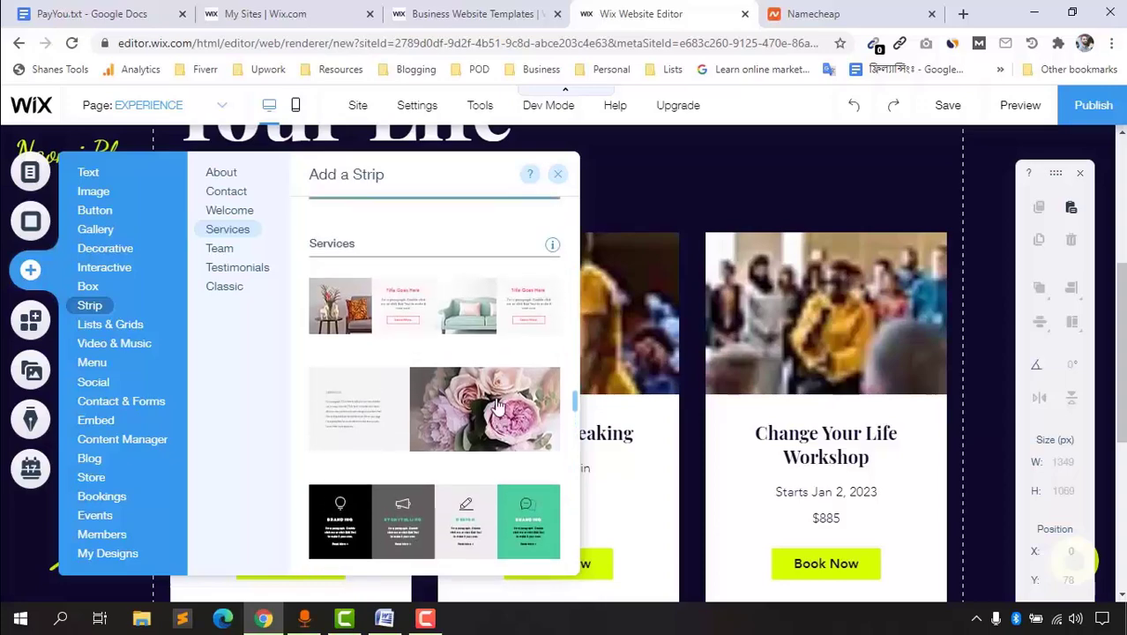
scroll(499, 404, up, 1)
click(382, 374)
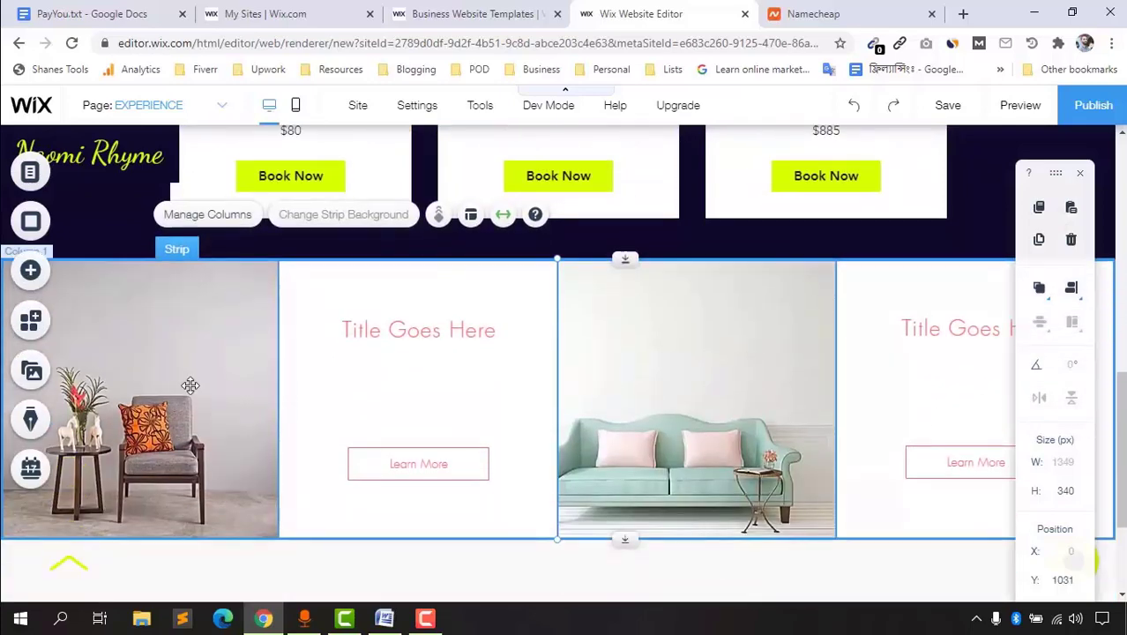
Step: Replace the background of the strip's first column with the white keyboard and coffee desk image
click(179, 407)
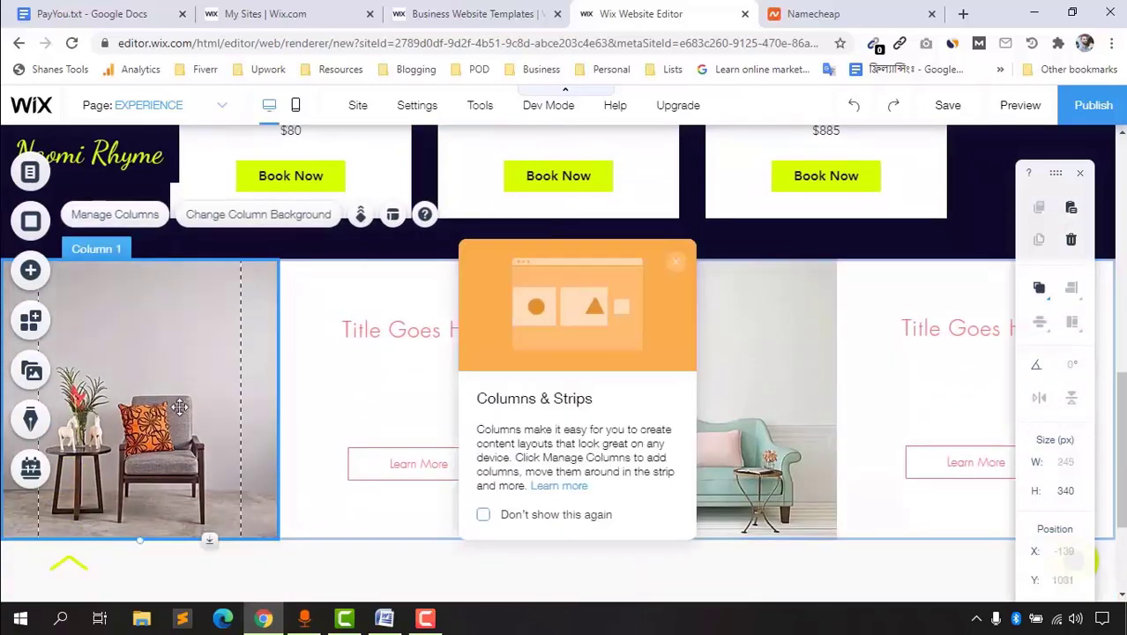
click(242, 214)
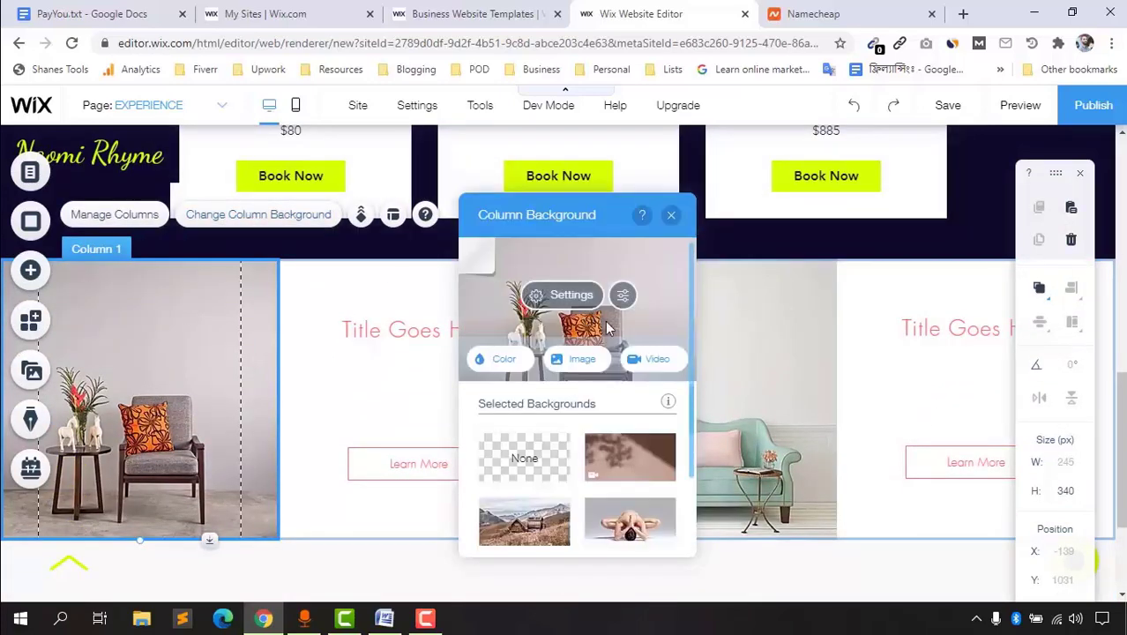
scroll(631, 454, down, 5)
scroll(617, 465, up, 2)
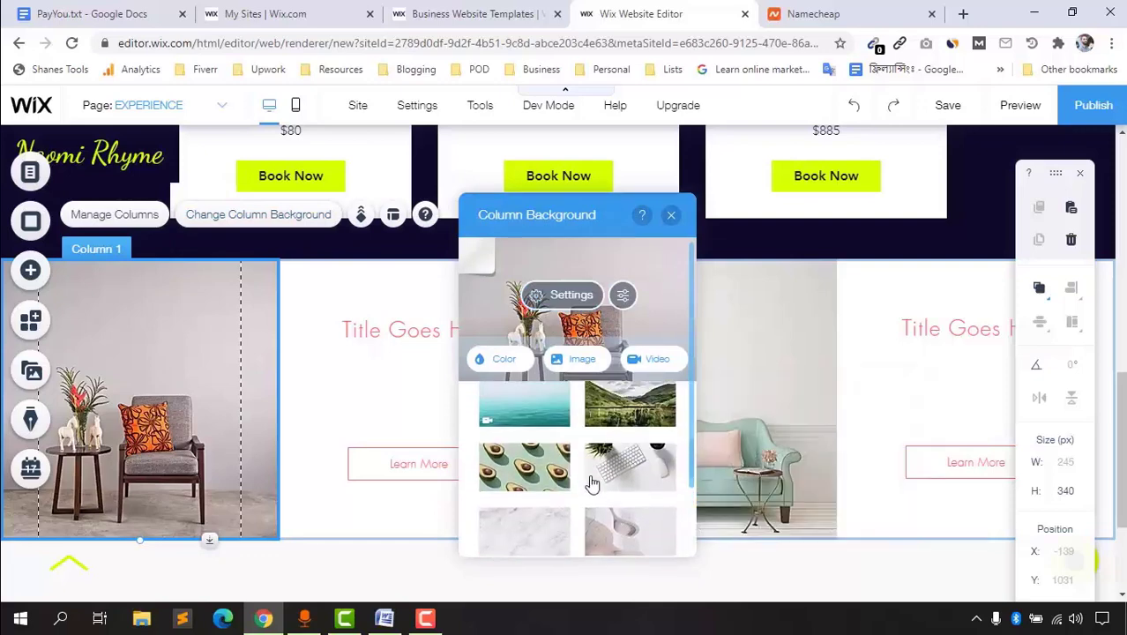
click(617, 466)
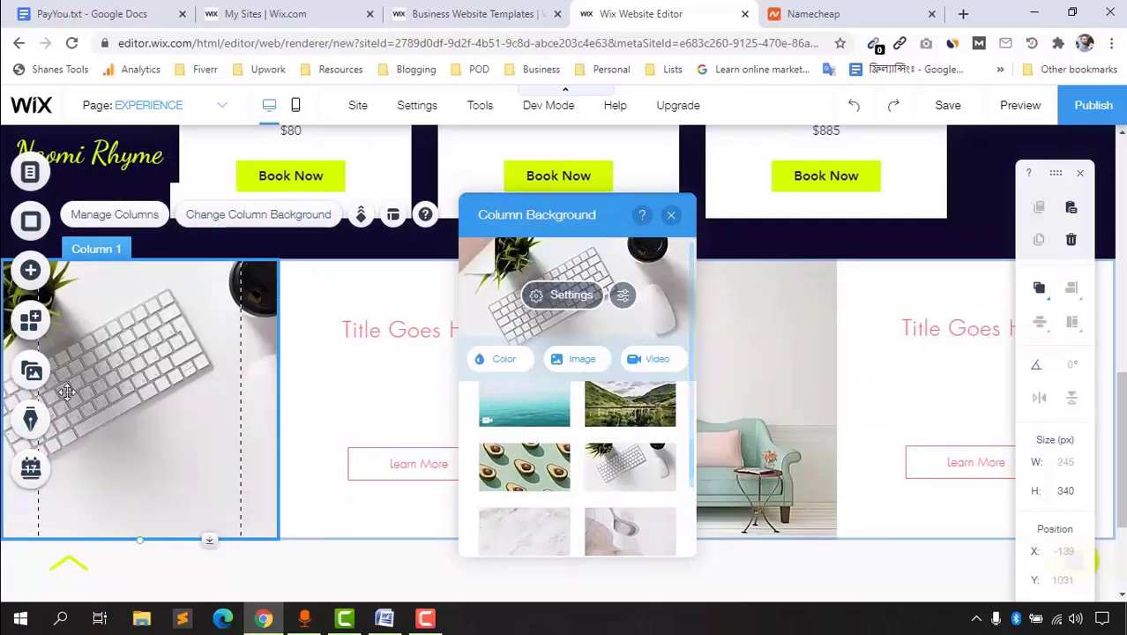
click(671, 214)
Step: Change the title in the strip's second column to "THE EXAMPLE"
click(353, 334)
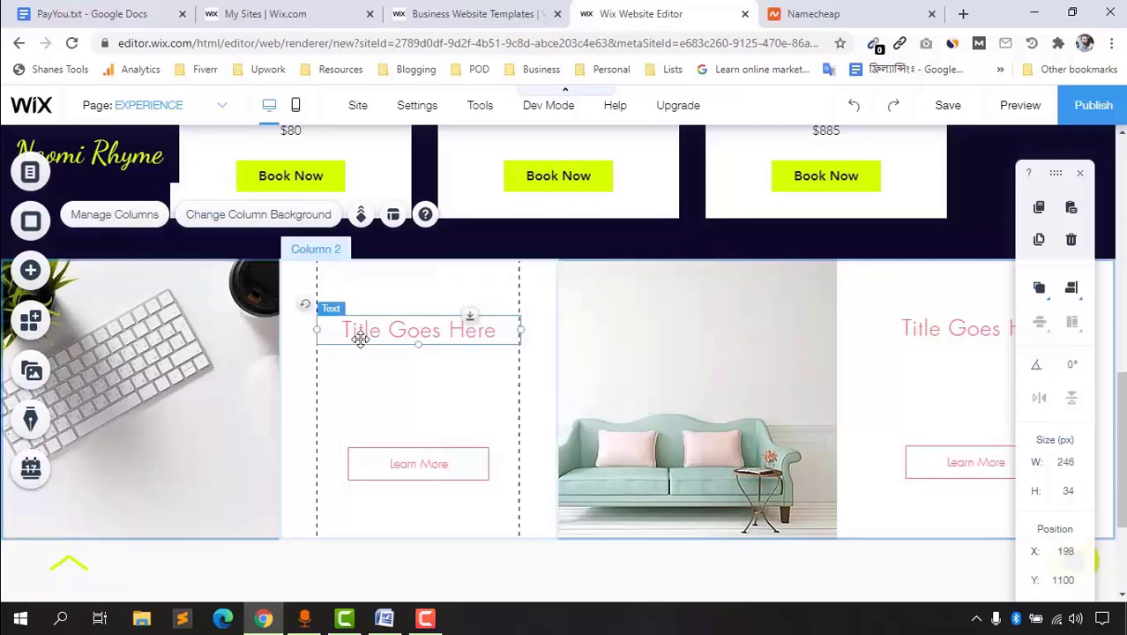
click(360, 334)
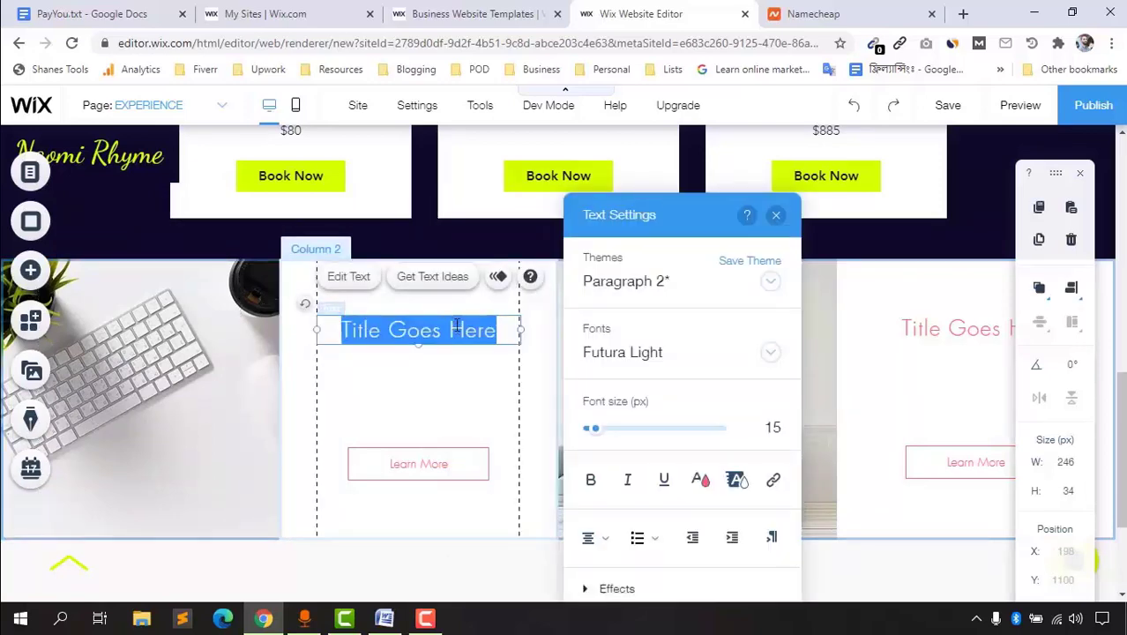
text(THE)
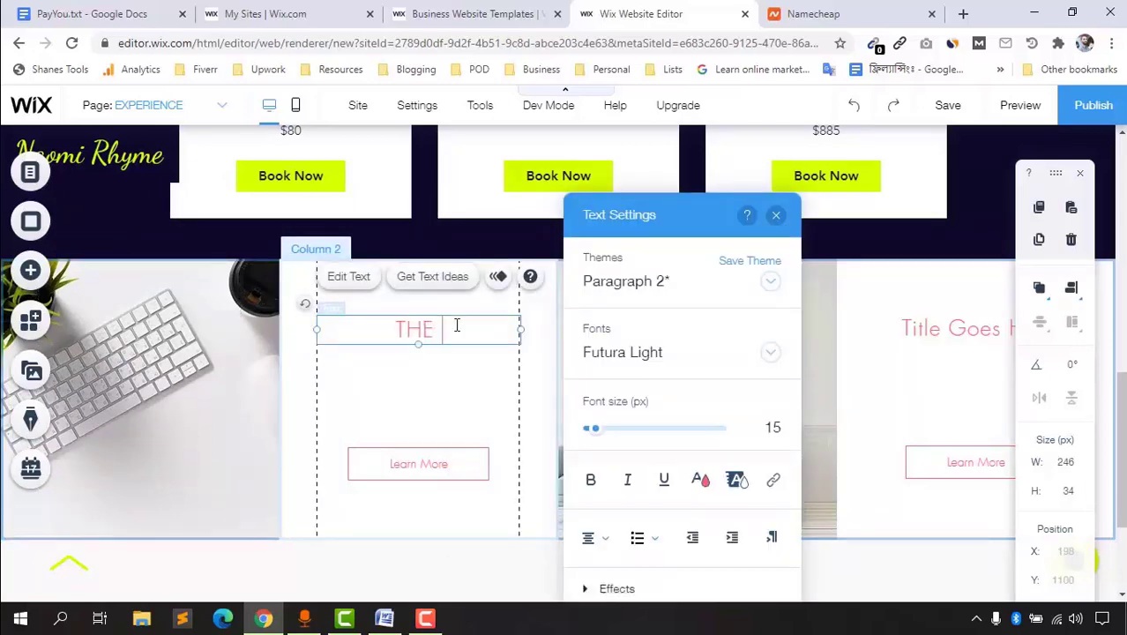
text( ECAMPLE)
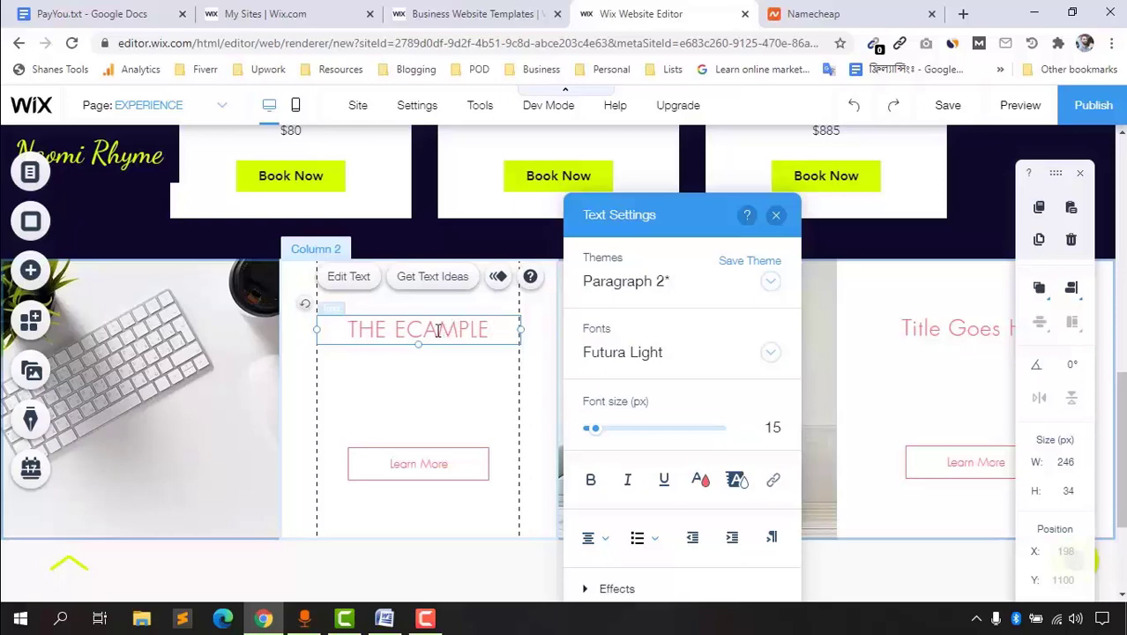
text(X)
Step: Set the text color of the paragraph in the strip's second column to black
click(415, 367)
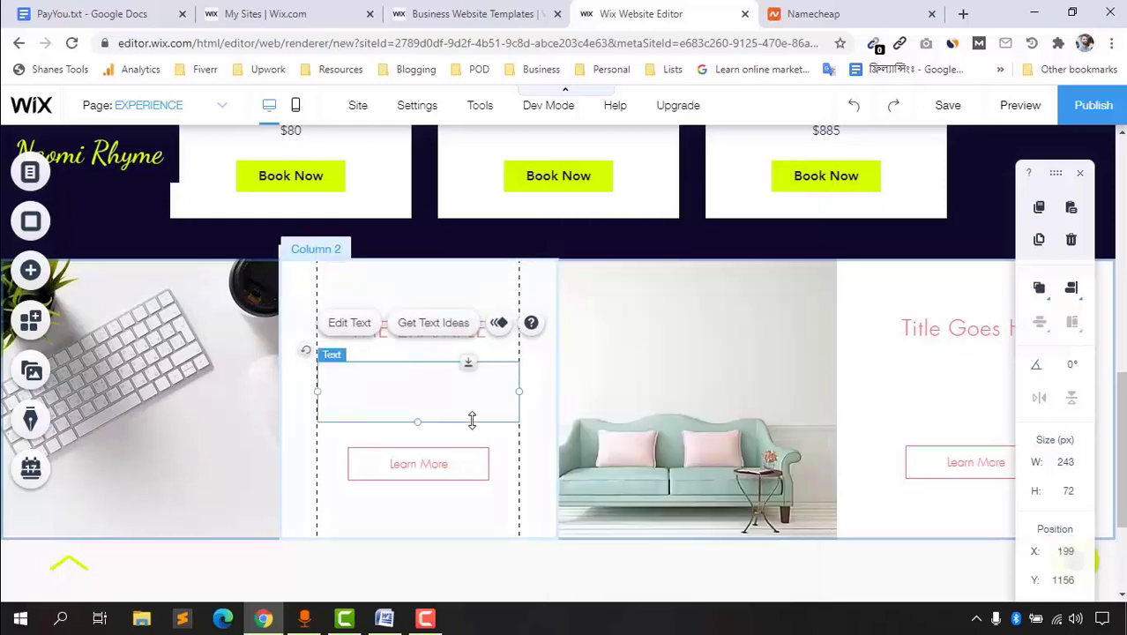
double_click(408, 391)
click(307, 458)
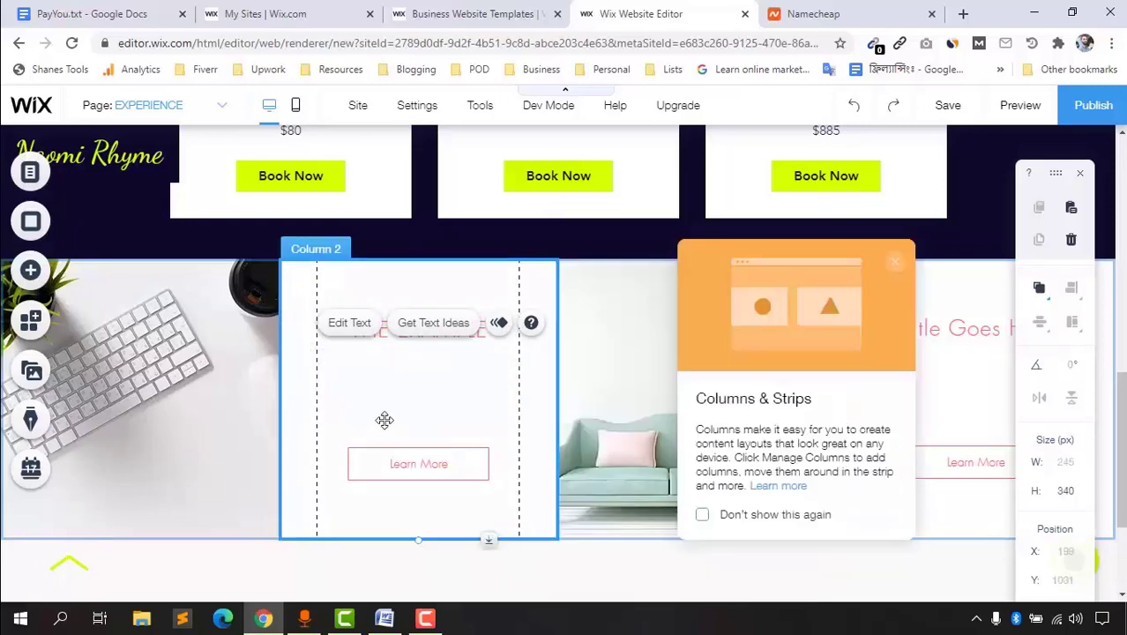
click(385, 405)
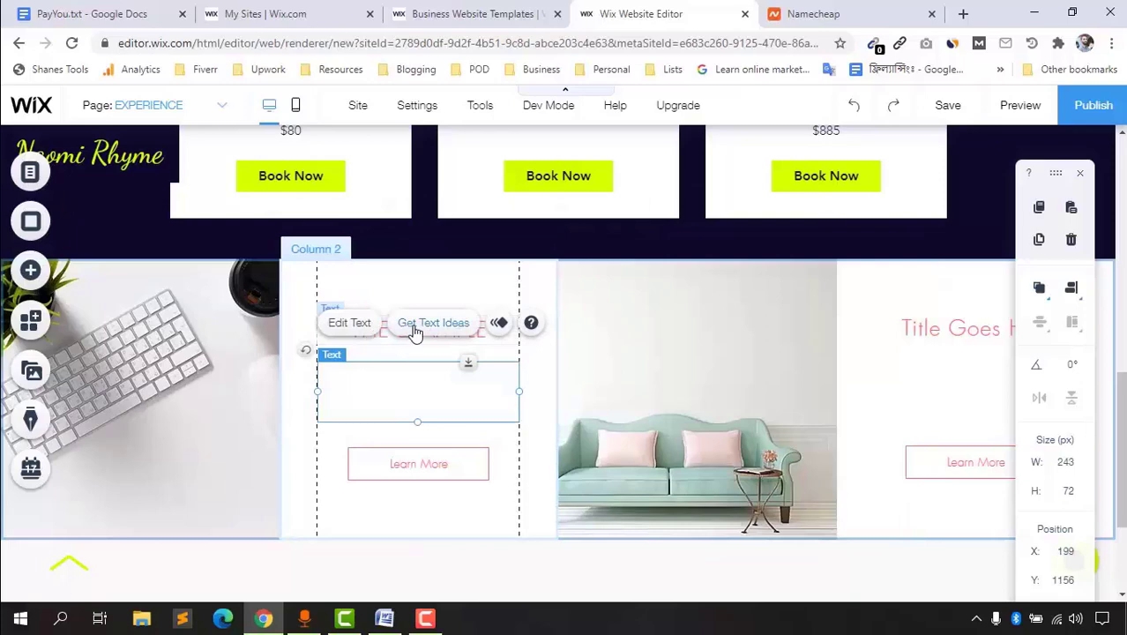
click(349, 323)
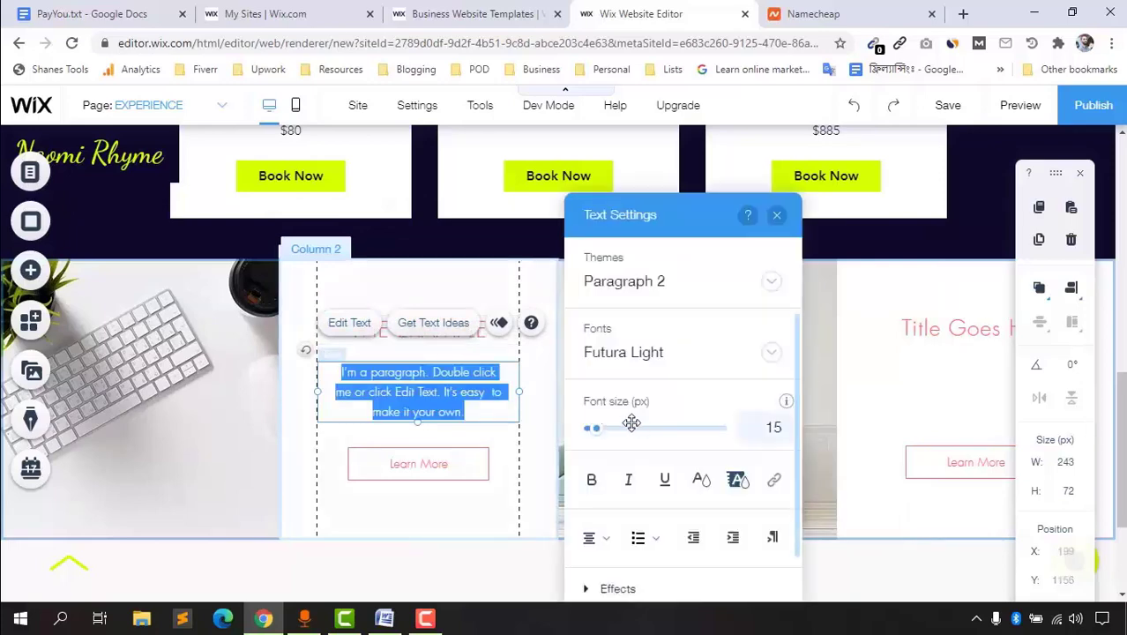
scroll(705, 405, down, 2)
click(702, 399)
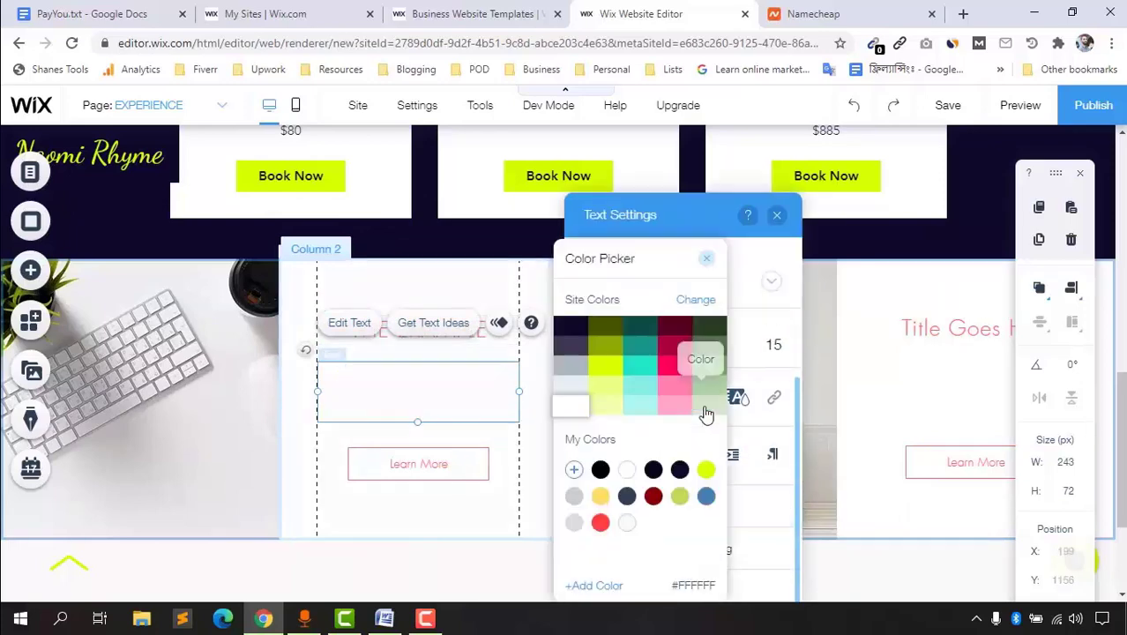
click(398, 403)
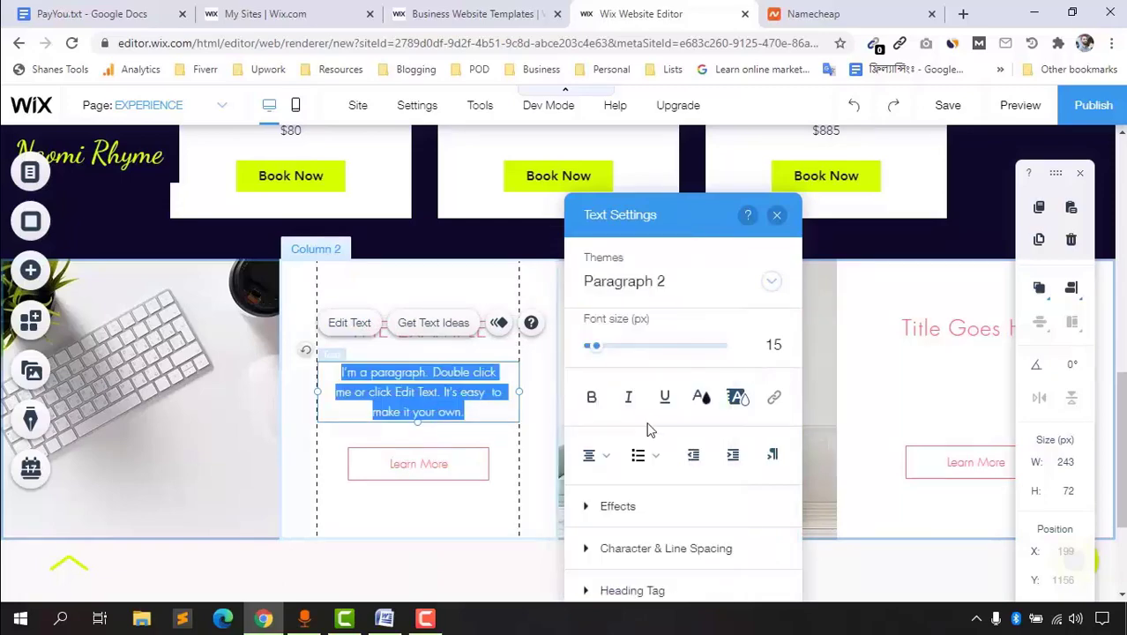
Step: Select the paragraph text in the strip's fourth column and look over the page from the booking cards to the footer
click(935, 411)
scroll(628, 412, up, 4)
scroll(628, 411, up, 2)
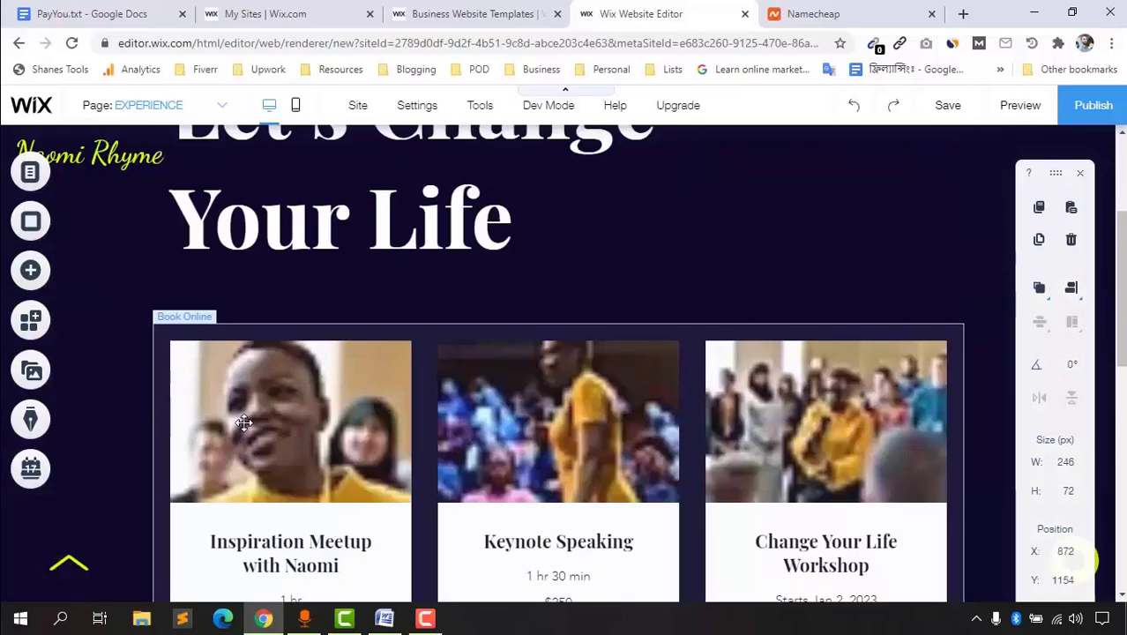
scroll(398, 403, down, 8)
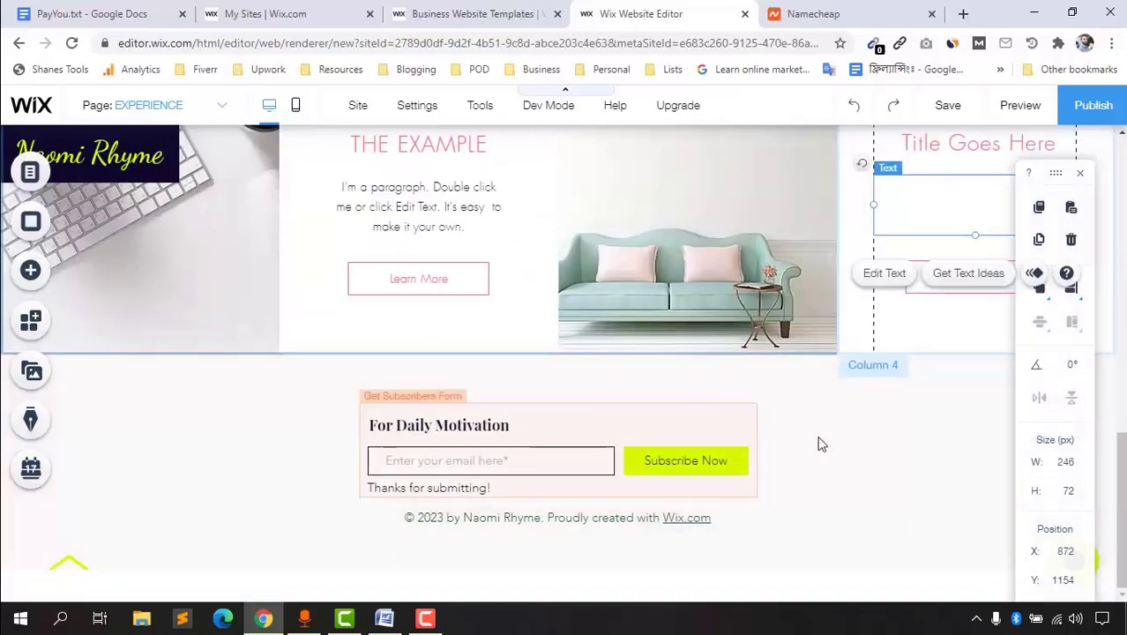
Step: Try to delete the Book Online section with the three service cards from the EXPERIENCE page
scroll(646, 453, up, 5)
click(314, 350)
scroll(623, 365, up, 2)
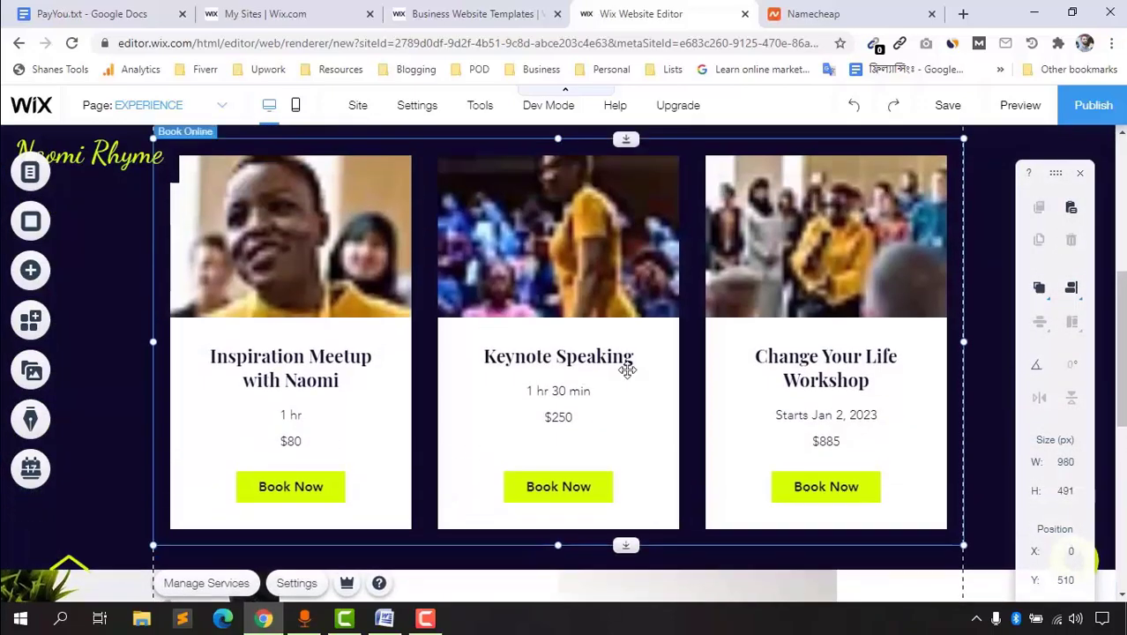
key(Delete)
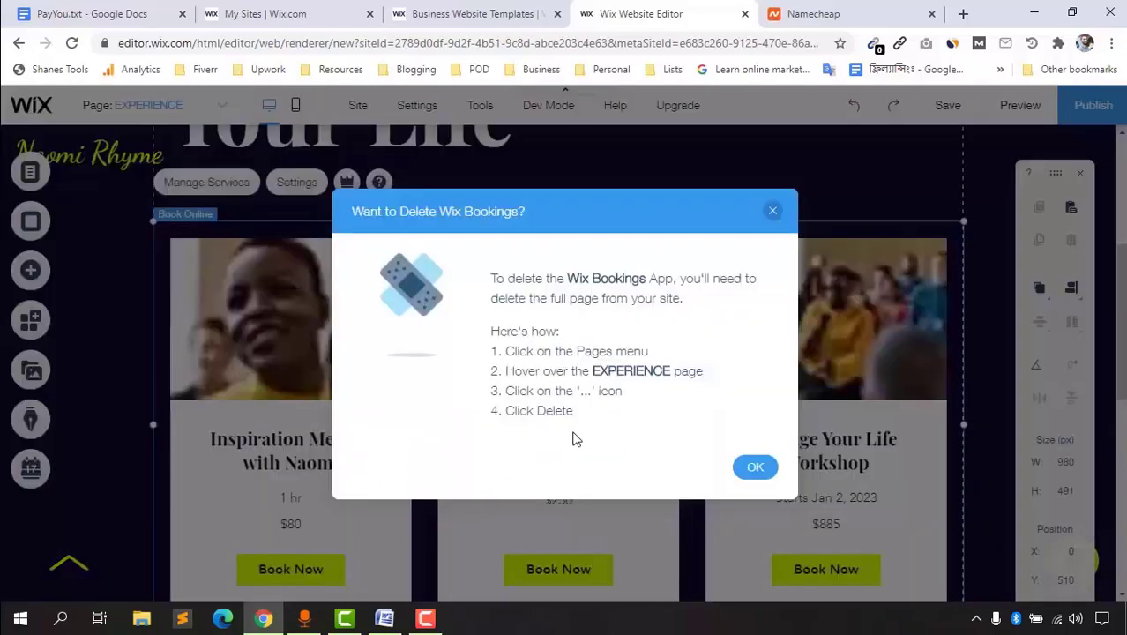
click(756, 467)
Step: Save the site under the free Wix.com domain with the site name mysite-2
scroll(918, 240, up, 4)
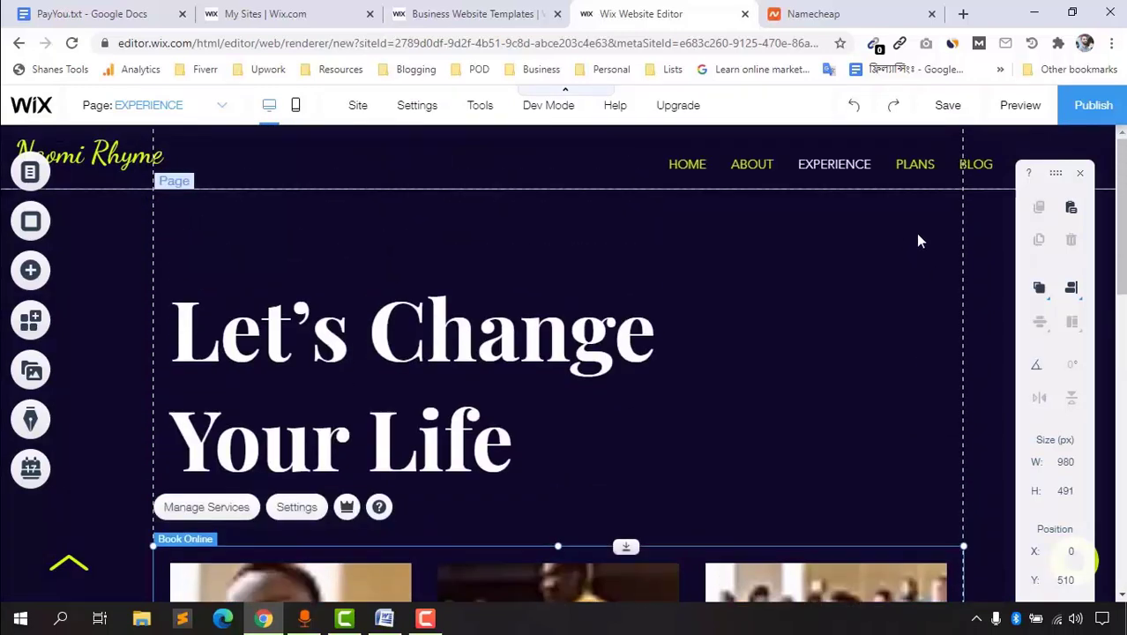
click(948, 111)
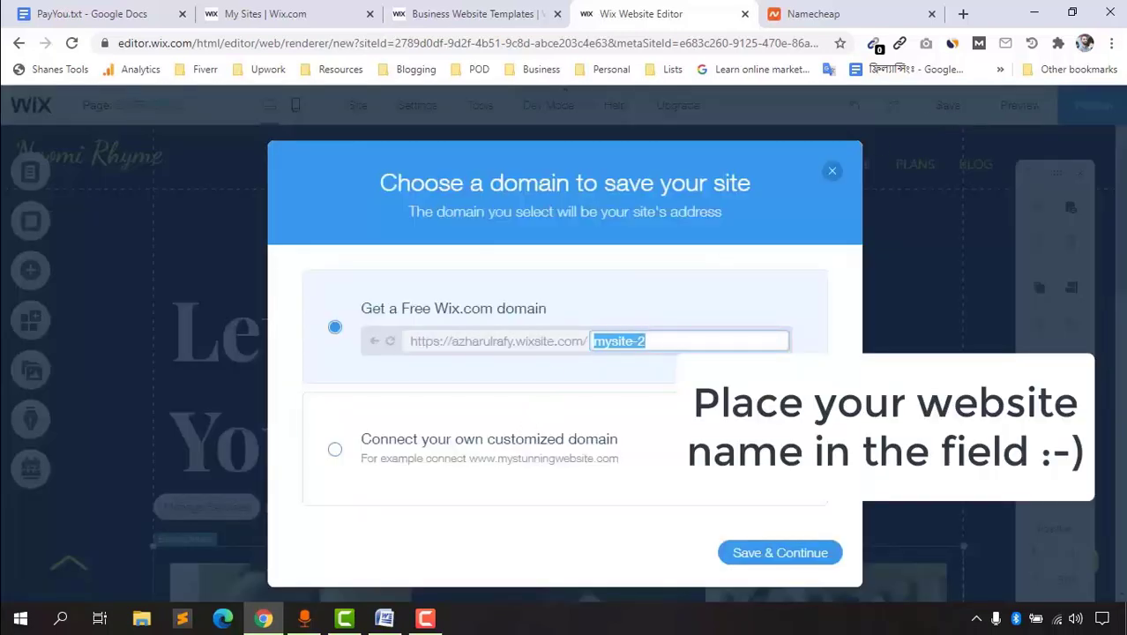
click(759, 554)
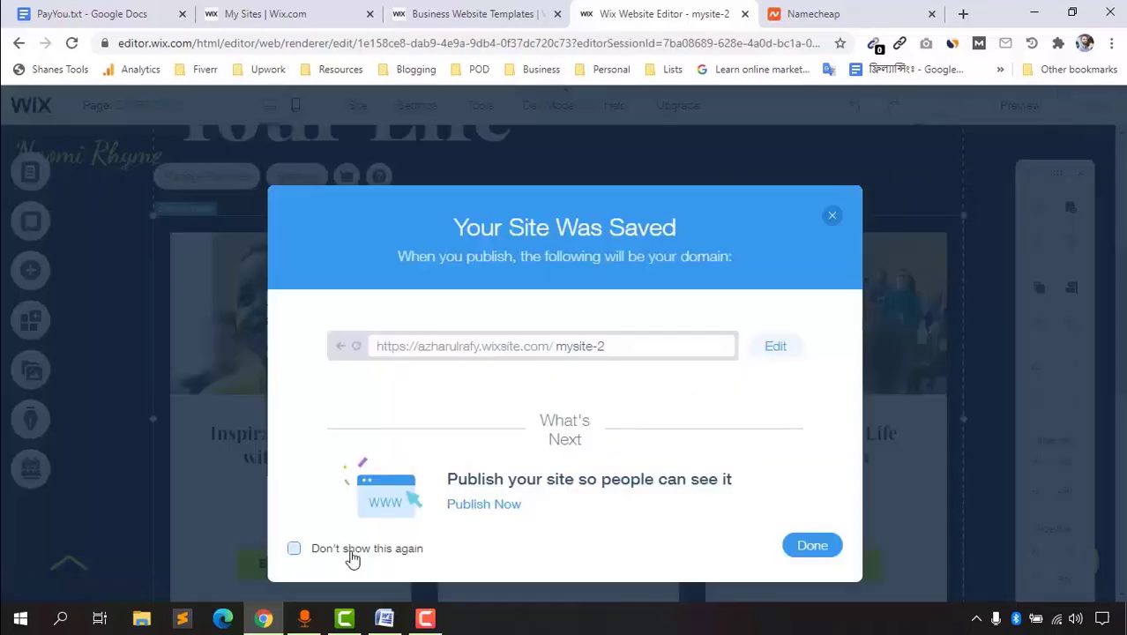
click(821, 544)
Step: Preview the EXPERIENCE page, look through it from the header to the subscribe form, and return to editing
scroll(615, 489, down, 2)
scroll(616, 490, down, 4)
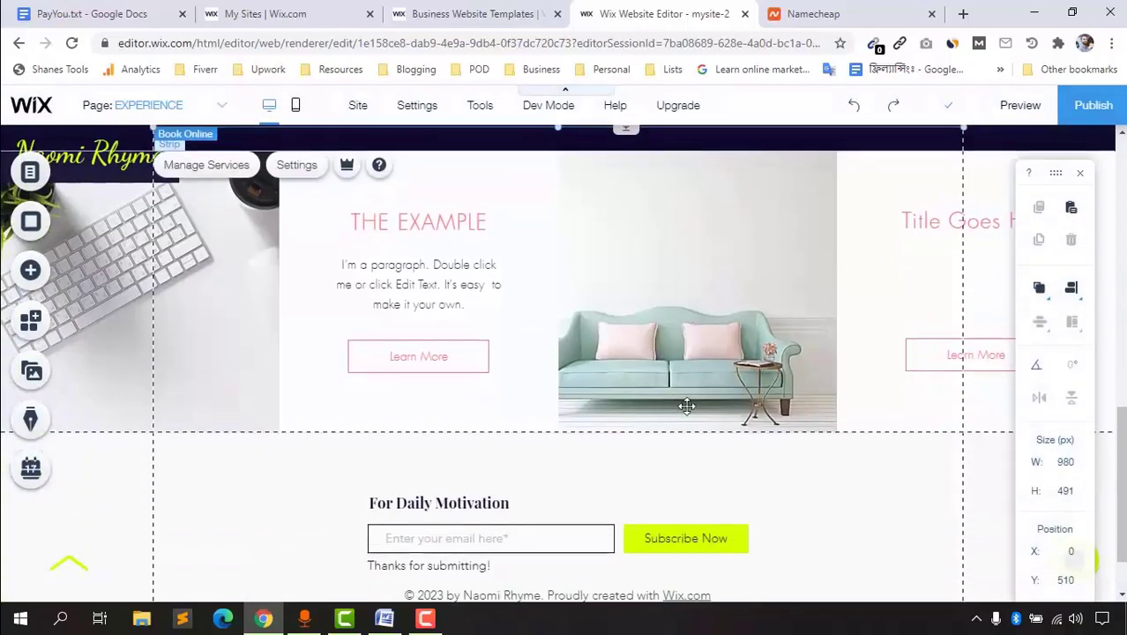
scroll(679, 402, up, 8)
click(1025, 113)
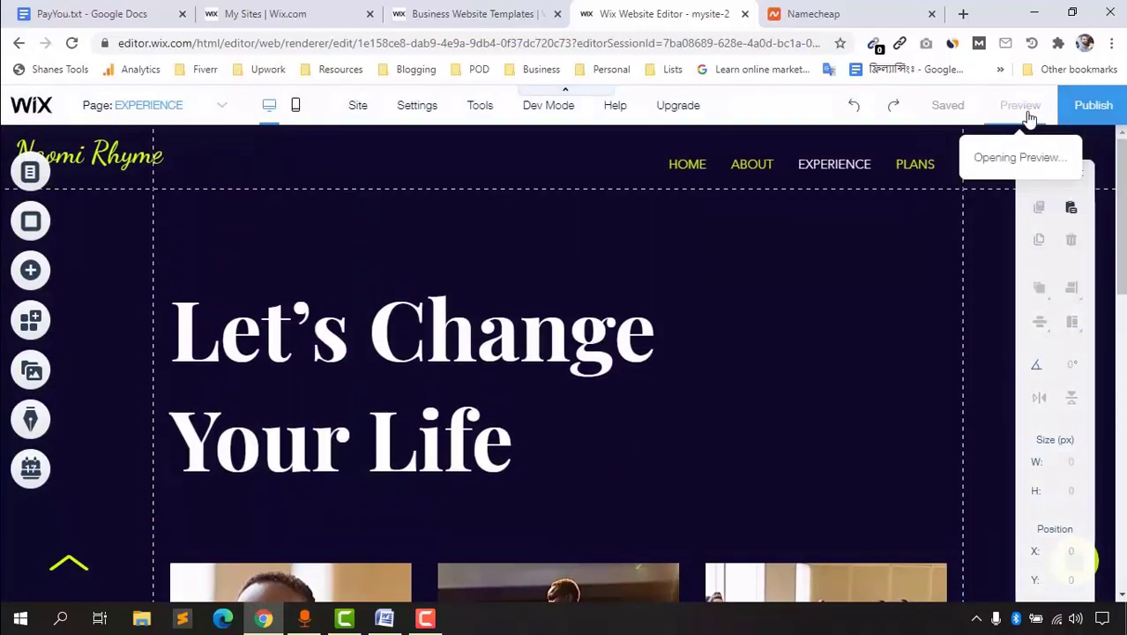
scroll(234, 460, down, 10)
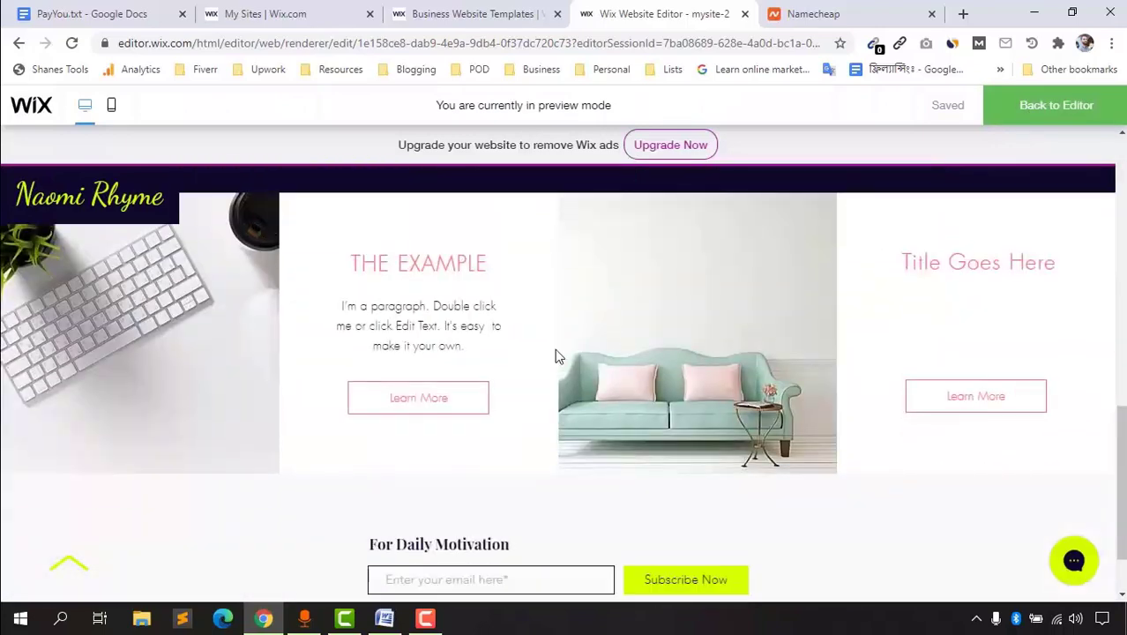
scroll(858, 384, up, 3)
scroll(863, 385, up, 5)
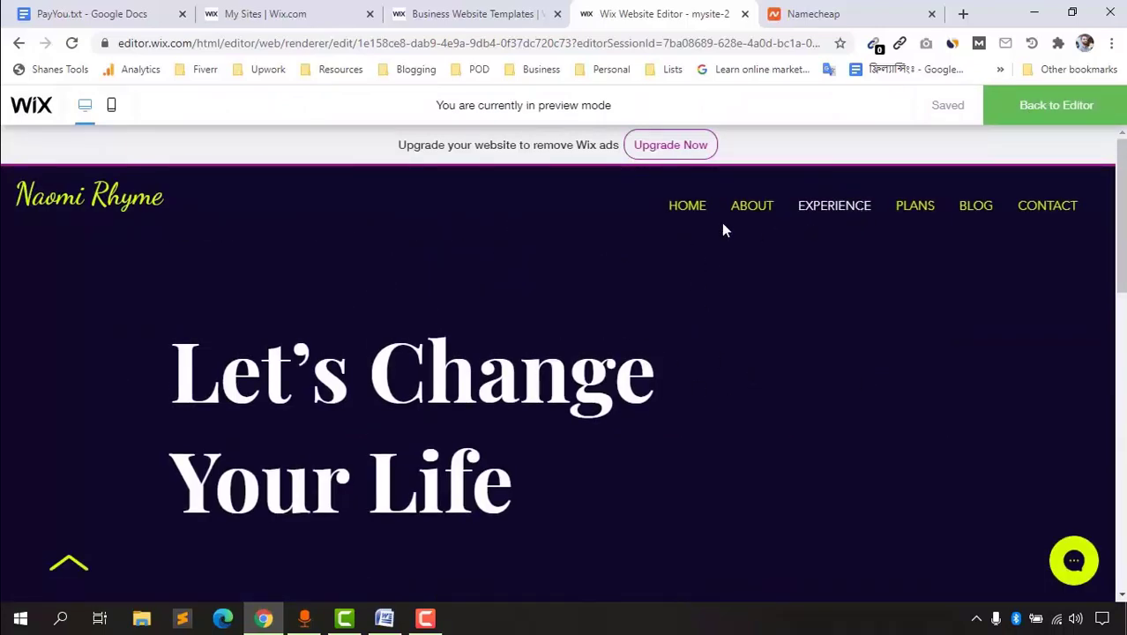
click(507, 13)
click(675, 13)
click(1059, 110)
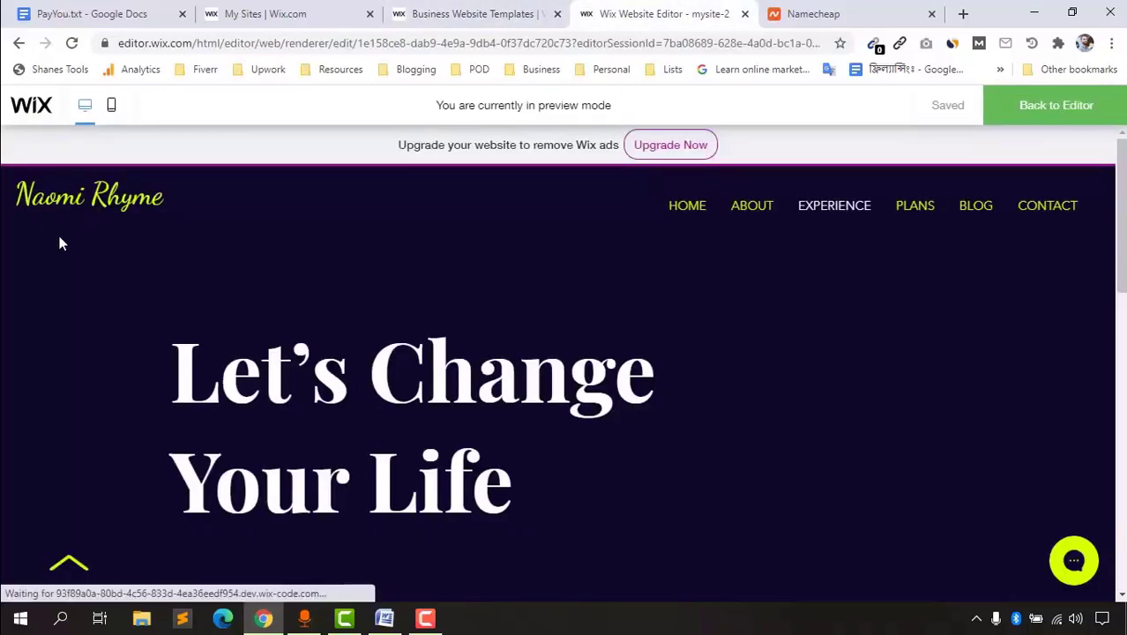
Step: Switch to the HOME page and replace the name in the header's site title with the site owner's full name
click(170, 113)
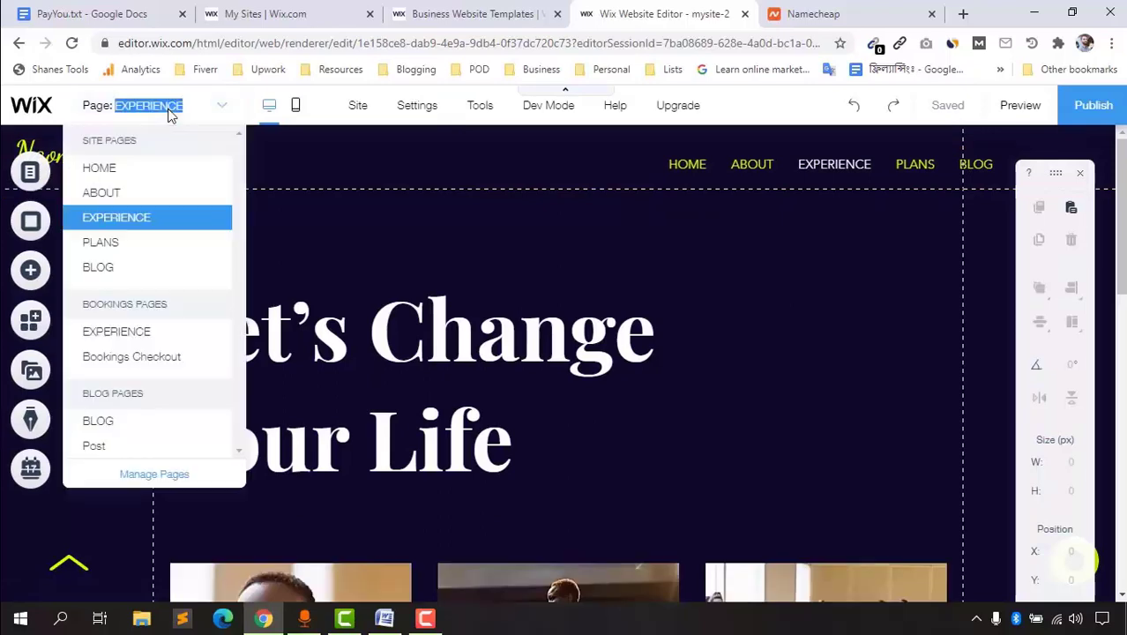
click(146, 172)
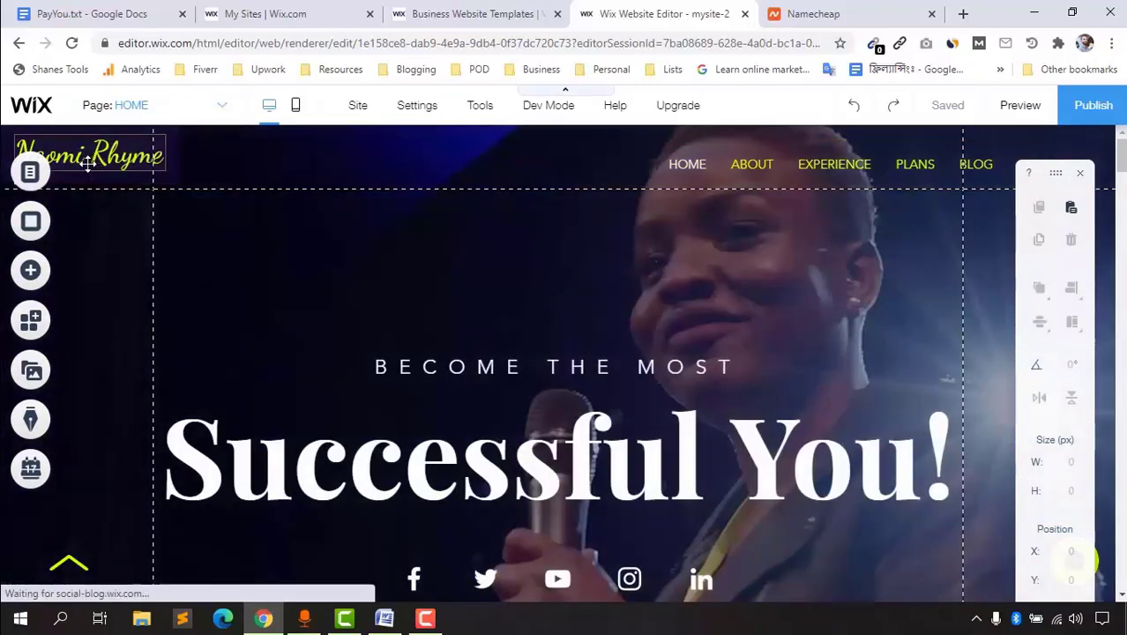
double_click(88, 162)
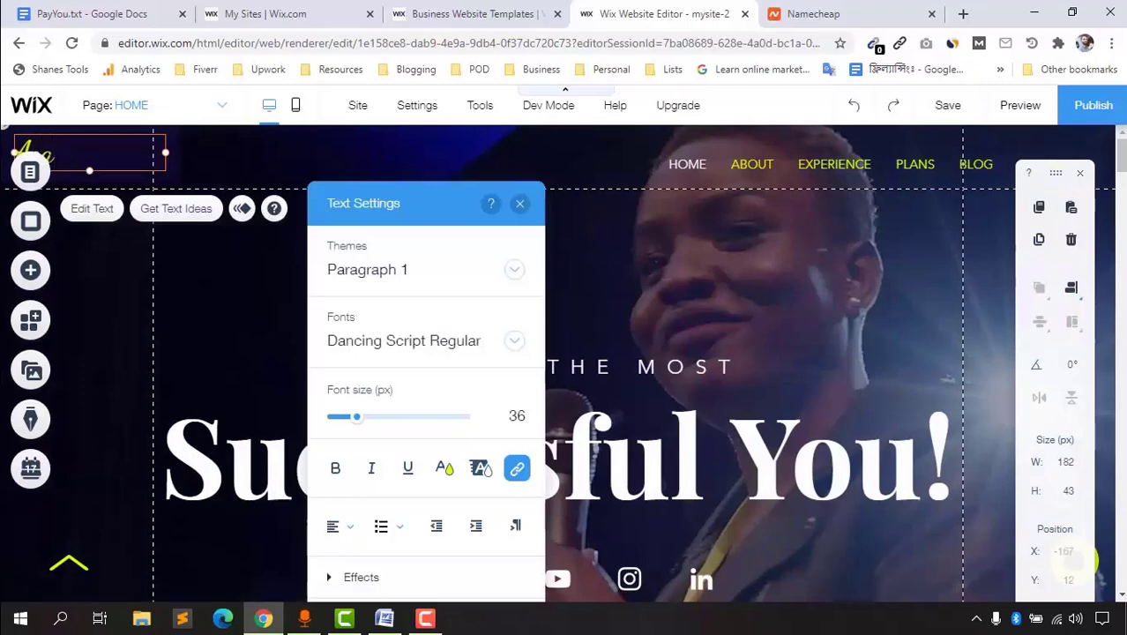
text(Azharul Rafy)
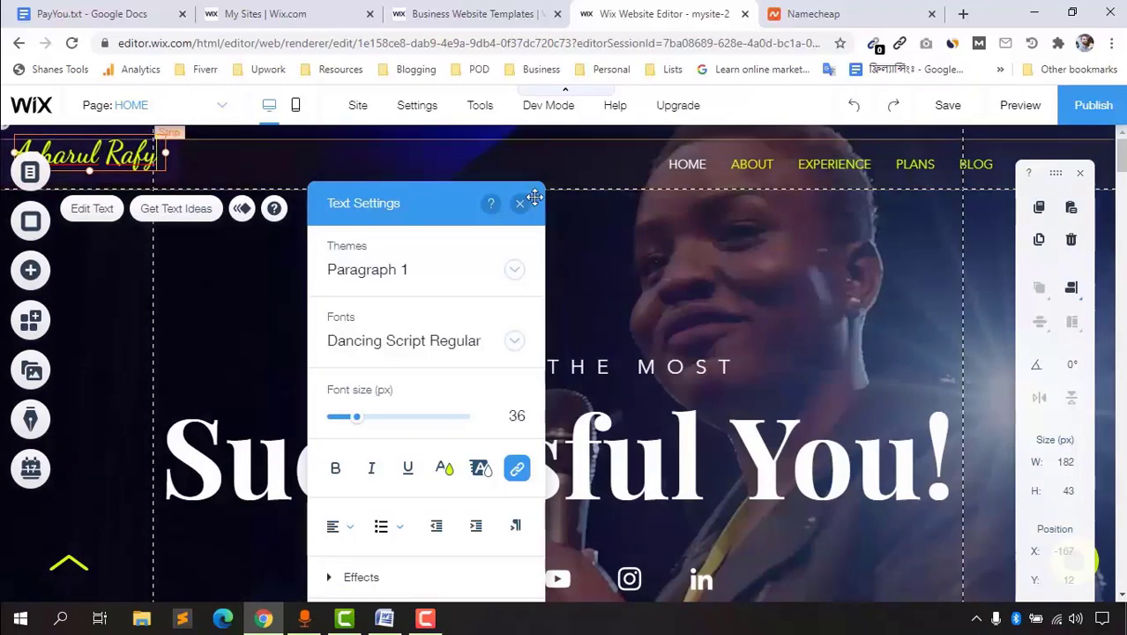
scroll(441, 393, down, 2)
scroll(425, 416, down, 1)
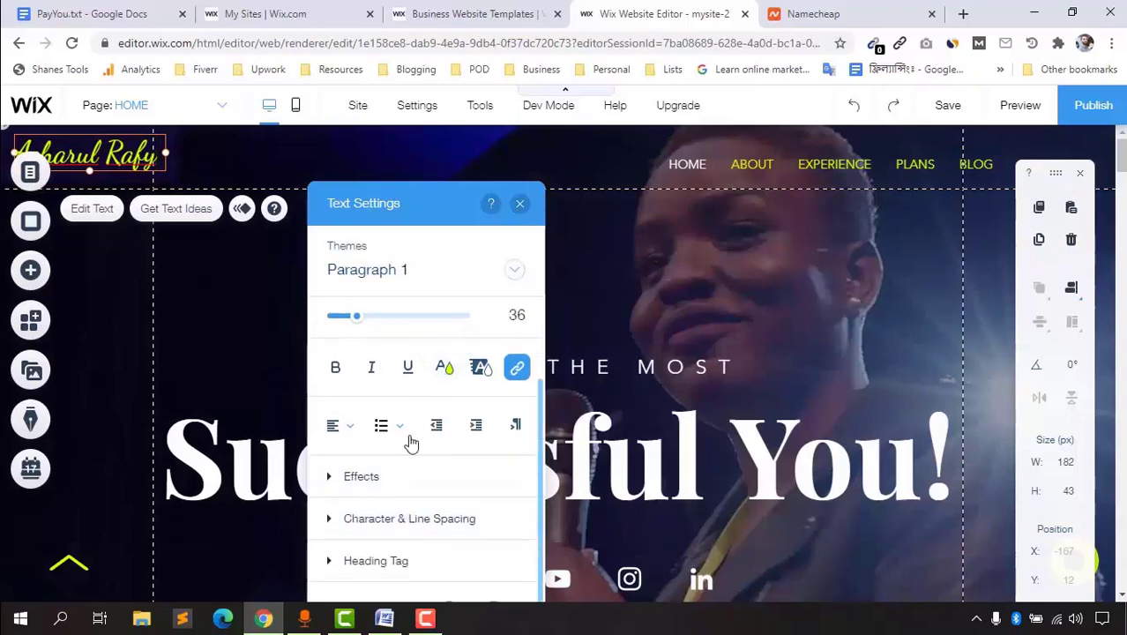
scroll(415, 450, up, 1)
scroll(440, 476, down, 1)
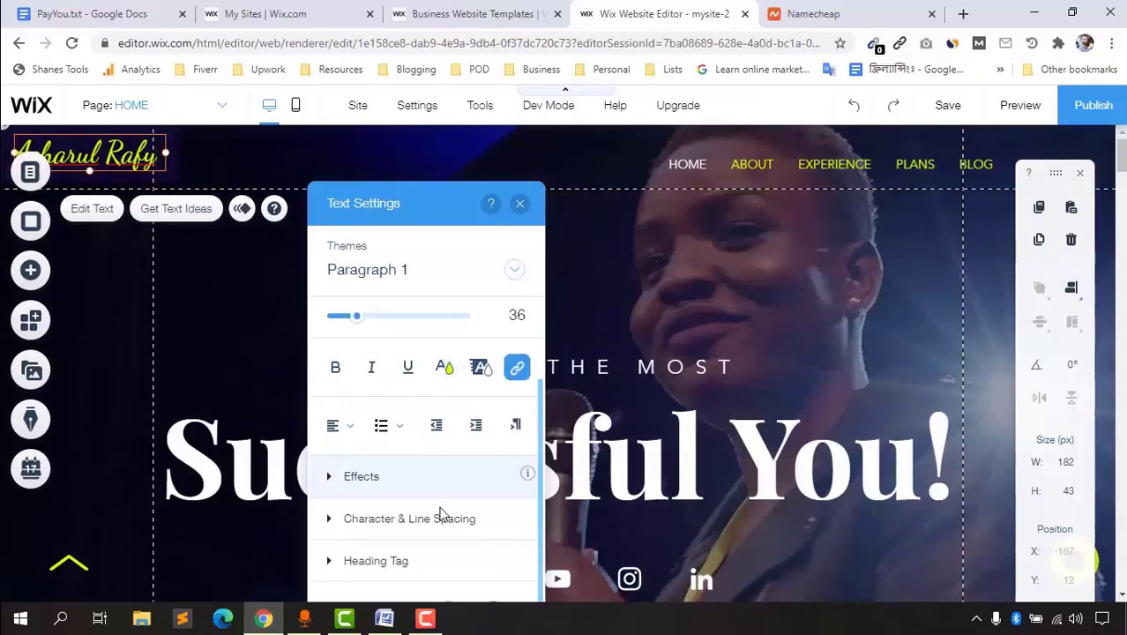
click(519, 204)
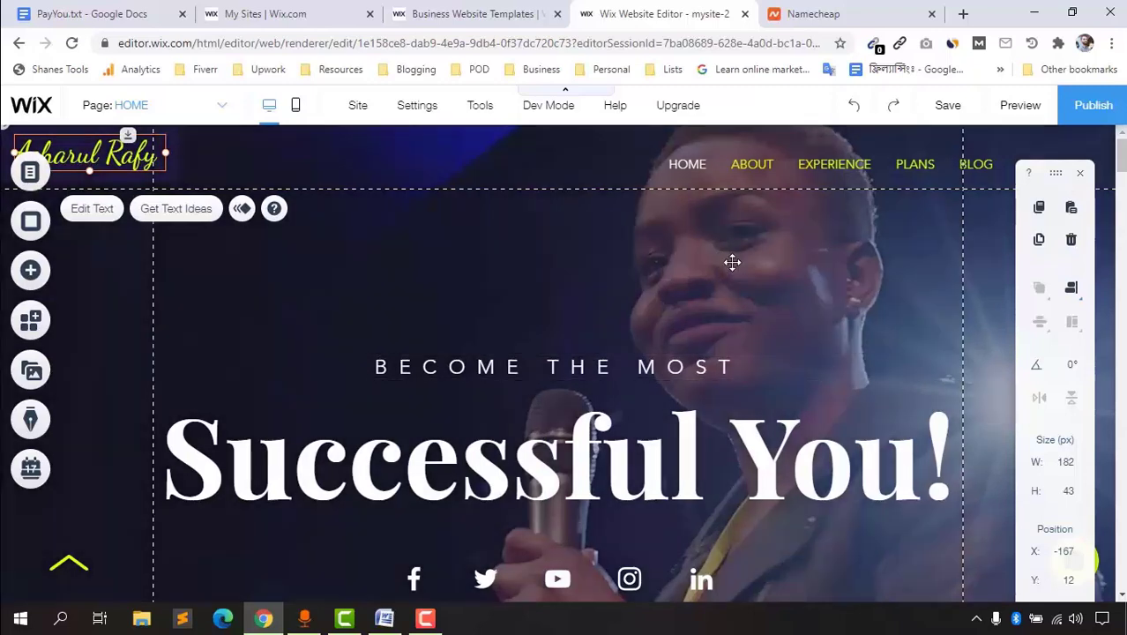
Step: Open the video choices for the HOME page's hero strip background and search the Wix media for "mountain"
scroll(567, 311, down, 2)
scroll(794, 282, up, 2)
click(532, 244)
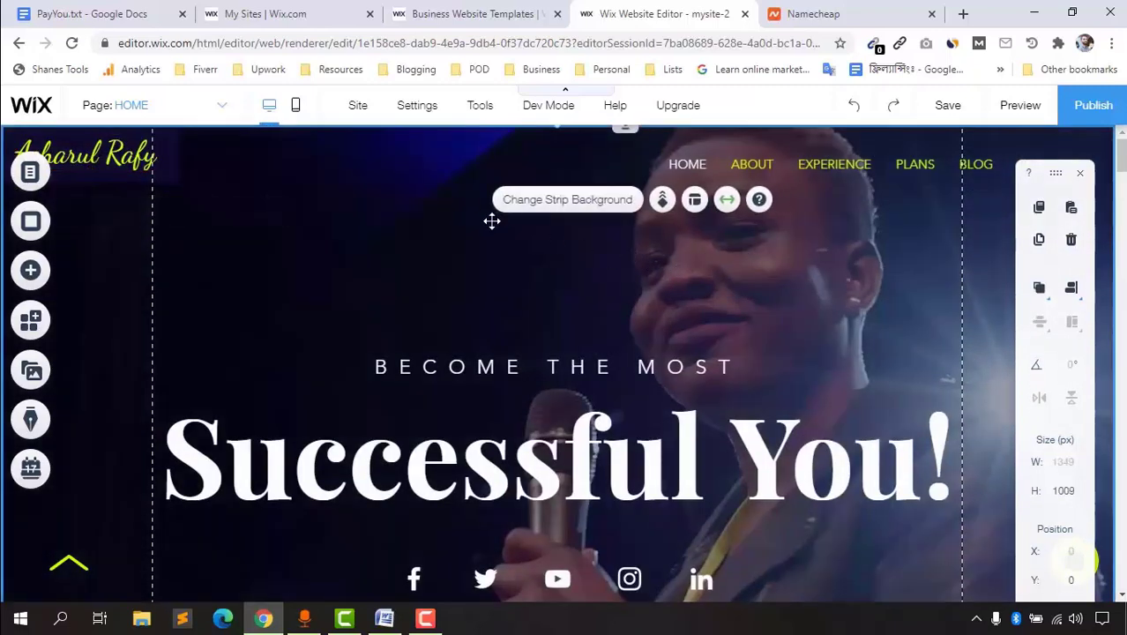
click(596, 251)
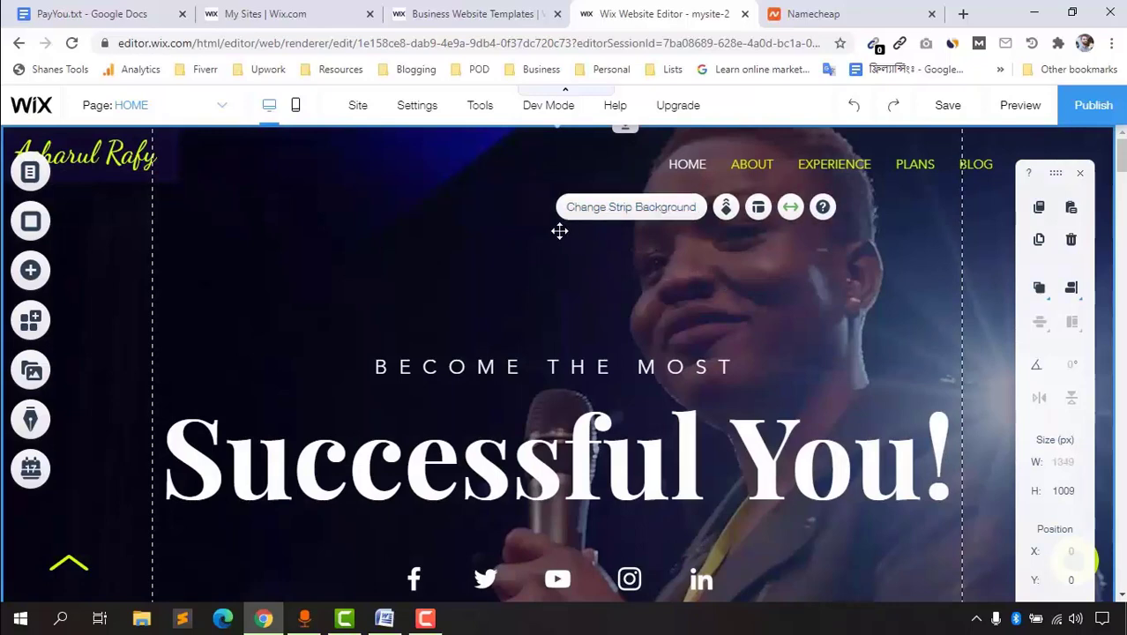
click(619, 209)
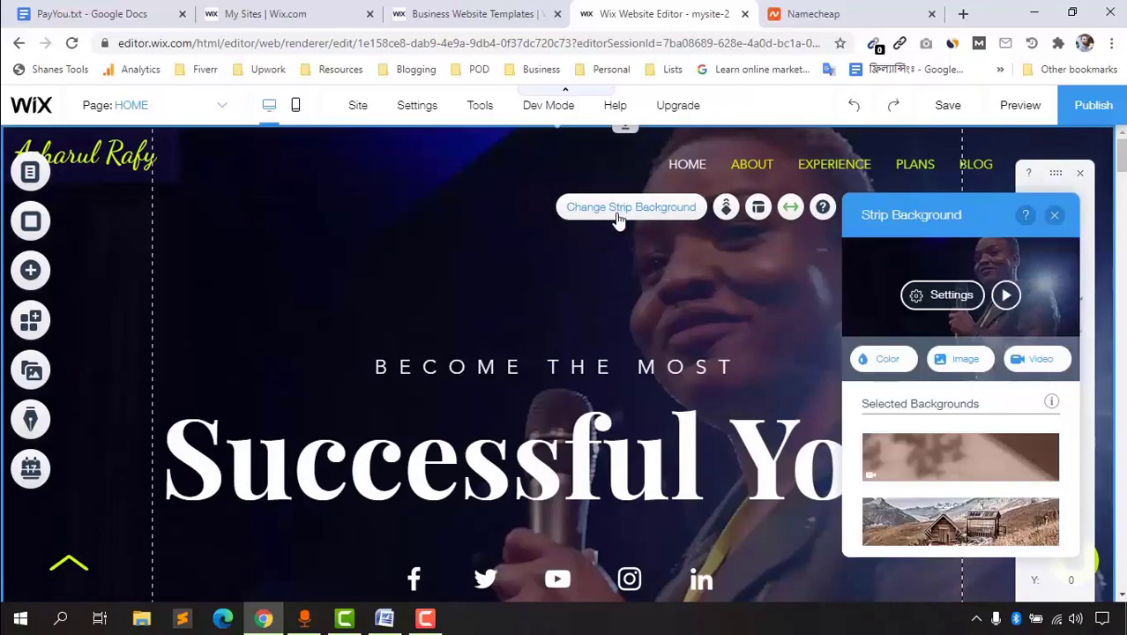
click(1052, 368)
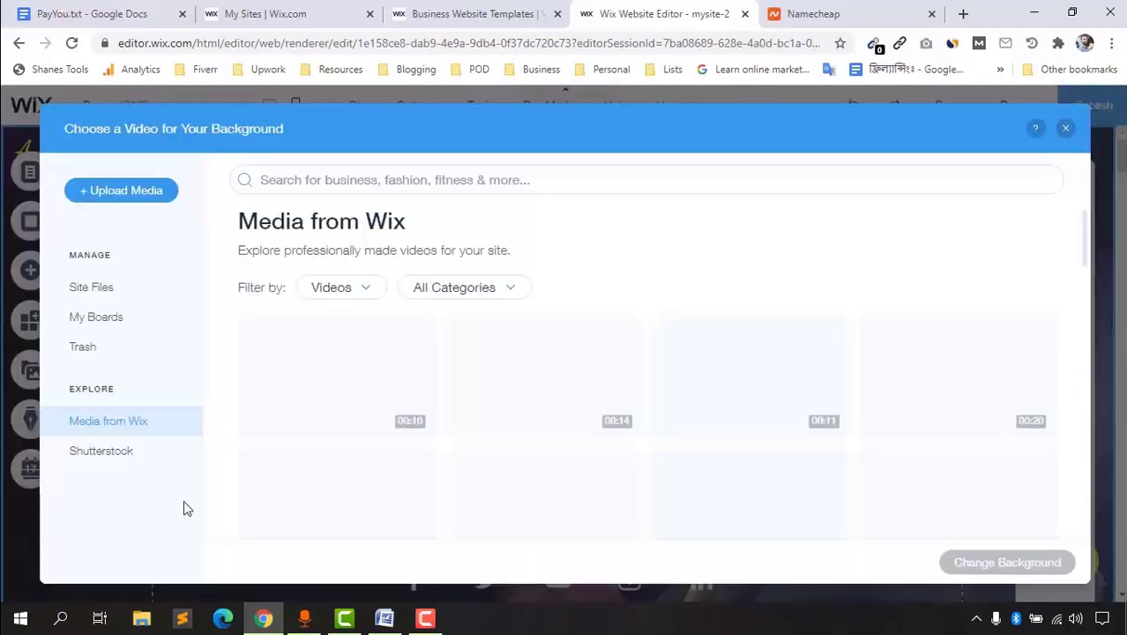
scroll(508, 360, down, 1)
scroll(508, 360, up, 1)
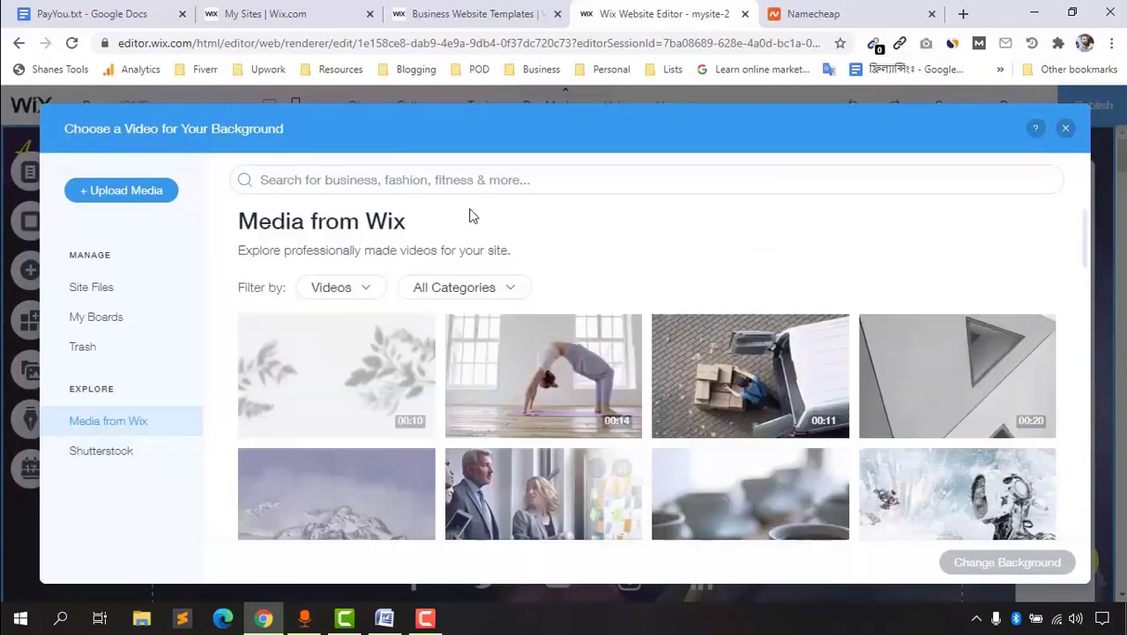
click(479, 179)
text(mountain)
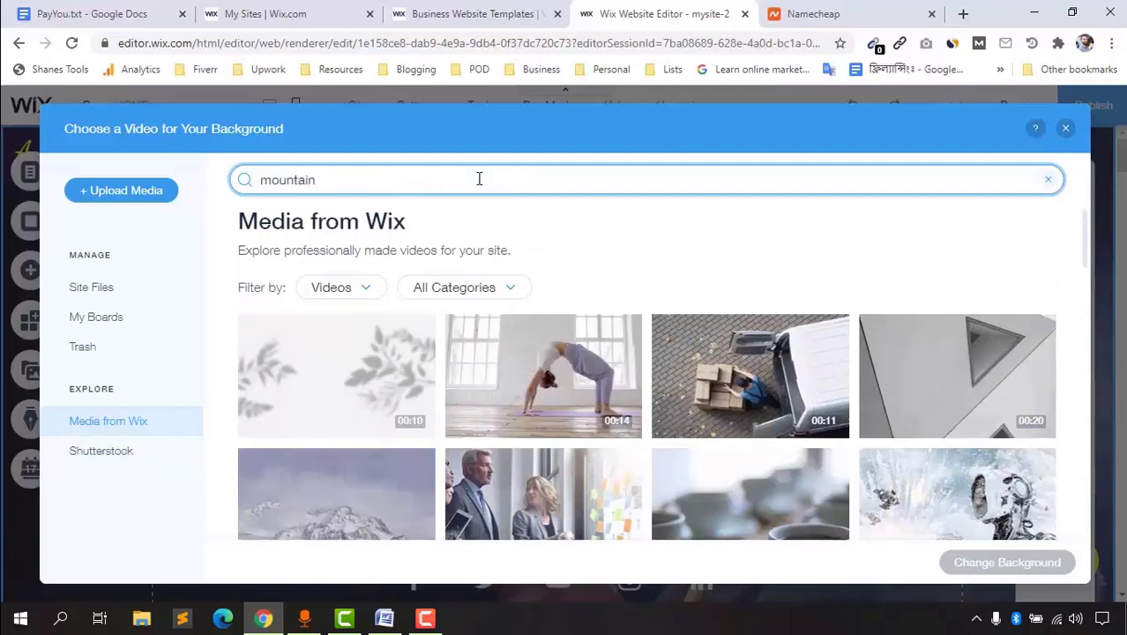
key(Return)
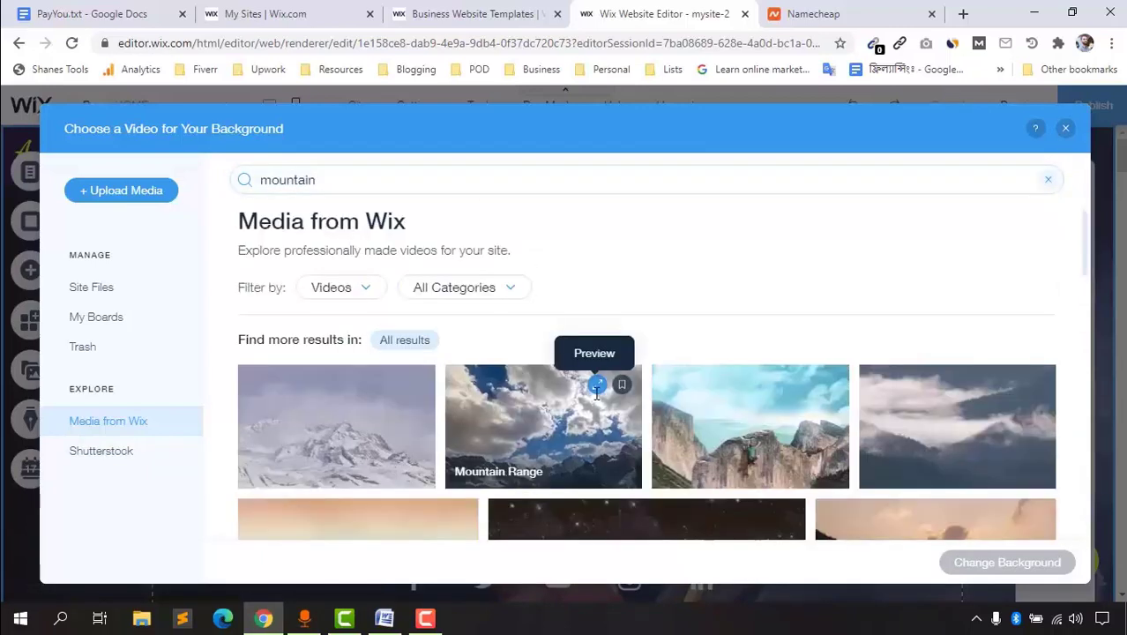
Step: Set the Mountainous Landscape video as the hero strip's background
scroll(1007, 301, down, 3)
scroll(748, 319, up, 3)
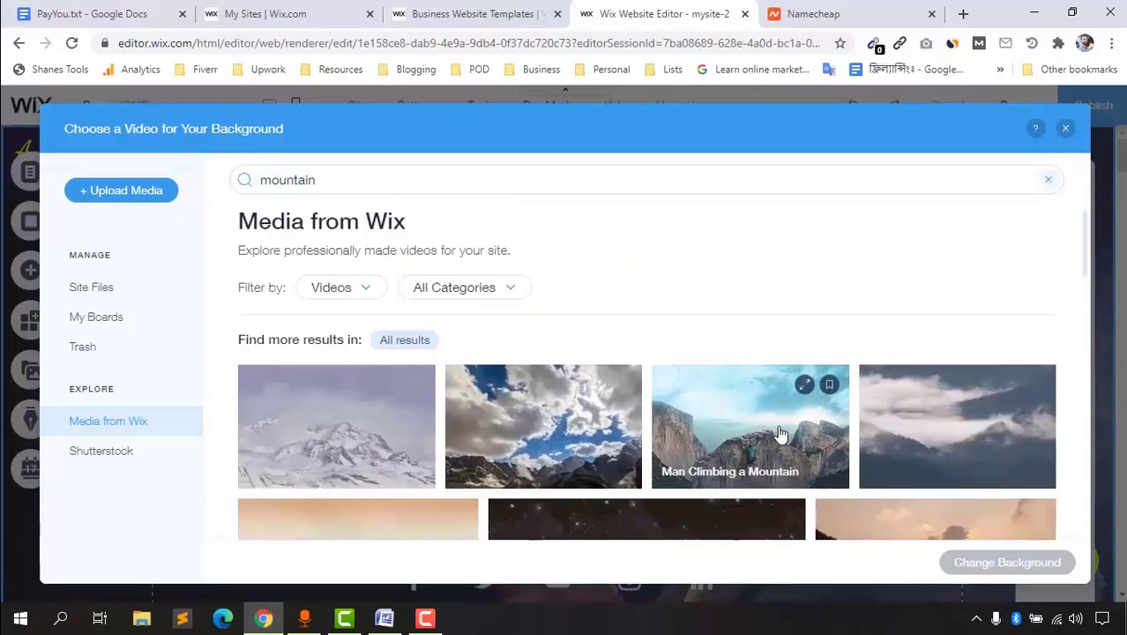
scroll(780, 434, down, 5)
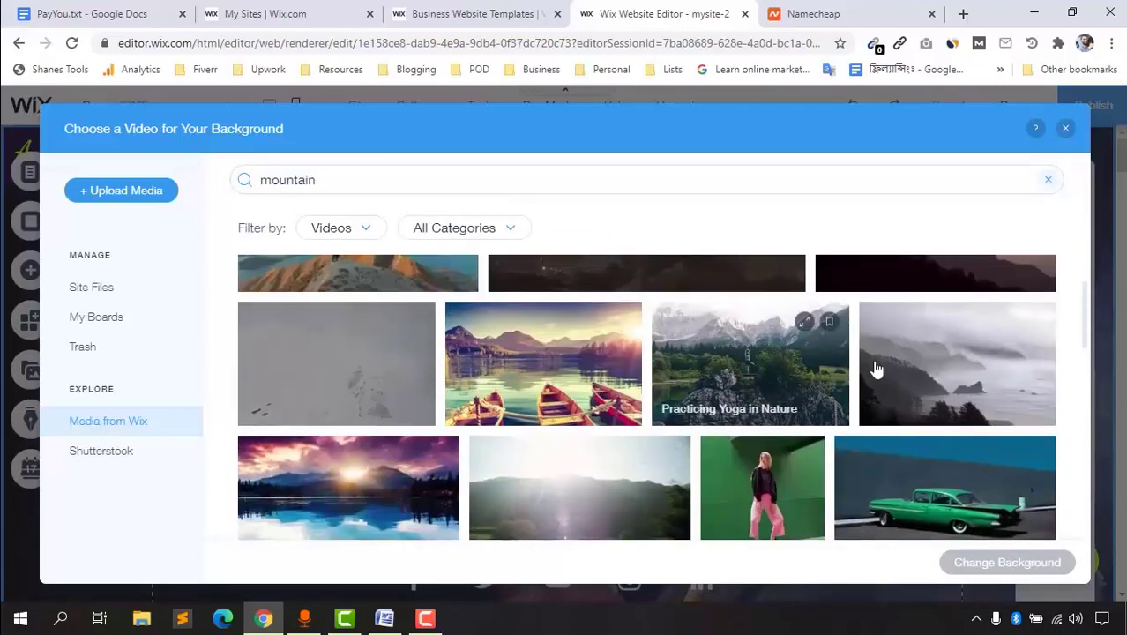
scroll(490, 382, up, 2)
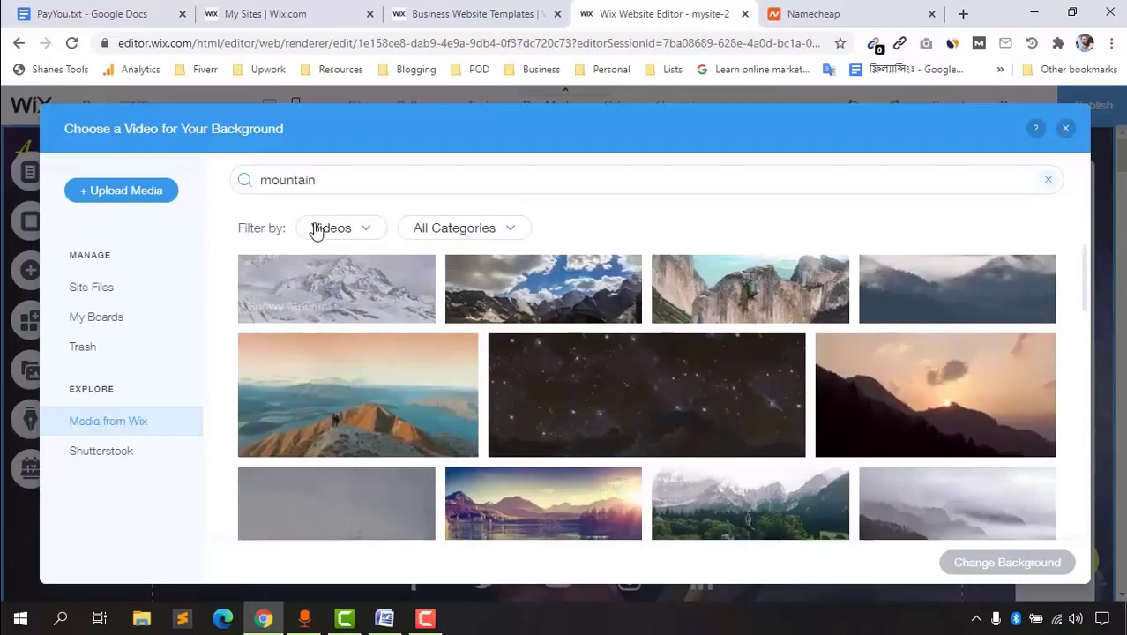
scroll(533, 398, down, 3)
scroll(410, 428, up, 4)
scroll(368, 423, down, 2)
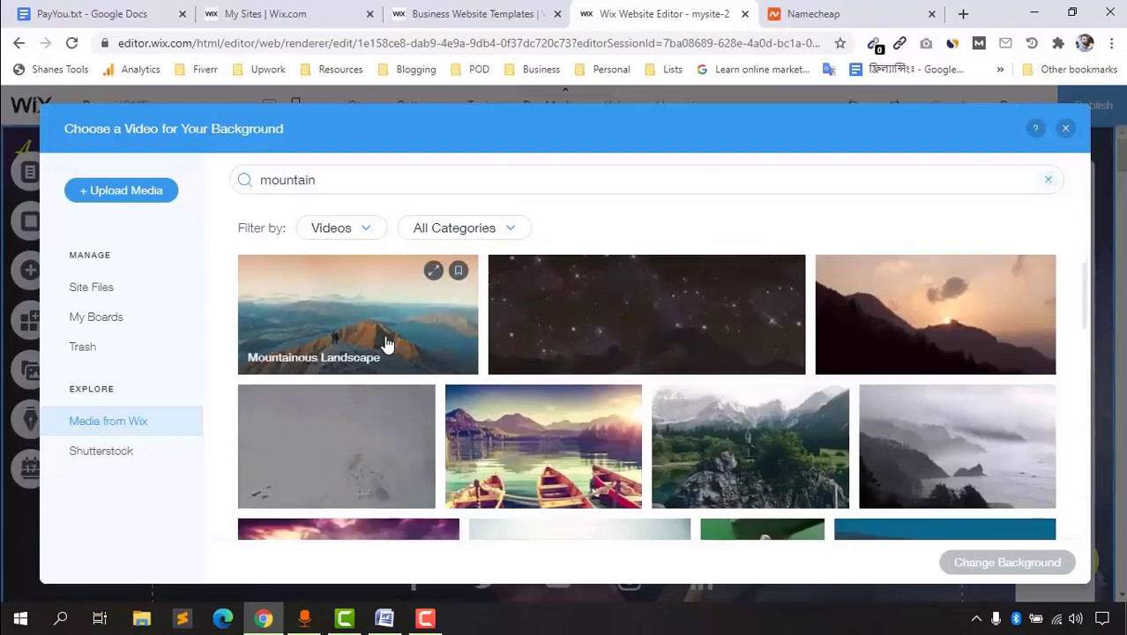
click(385, 344)
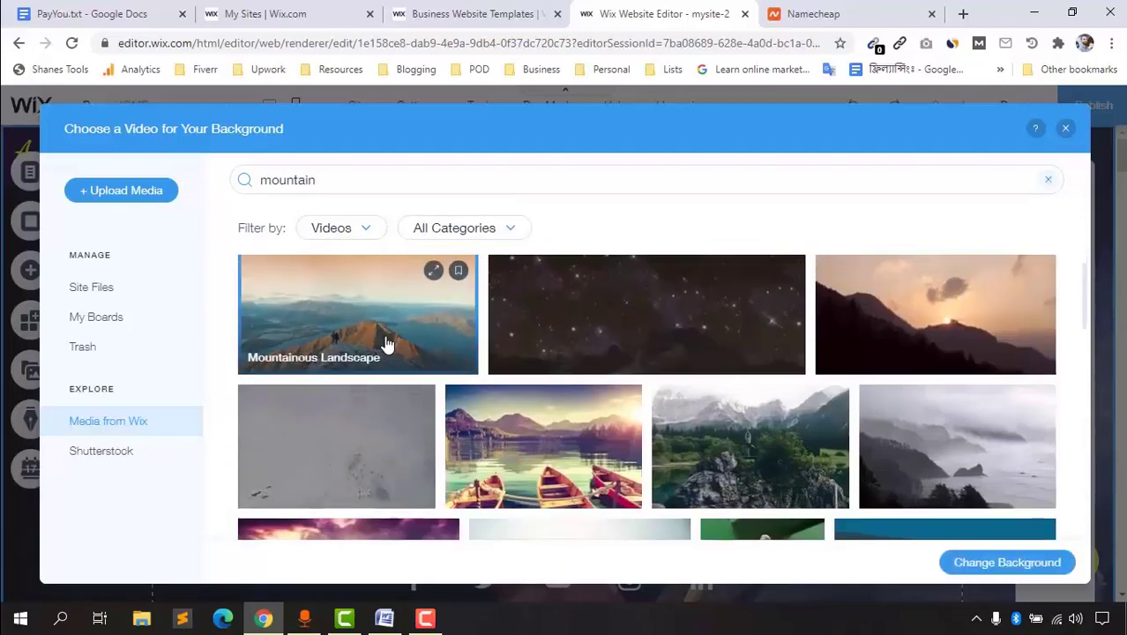
click(1036, 569)
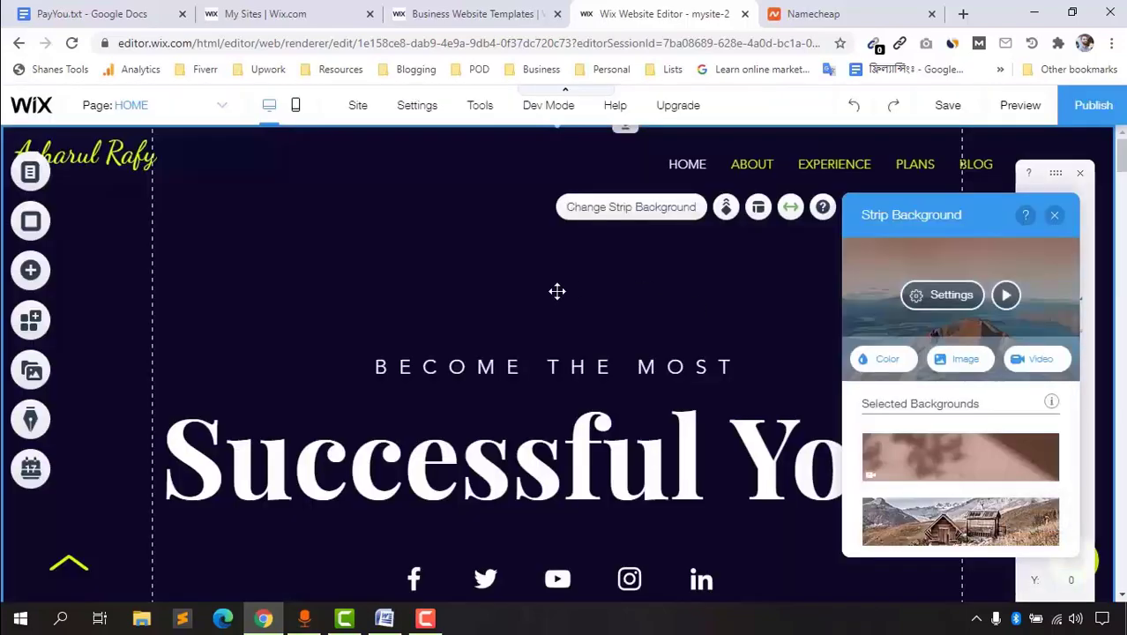
Step: Open the link settings of the social bar in the HOME page's hero strip and remove the Twitter icon
scroll(723, 294, down, 3)
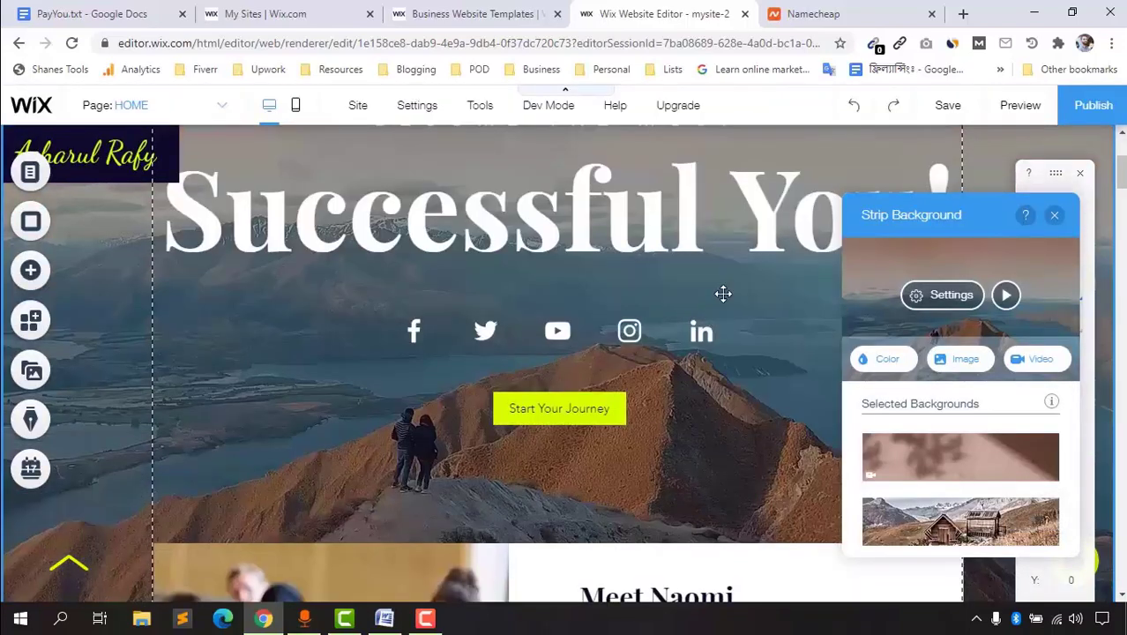
scroll(579, 344, down, 1)
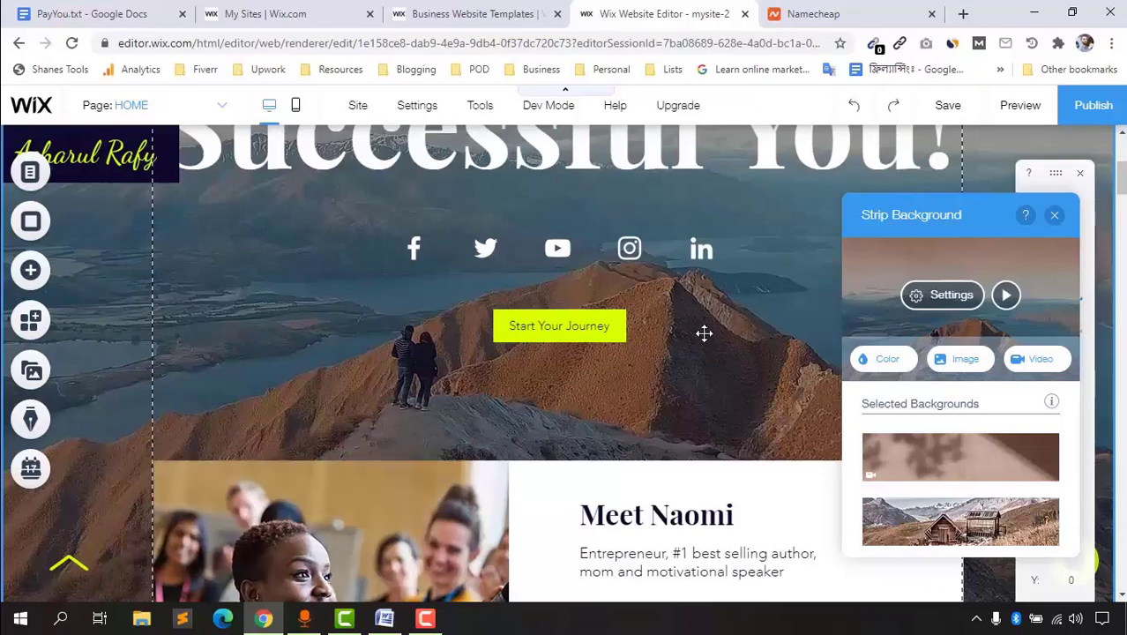
scroll(719, 349, up, 1)
scroll(738, 366, up, 1)
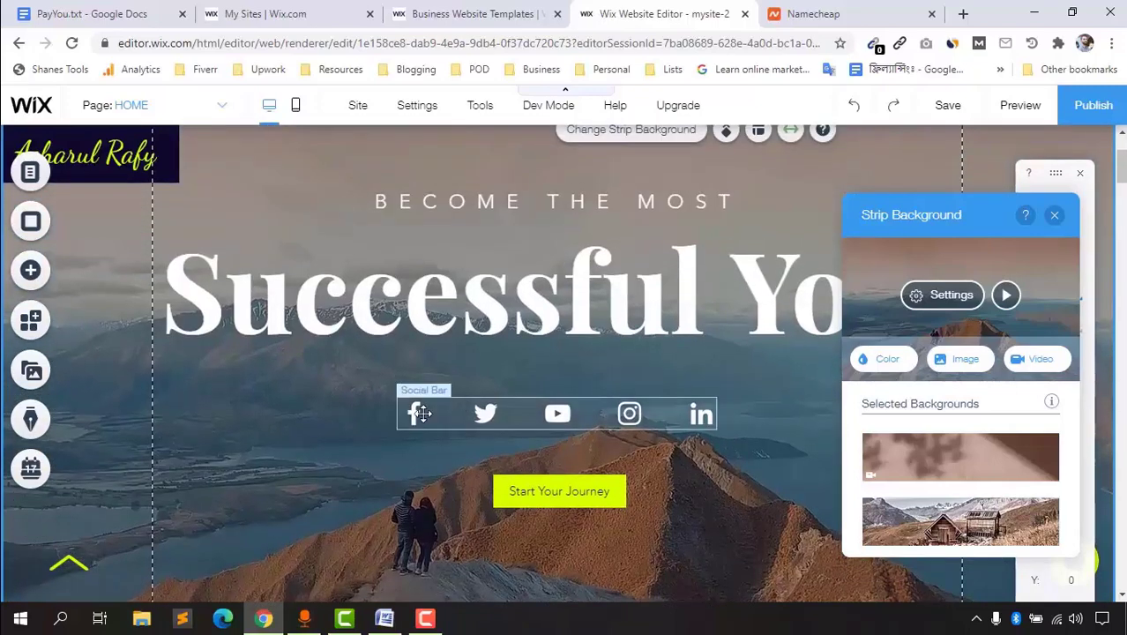
click(423, 414)
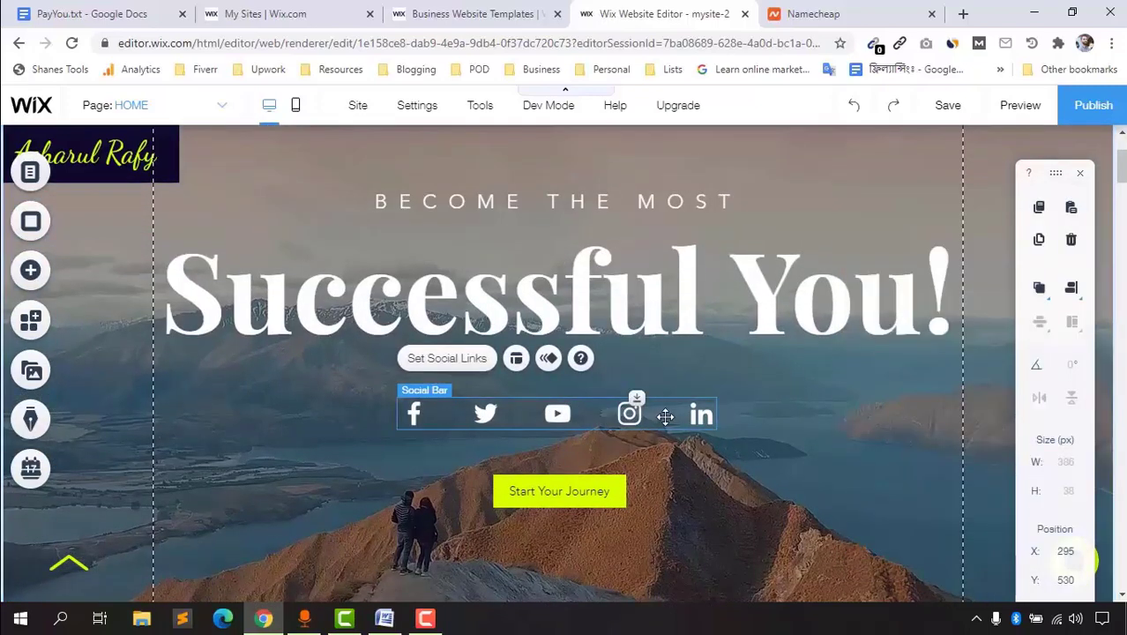
double_click(547, 418)
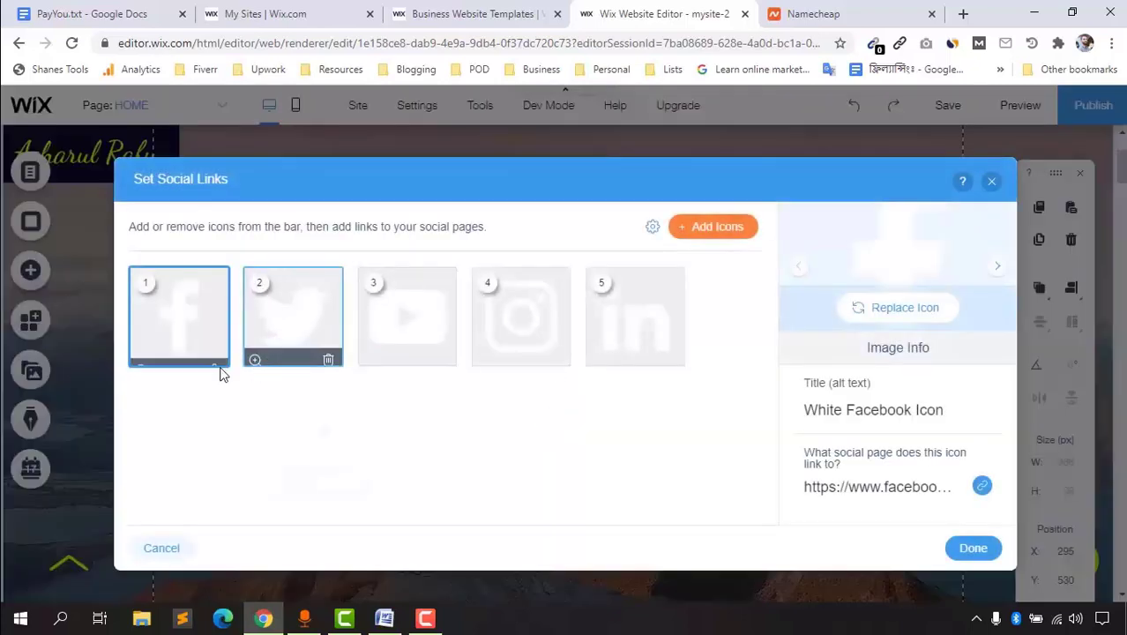
click(328, 355)
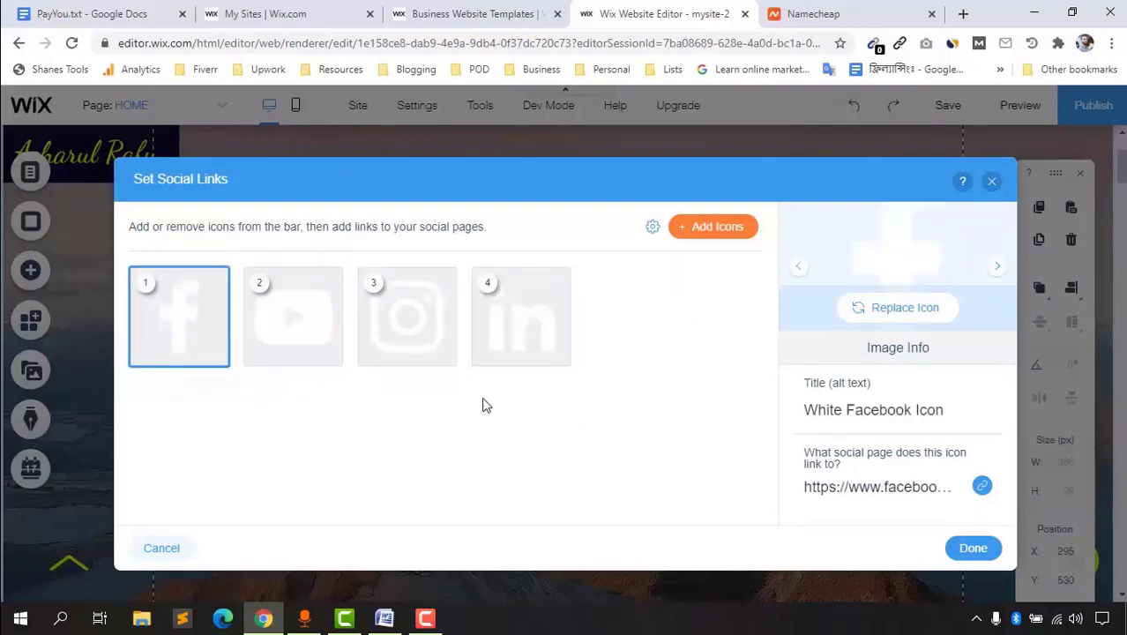
Step: Search the Wix icons for "pinterest", add the white Pinterest logo without a circle, and place it between the Instagram and LinkedIn icons
click(716, 228)
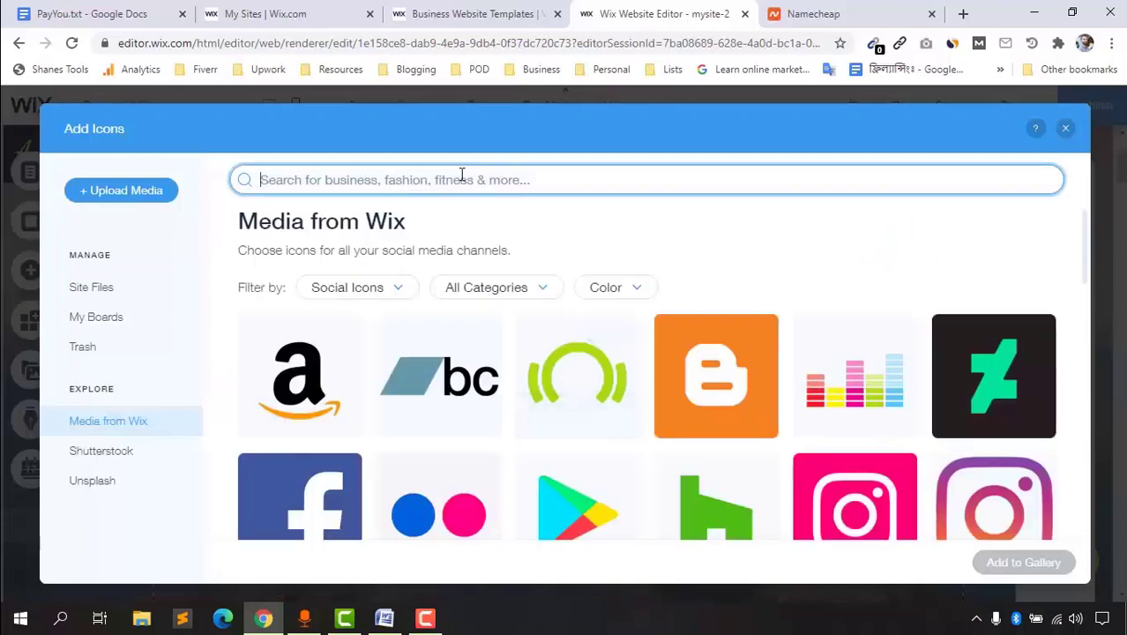
text(pi)
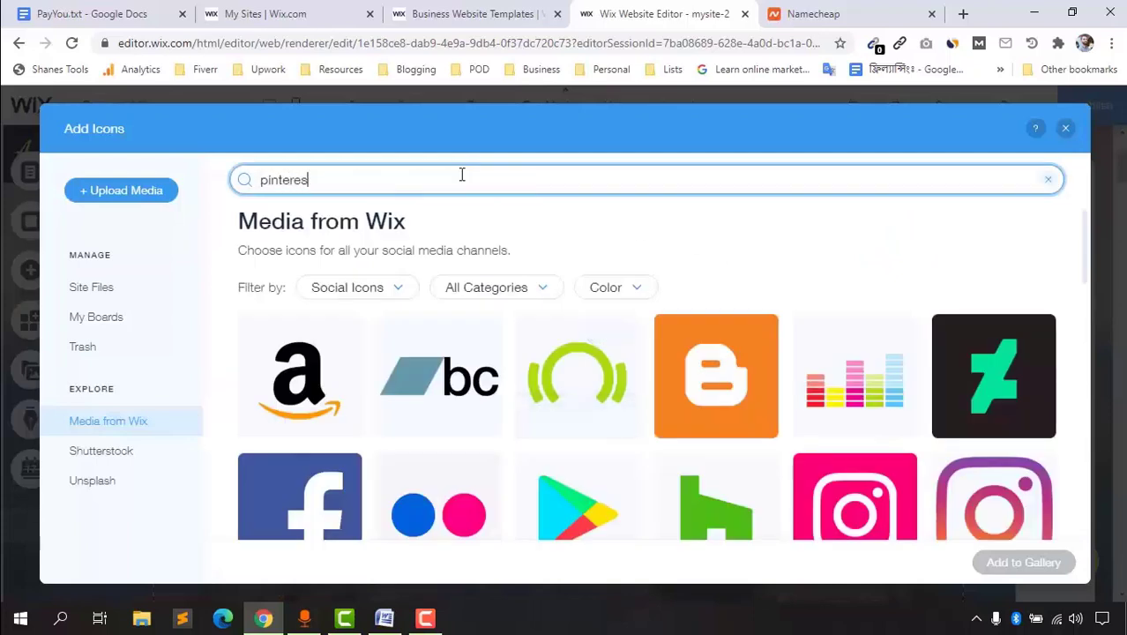
text(nteres)
key(BackSpace)
text(st)
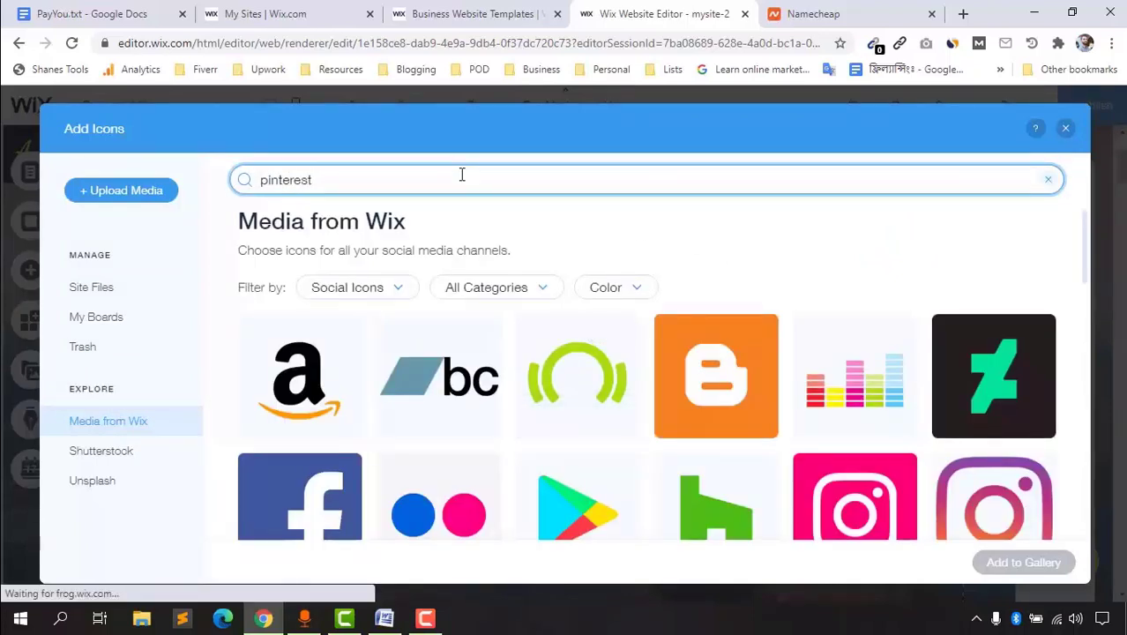
key(Return)
scroll(494, 396, down, 2)
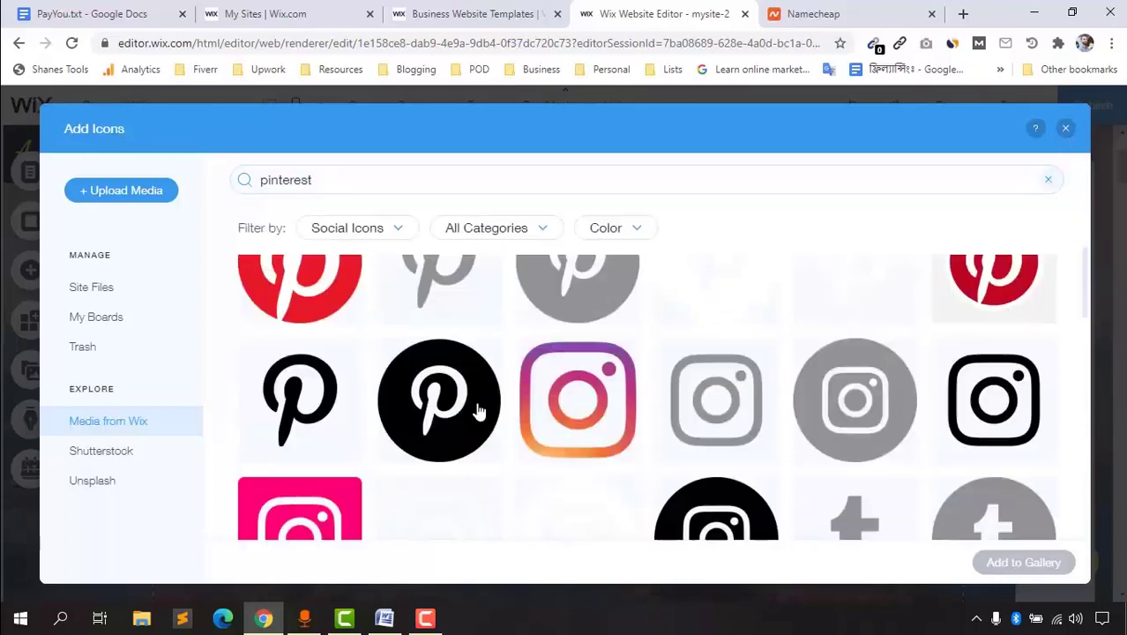
scroll(547, 397, up, 2)
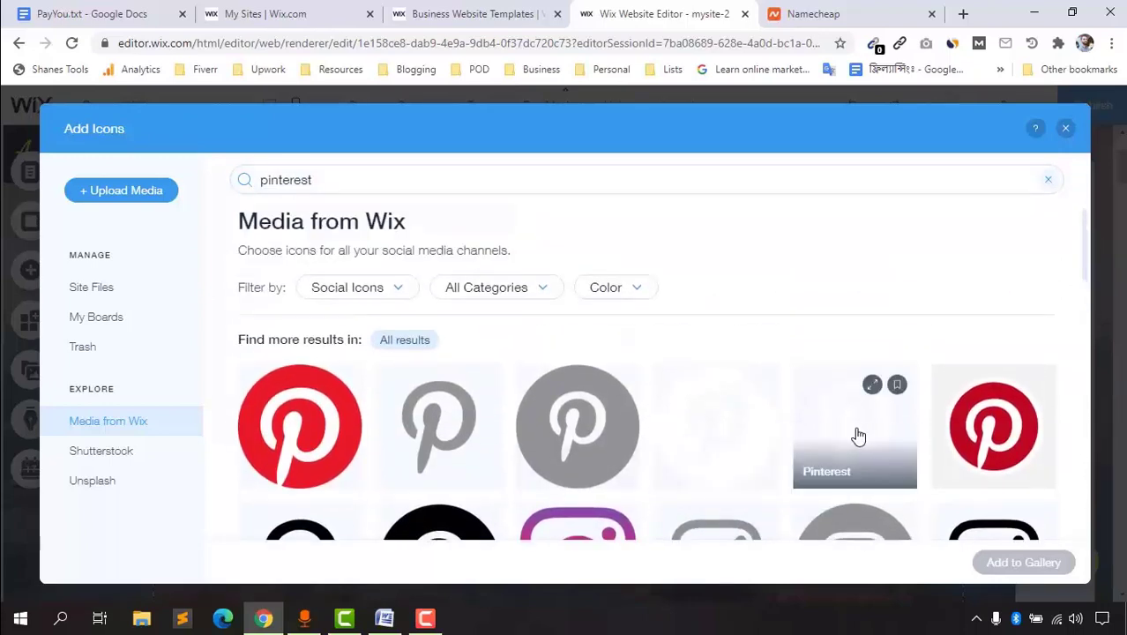
click(858, 435)
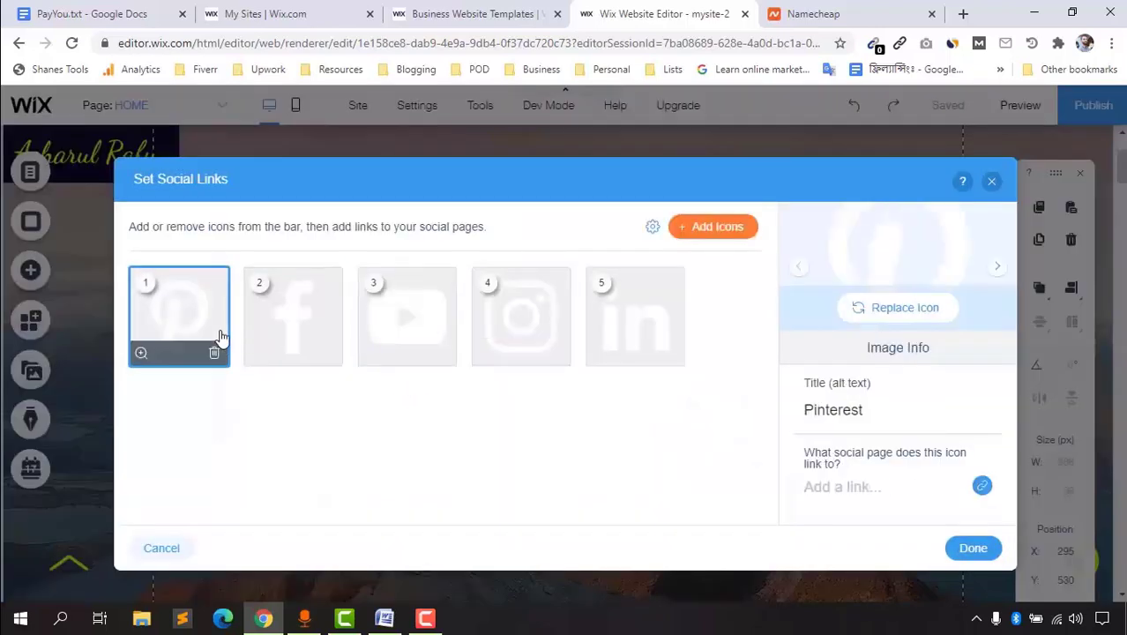
drag(163, 310, 496, 317)
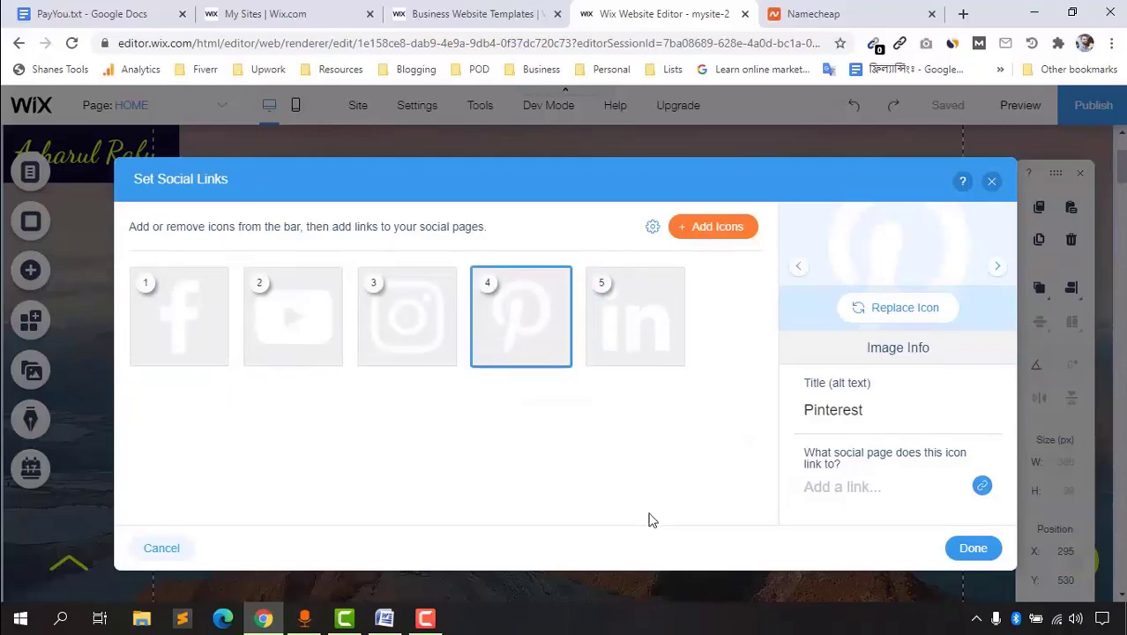
Step: Link the Facebook icon to the site owner's Facebook profile address, opening in a new window, and apply the social bar changes
click(173, 315)
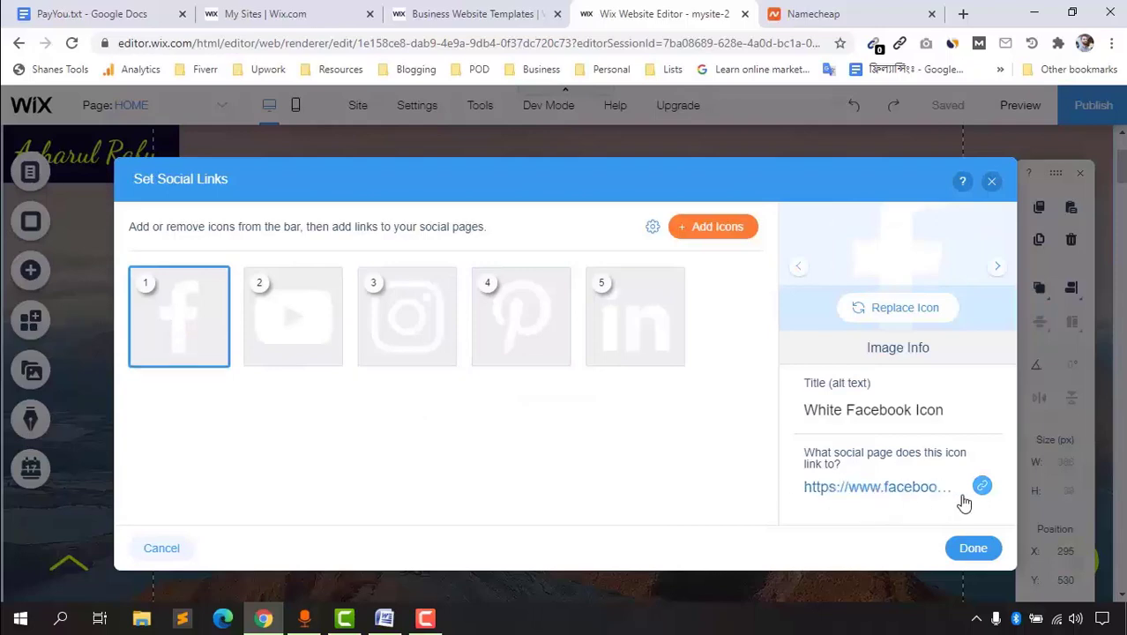
click(912, 493)
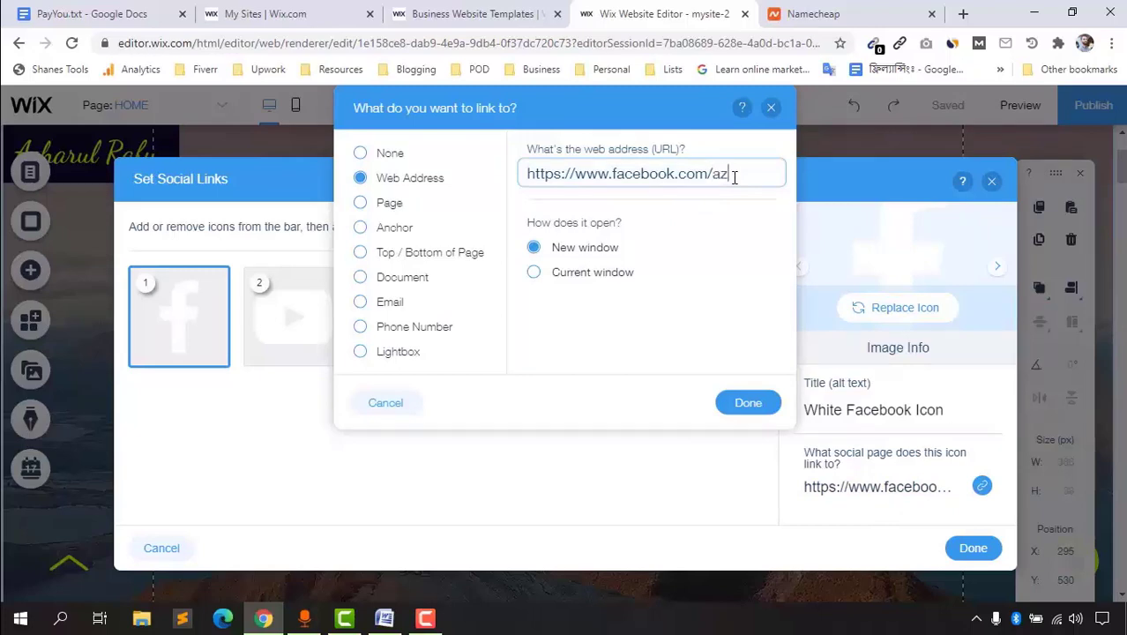
text(azharulrafy)
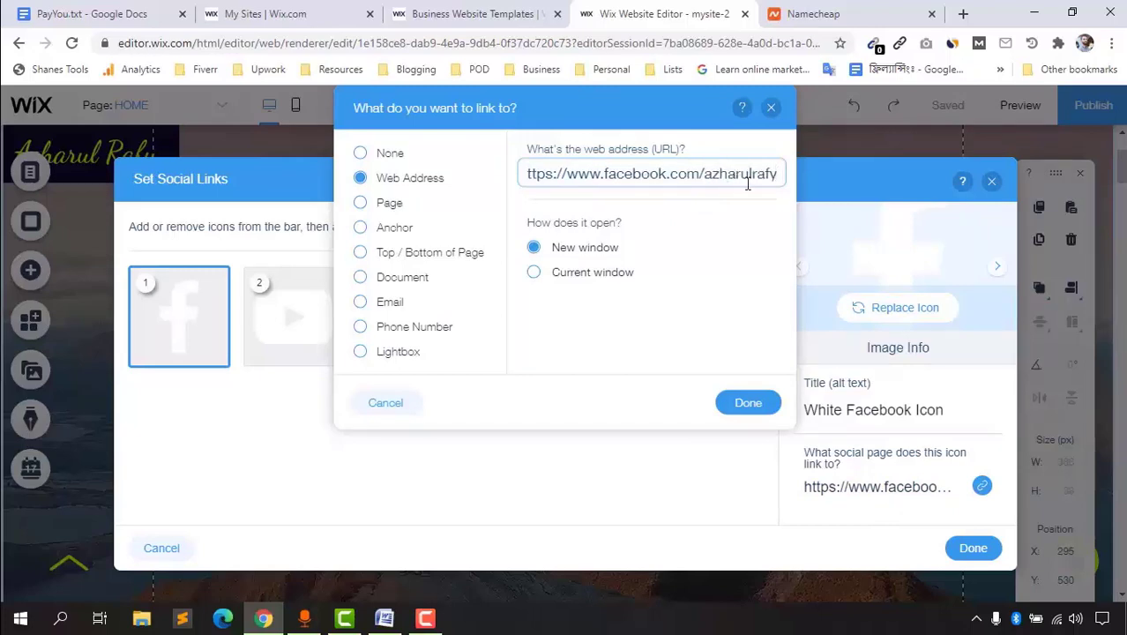
click(754, 407)
click(972, 549)
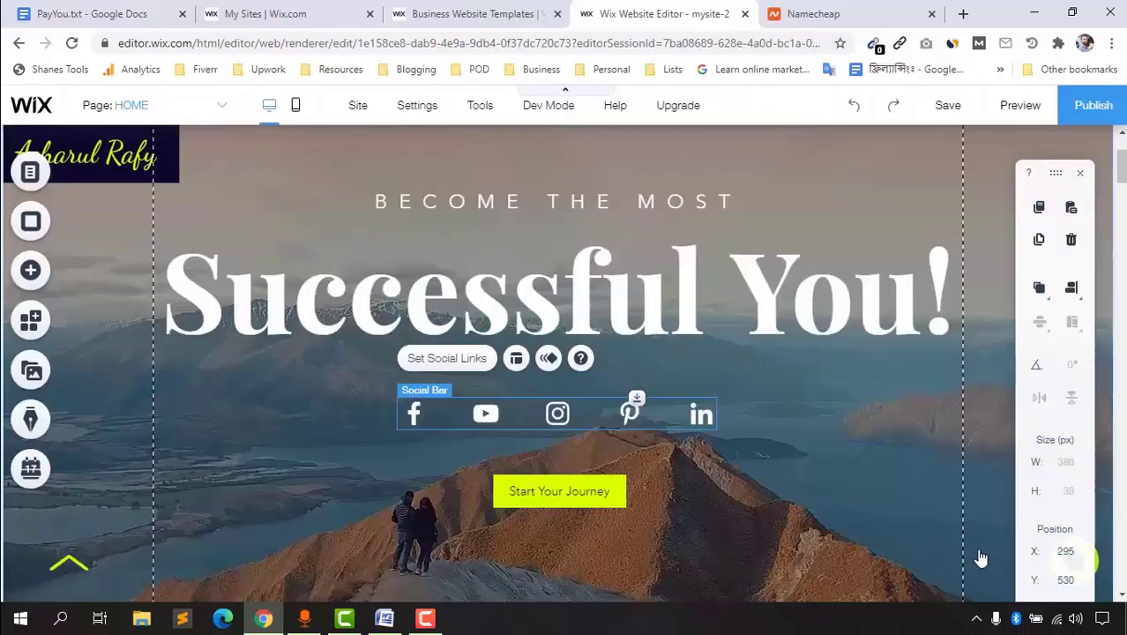
Step: Preview the HOME page, test the Facebook icon's link, and close the profile page it opens
click(1019, 106)
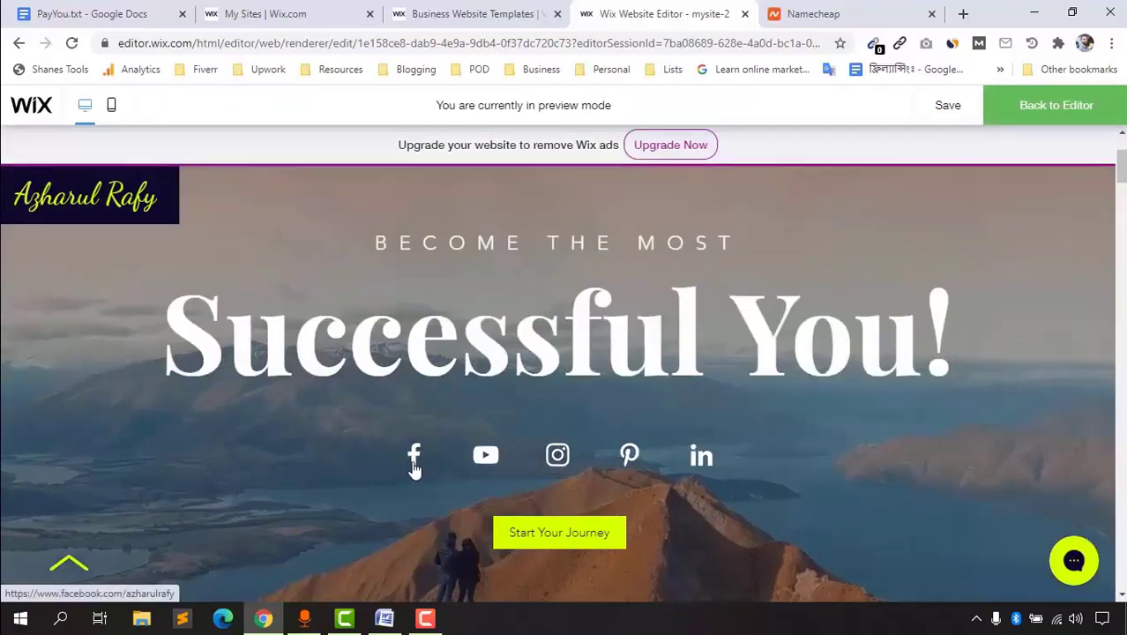
click(414, 460)
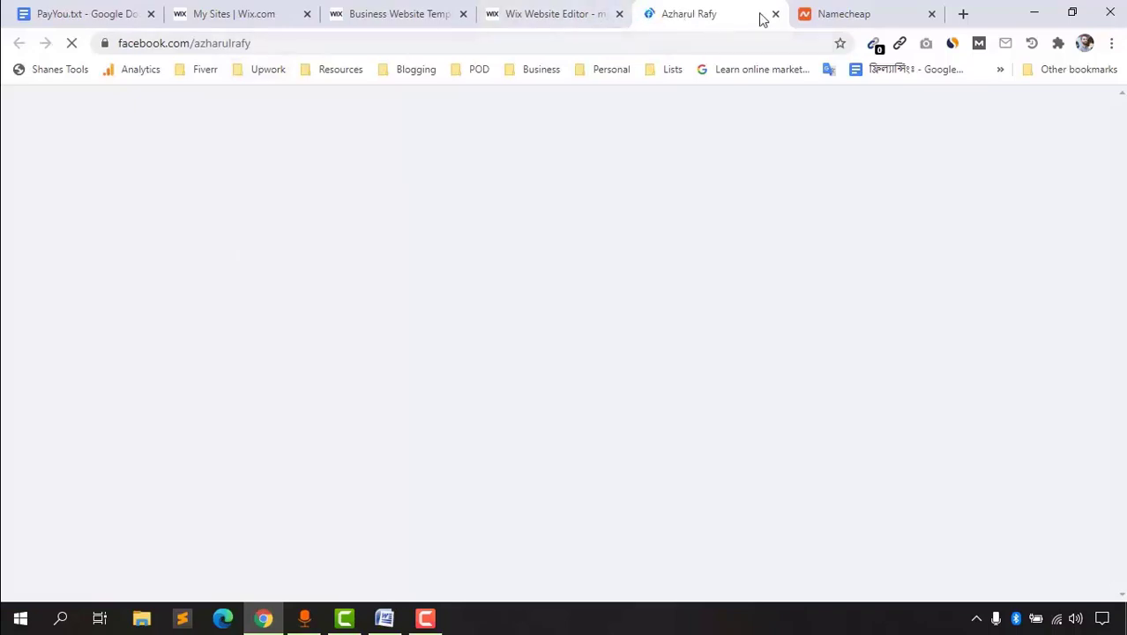
click(553, 7)
click(776, 14)
Step: Look through the previewed hero strip and introduction section, compare with the original Motivational Speaker template, and return to editing
scroll(208, 391, down, 2)
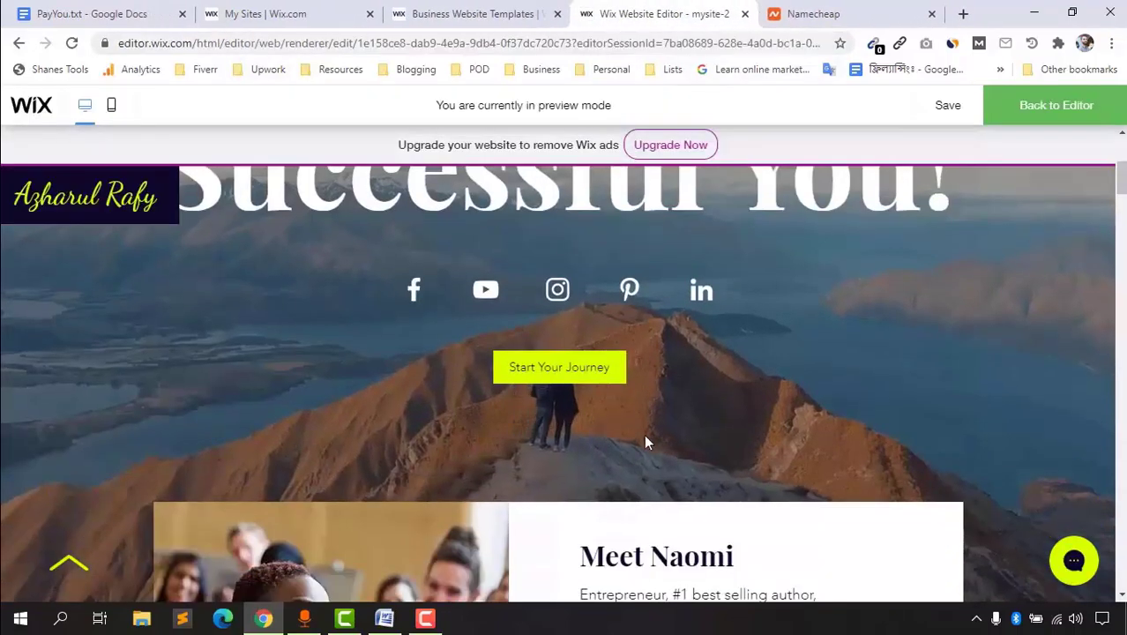
scroll(764, 455, up, 1)
scroll(804, 518, up, 1)
scroll(217, 411, down, 2)
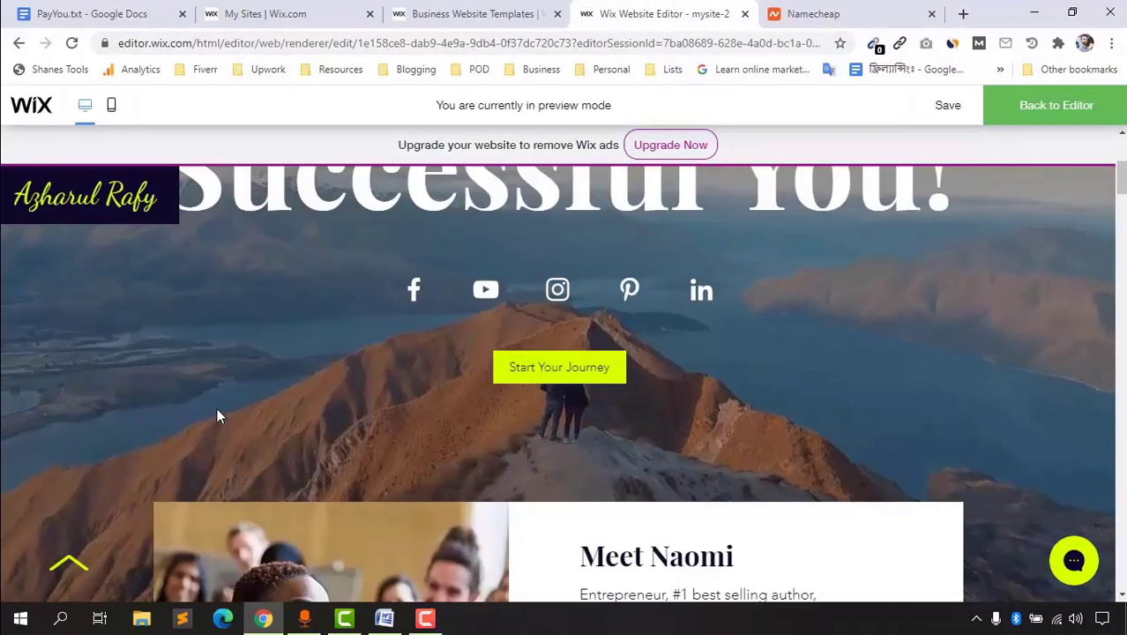
scroll(785, 407, up, 1)
scroll(790, 407, up, 1)
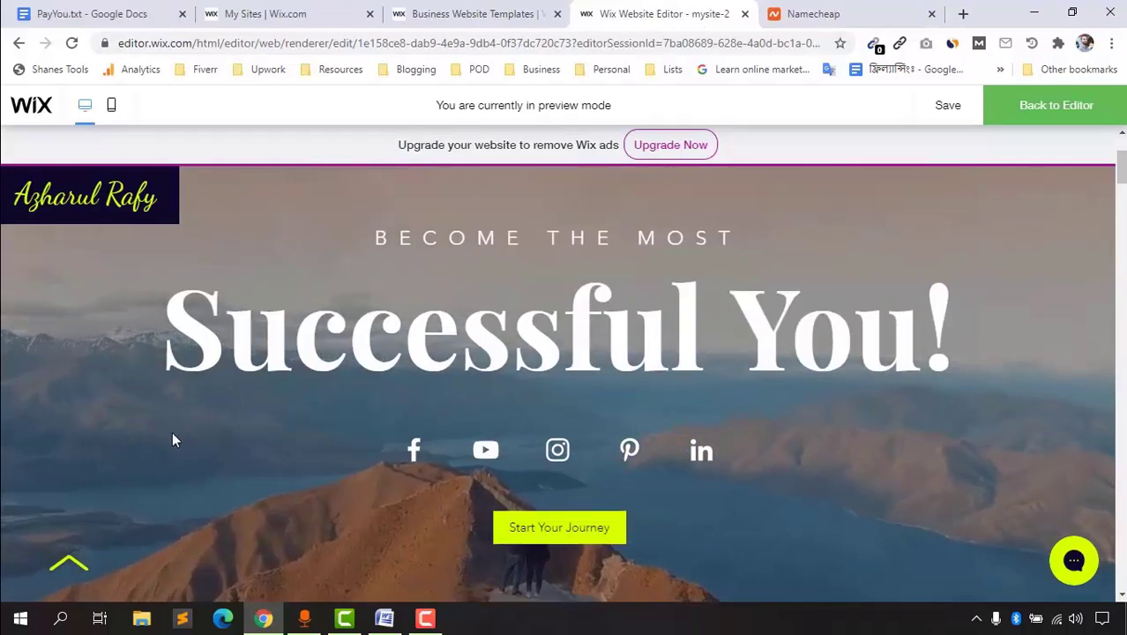
scroll(172, 431, down, 1)
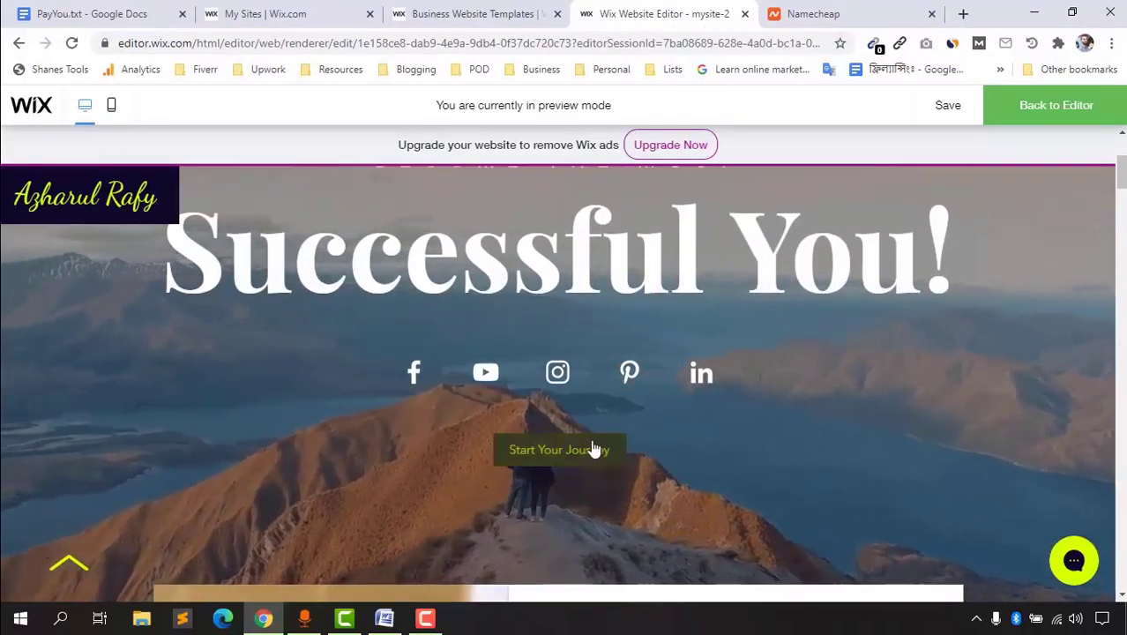
scroll(581, 433, up, 1)
scroll(538, 460, down, 1)
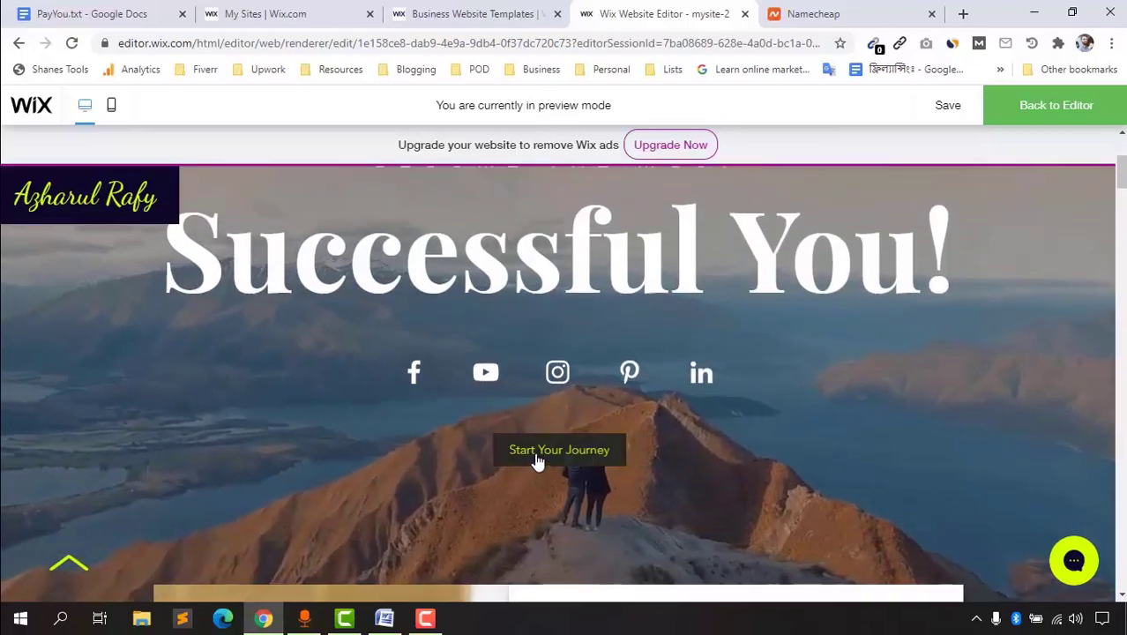
scroll(493, 441, down, 2)
scroll(428, 405, down, 2)
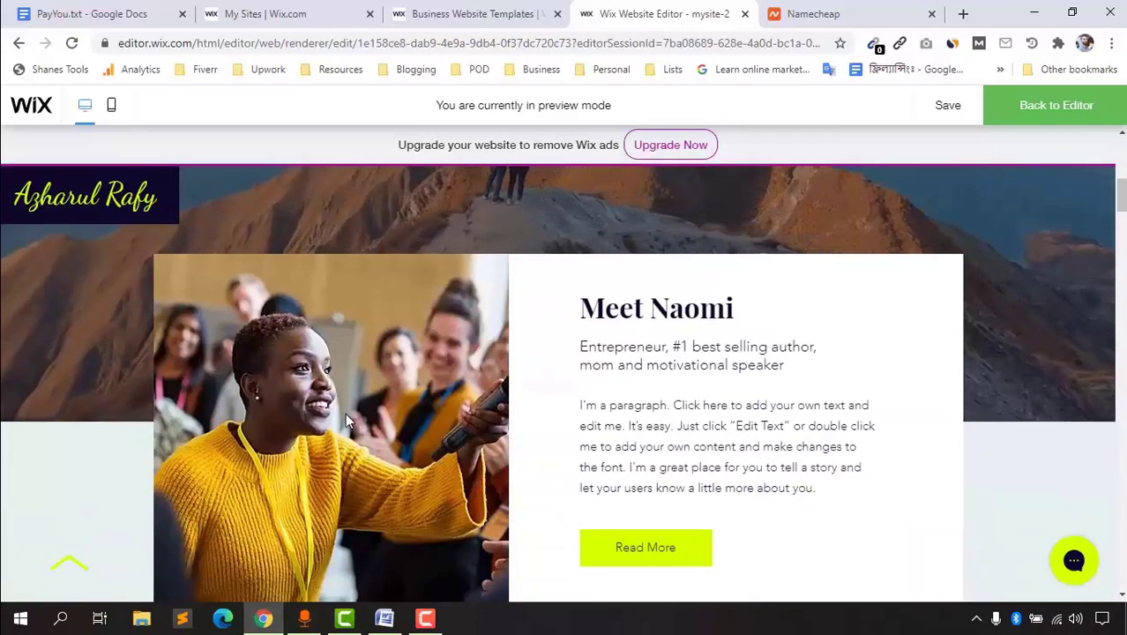
scroll(282, 405, down, 1)
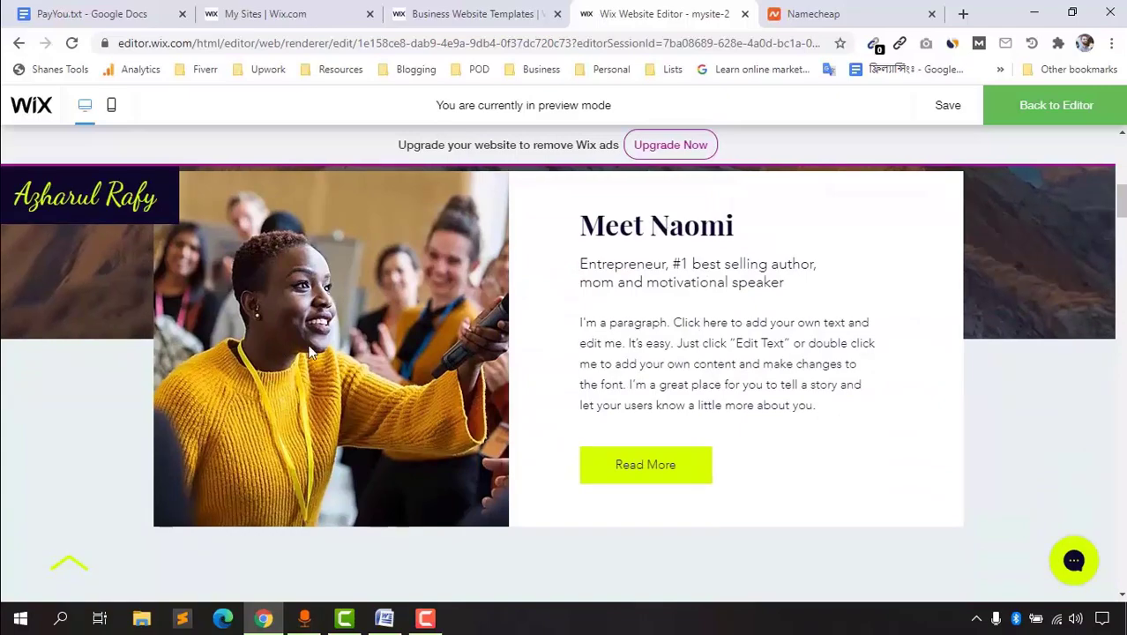
scroll(337, 463, up, 2)
click(470, 7)
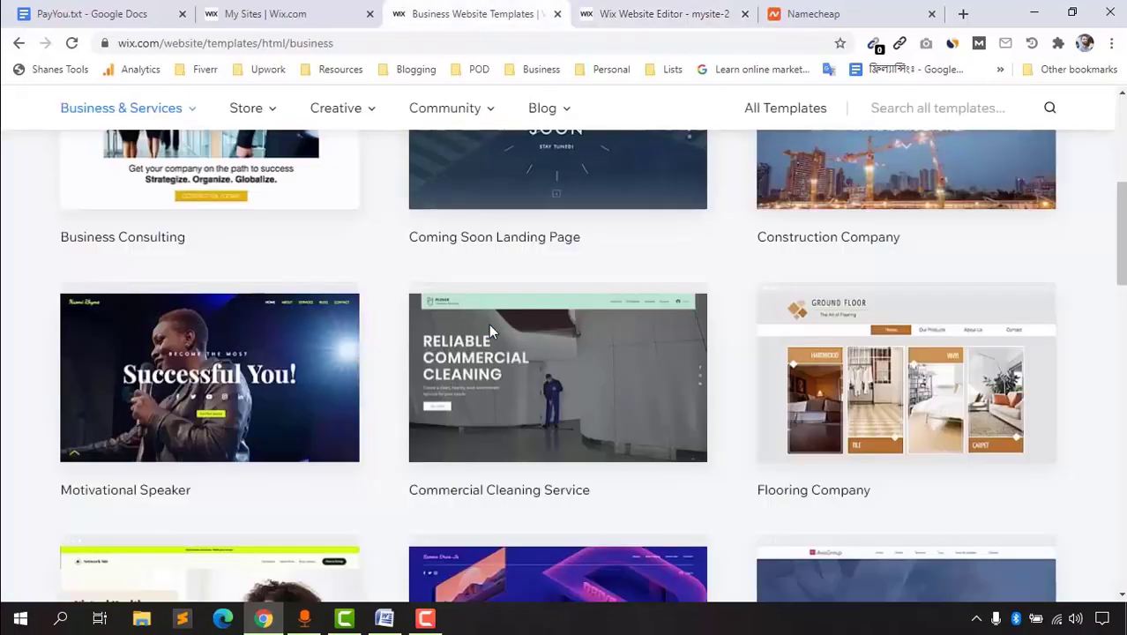
click(663, 14)
scroll(827, 182, up, 1)
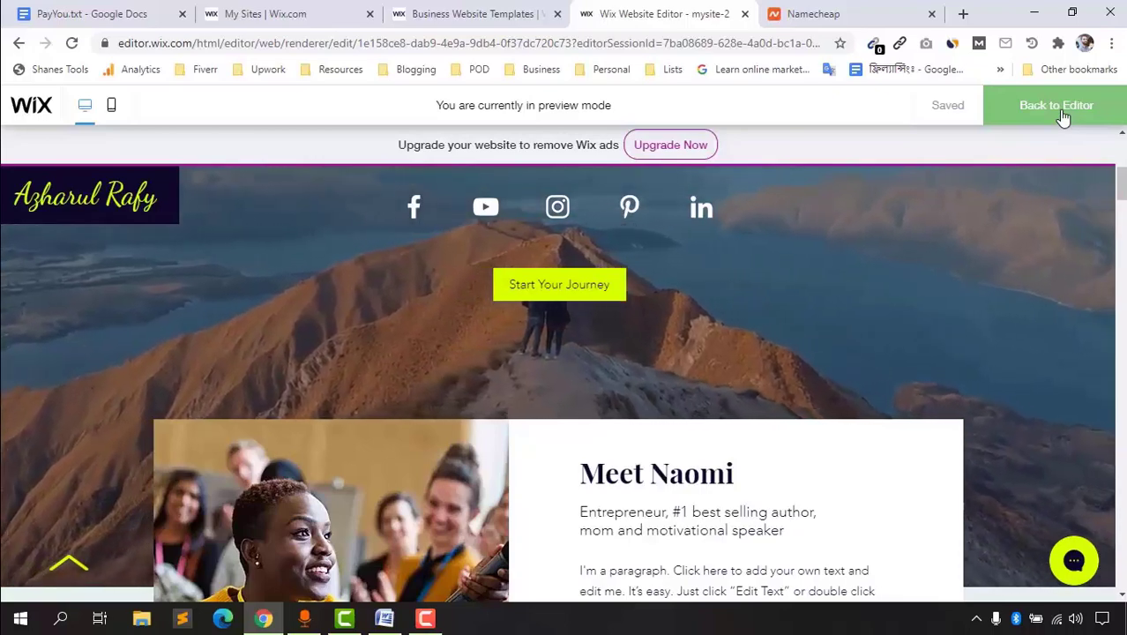
click(1064, 117)
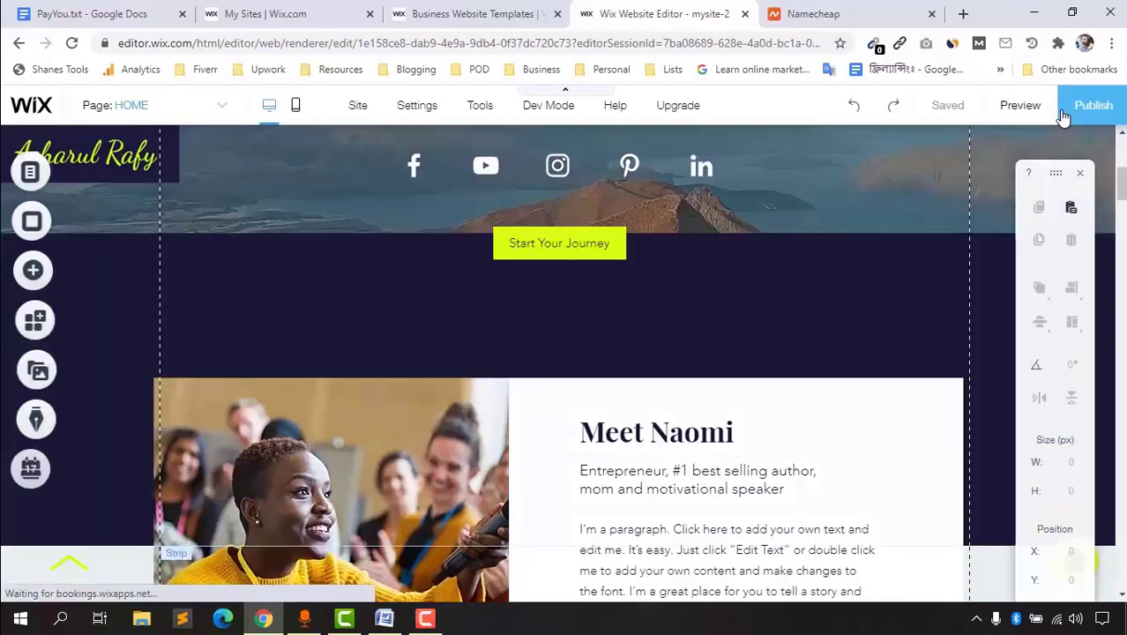
Step: Replace the introduction section's photo with the JPG portrait named after the site owner, uploaded from the Desktop folder
scroll(395, 455, down, 2)
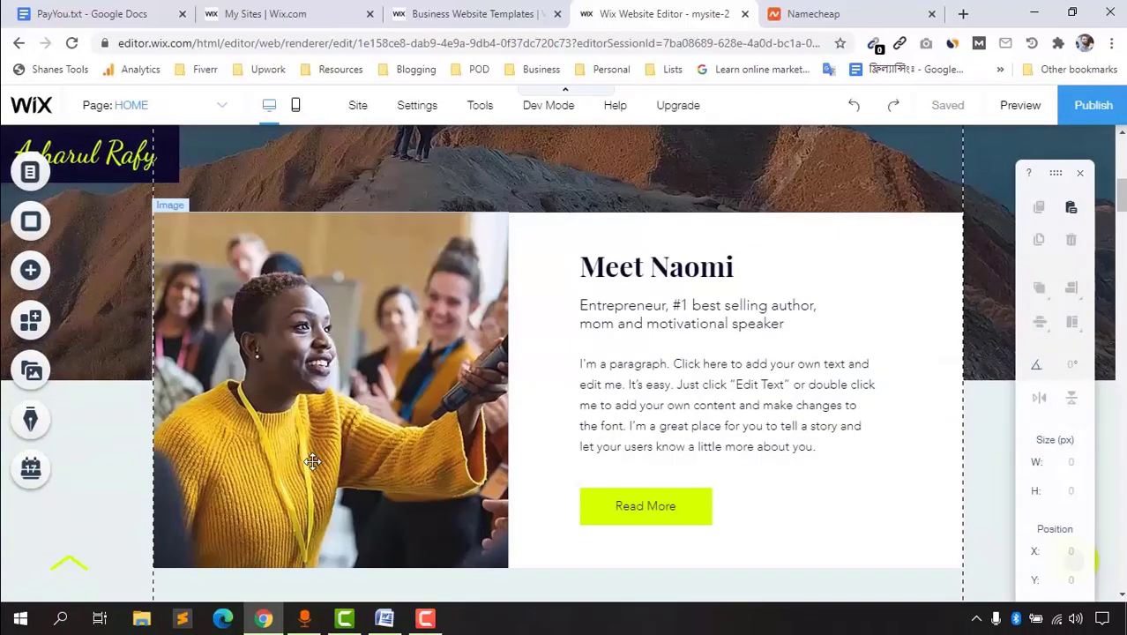
click(312, 461)
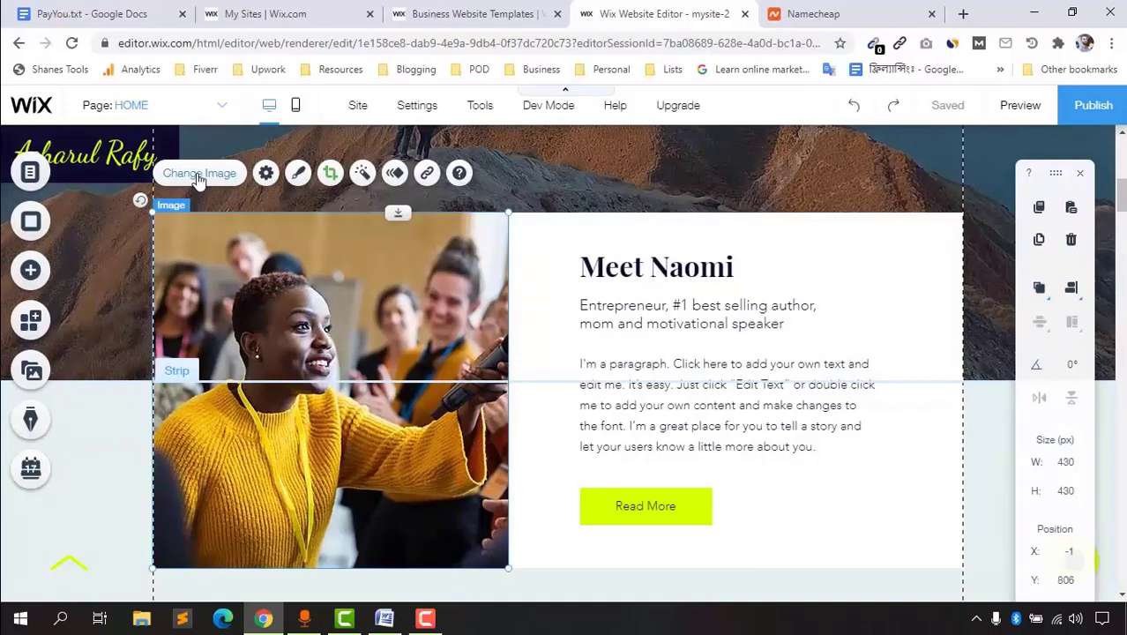
click(200, 175)
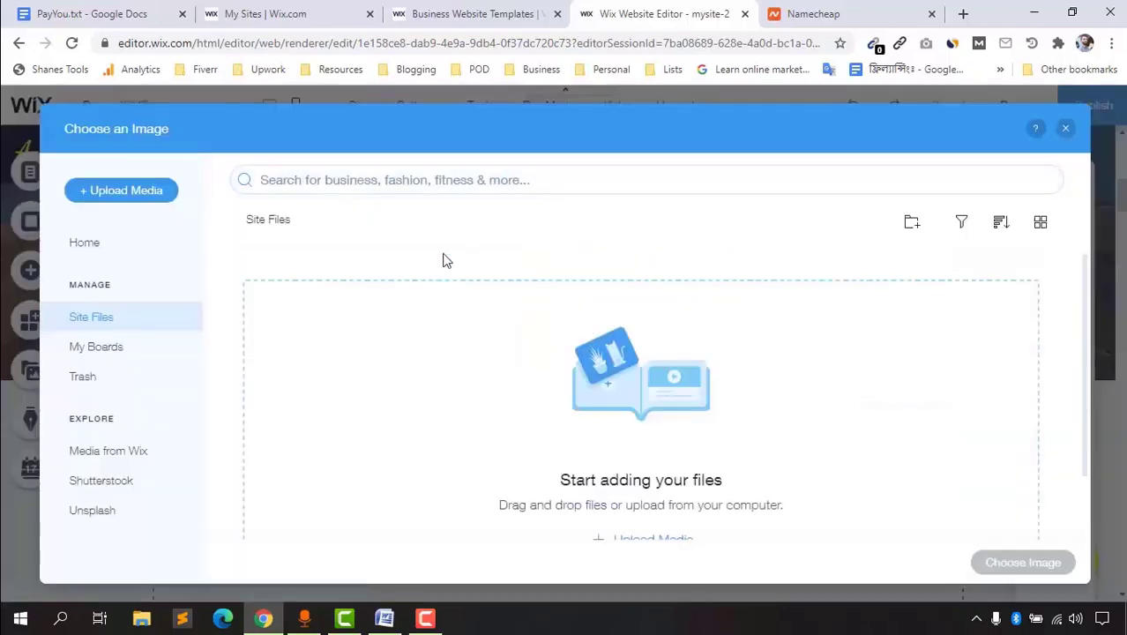
click(106, 190)
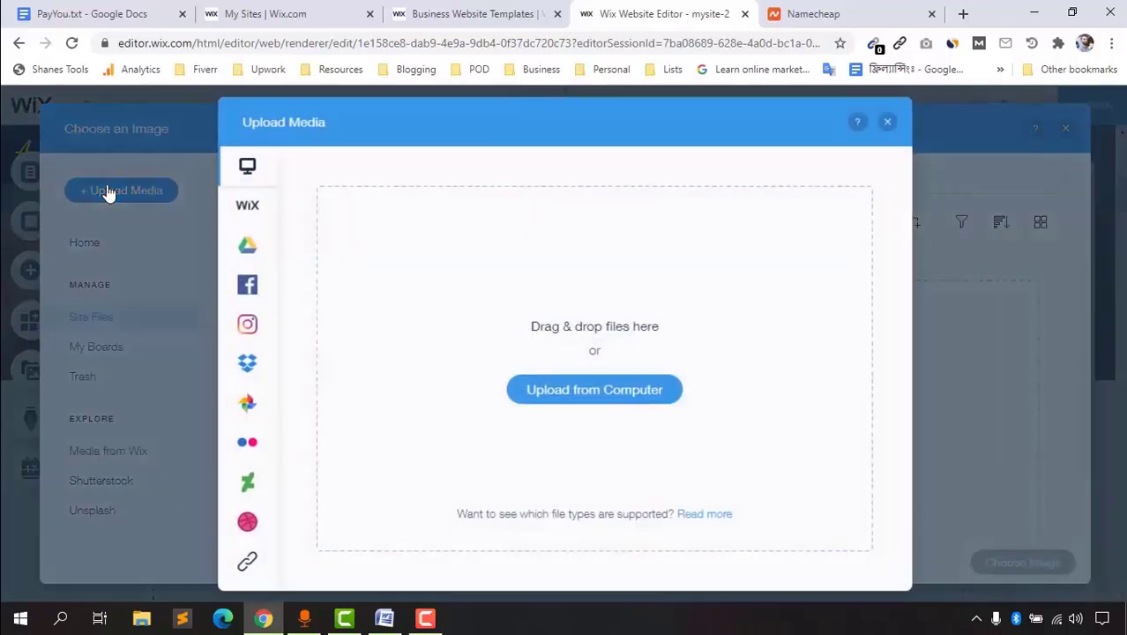
click(639, 395)
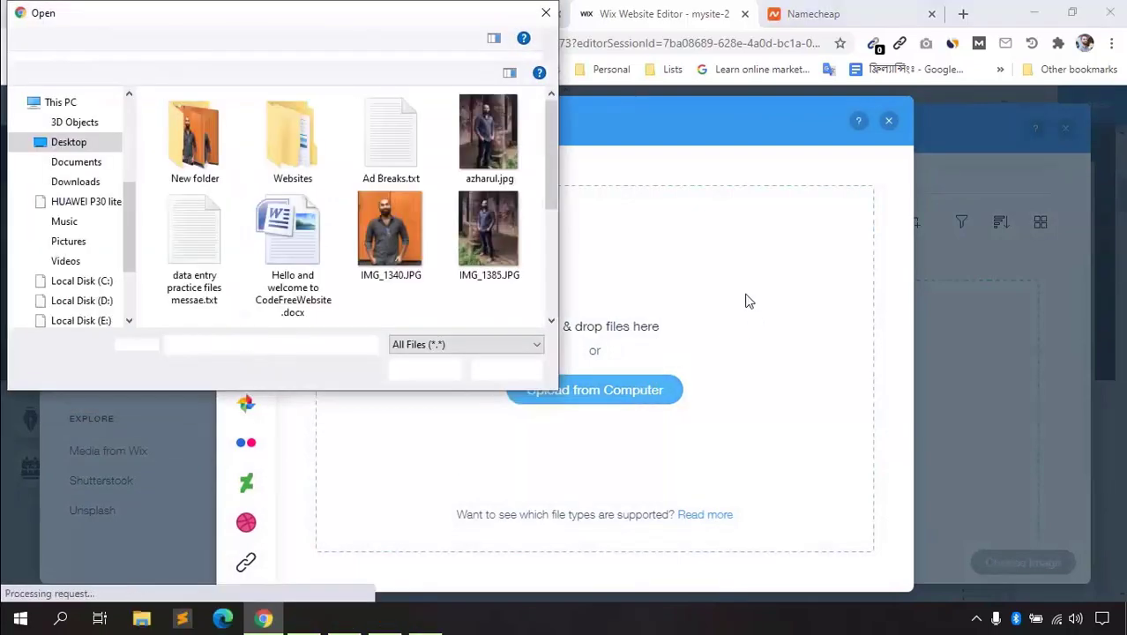
click(381, 243)
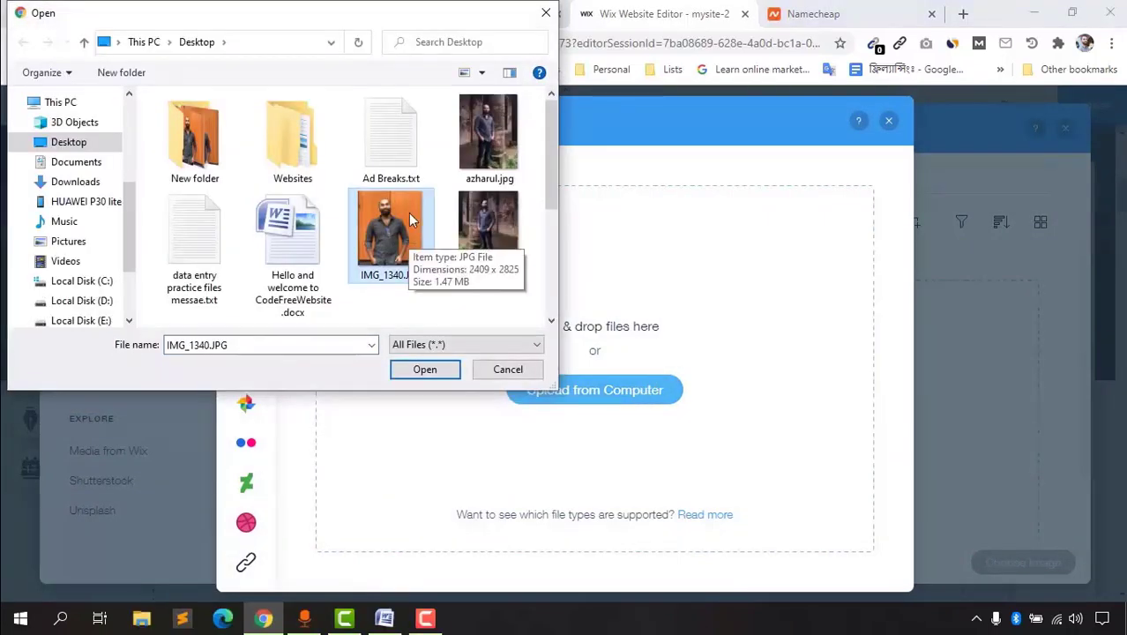
click(507, 146)
click(406, 370)
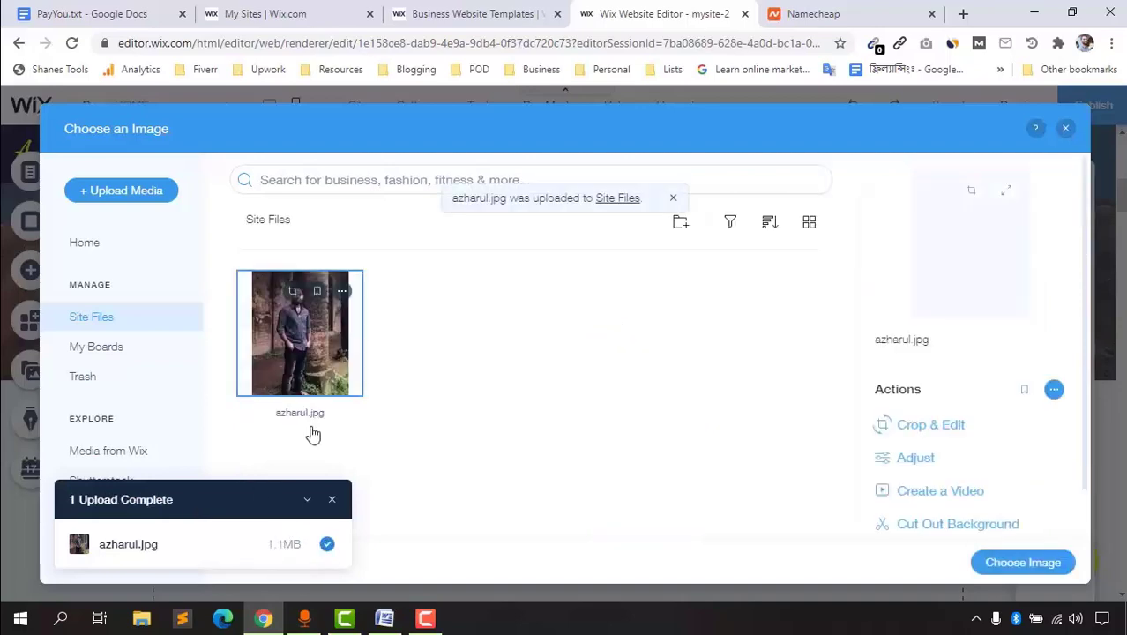
click(1026, 575)
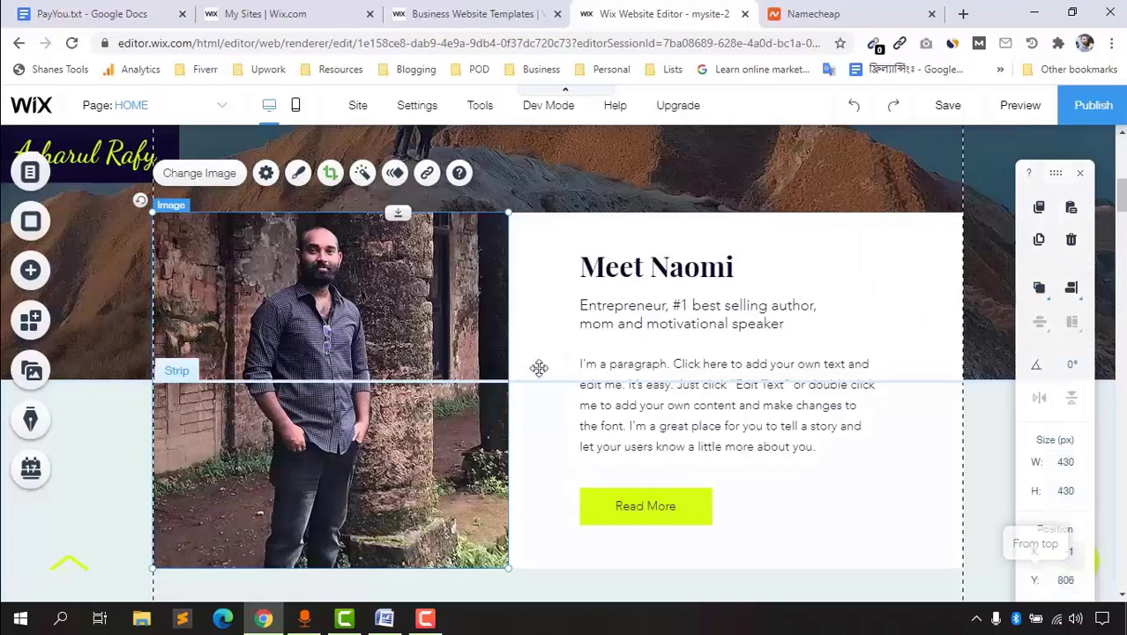
Step: Crop the lower part off the uploaded portrait to about 1331 × 1420 px, save it, and use the edited version in the introduction section
scroll(339, 494, down, 1)
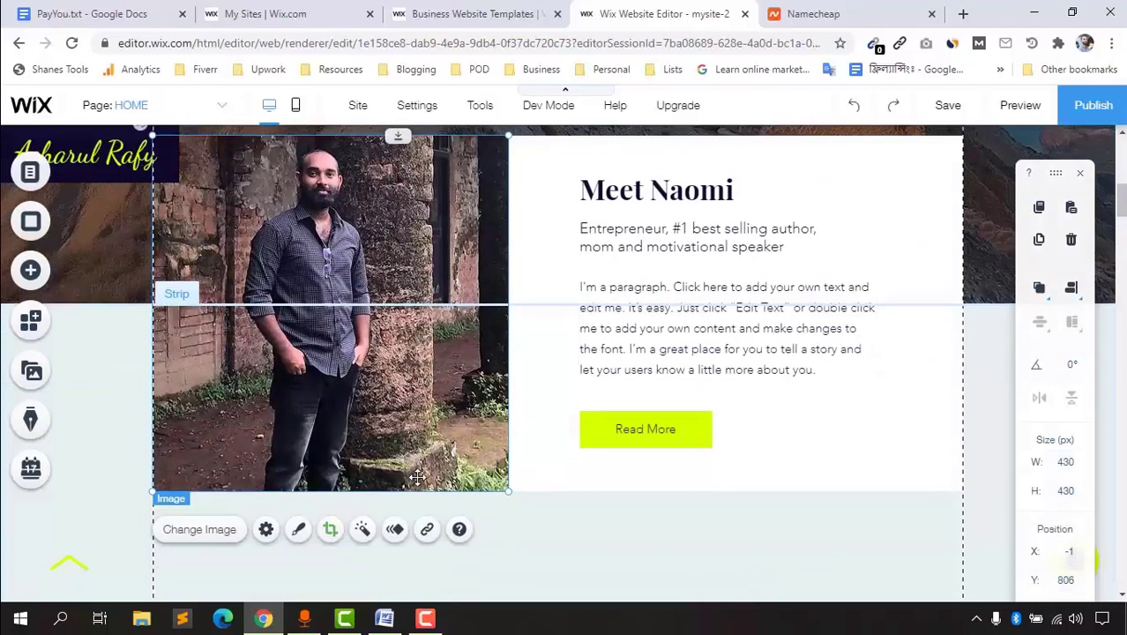
scroll(335, 441, up, 1)
scroll(324, 357, down, 2)
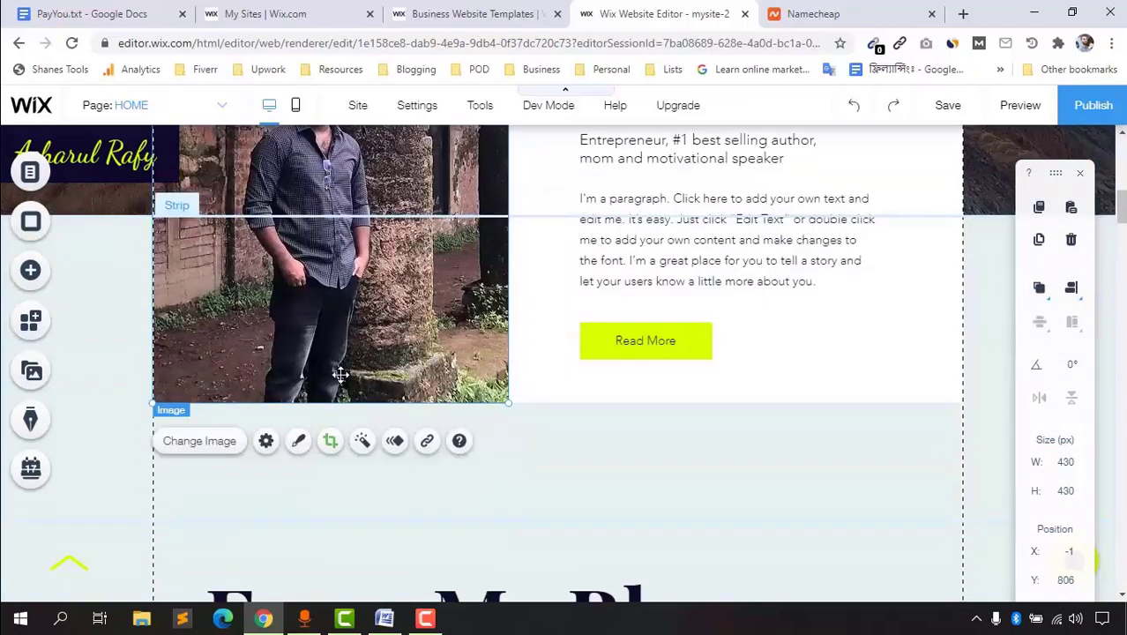
scroll(341, 375, up, 2)
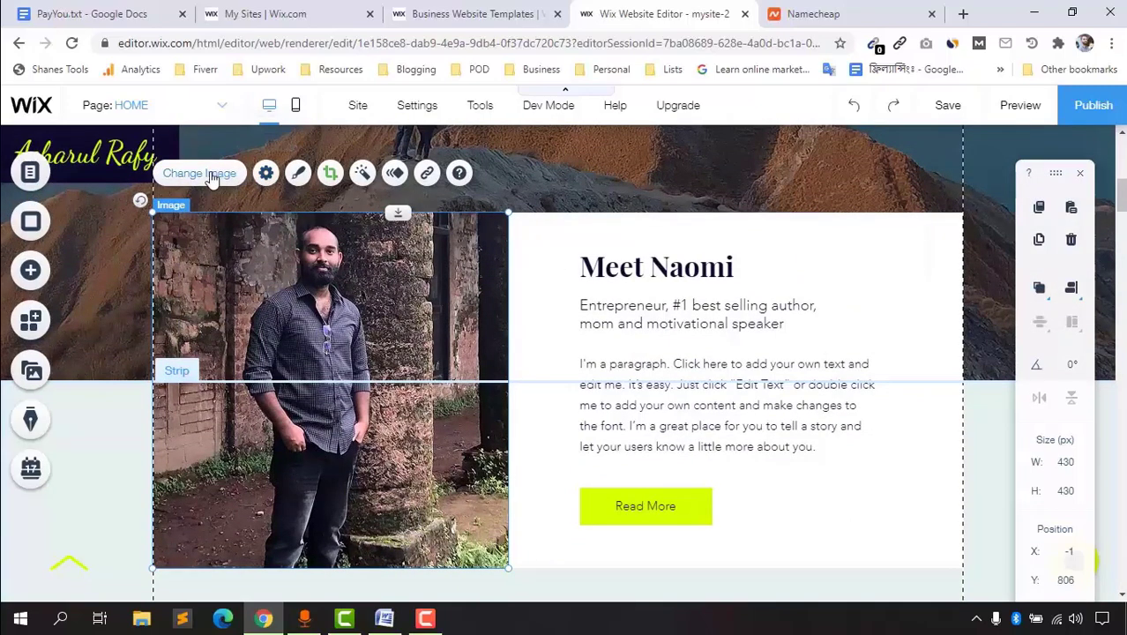
click(231, 178)
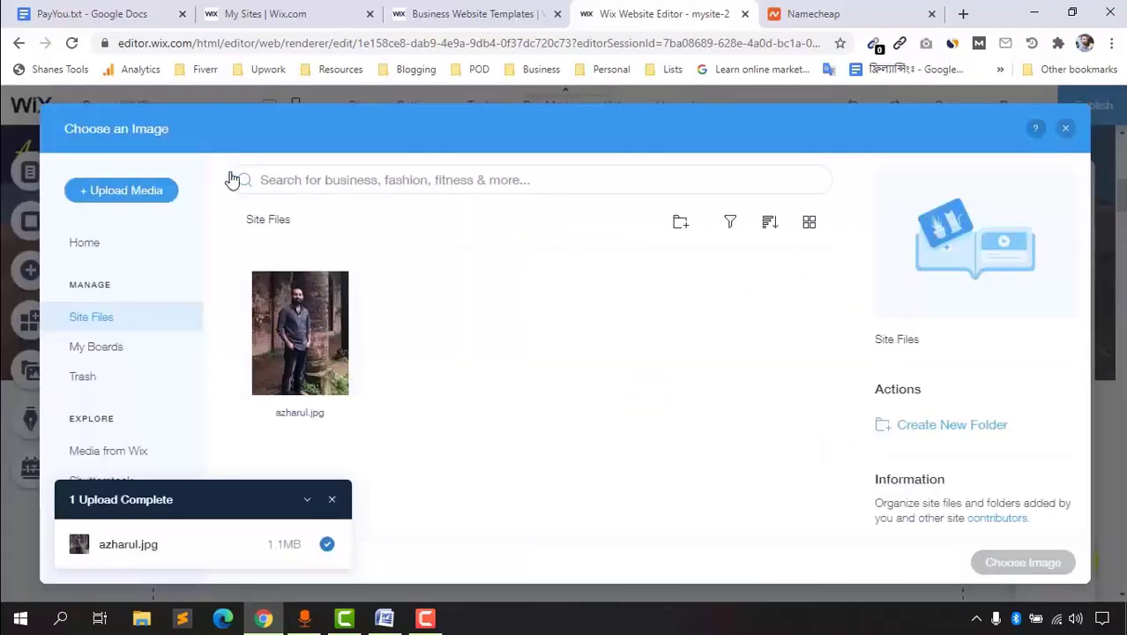
click(308, 329)
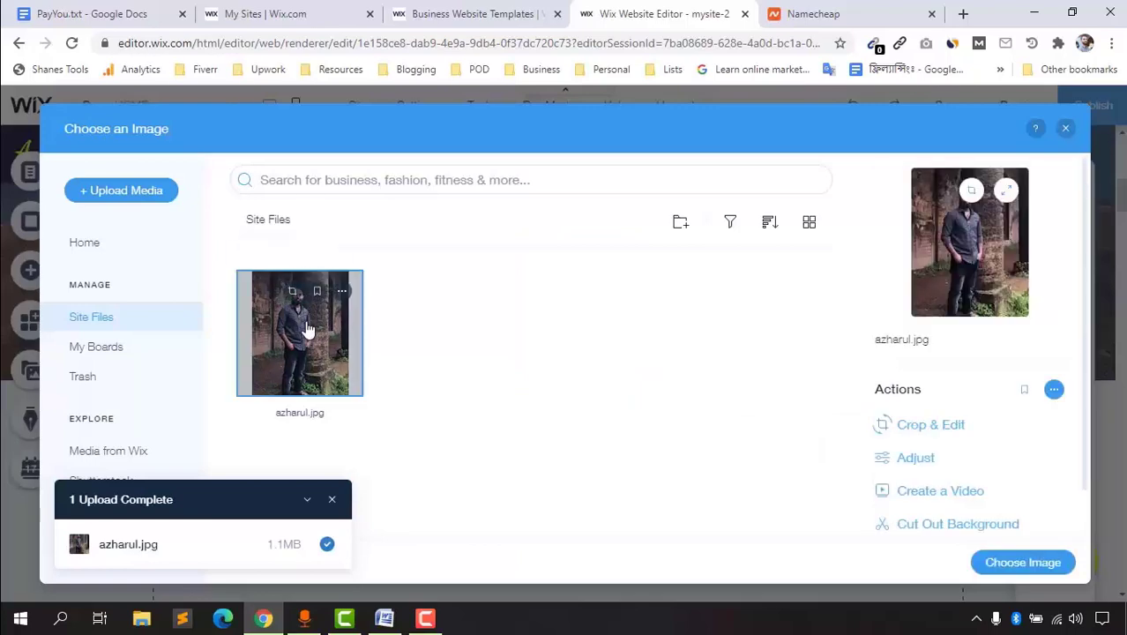
click(933, 429)
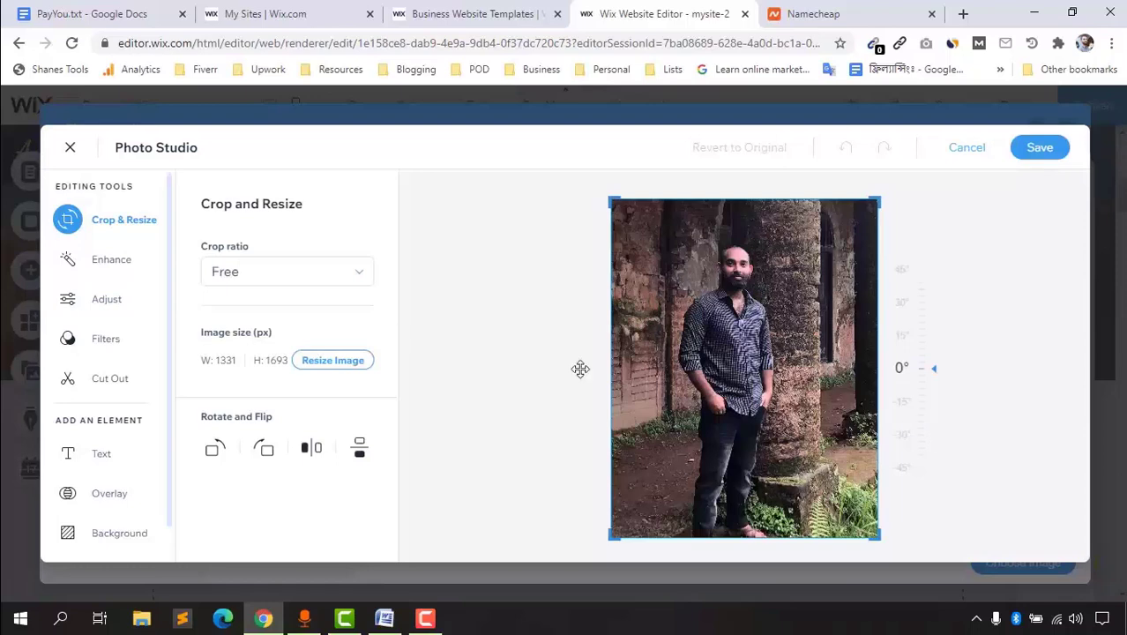
drag(876, 535, 879, 483)
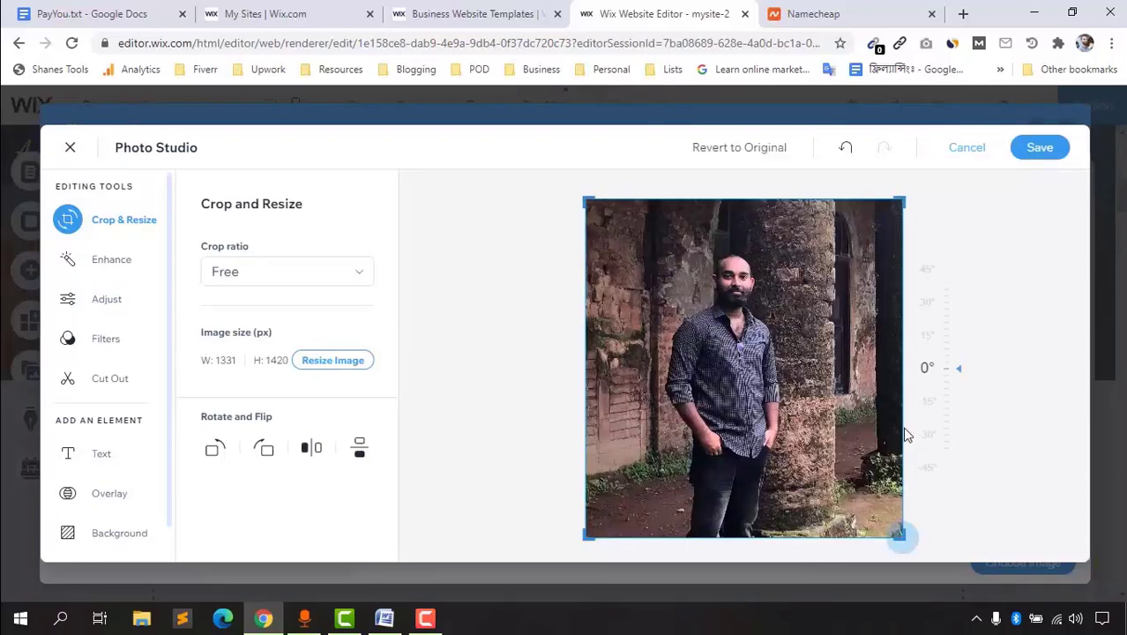
click(1037, 149)
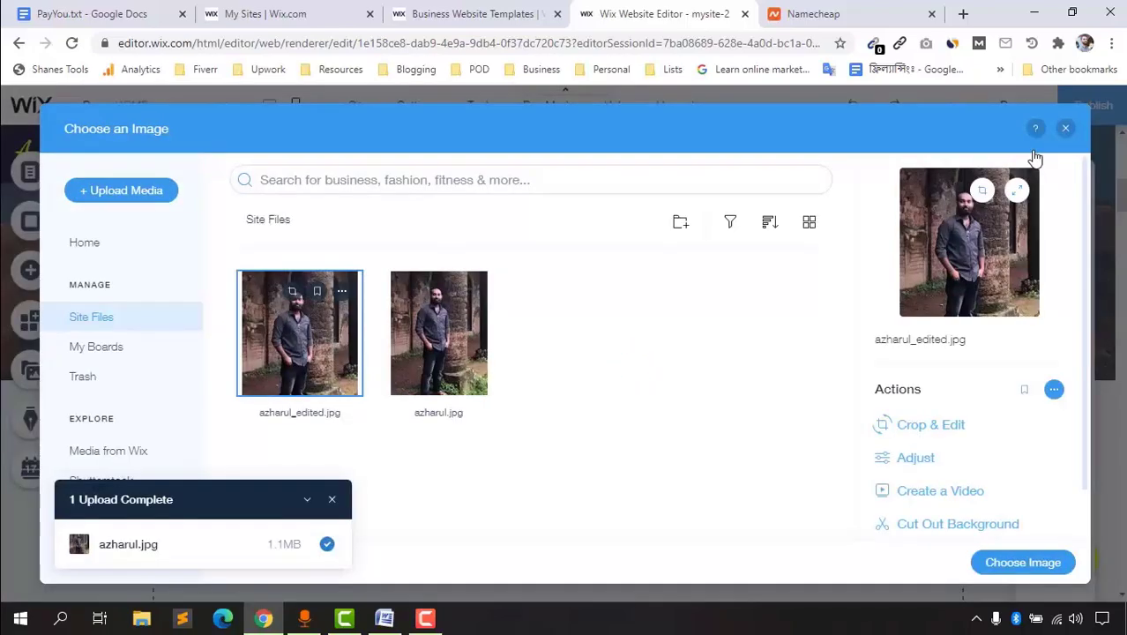
click(1015, 564)
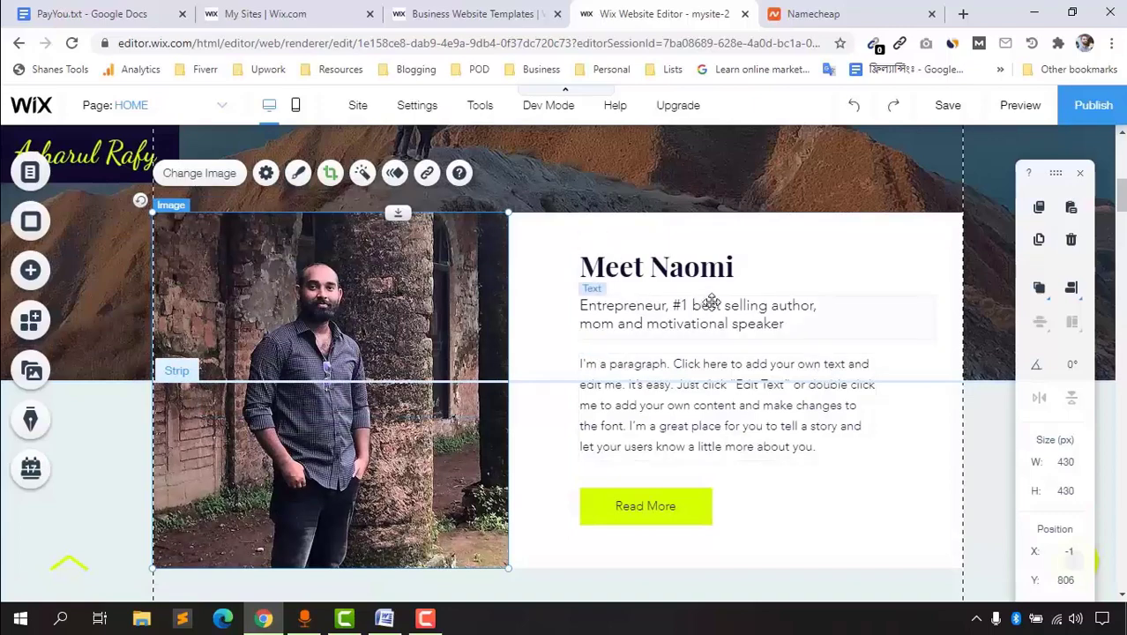
Step: Replace "Naomi" in the introduction heading with the site owner's first name, and append "- addition" to the subtitle below it
double_click(688, 270)
text(Azharul)
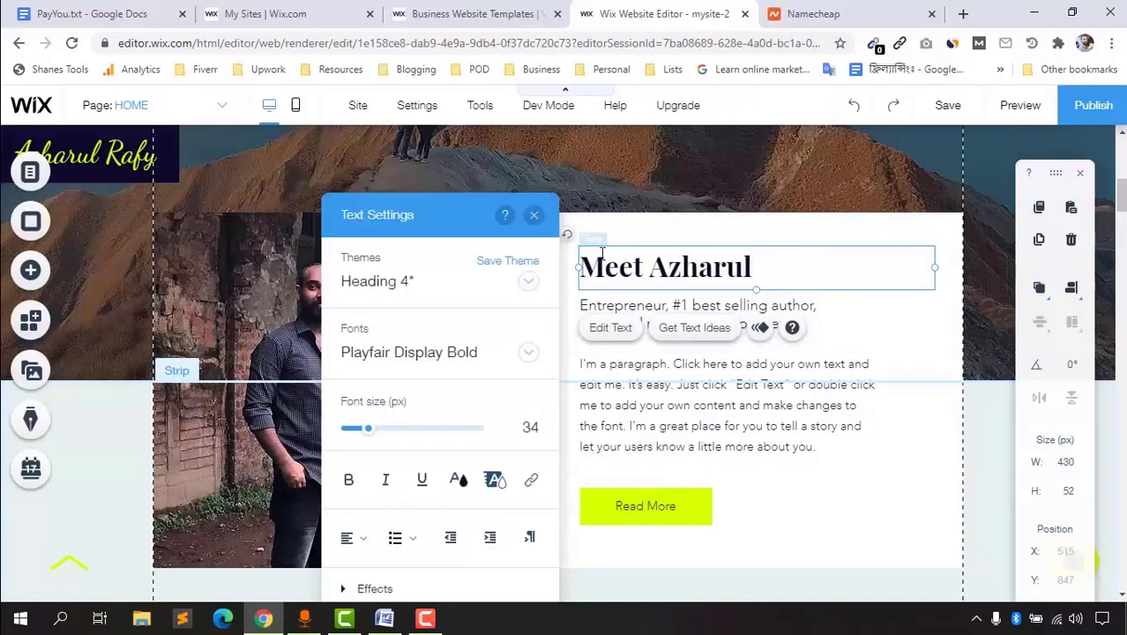
click(697, 401)
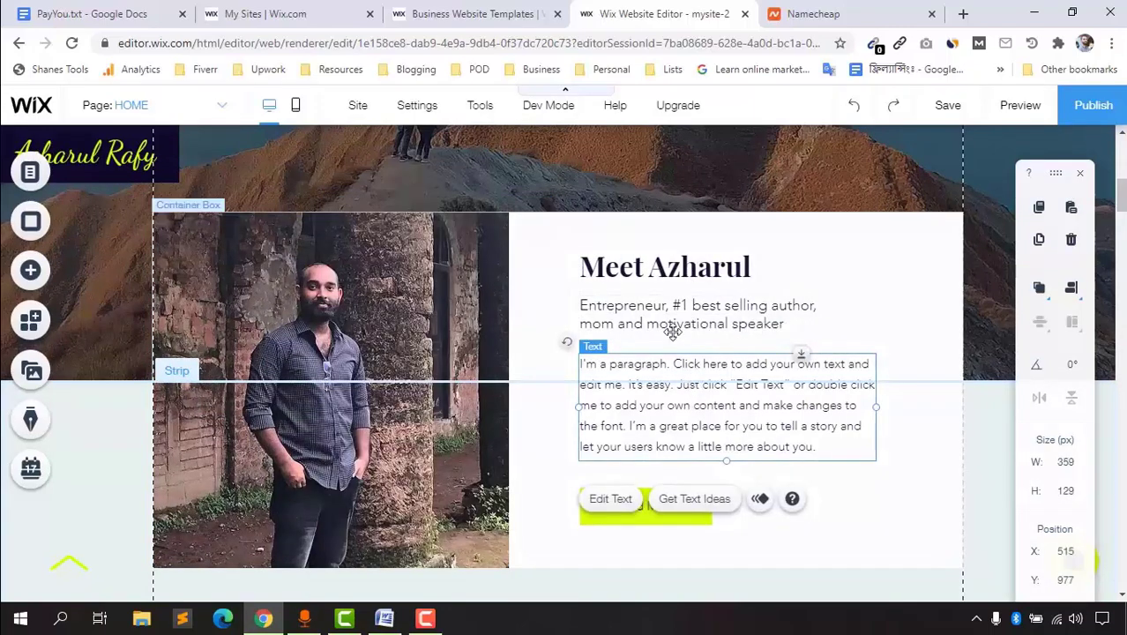
double_click(673, 326)
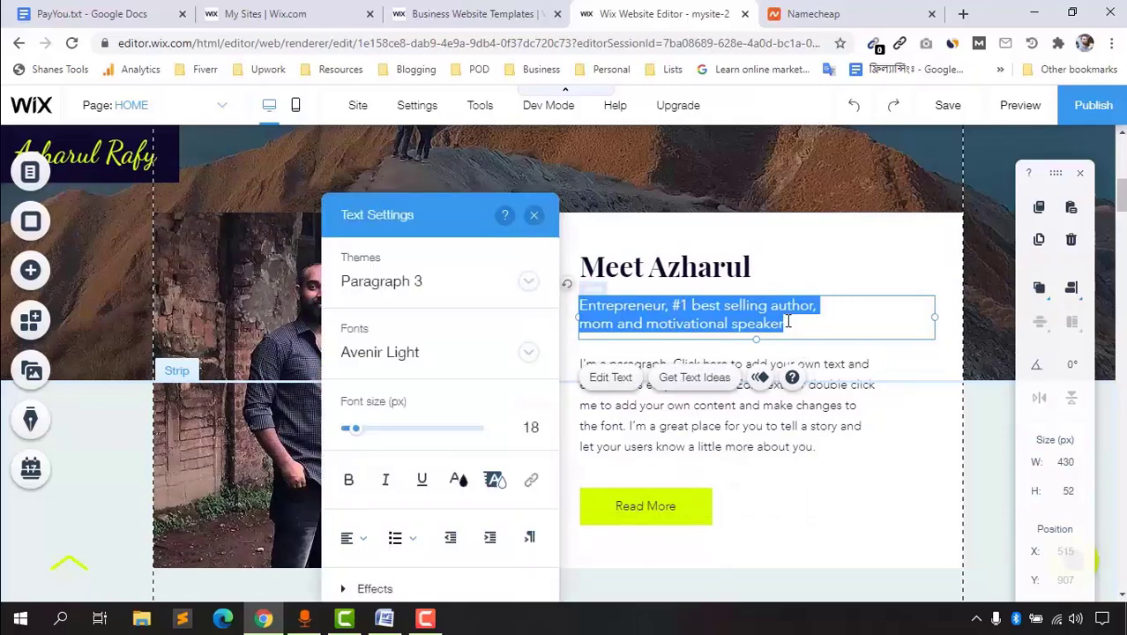
click(803, 328)
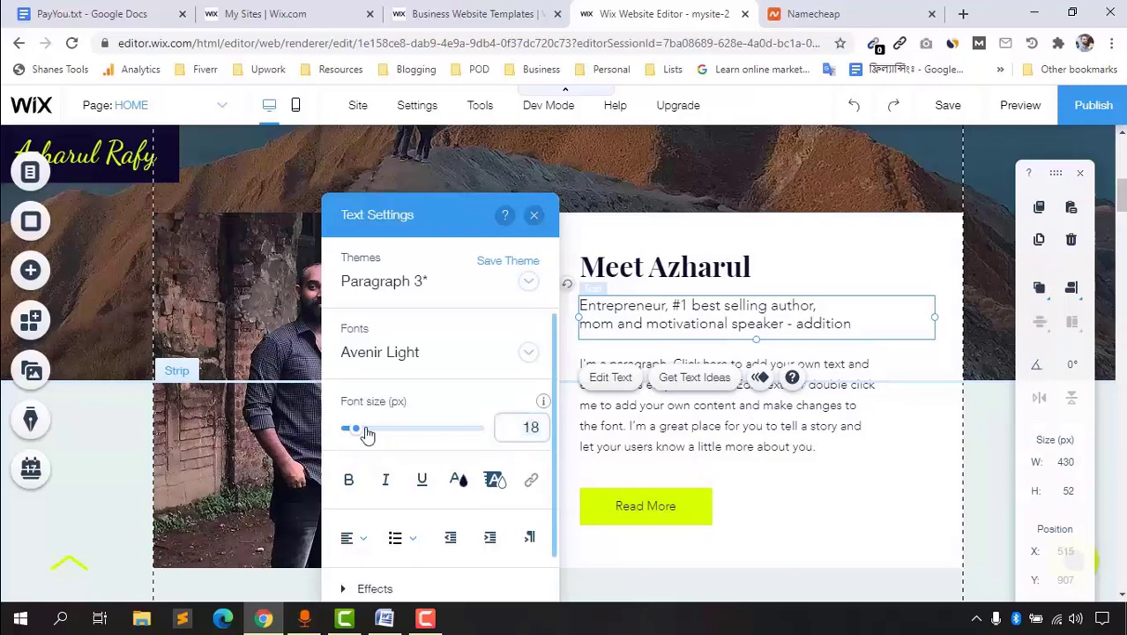
Step: Try to adjust the subtitle's font size and set its font to Barlow Medium without selecting the text
drag(367, 434, 375, 438)
key(Return)
scroll(483, 455, down, 2)
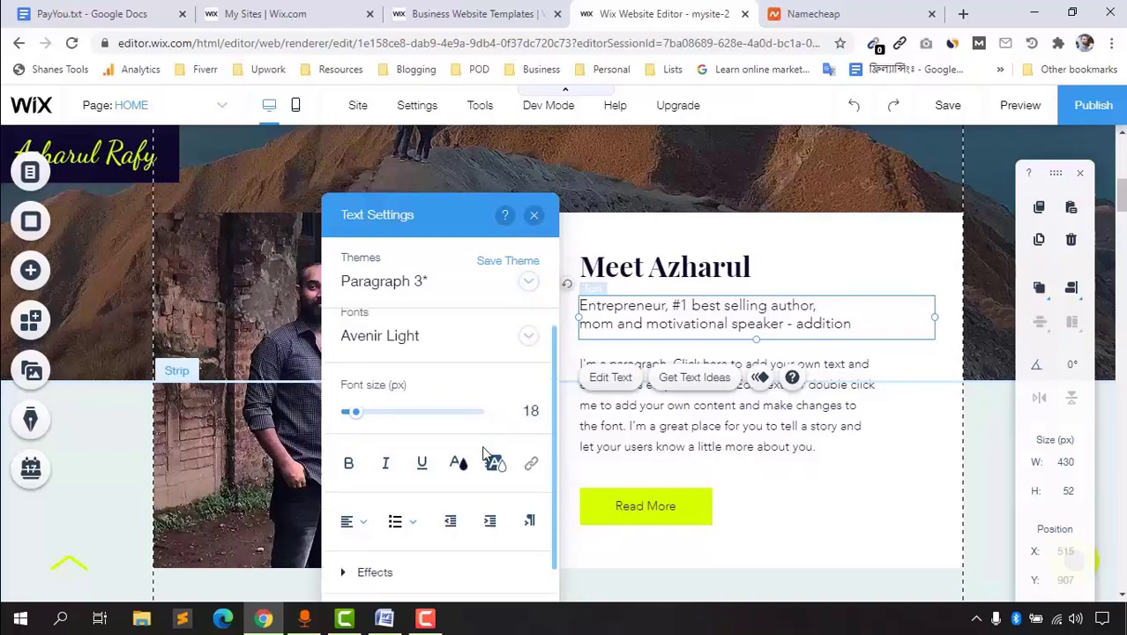
scroll(458, 491, up, 2)
scroll(423, 459, up, 1)
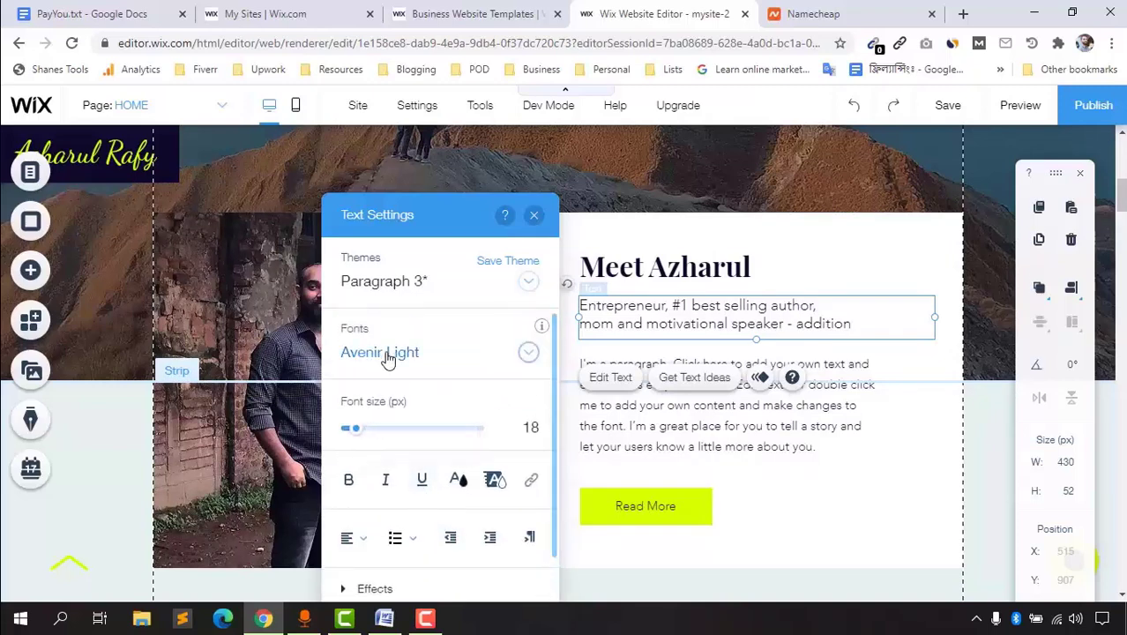
click(388, 353)
click(410, 446)
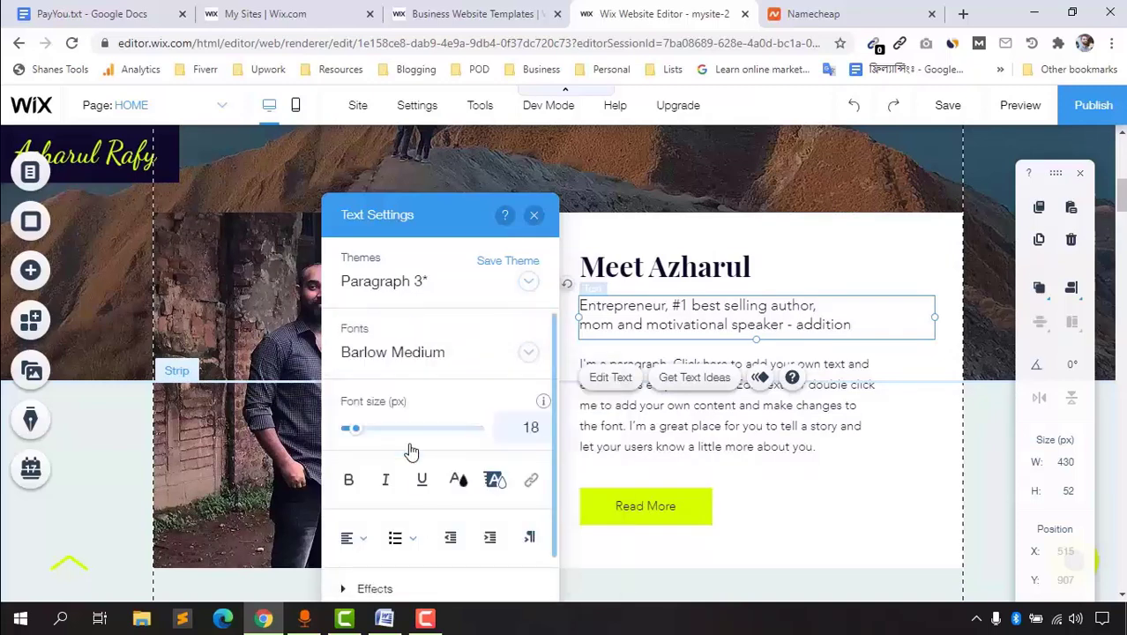
Step: Change the font of the whole two-line subtitle to Barlow Medium, deselect the text, and undo the font change
triple_click(676, 317)
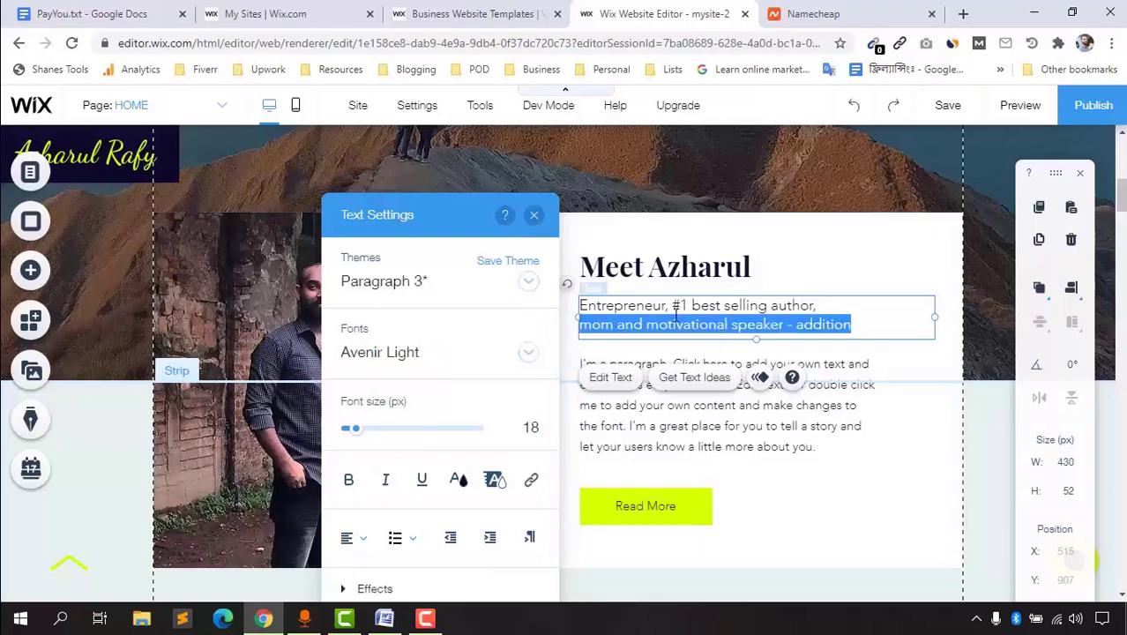
drag(579, 305, 861, 330)
click(382, 352)
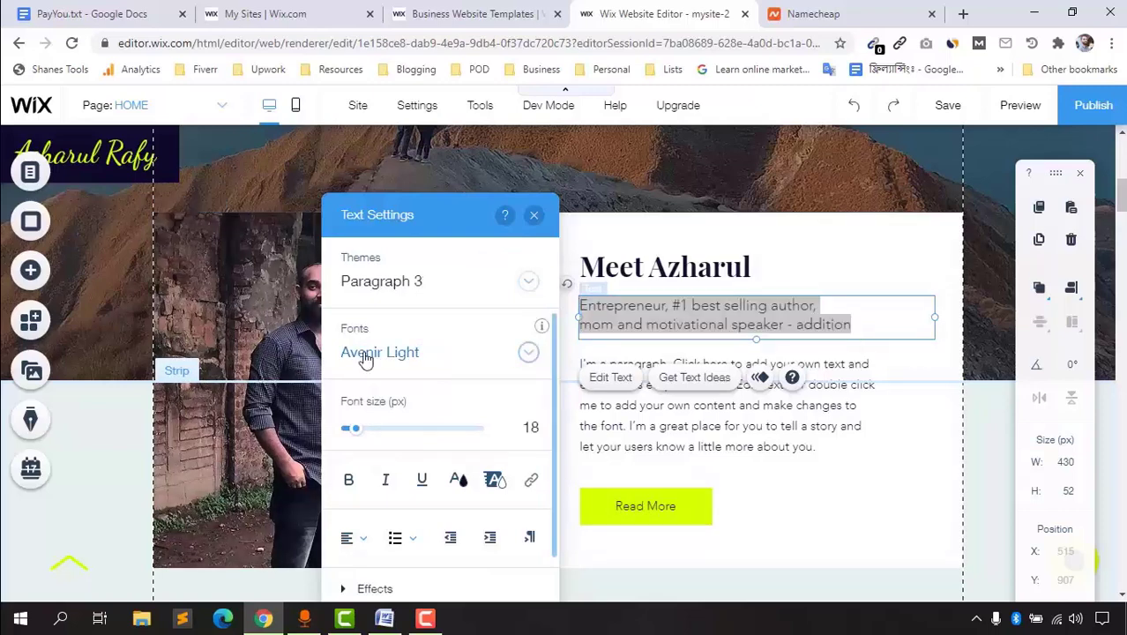
click(399, 441)
click(642, 326)
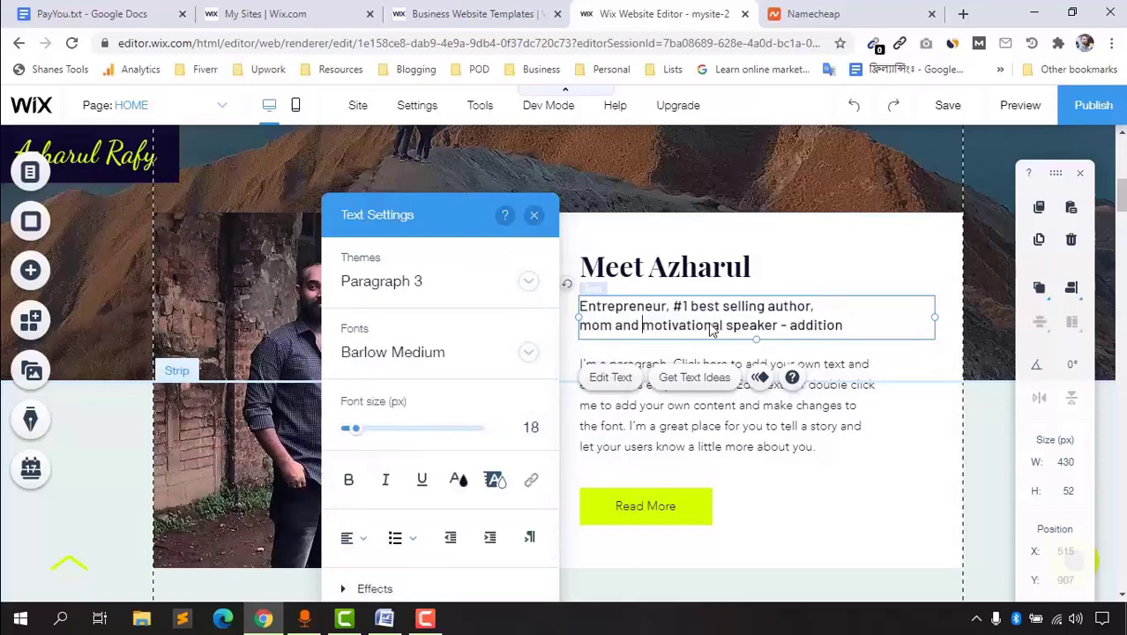
click(886, 292)
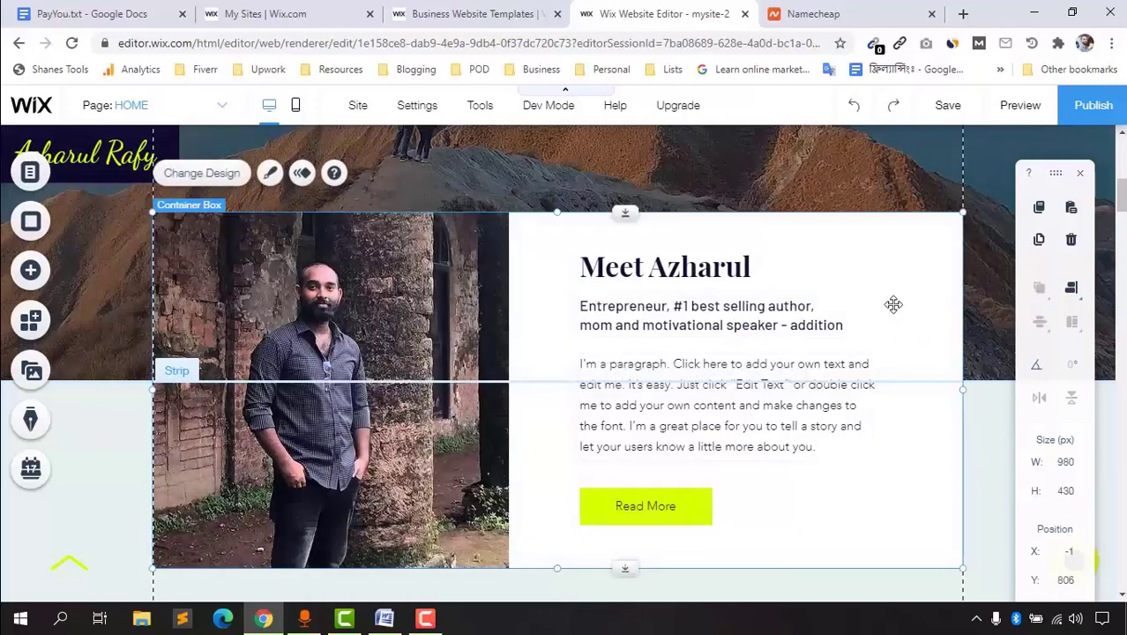
click(853, 111)
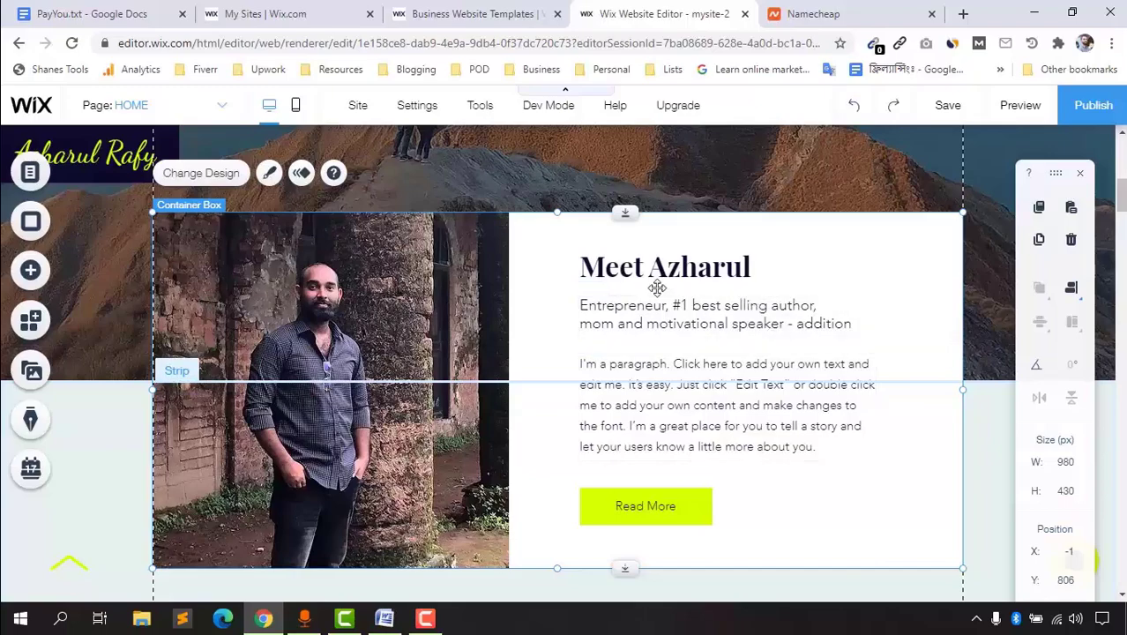
Step: Look through the rest of the HOME page down to the contact form and back up to the testimonials
scroll(801, 428, down, 3)
scroll(906, 398, up, 6)
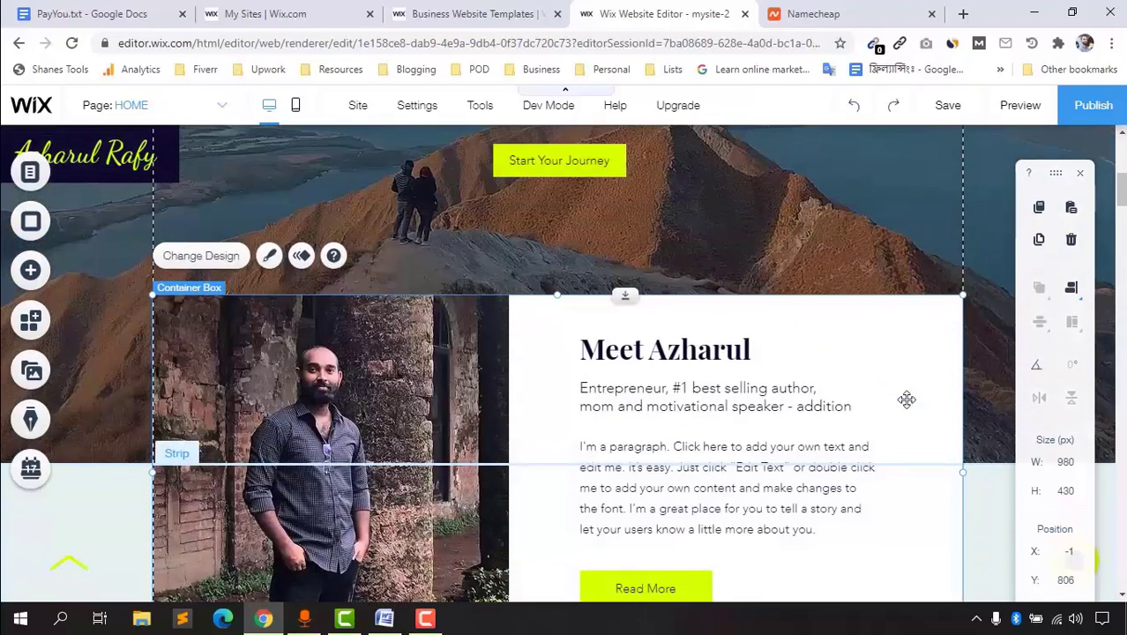
scroll(704, 370, down, 15)
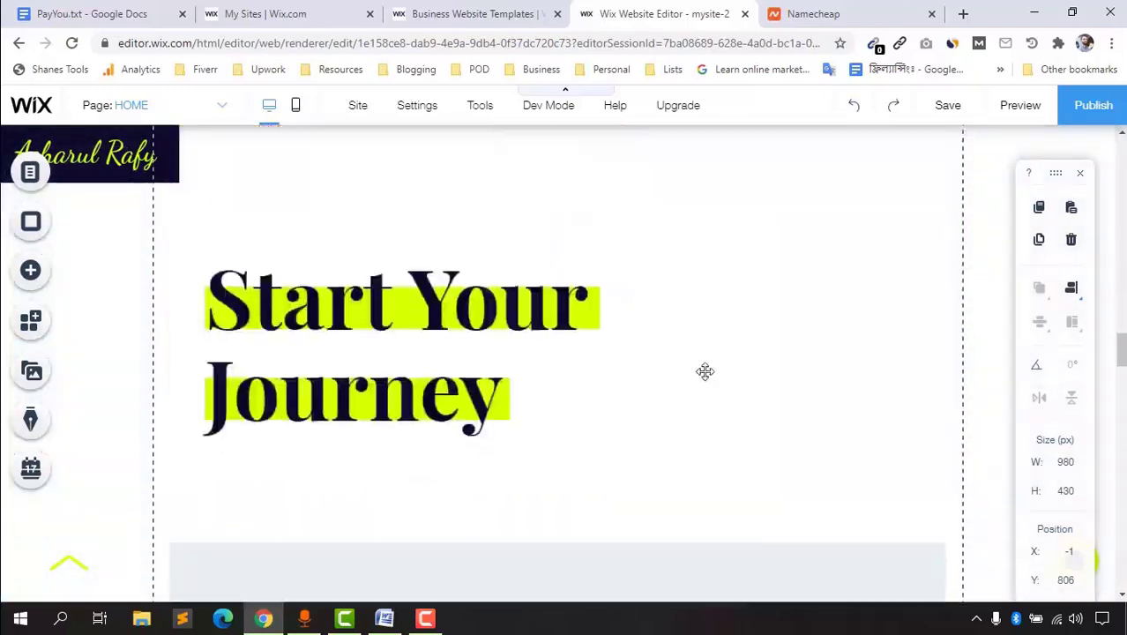
scroll(705, 372, down, 20)
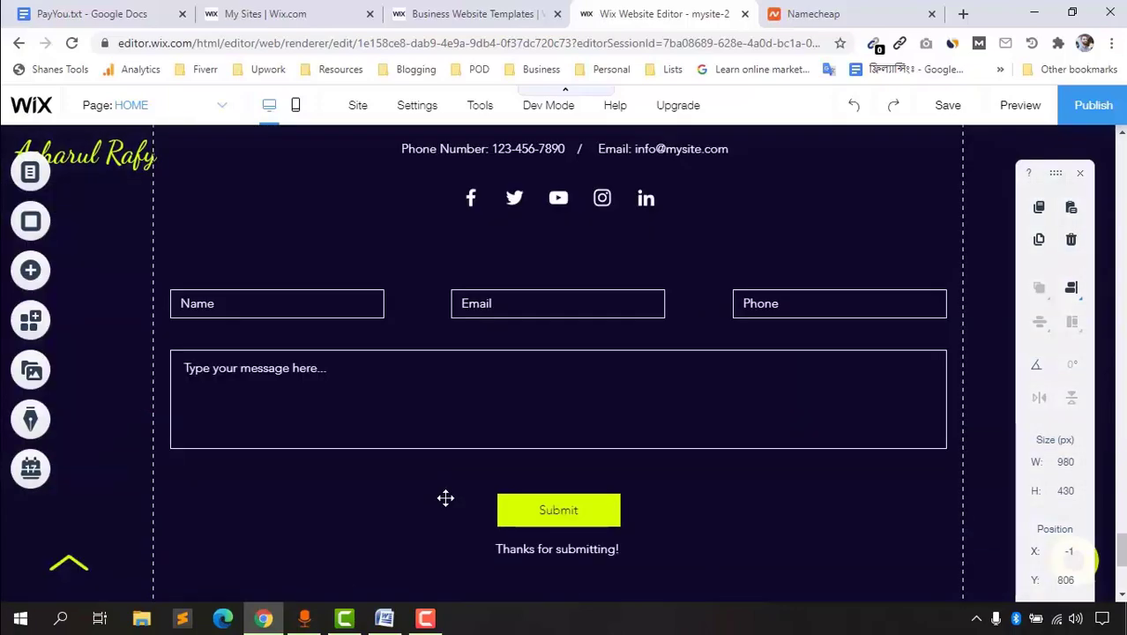
scroll(472, 482, up, 10)
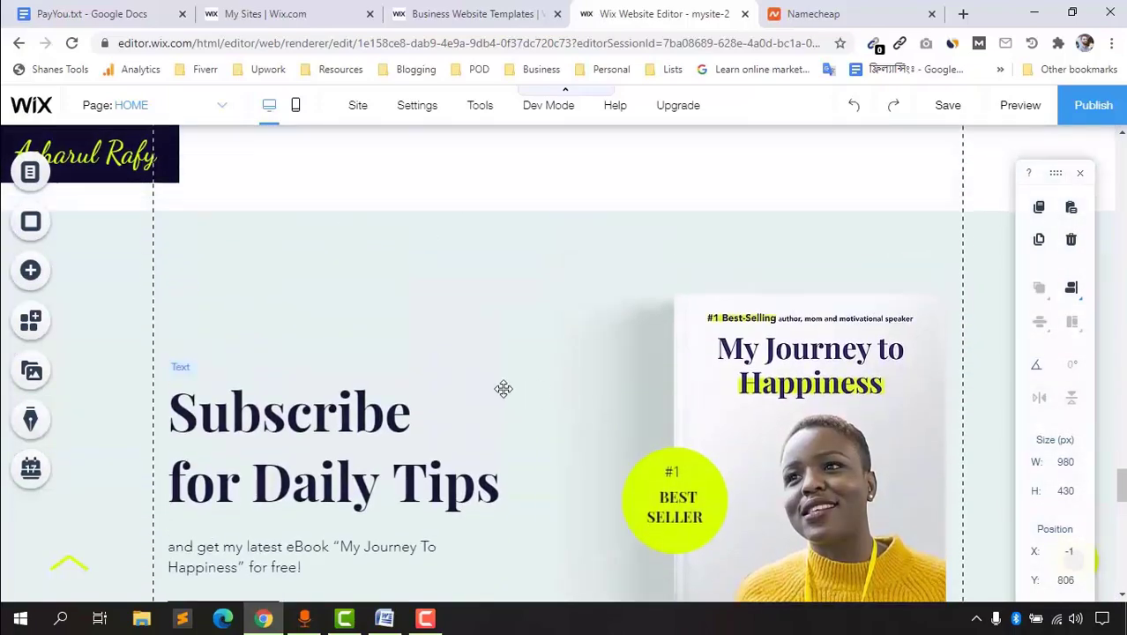
scroll(679, 353, up, 4)
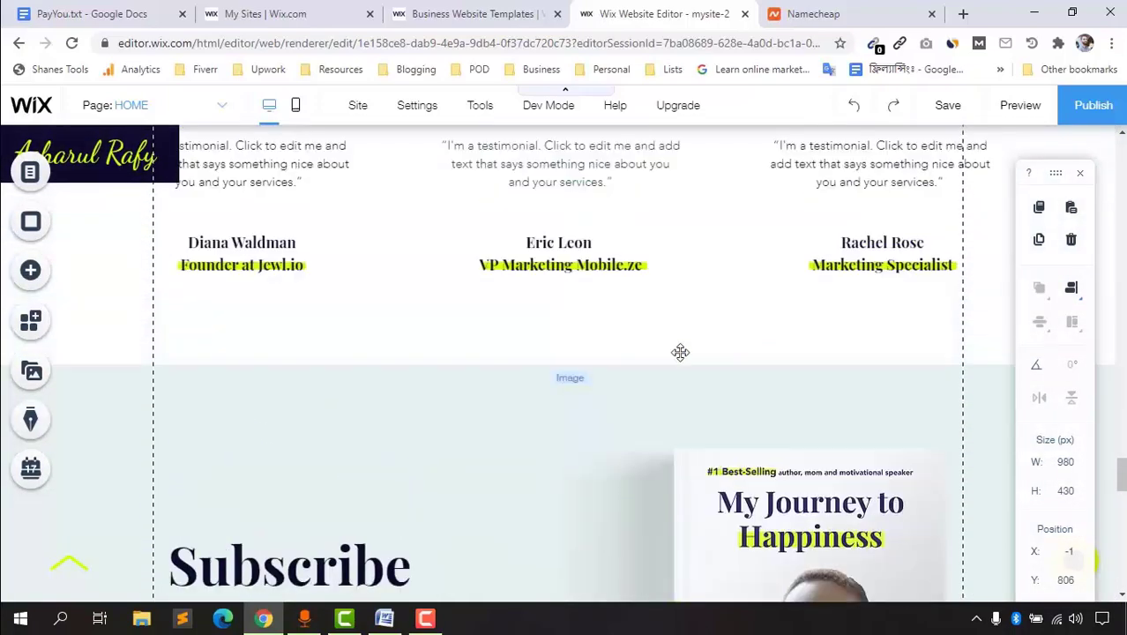
scroll(448, 346, up, 1)
Step: Browse the strip, list and grid, and contact form elements available to add, and look down the HOME page to the footer
click(30, 270)
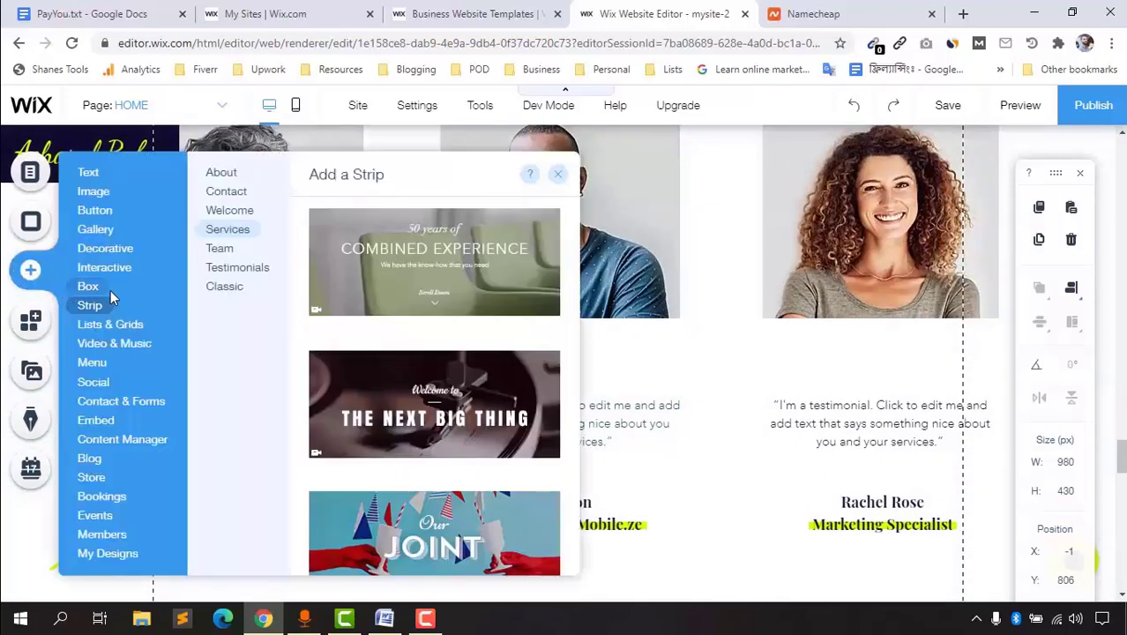
mouse_move(89, 286)
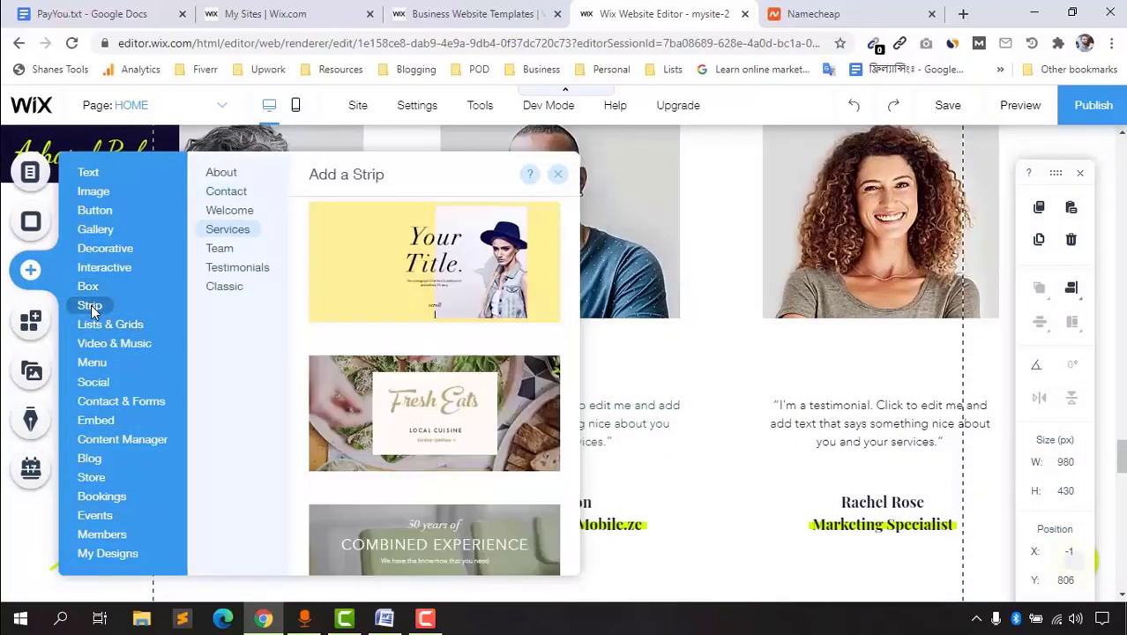
scroll(490, 478, down, 5)
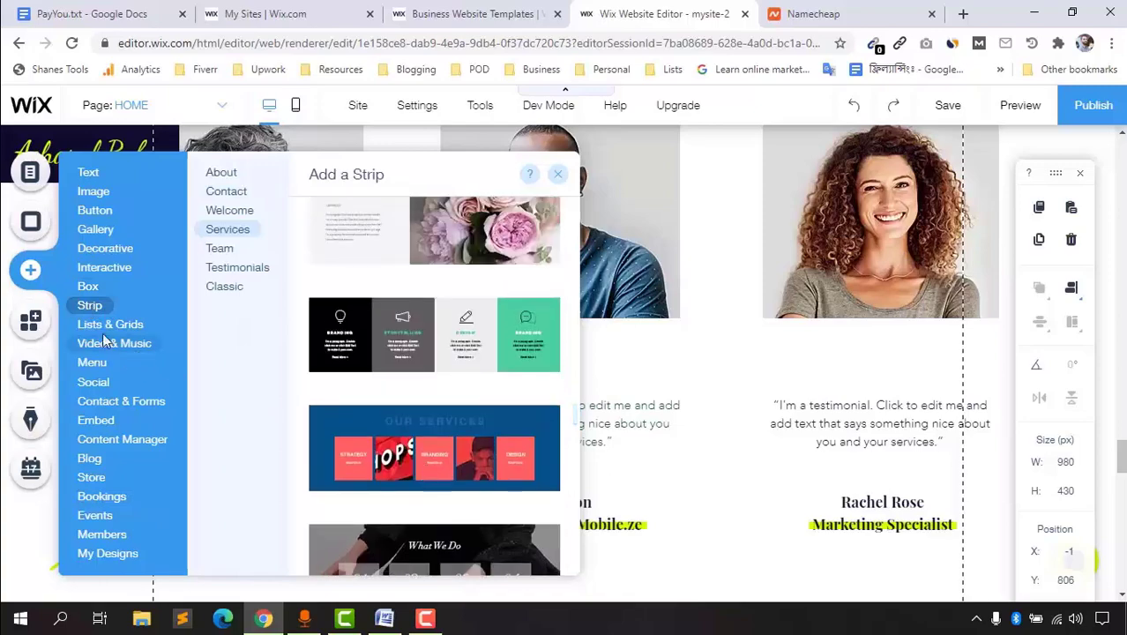
mouse_move(108, 328)
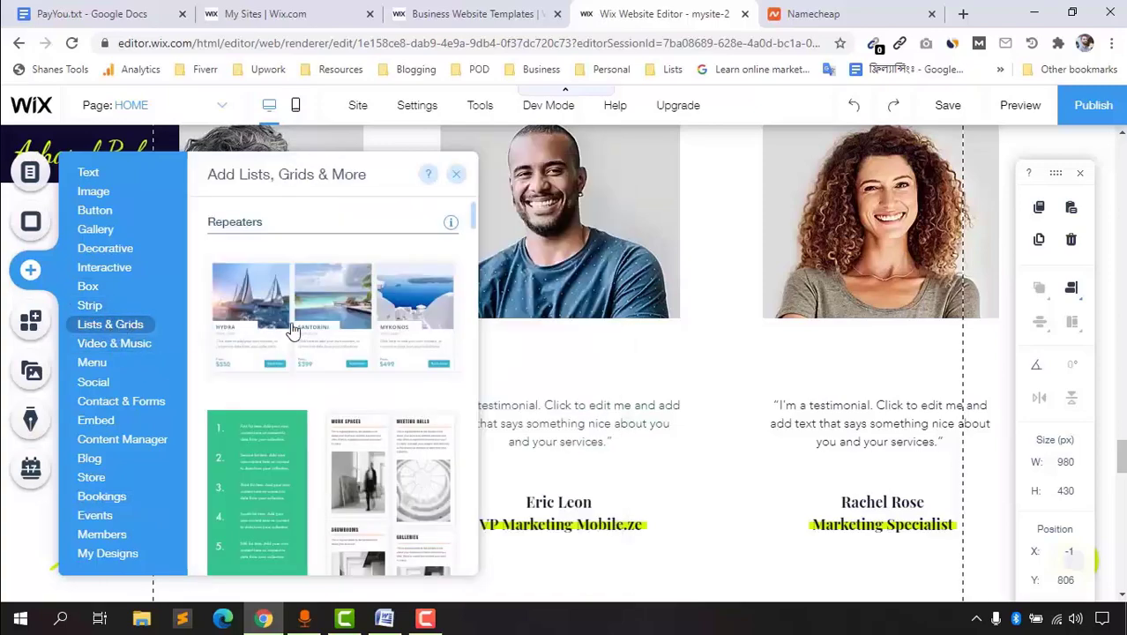
mouse_move(93, 346)
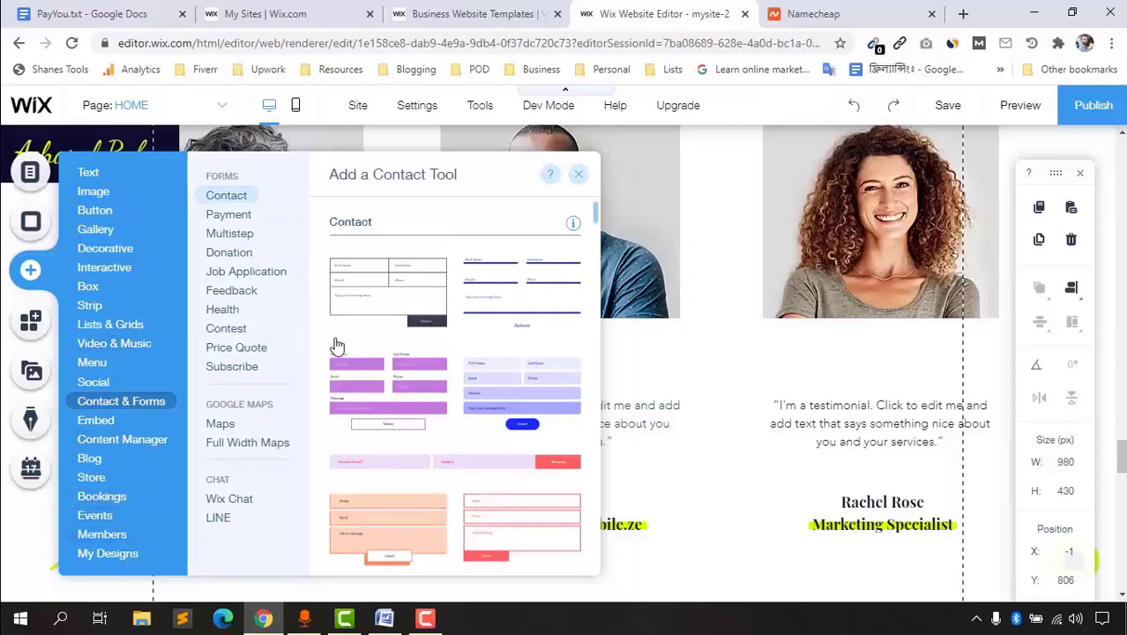
scroll(793, 352, up, 3)
scroll(833, 350, down, 5)
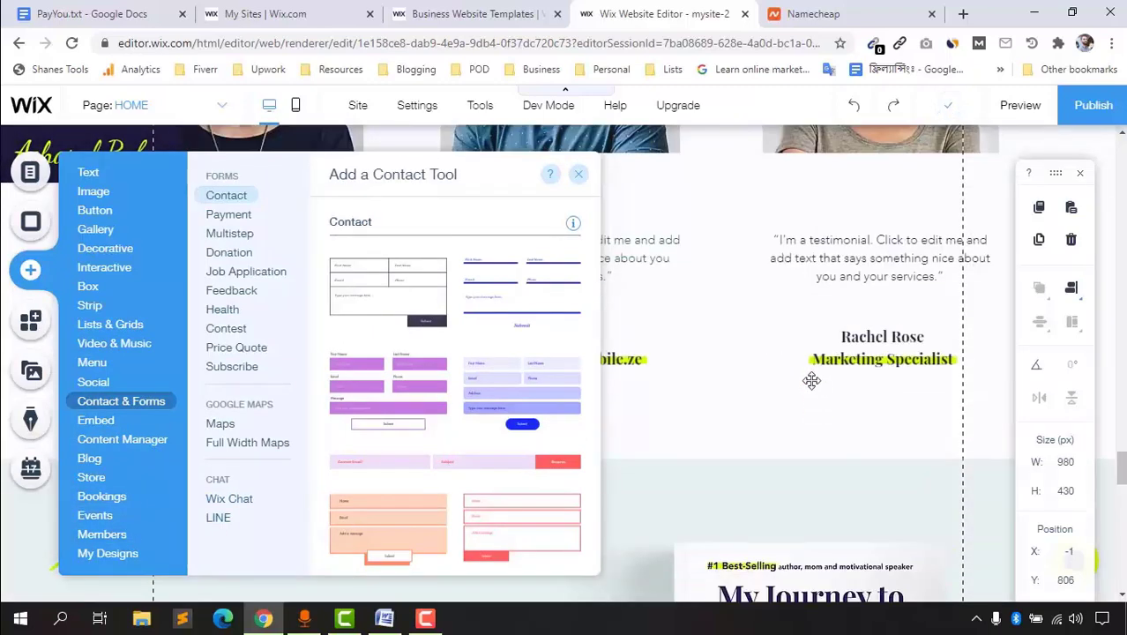
scroll(833, 362, up, 2)
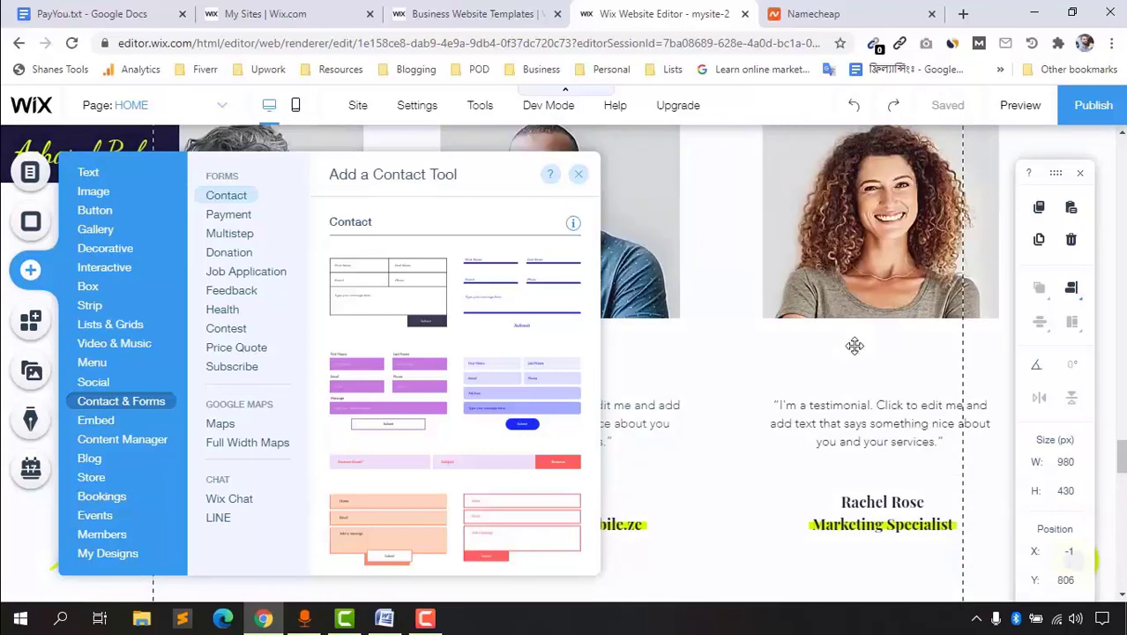
scroll(705, 467, down, 5)
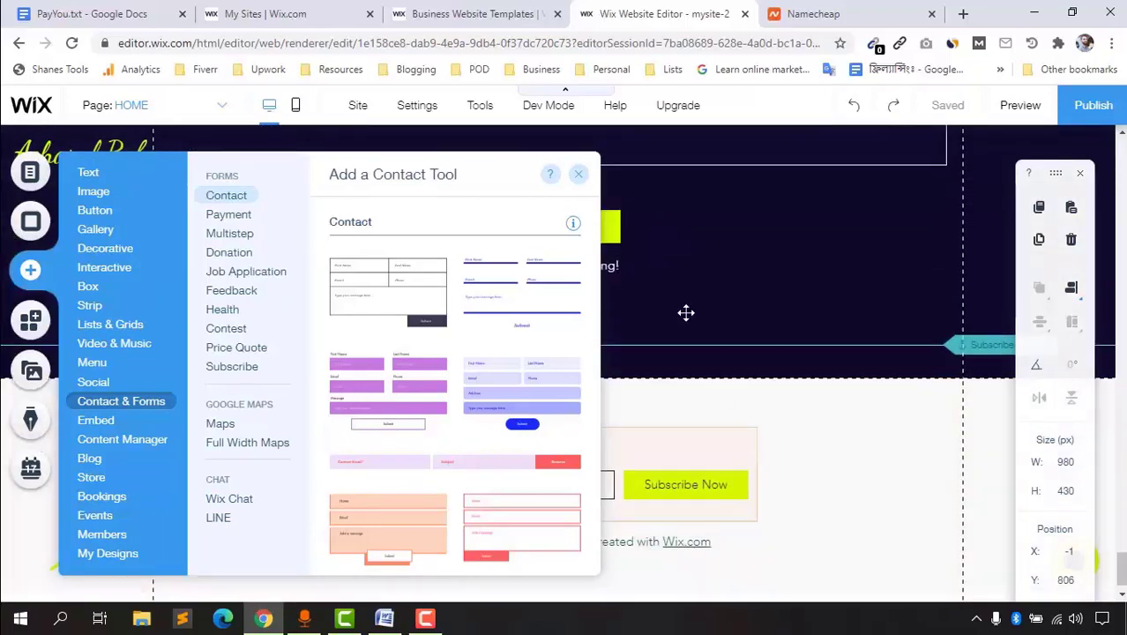
click(579, 175)
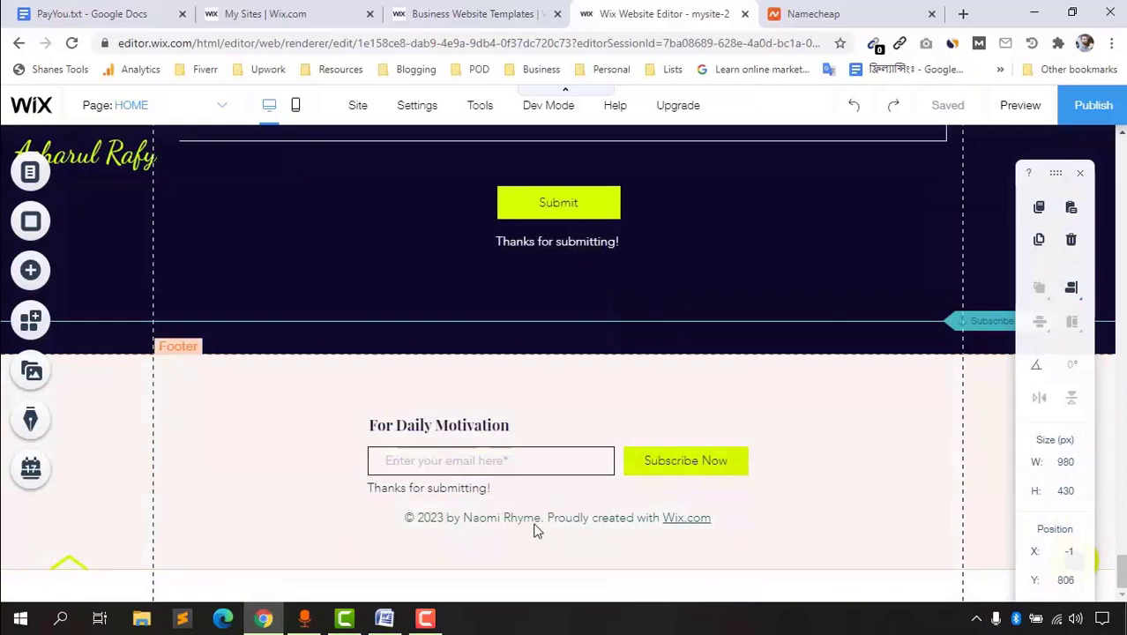
Step: Set the year in the footer's copyright line to 2021 and replace the placeholder name with the site owner's full name
double_click(468, 519)
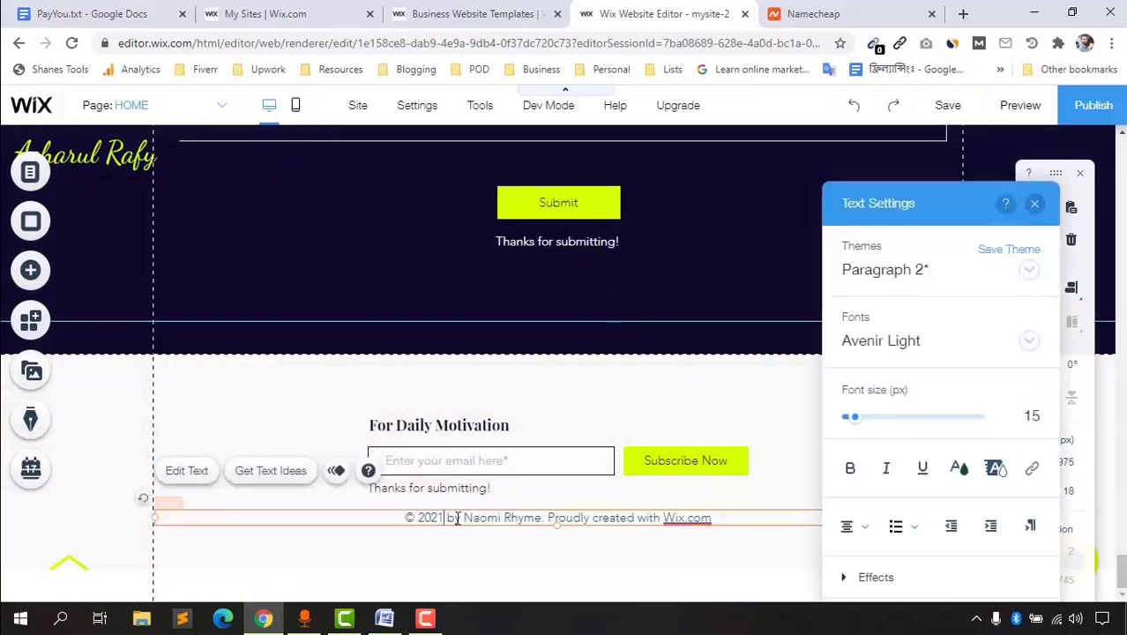
text(Azharul Raf)
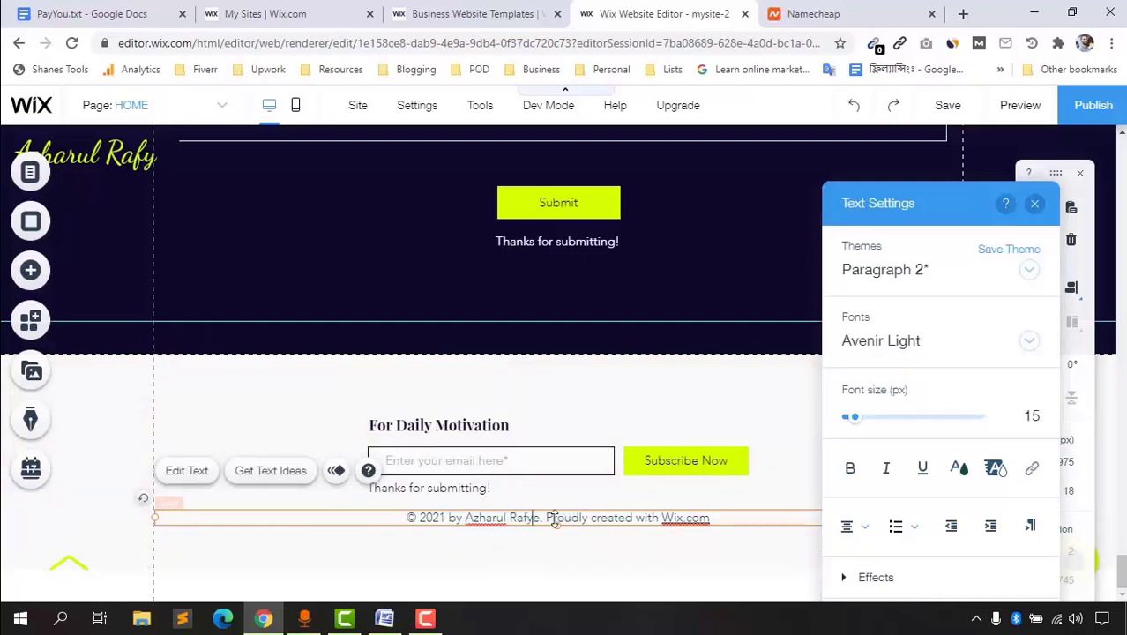
key(Delete)
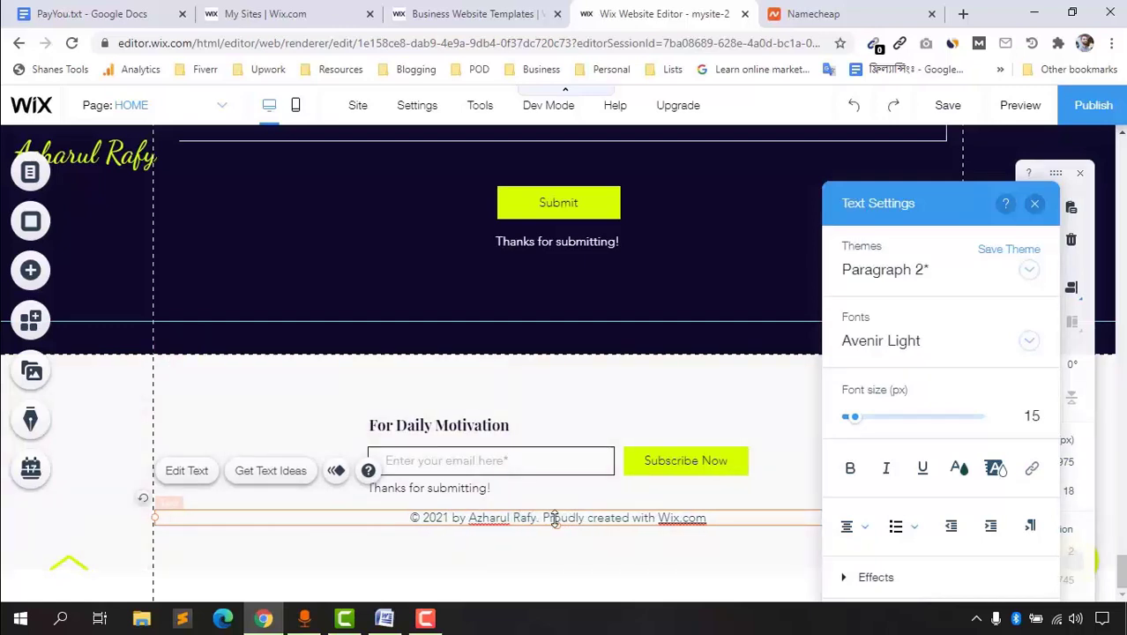
Step: Remove "Proudly created with Wix.com" from the footer's copyright line, keeping a period after the owner's name
drag(618, 520, 705, 520)
key(BackSpace)
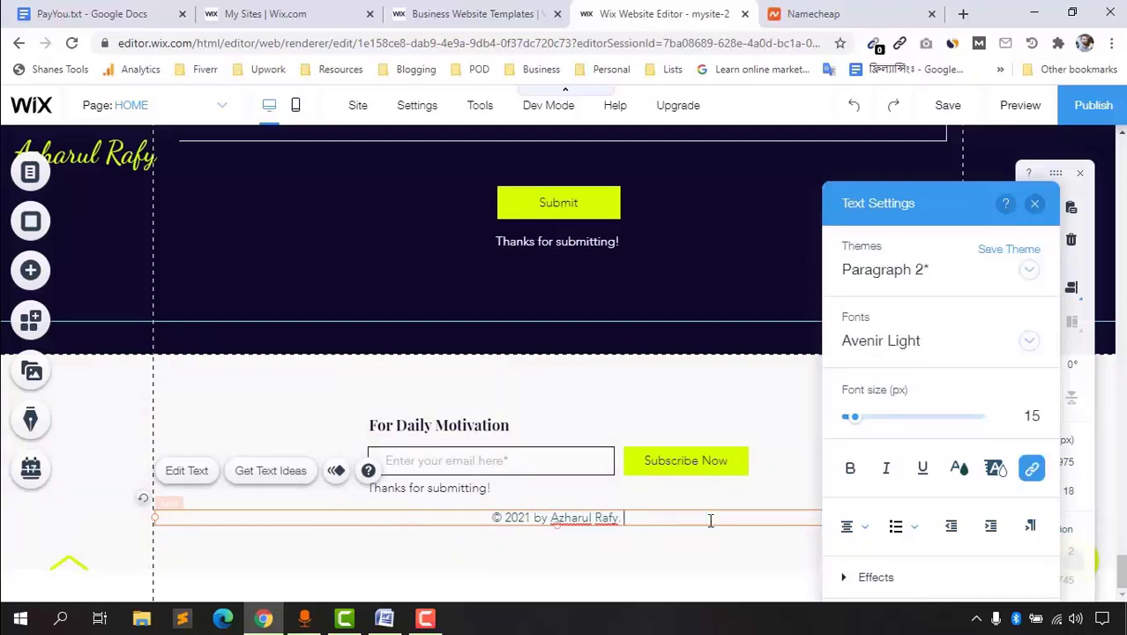
key(BackSpace)
key(BackSpace)
text(.)
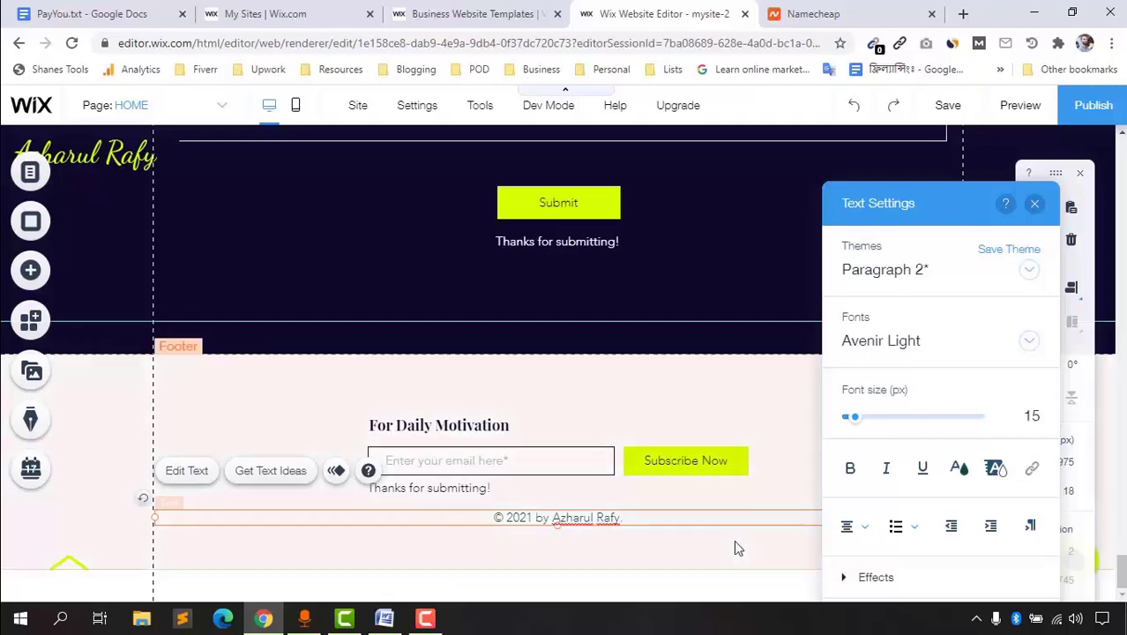
click(764, 436)
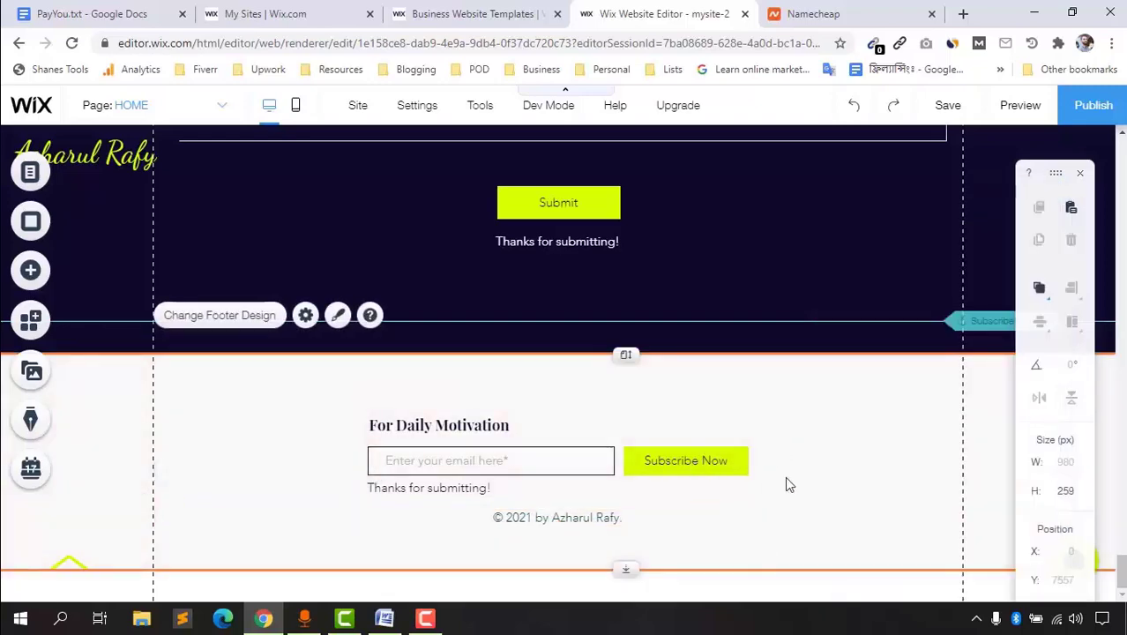
Step: Review the HOME page from the footer up to the header, and check the Namecheap order confirmation before returning to the Wix editor
scroll(833, 468, up, 4)
scroll(829, 460, up, 10)
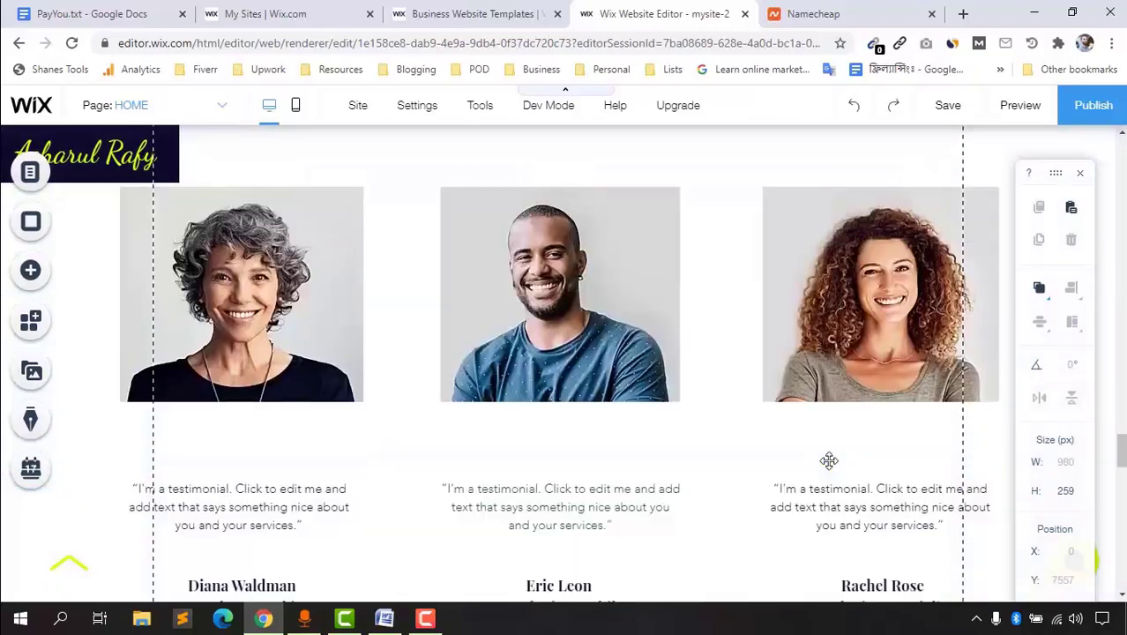
scroll(828, 455, up, 15)
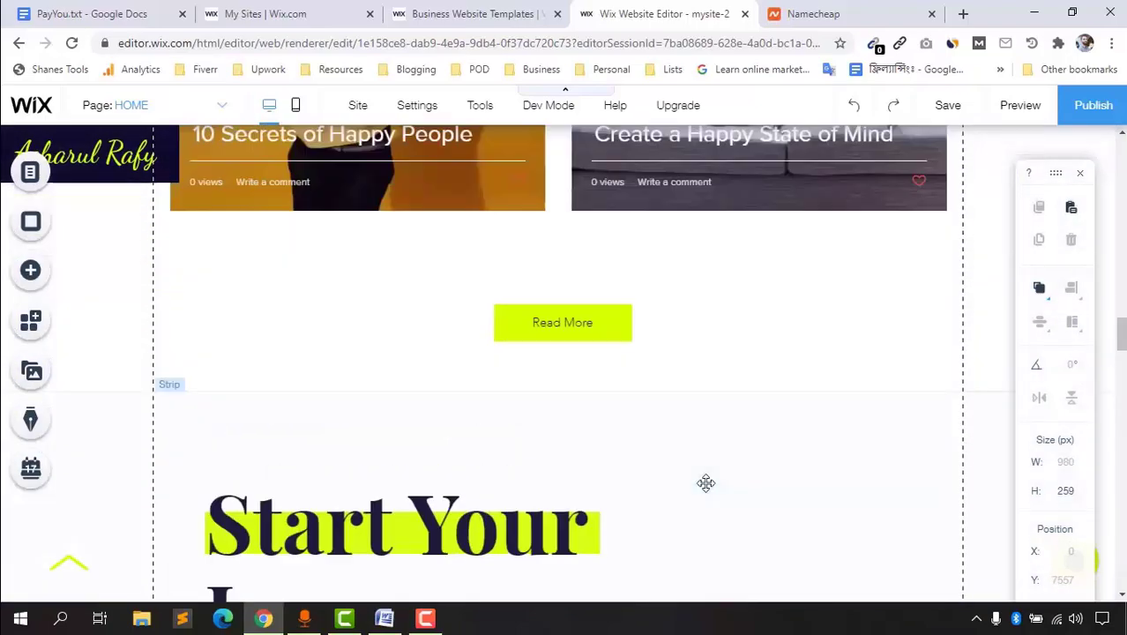
scroll(749, 454, up, 15)
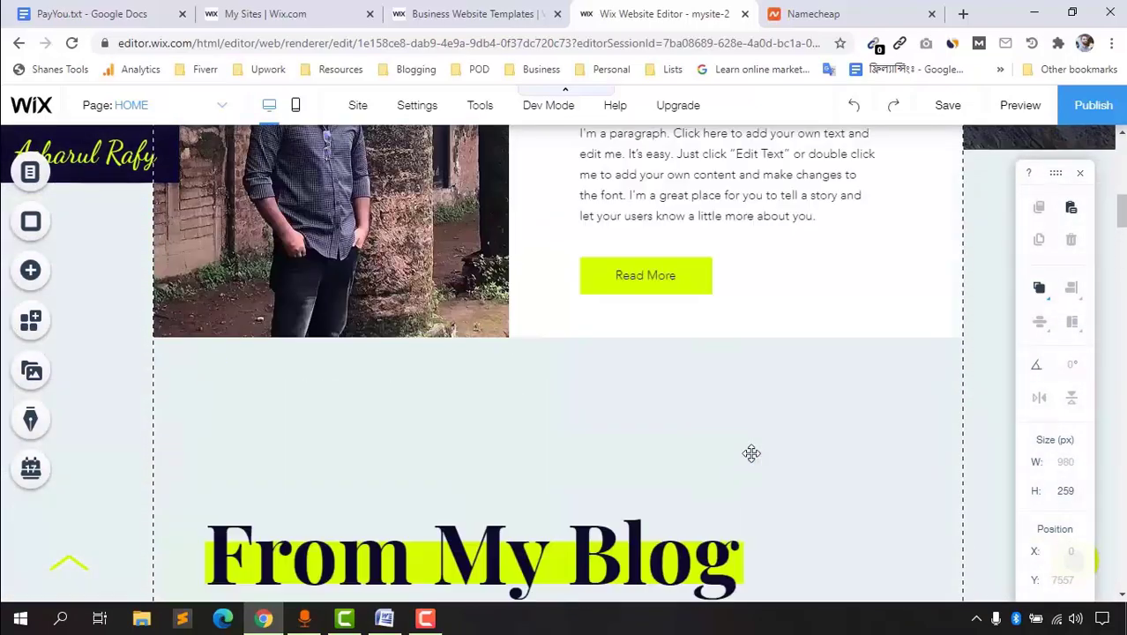
scroll(754, 454, up, 5)
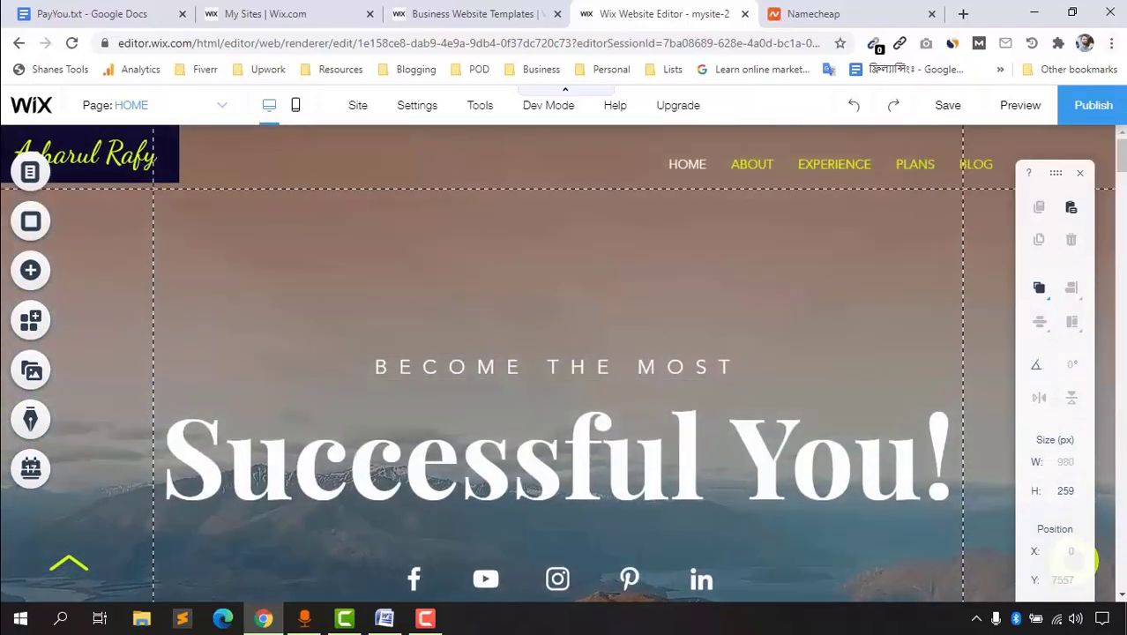
click(882, 13)
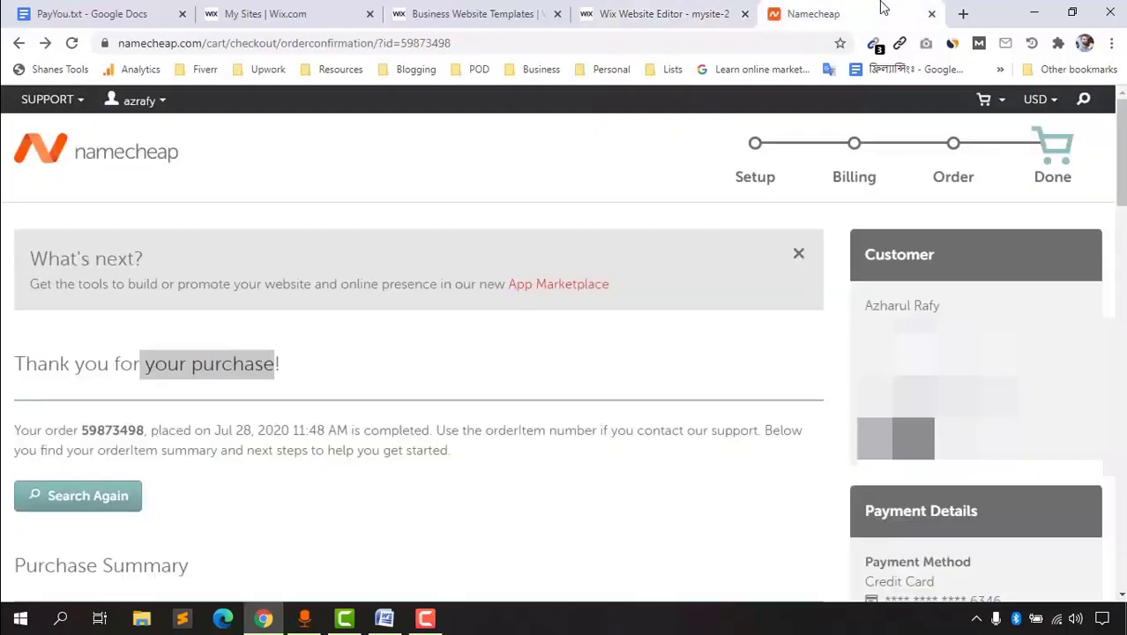
click(622, 11)
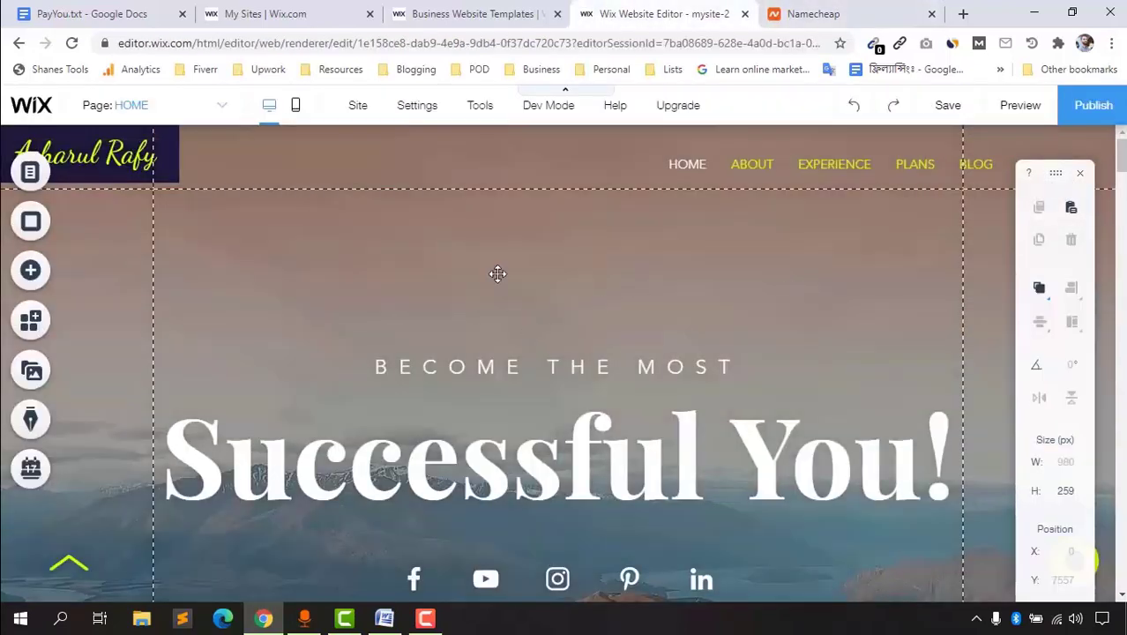
Step: Start connecting an already owned domain to the site and open the choice of premium plans
mouse_move(420, 113)
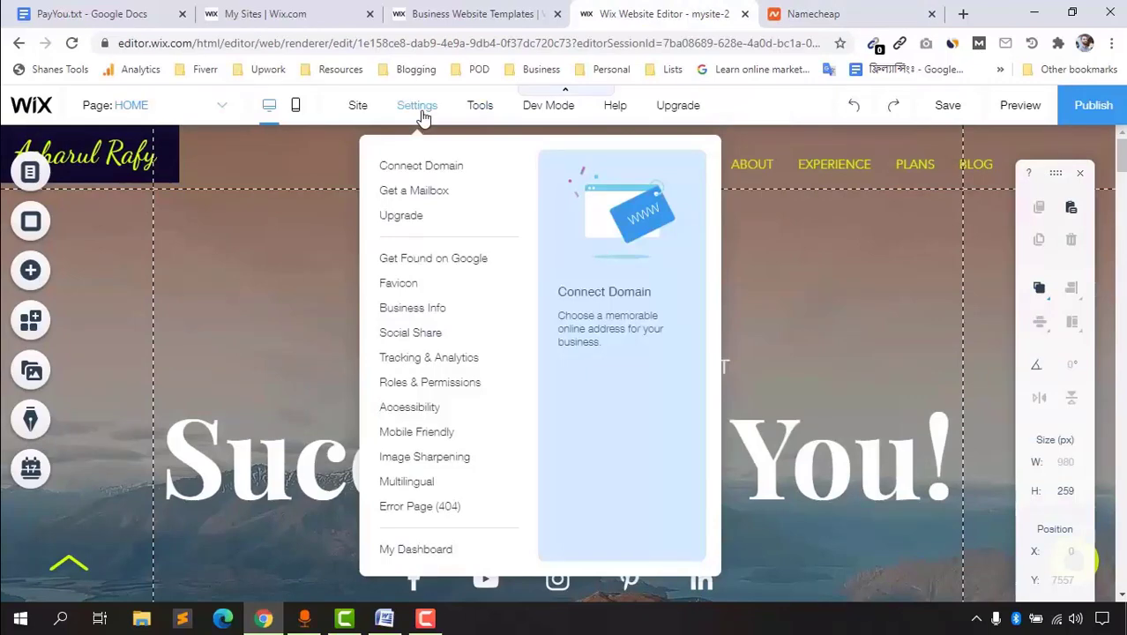
click(438, 168)
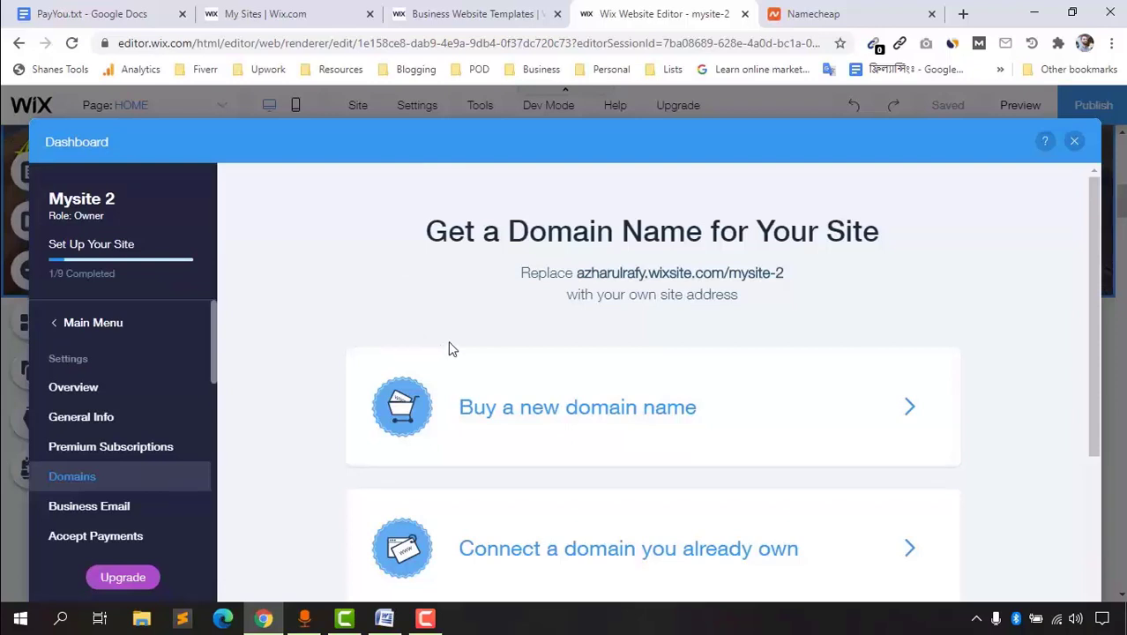
scroll(397, 388, down, 1)
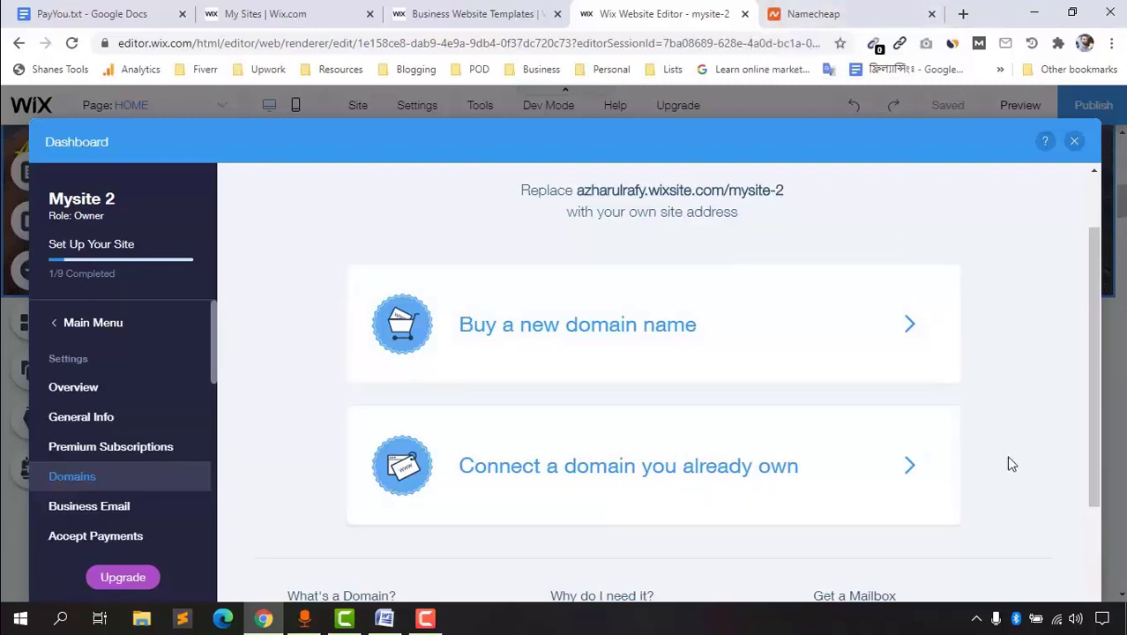
click(686, 482)
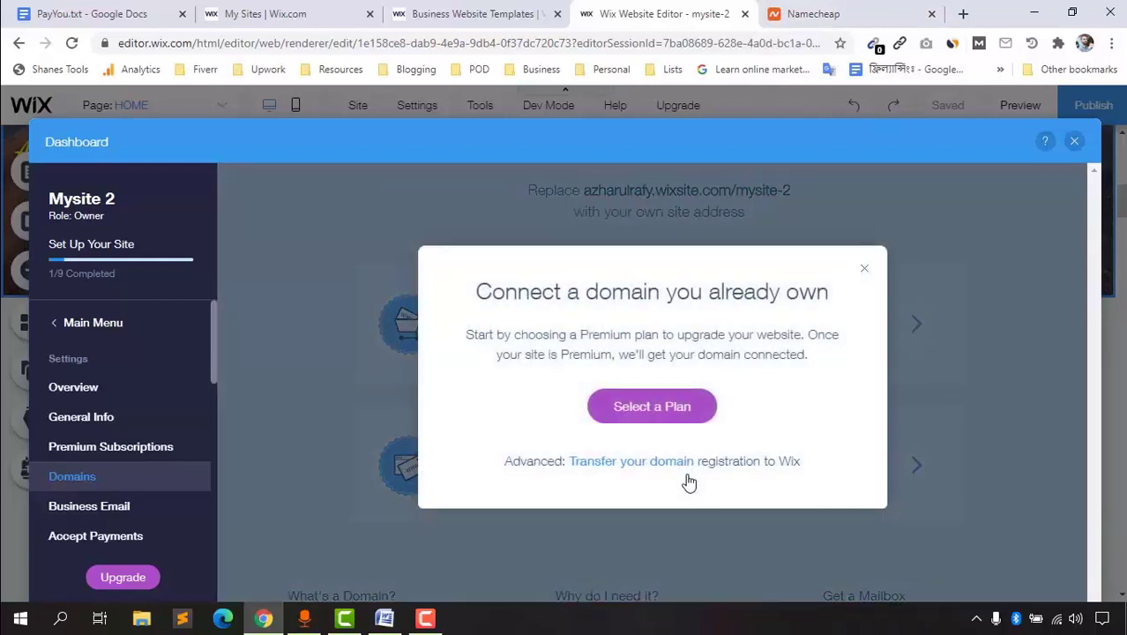
click(662, 422)
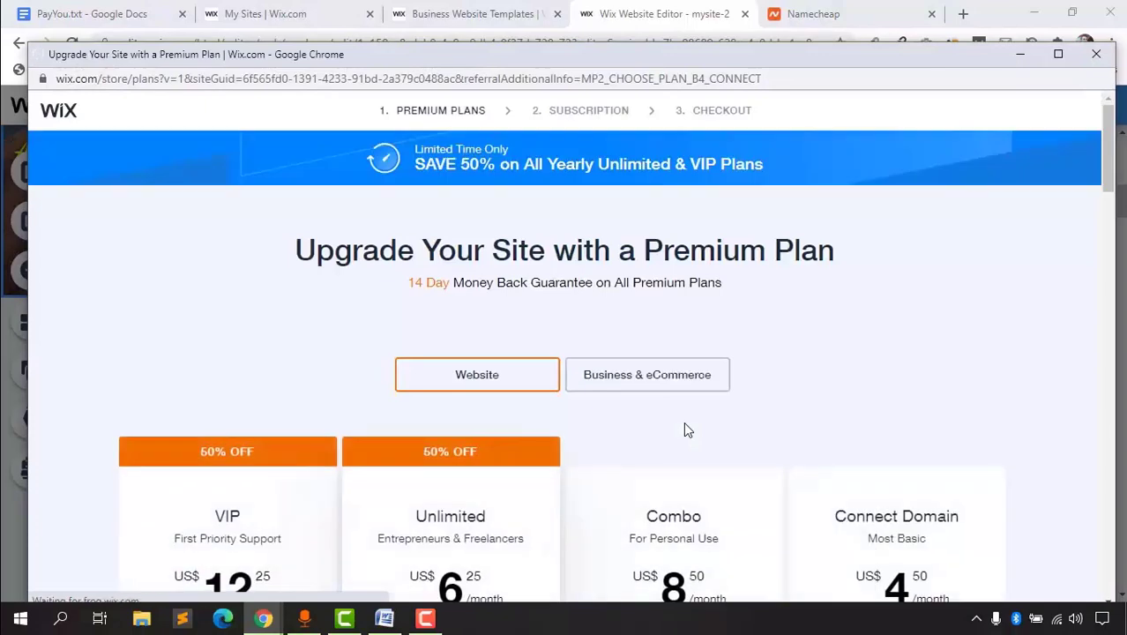
Step: Compare the features of the premium website plans and select the Unlimited plan
scroll(407, 328, down, 2)
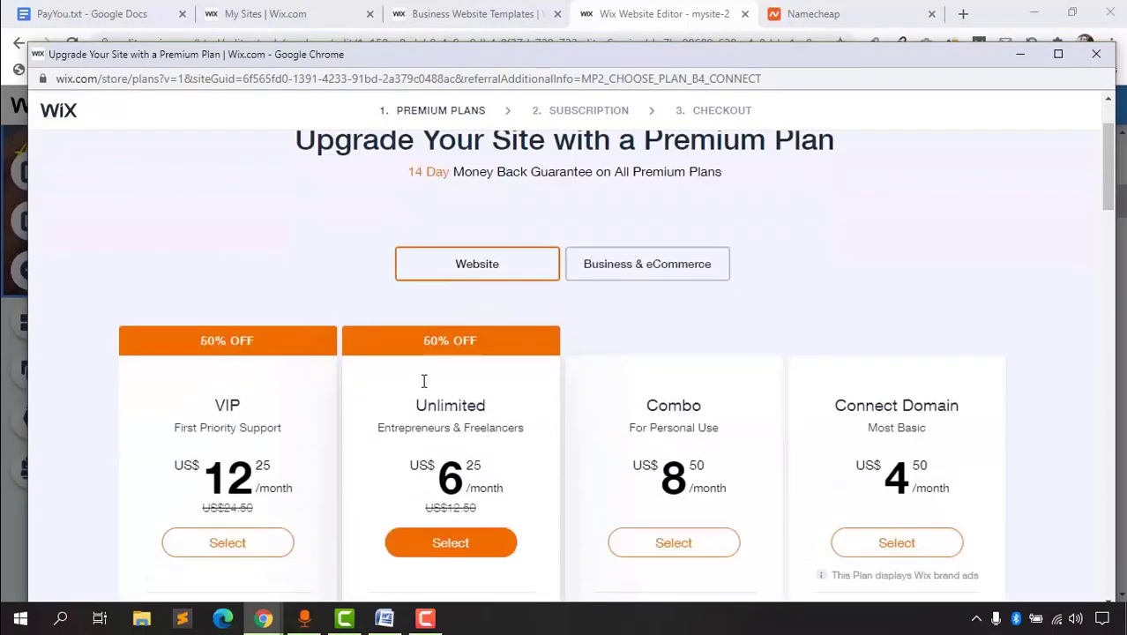
scroll(470, 404, down, 2)
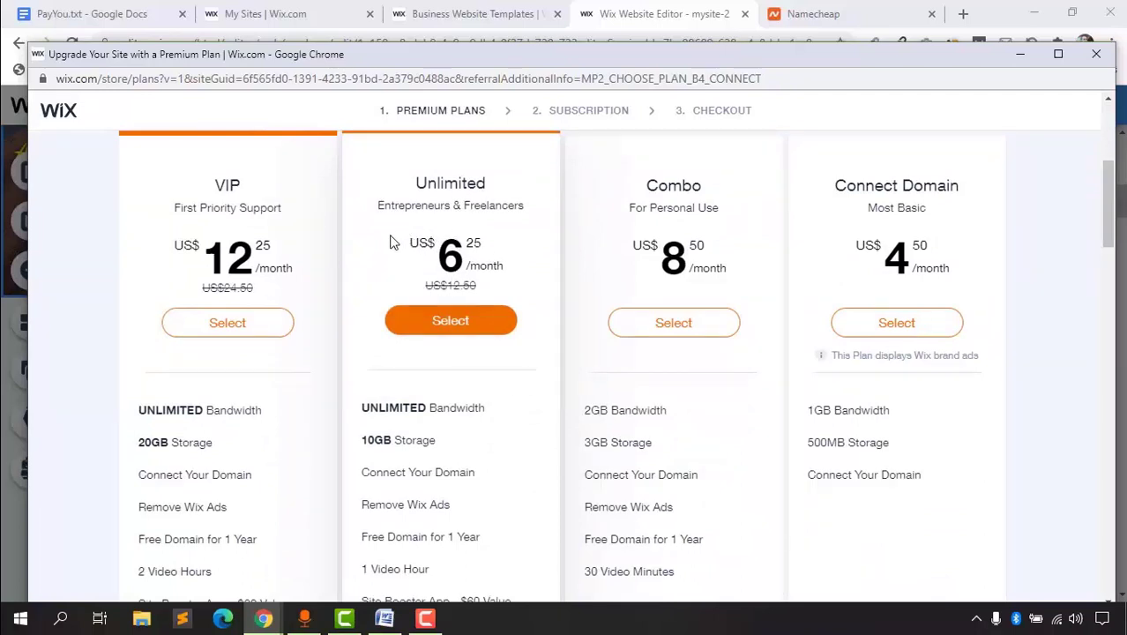
scroll(398, 306, down, 1)
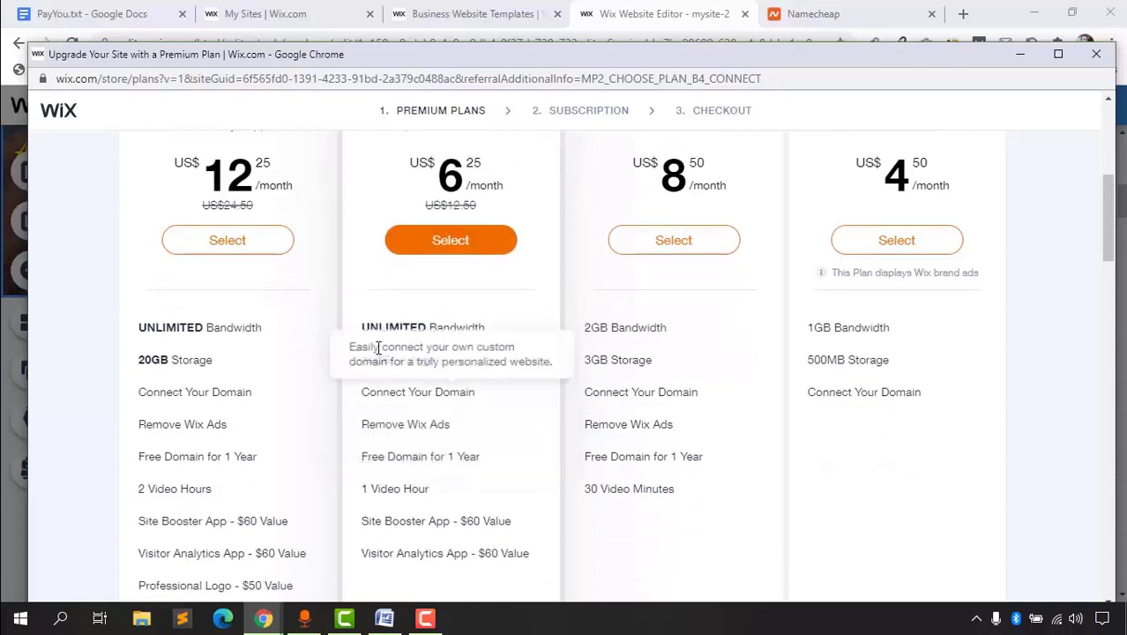
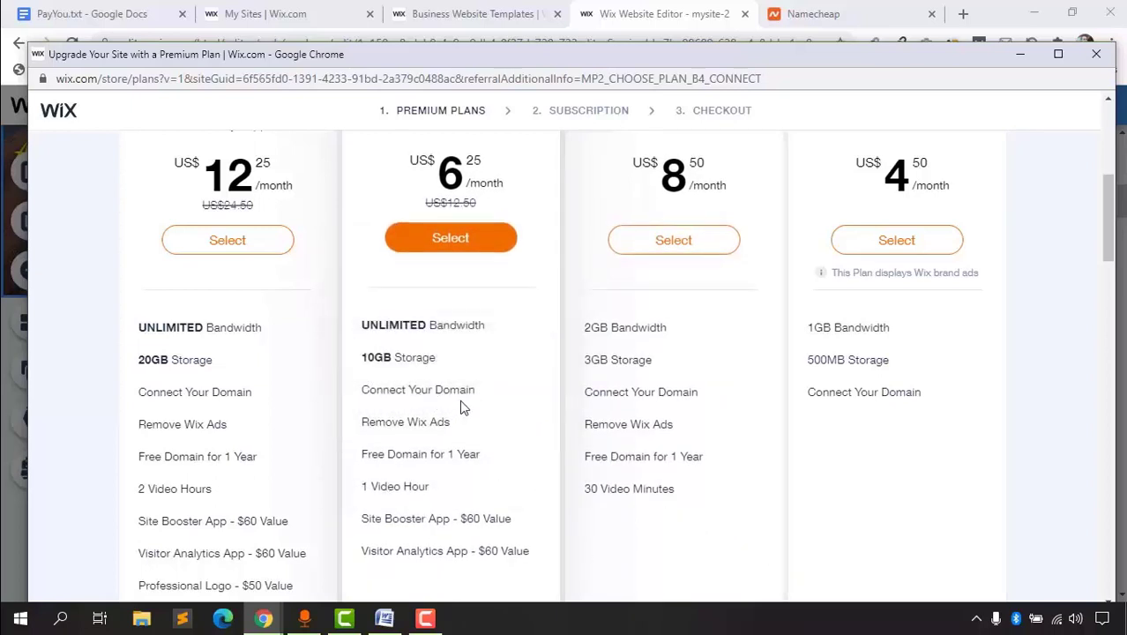
mouse_move(463, 425)
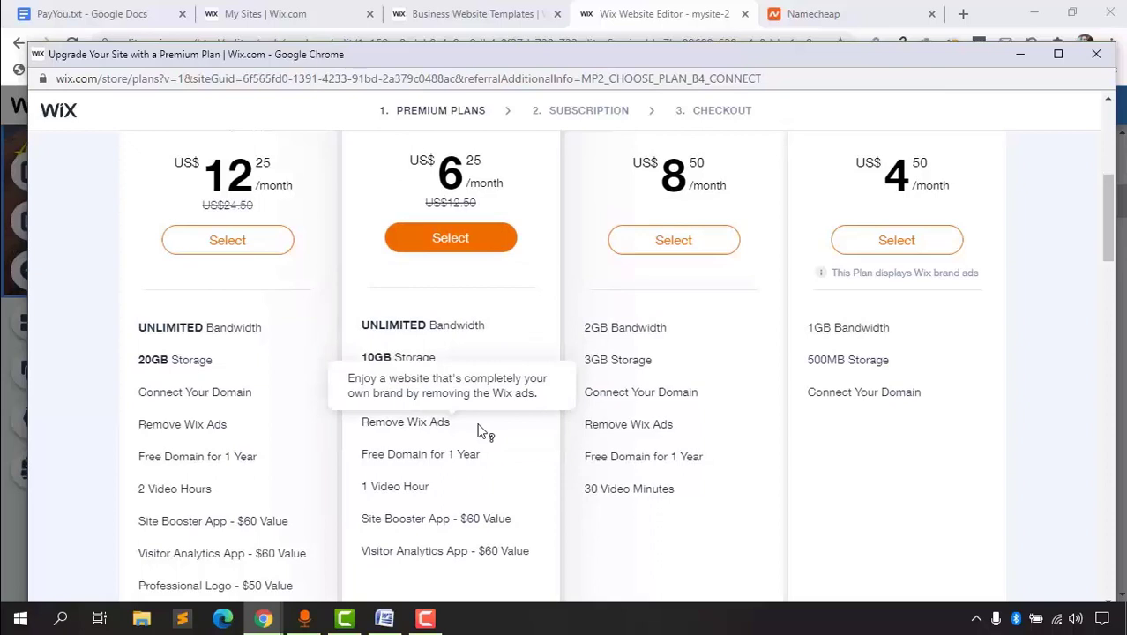
mouse_move(418, 461)
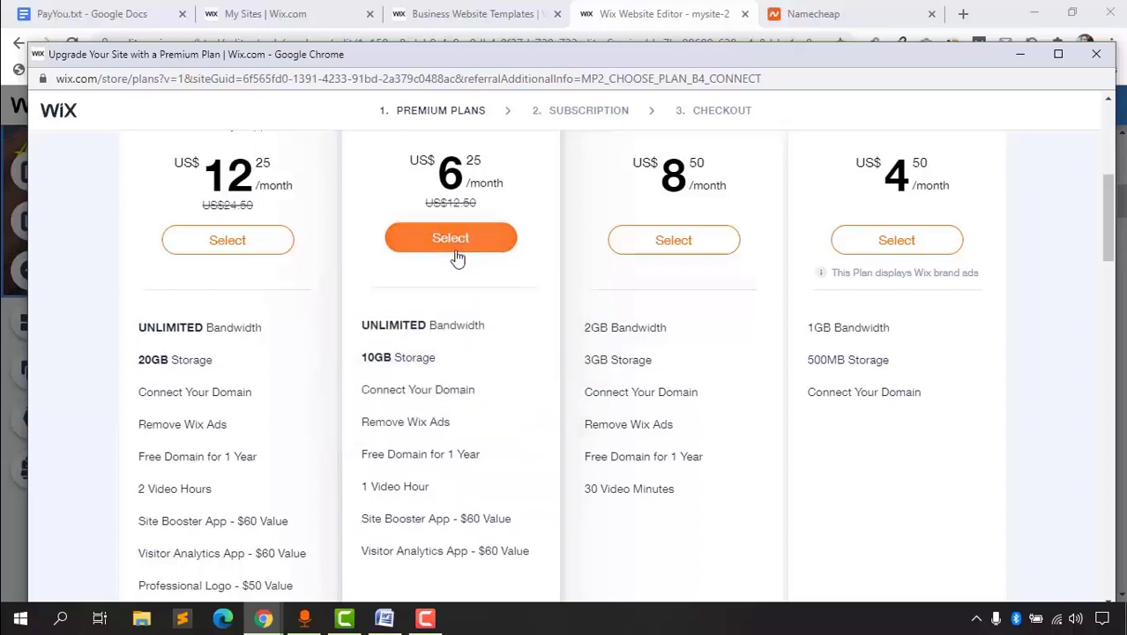
scroll(467, 353, up, 1)
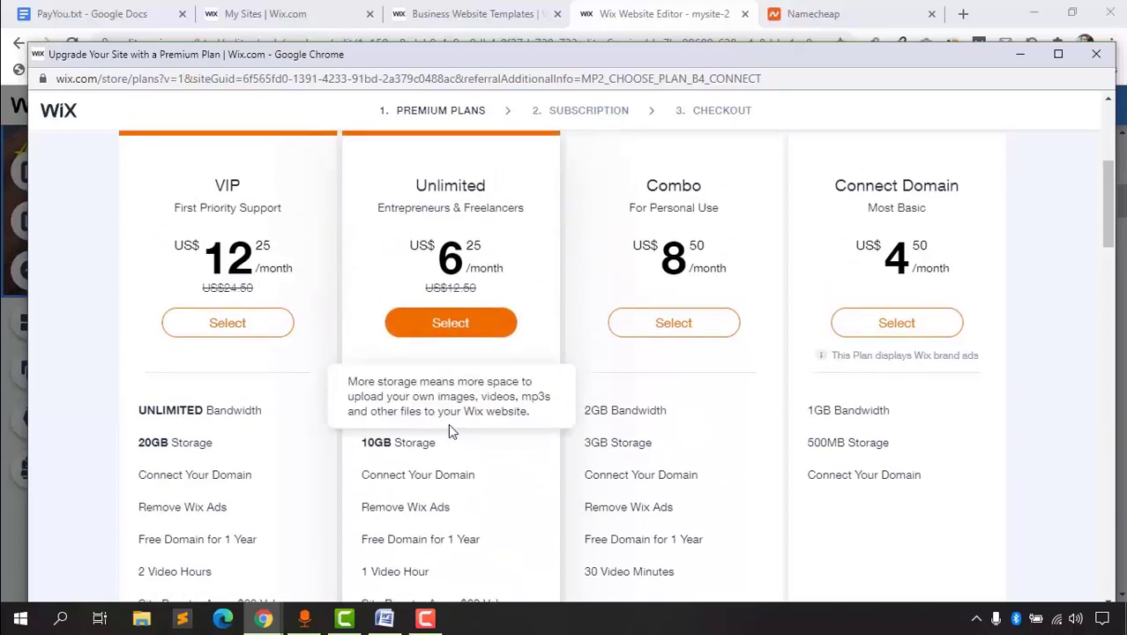
scroll(467, 455, down, 1)
scroll(494, 490, up, 1)
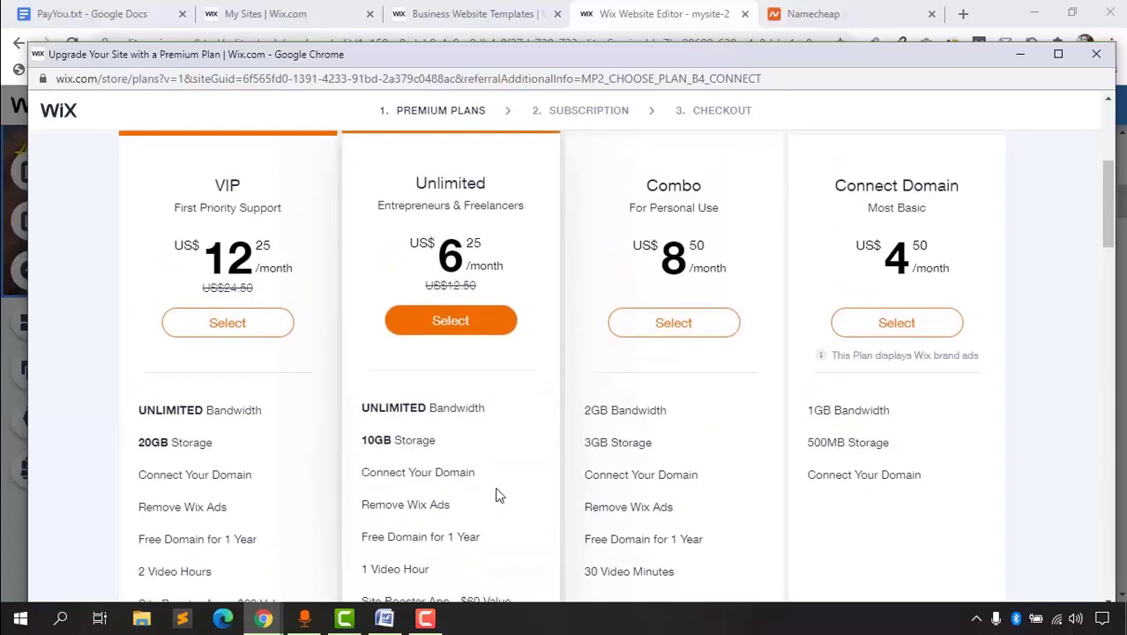
click(453, 323)
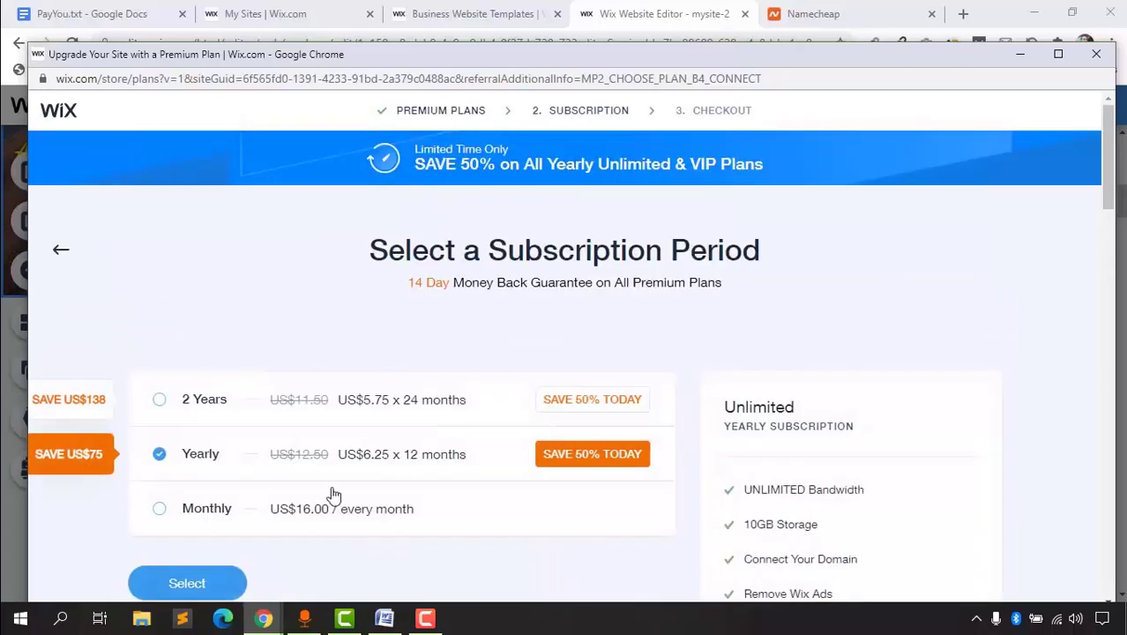
Step: Choose the Monthly subscription period for the Unlimited plan and continue to checkout
click(184, 509)
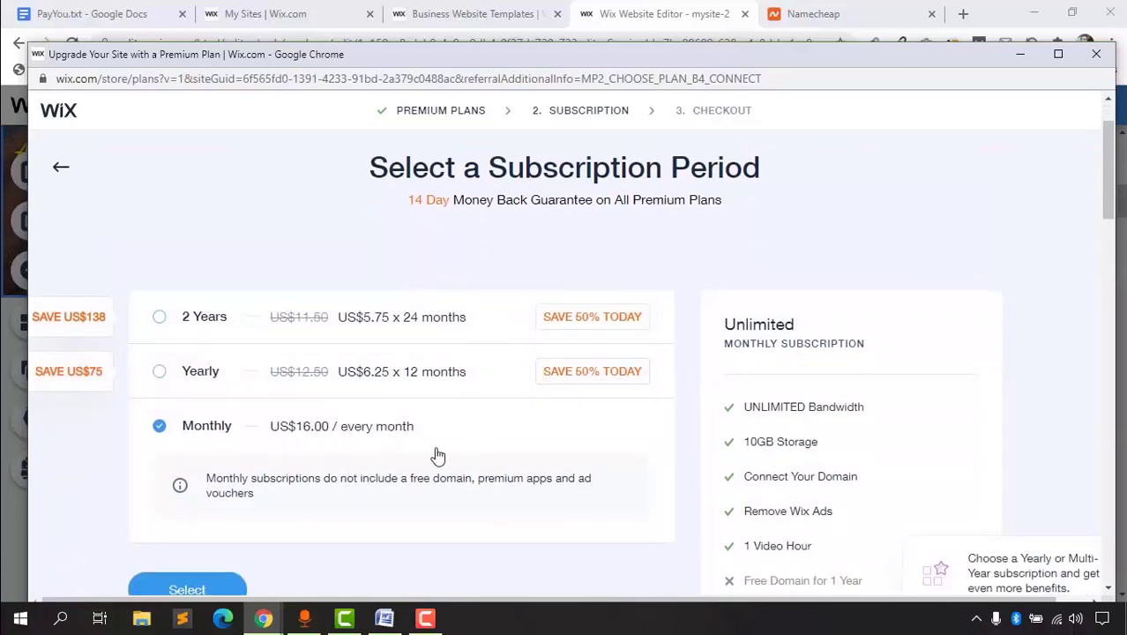
scroll(461, 458, down, 1)
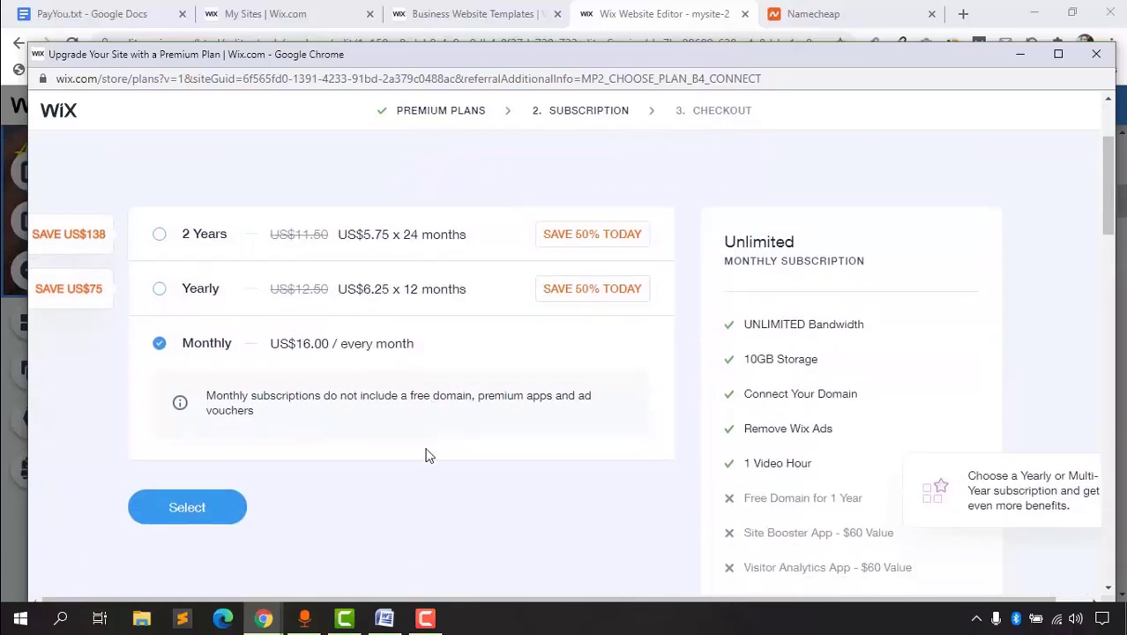
click(188, 508)
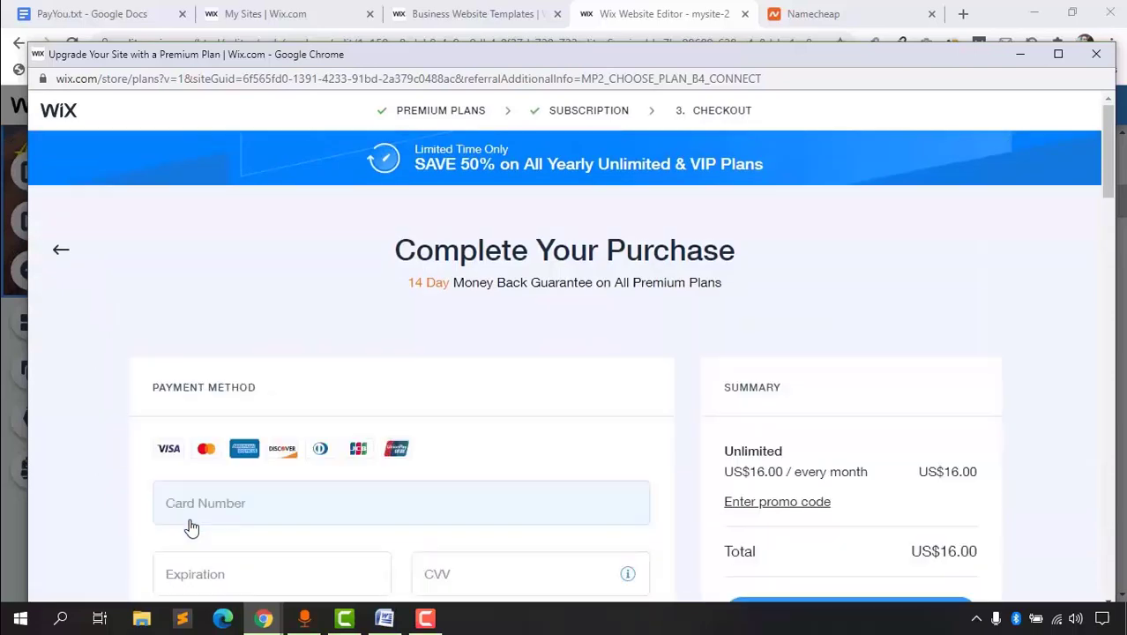
Step: Fill in the card number, expiration and billing details, submit the purchase, and choose to connect an already owned domain
scroll(103, 510, down, 2)
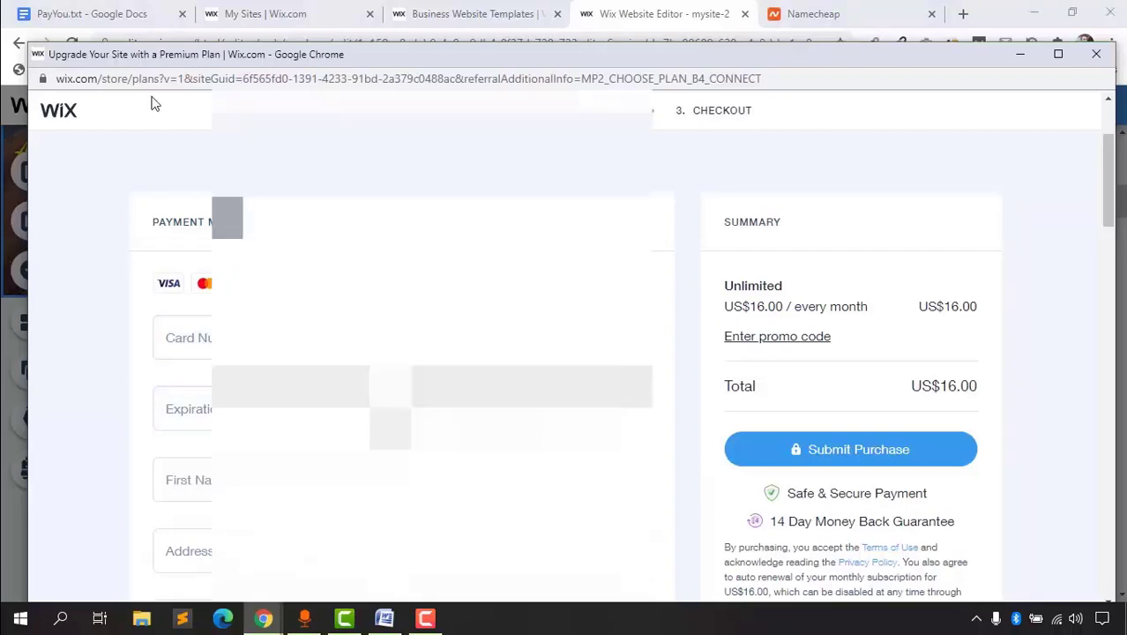
scroll(735, 543, down, 2)
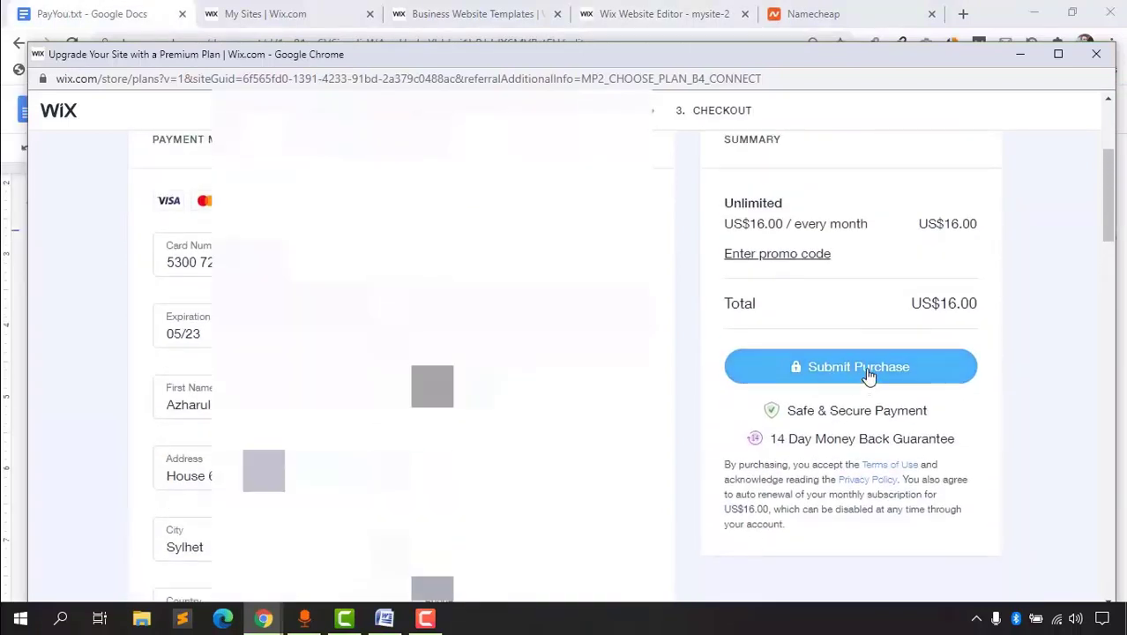
click(869, 375)
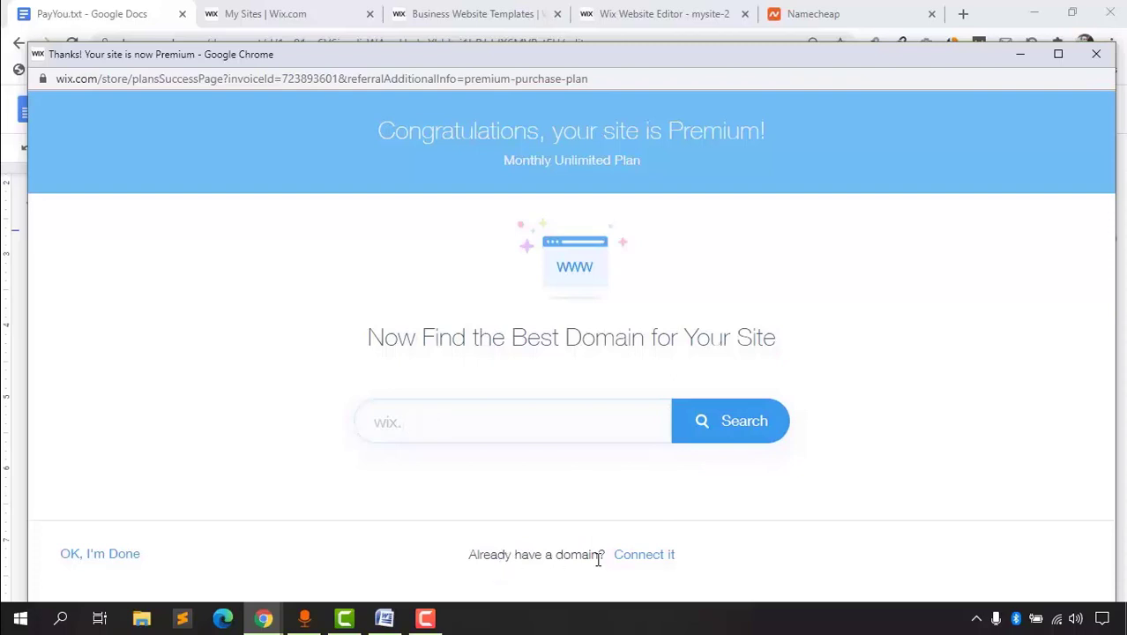
click(641, 558)
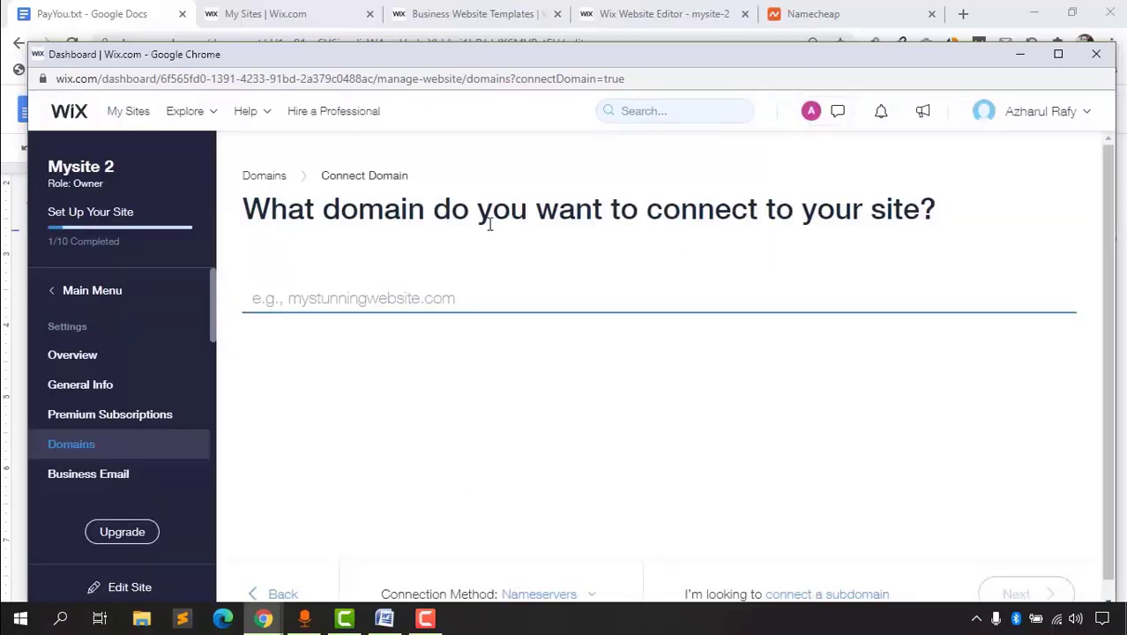
Step: Switch to Namecheap, open the account's domain list and locate codefreewebsite.com
click(852, 7)
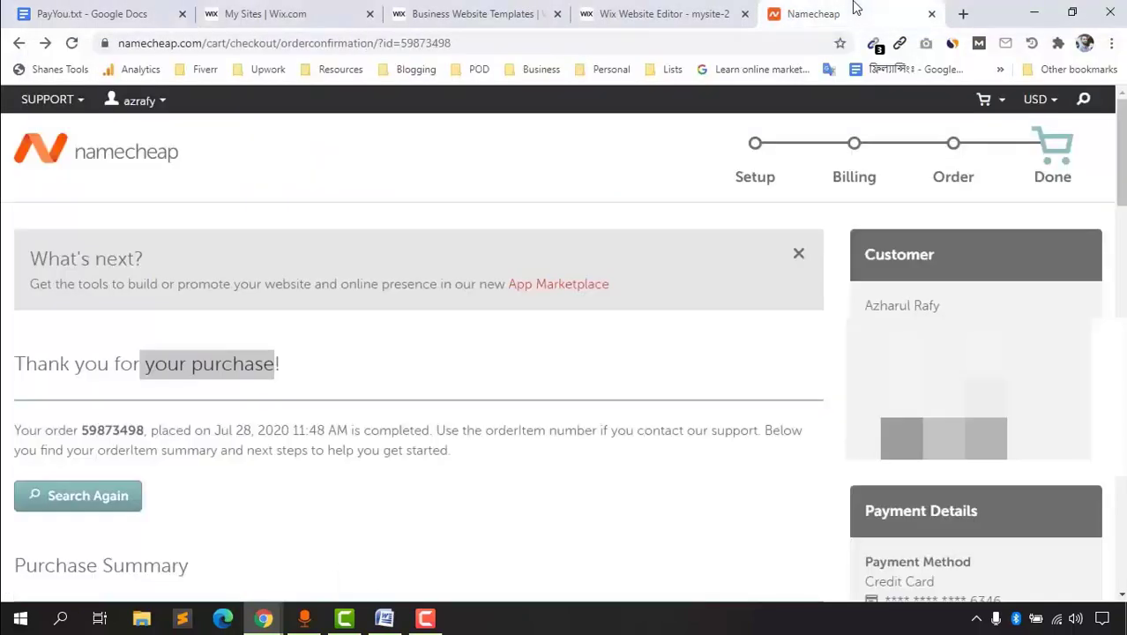
click(126, 108)
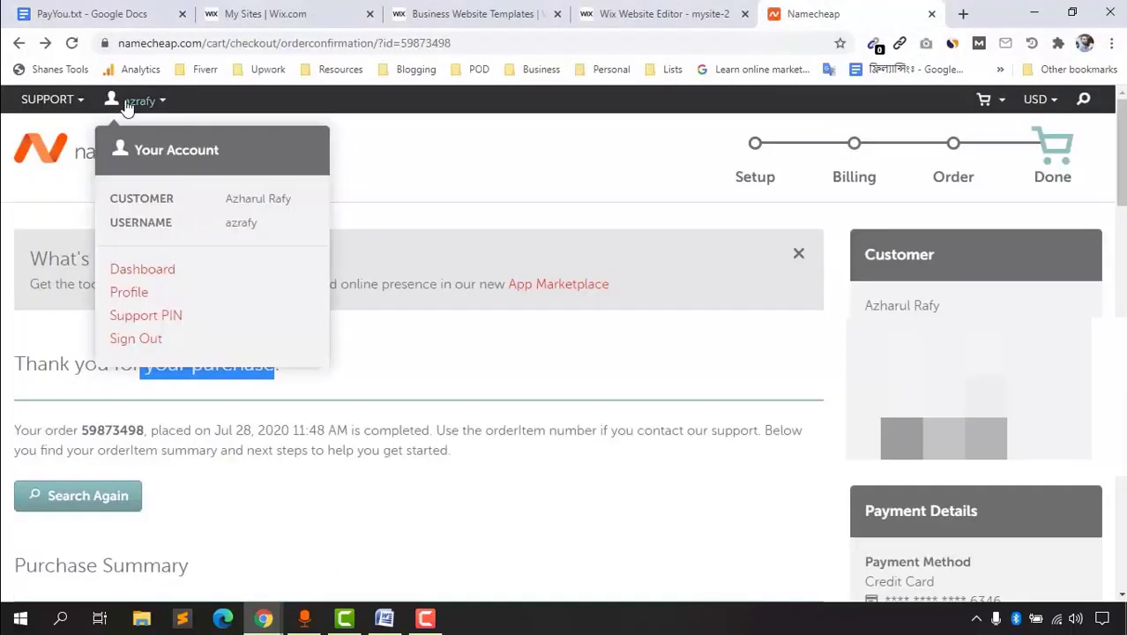
click(138, 273)
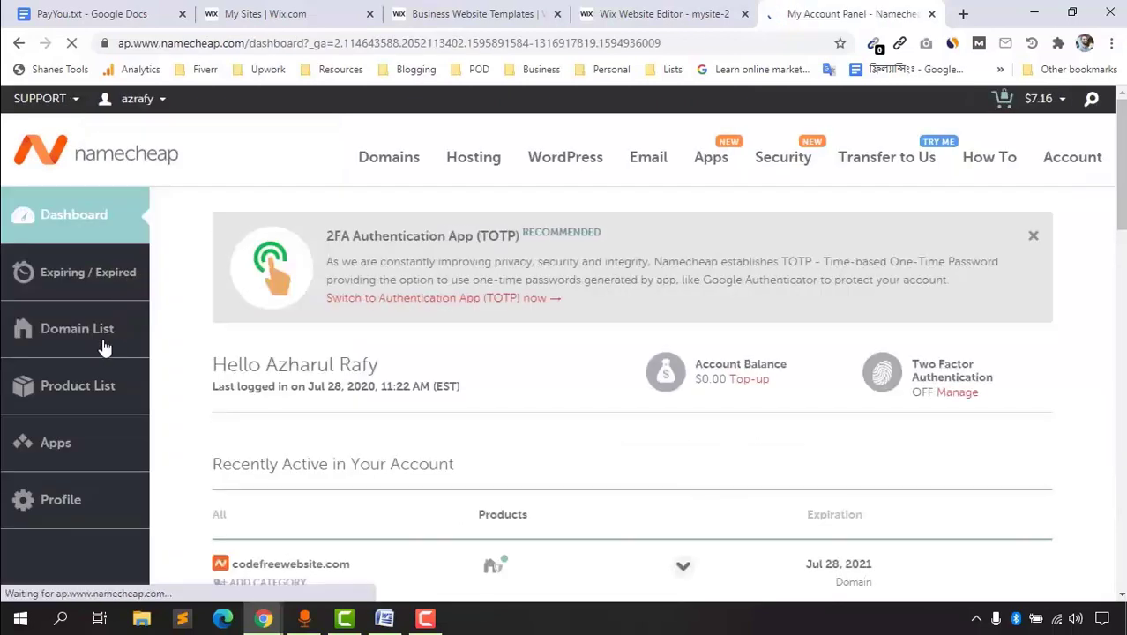
click(103, 347)
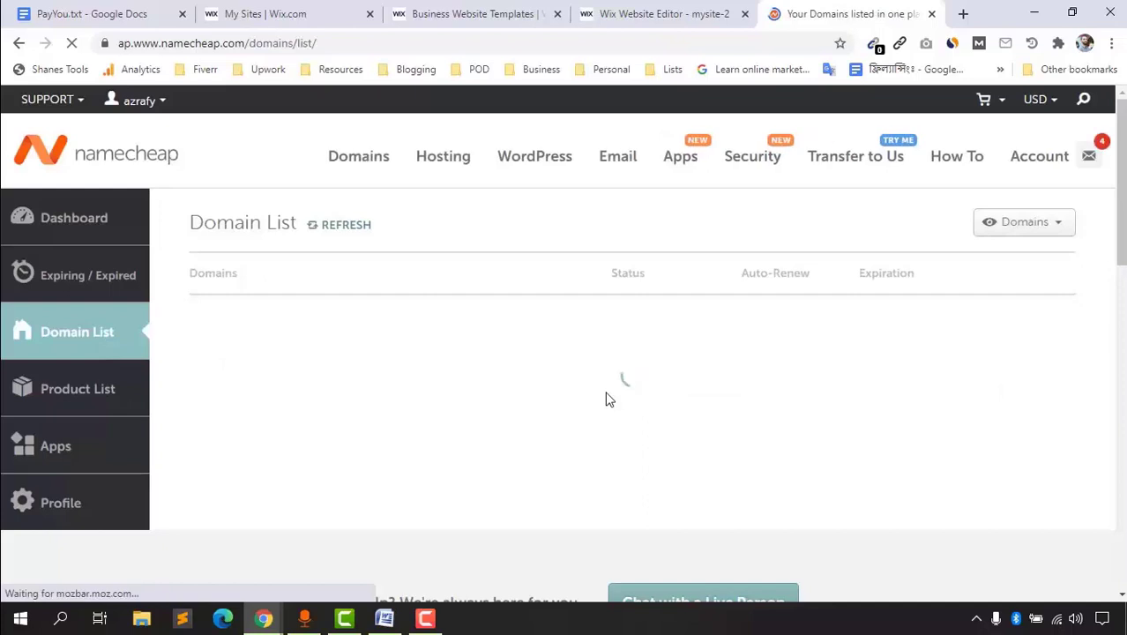
scroll(605, 398, down, 1)
scroll(605, 398, down, 2)
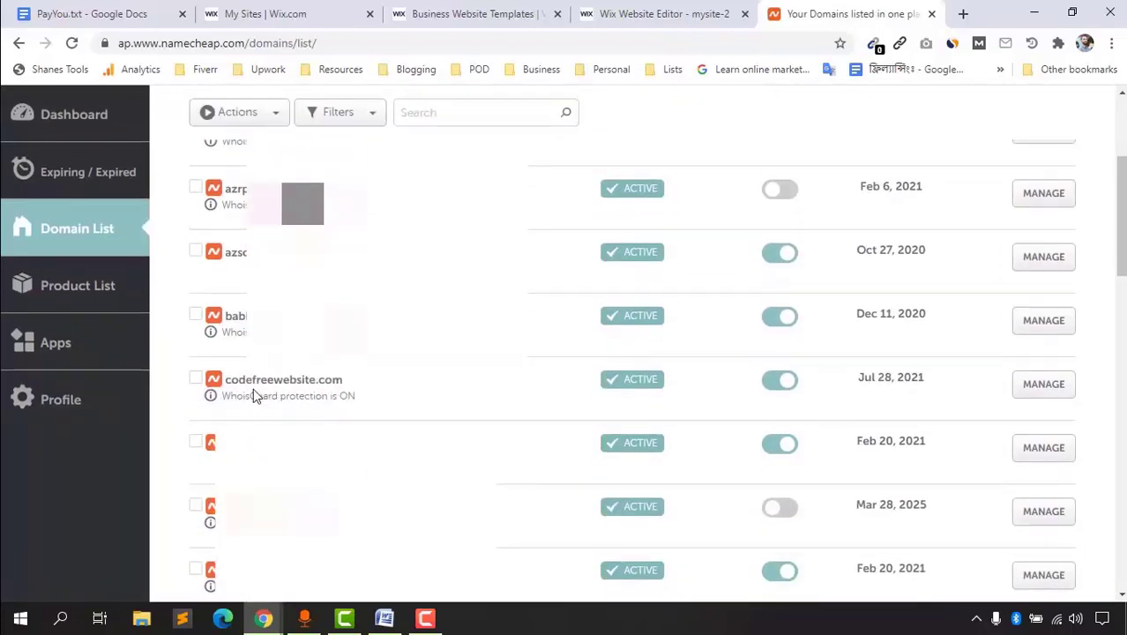
Step: Return to the Wix dashboard, submit codefreewebsite.com as the domain to connect, and confirm that it is from Namecheap
mouse_move(263, 618)
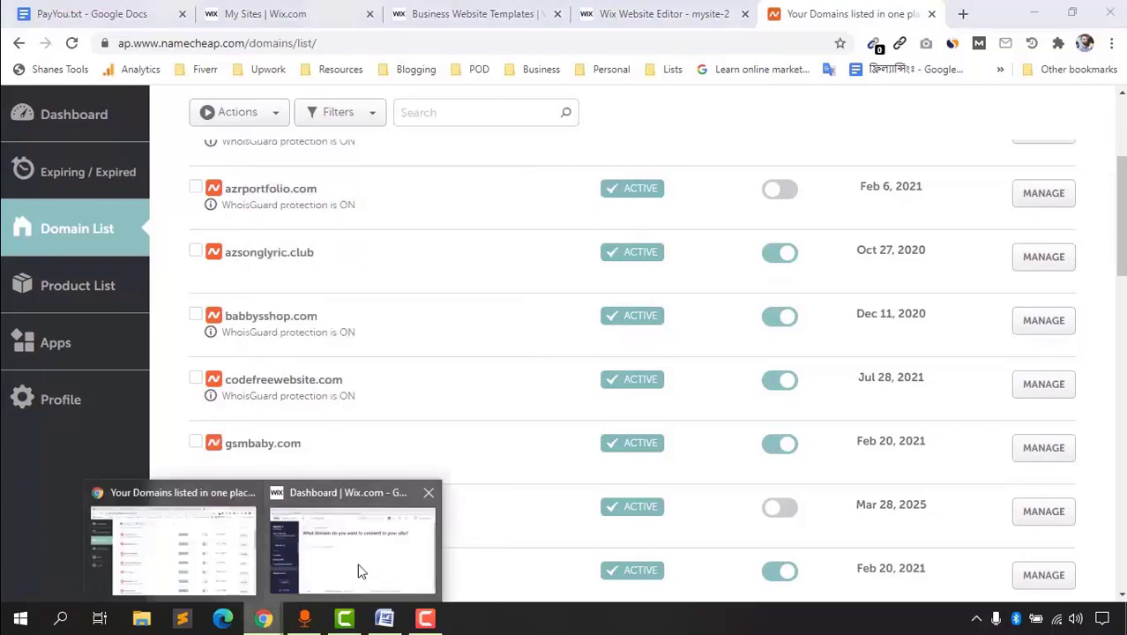
click(358, 571)
click(395, 301)
text(codefreewebsite)
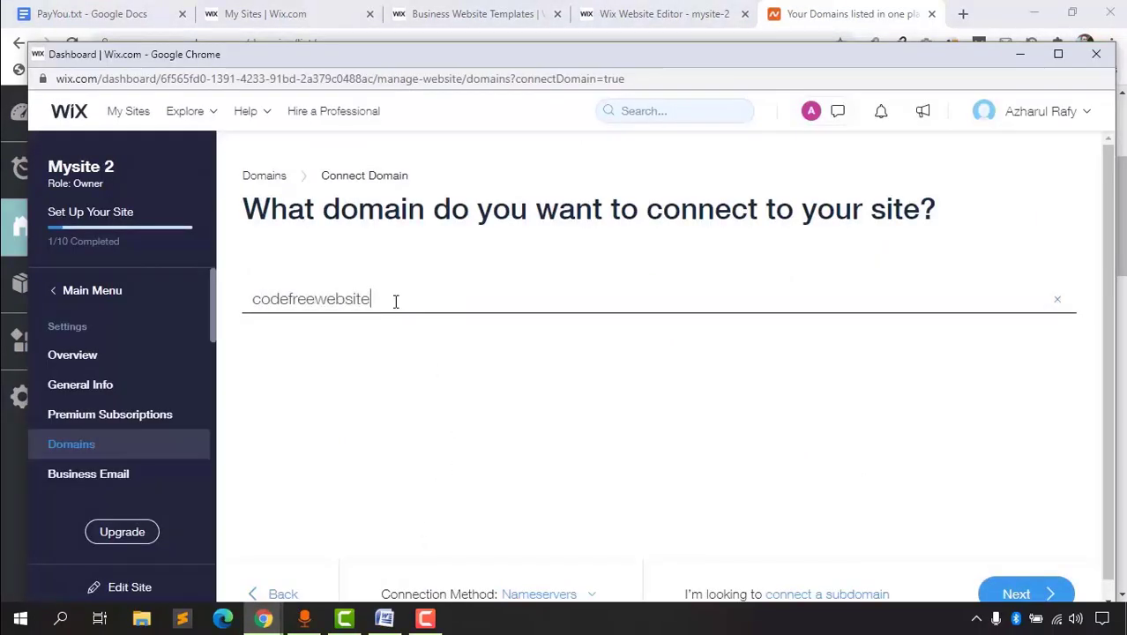
text(.com)
click(763, 423)
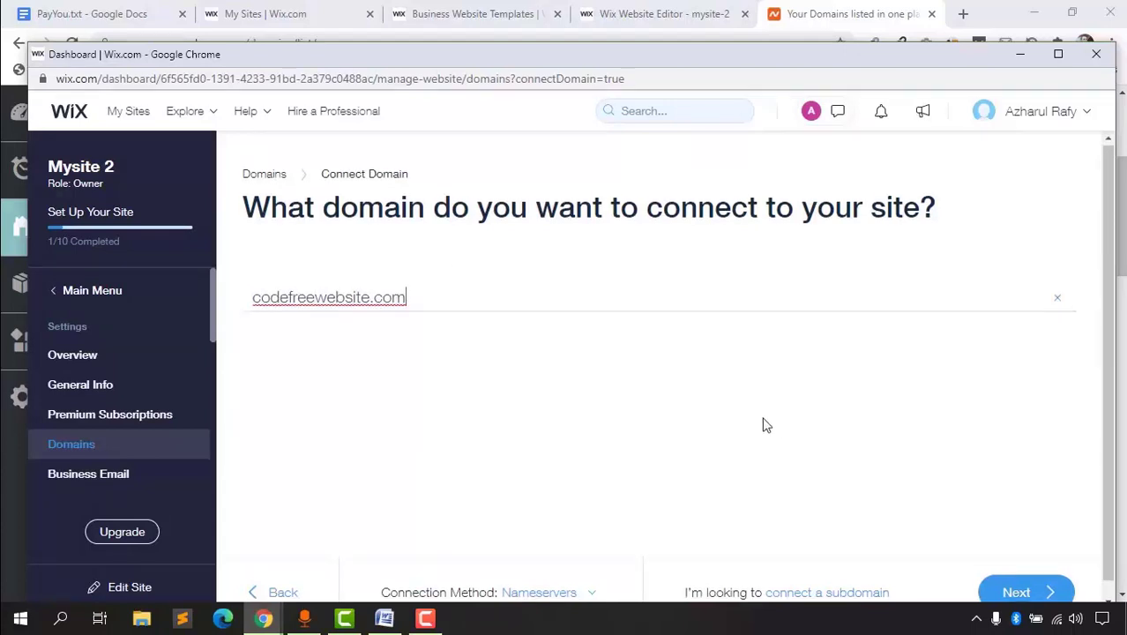
scroll(881, 472, down, 1)
click(1016, 576)
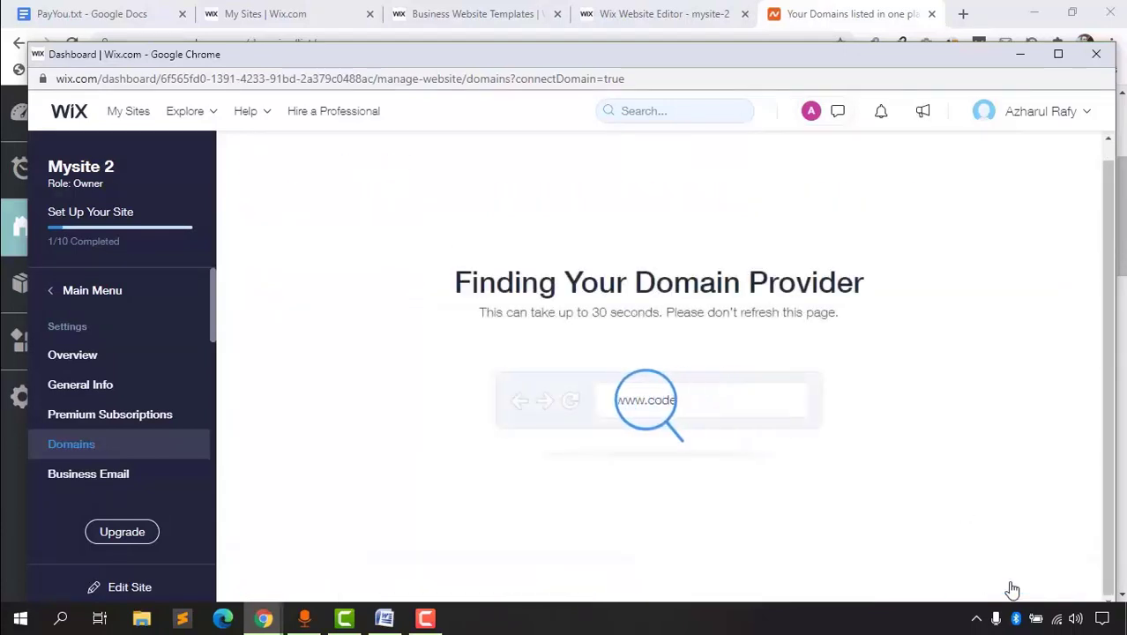
click(1058, 54)
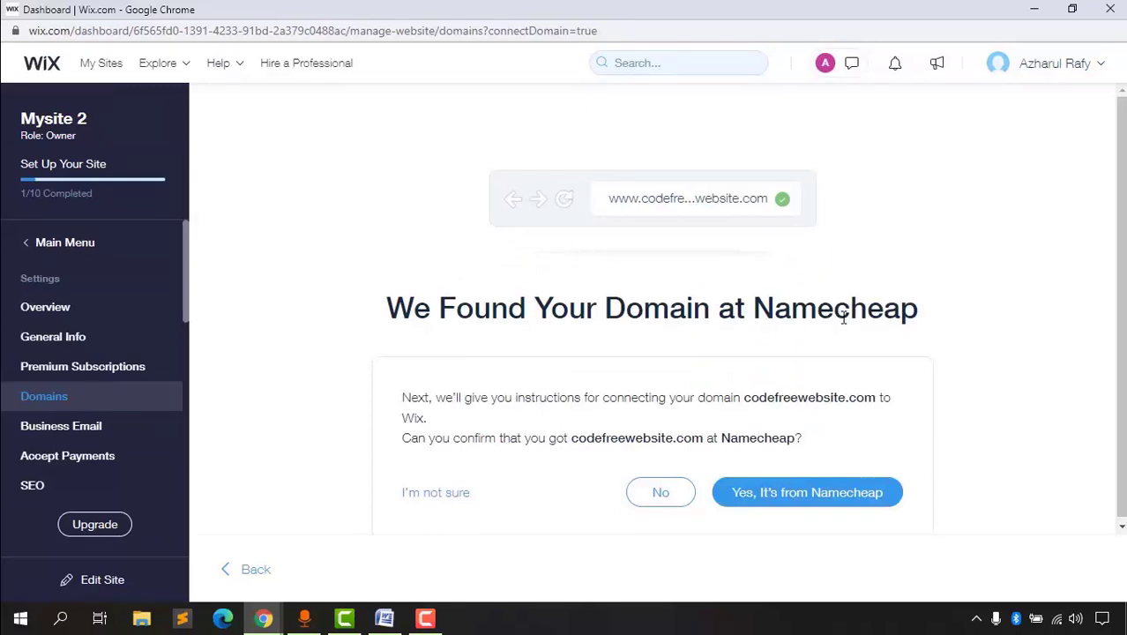
click(803, 505)
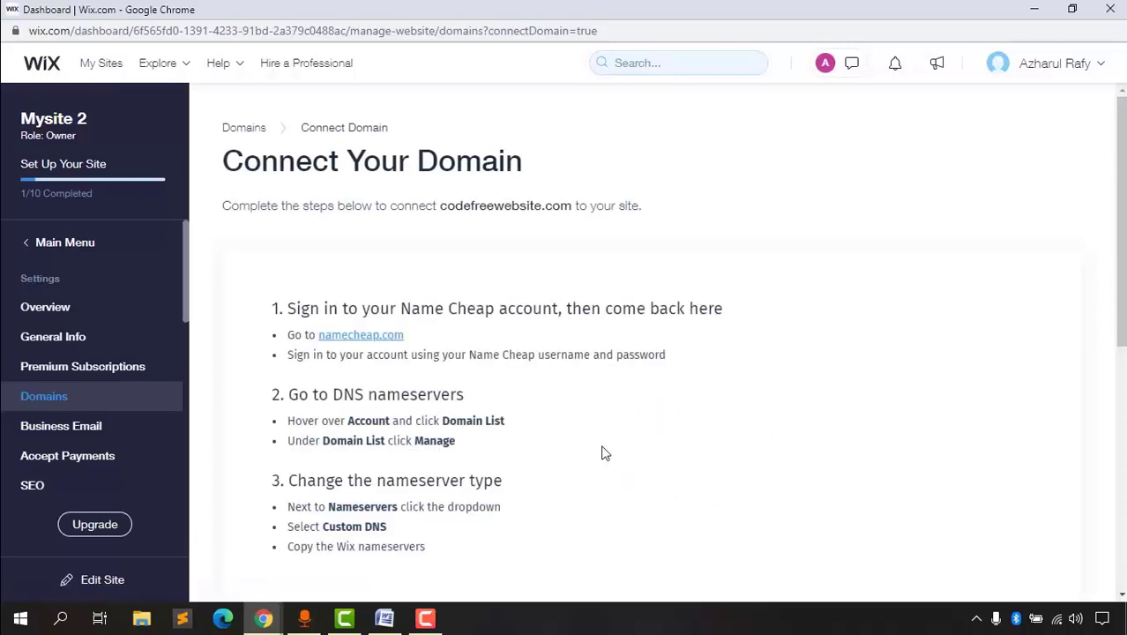
Step: Read the Wix connection instructions, open codefreewebsite.com's management page in Namecheap, and set its nameserver type to Custom DNS
scroll(571, 421, down, 4)
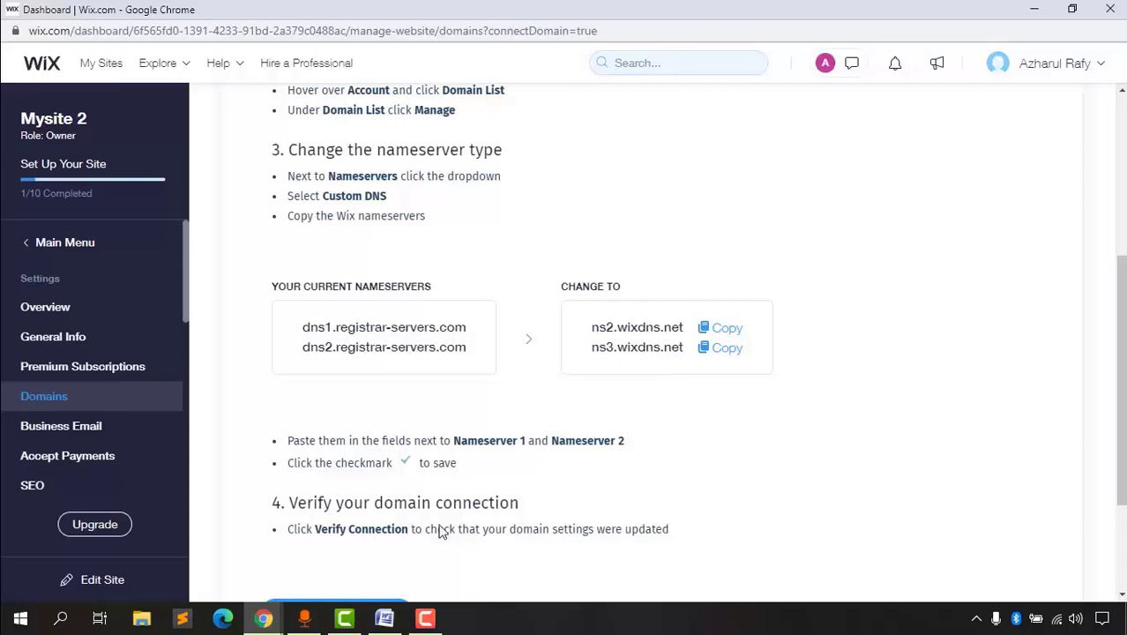
mouse_move(263, 618)
click(228, 569)
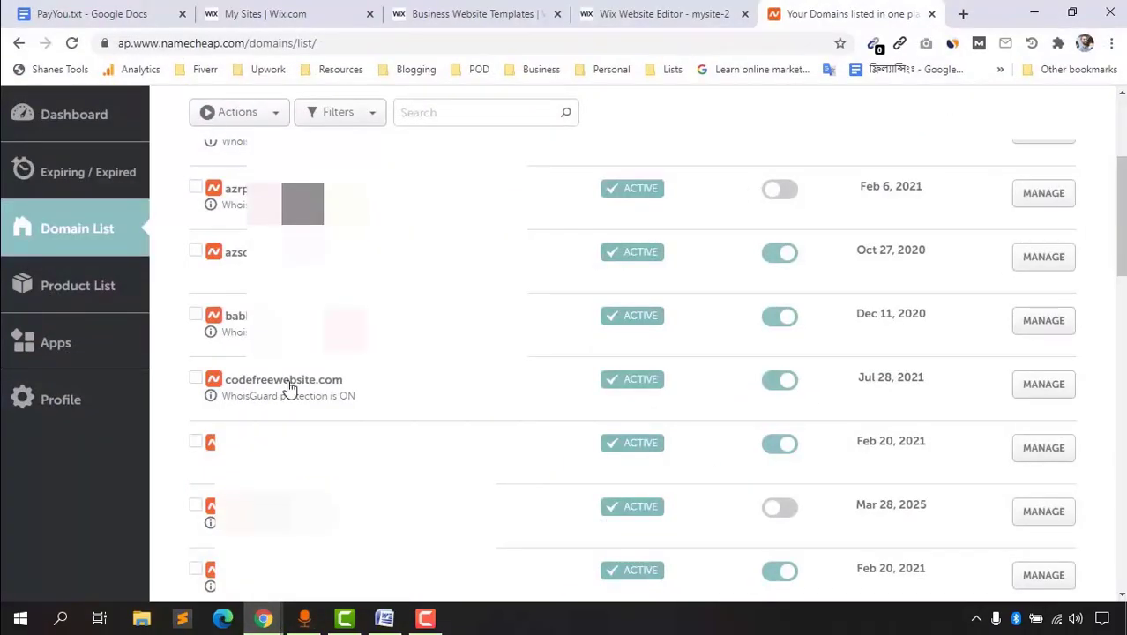
click(1053, 393)
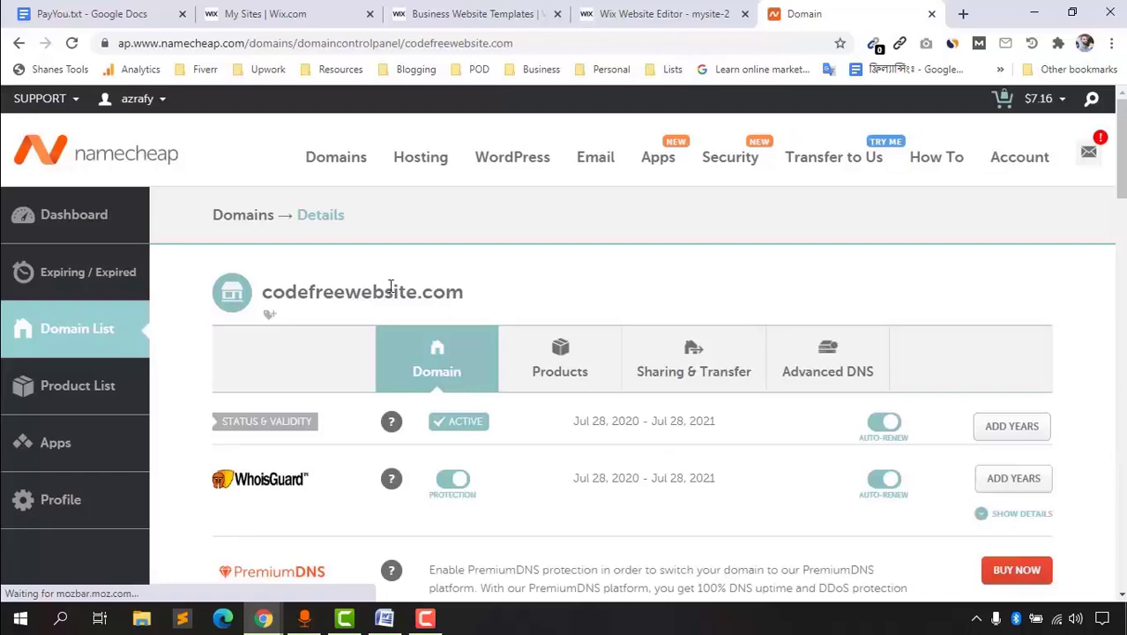
scroll(359, 320, down, 3)
scroll(221, 480, down, 1)
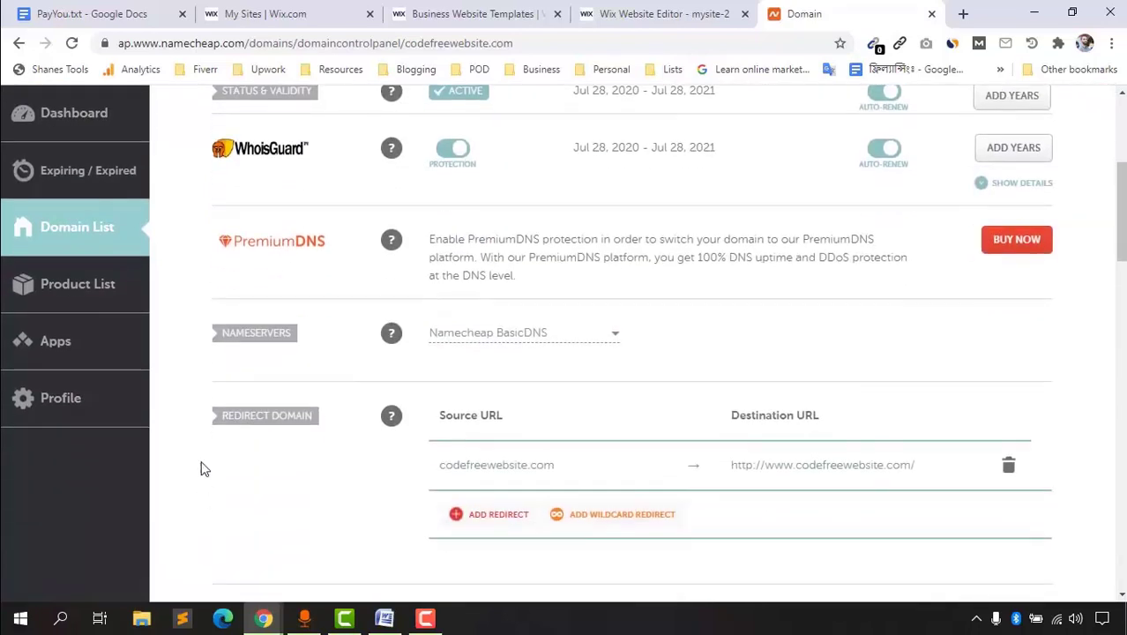
mouse_move(392, 336)
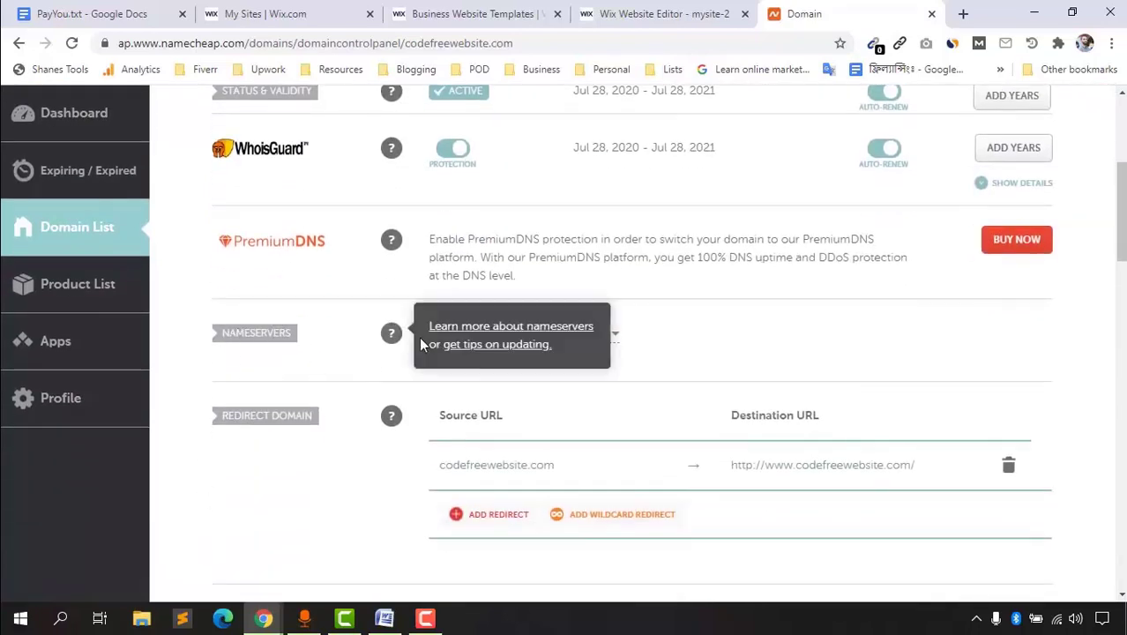
click(612, 334)
click(481, 429)
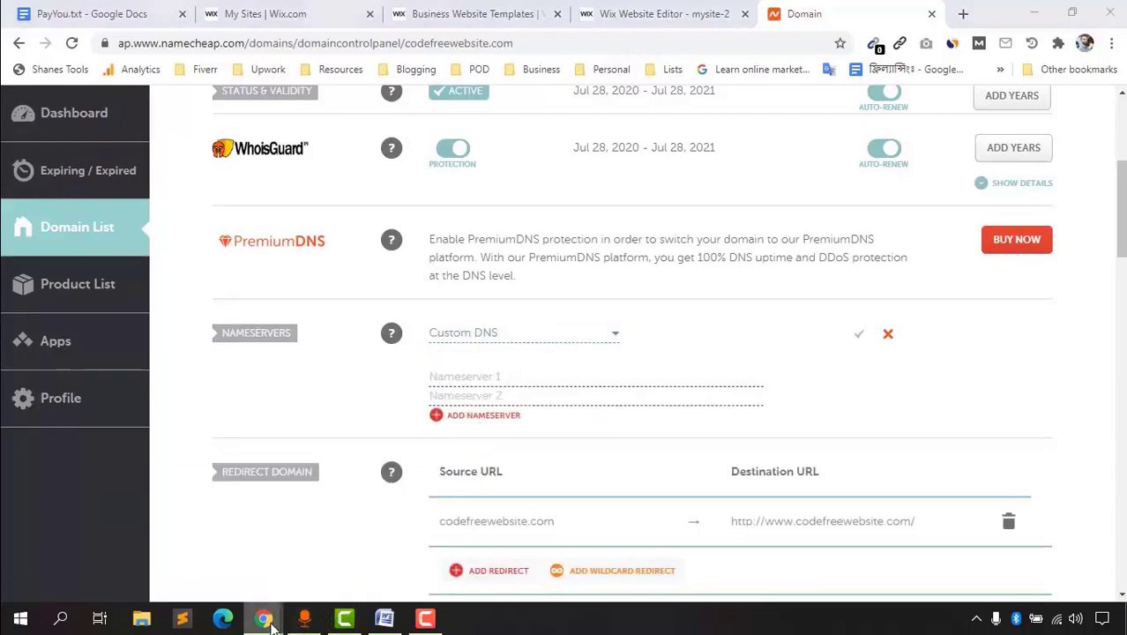
Step: Copy ns2.wixdns.net from the Wix instructions into Namecheap as Nameserver 1
mouse_move(263, 617)
click(352, 569)
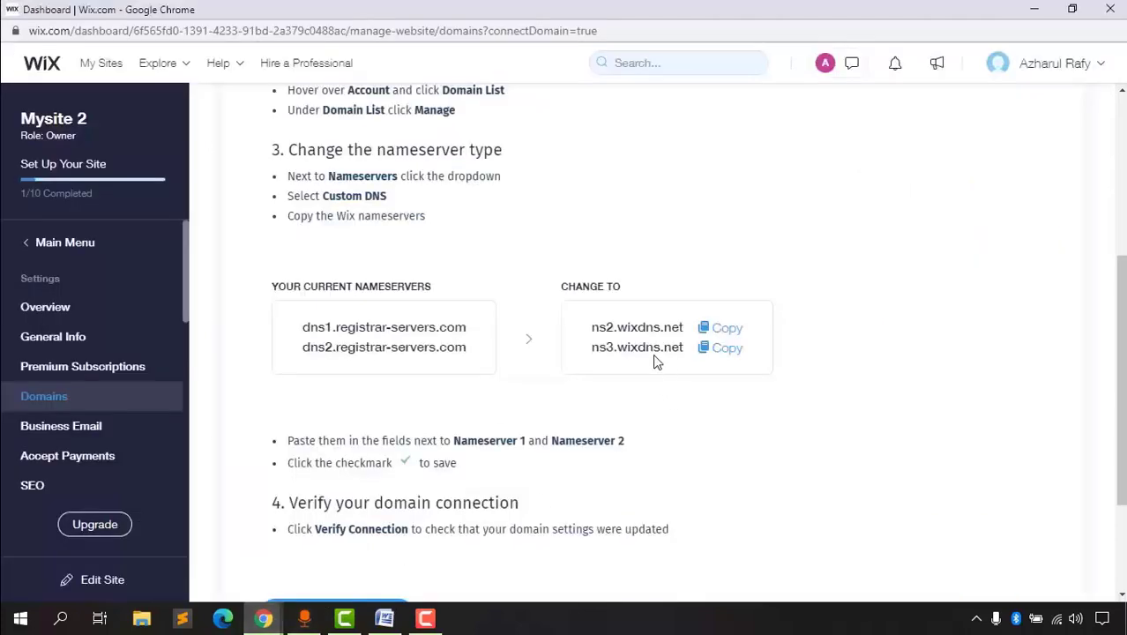
click(725, 329)
mouse_move(263, 617)
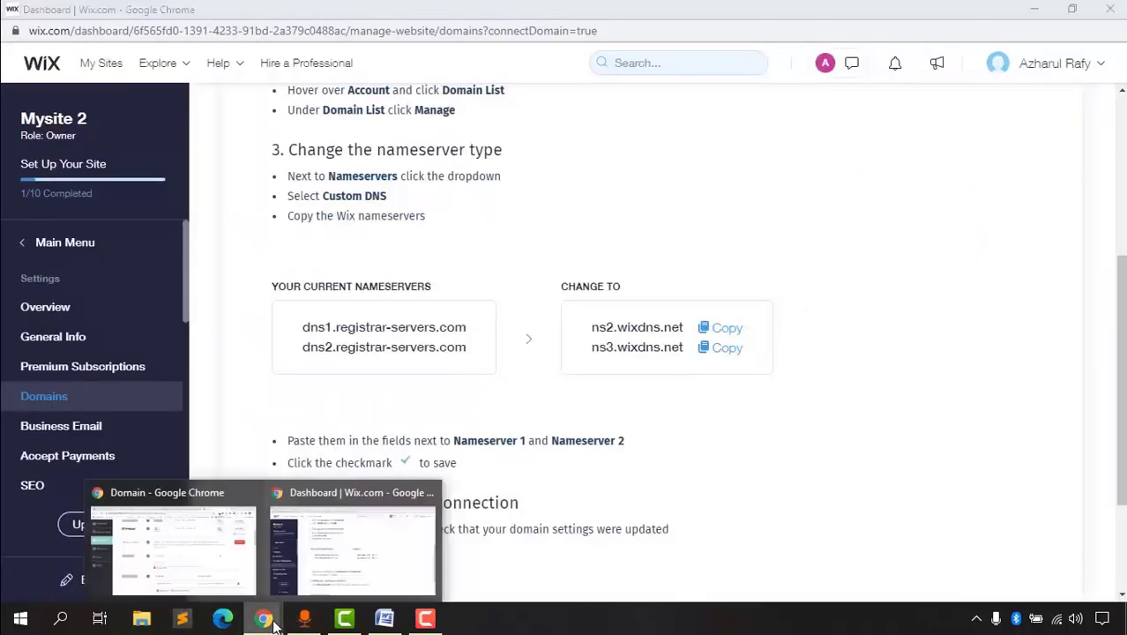
click(167, 565)
right_click(477, 377)
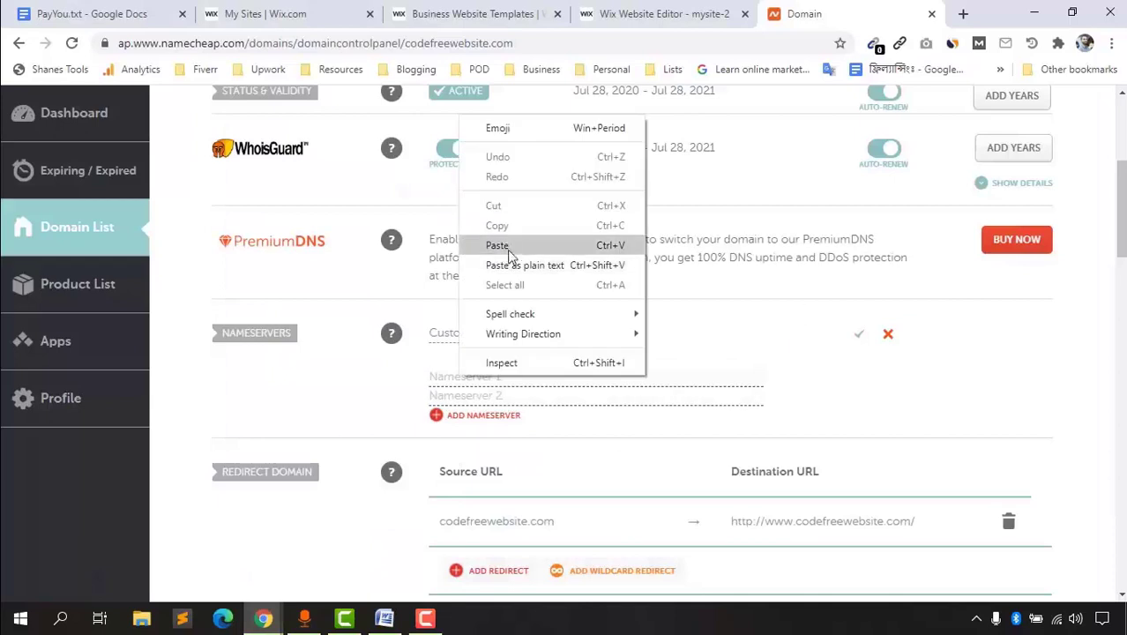
click(505, 242)
Step: Copy ns3.wixdns.net from the Wix instructions into Namecheap as Nameserver 2 and save the custom nameservers
mouse_move(263, 617)
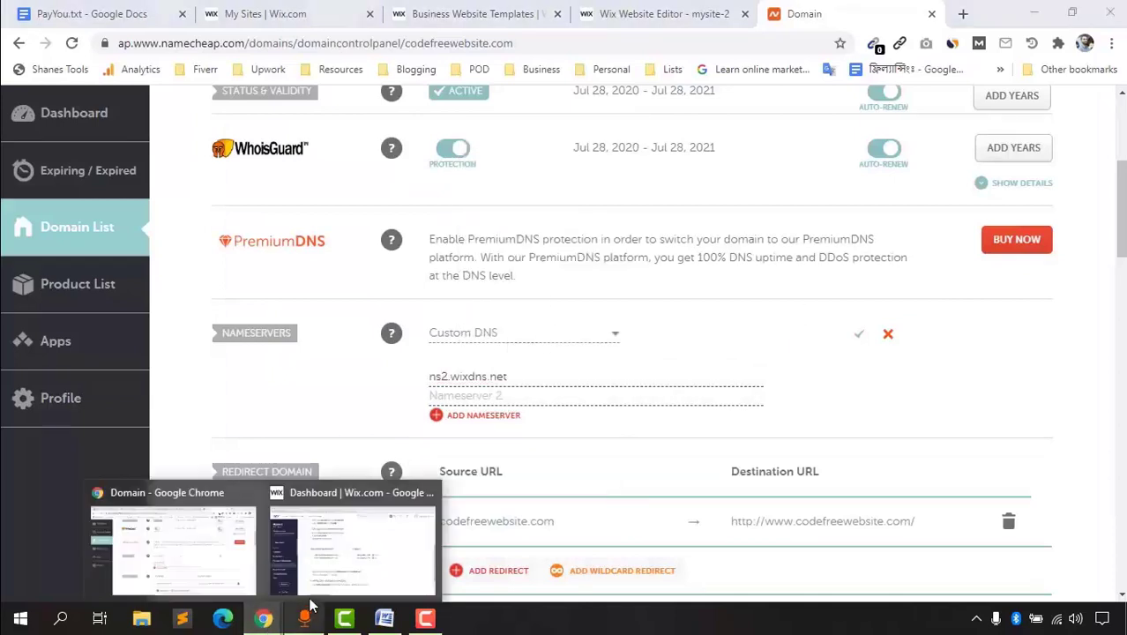
click(371, 561)
click(725, 349)
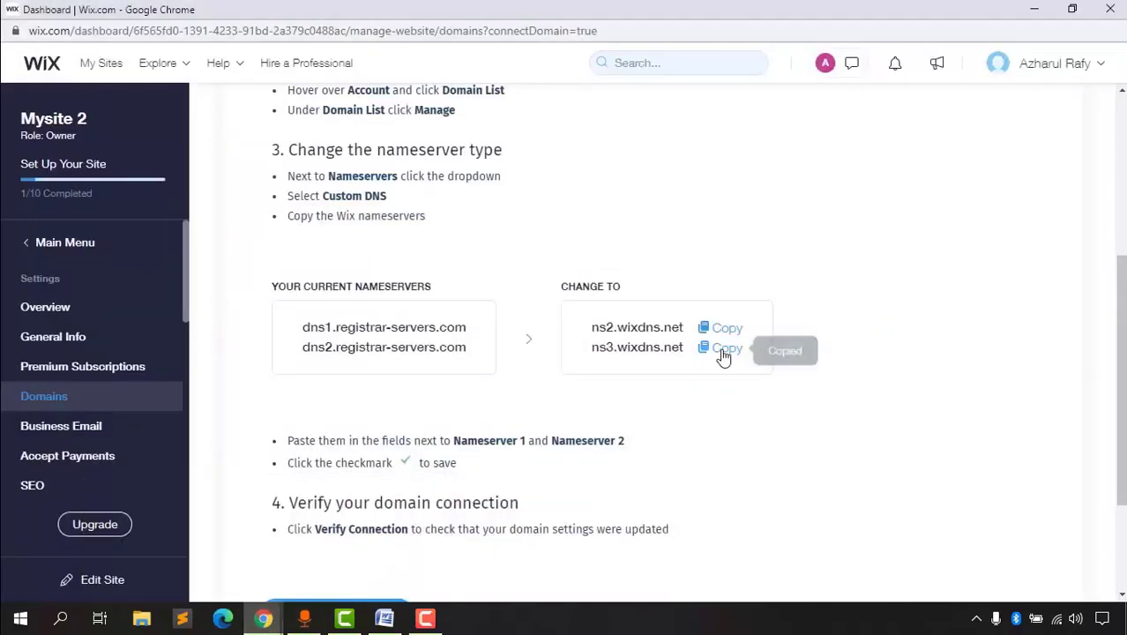
mouse_move(265, 619)
click(164, 551)
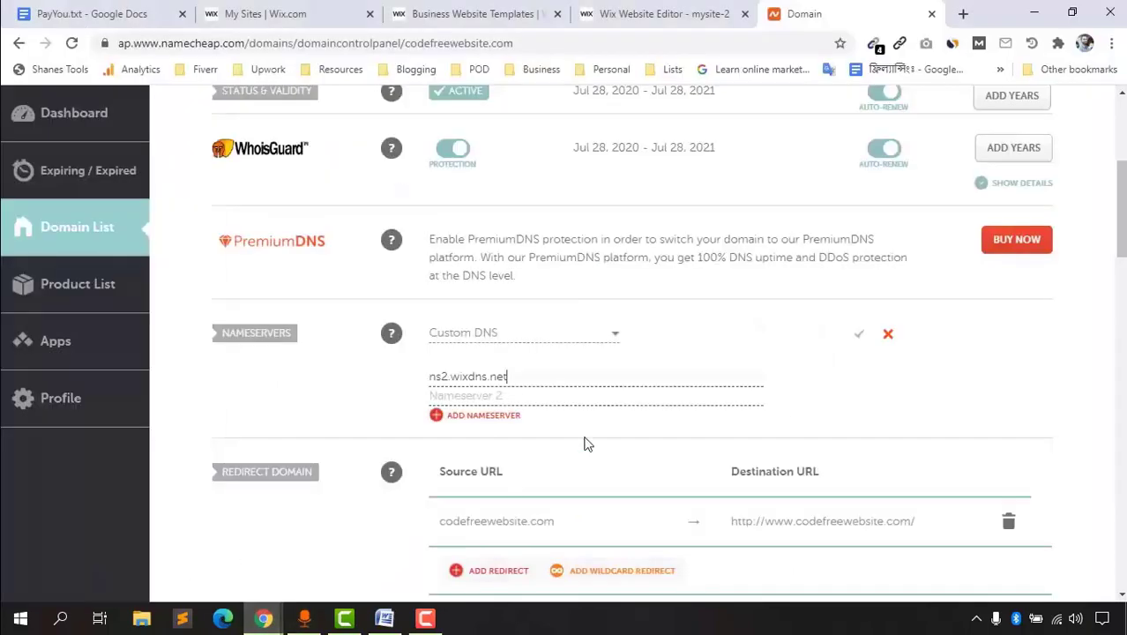
click(523, 397)
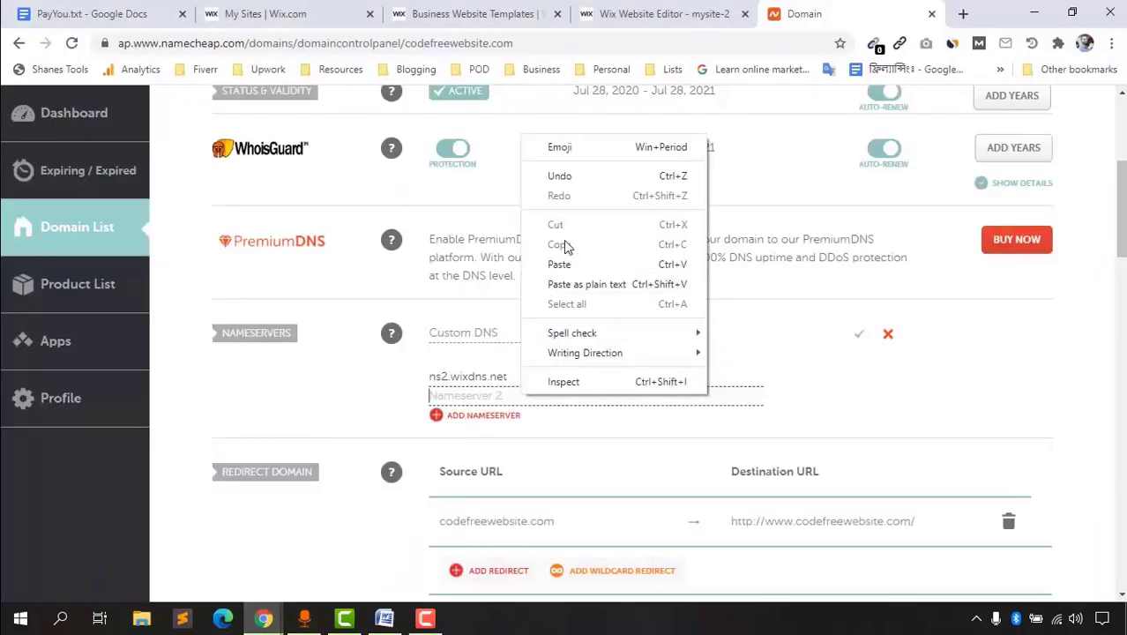
click(569, 260)
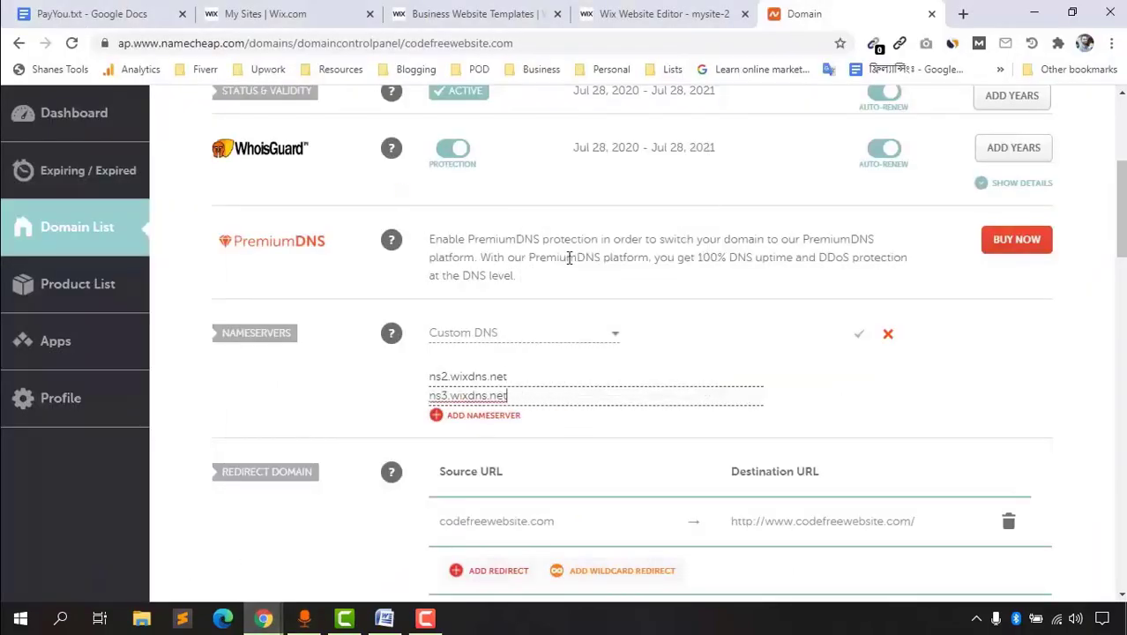
click(859, 336)
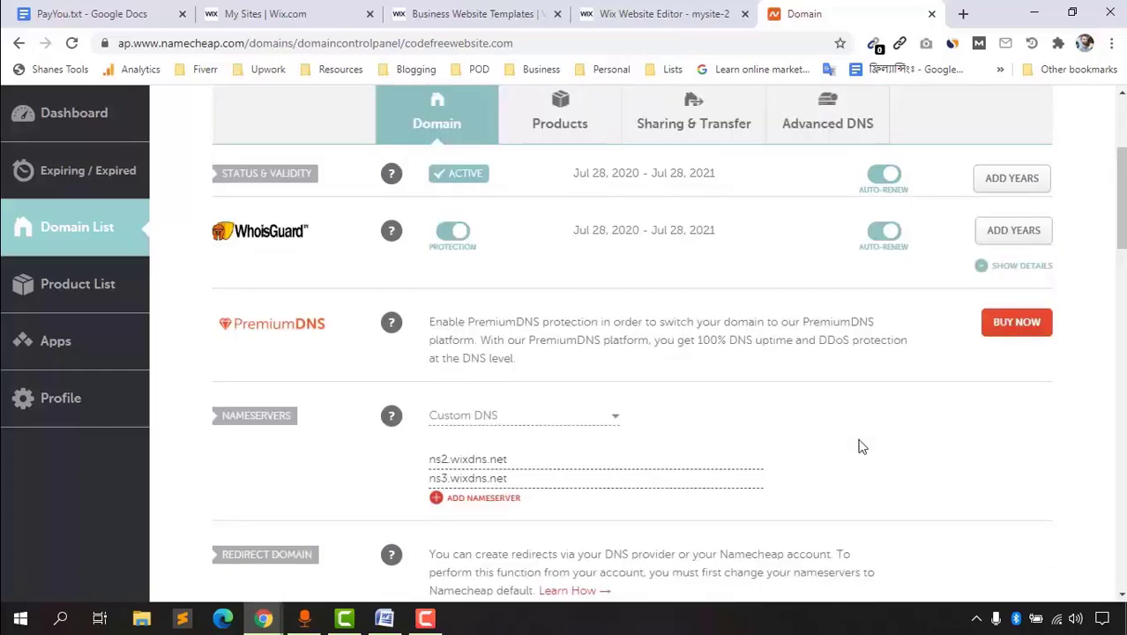
Step: Return to the Wix dashboard, verify the connection of codefreewebsite.com, and read the resulting publishing instructions
mouse_move(264, 618)
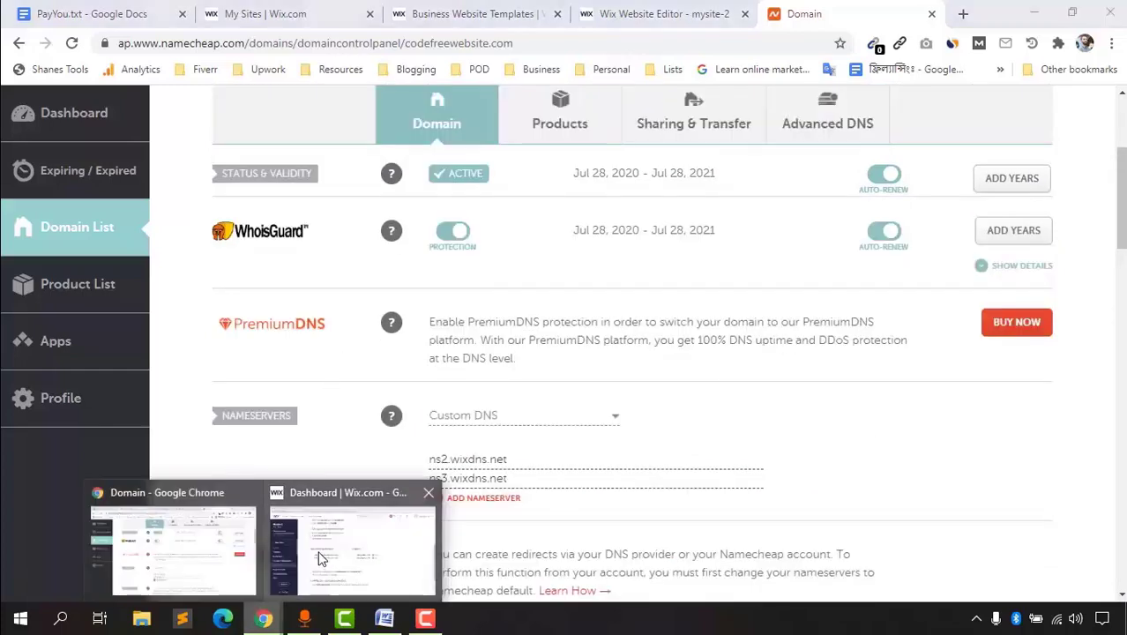
click(322, 556)
scroll(247, 492, down, 1)
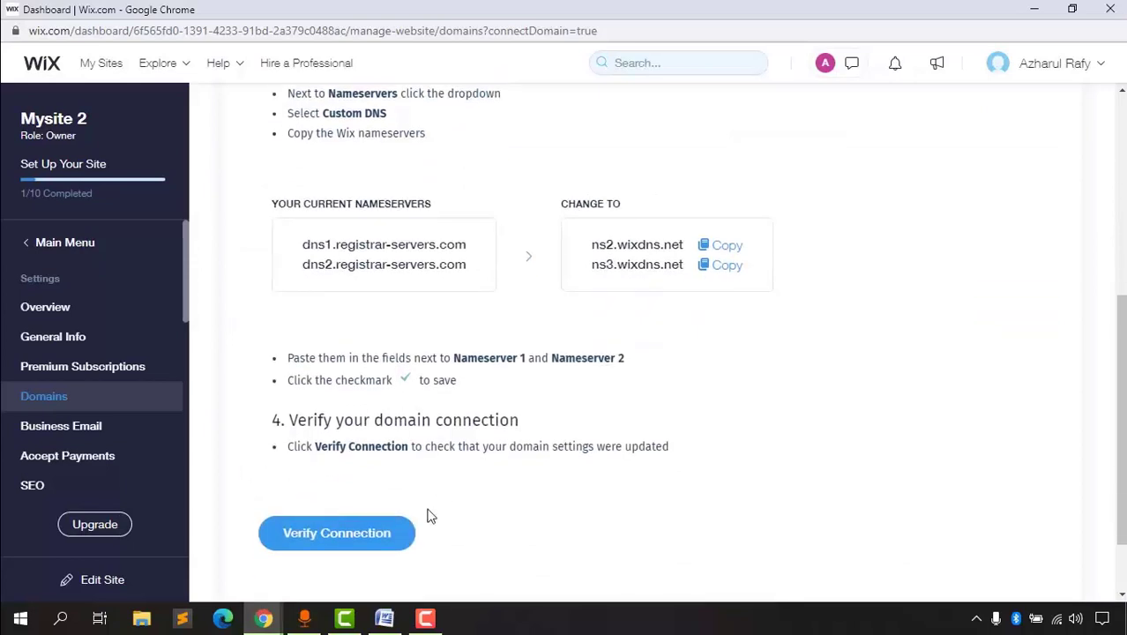
click(357, 544)
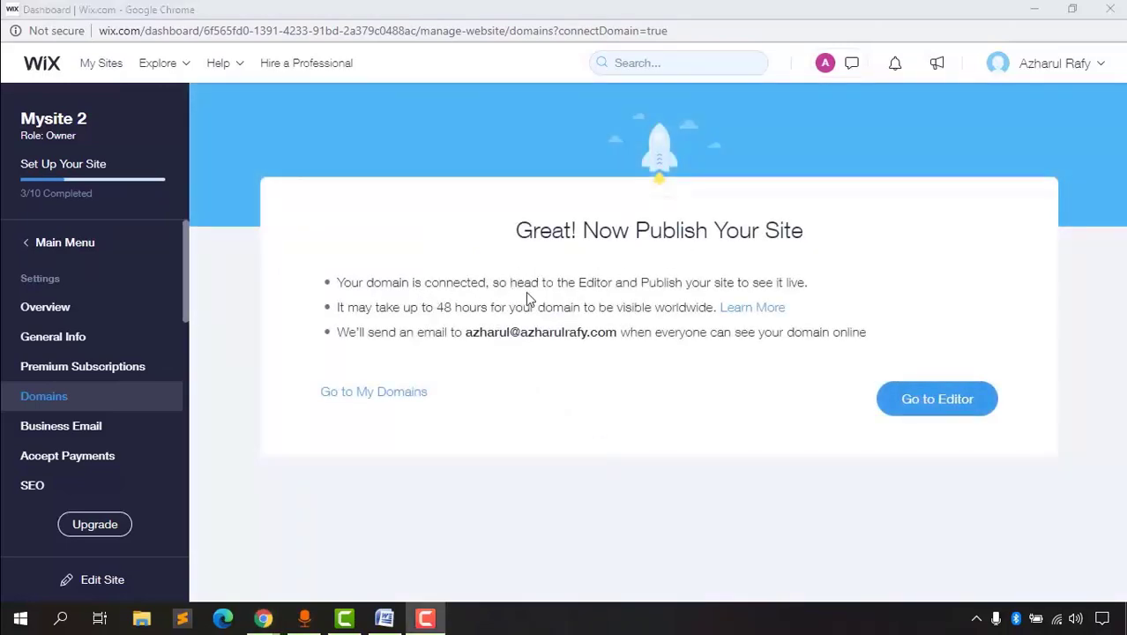
click(809, 283)
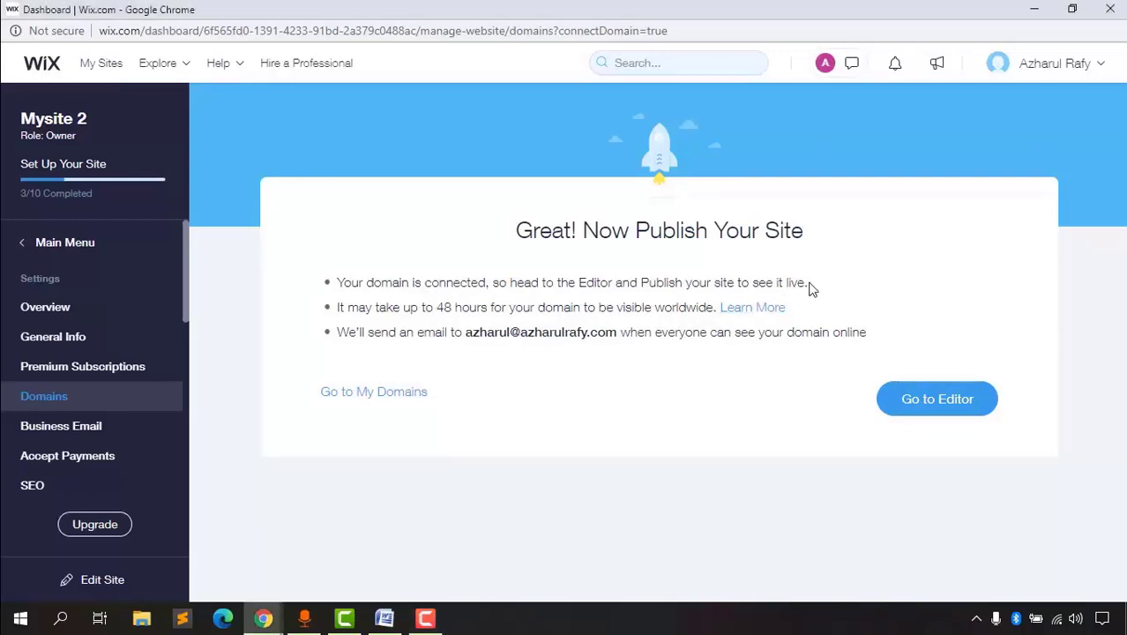
drag(809, 283, 399, 281)
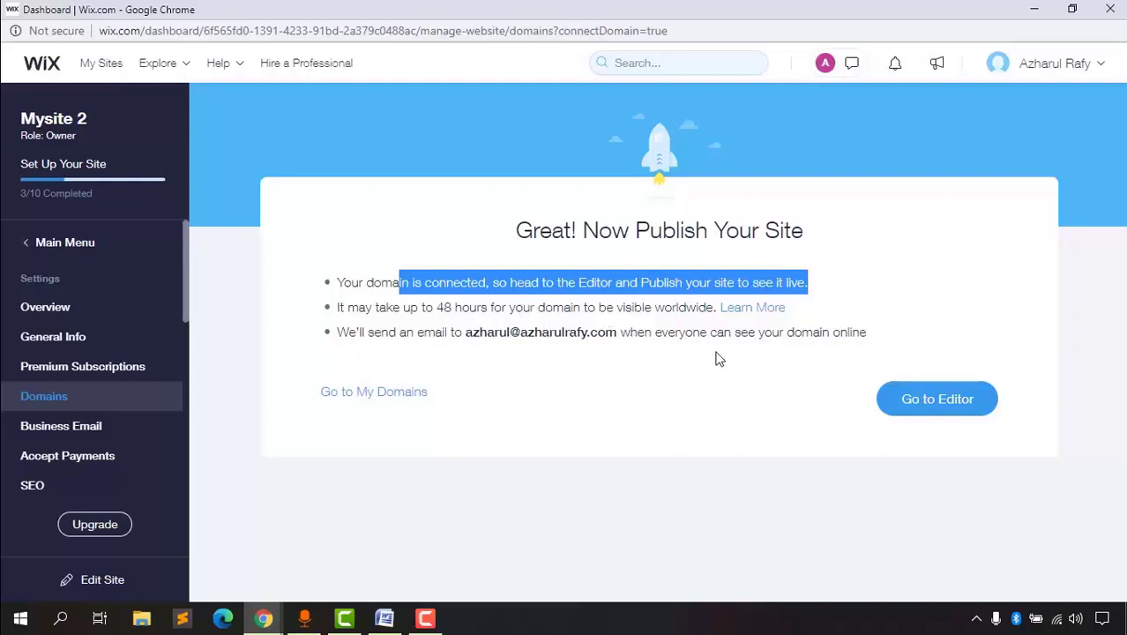
Step: Open the site in the Wix Editor, publish it, and view the live site
click(960, 403)
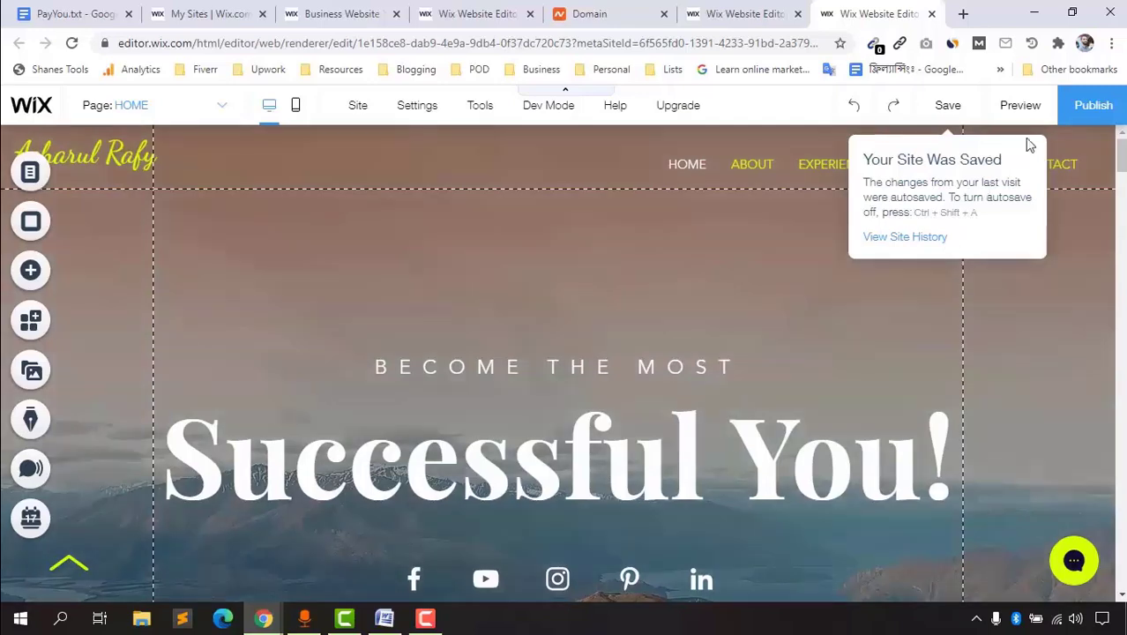
click(1072, 120)
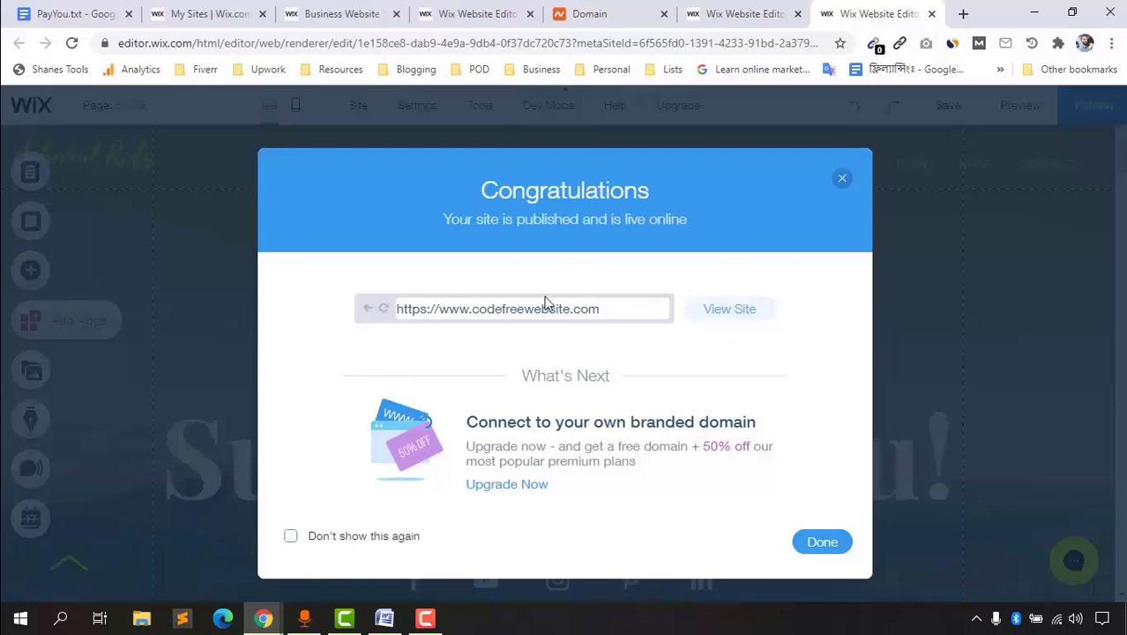
click(721, 311)
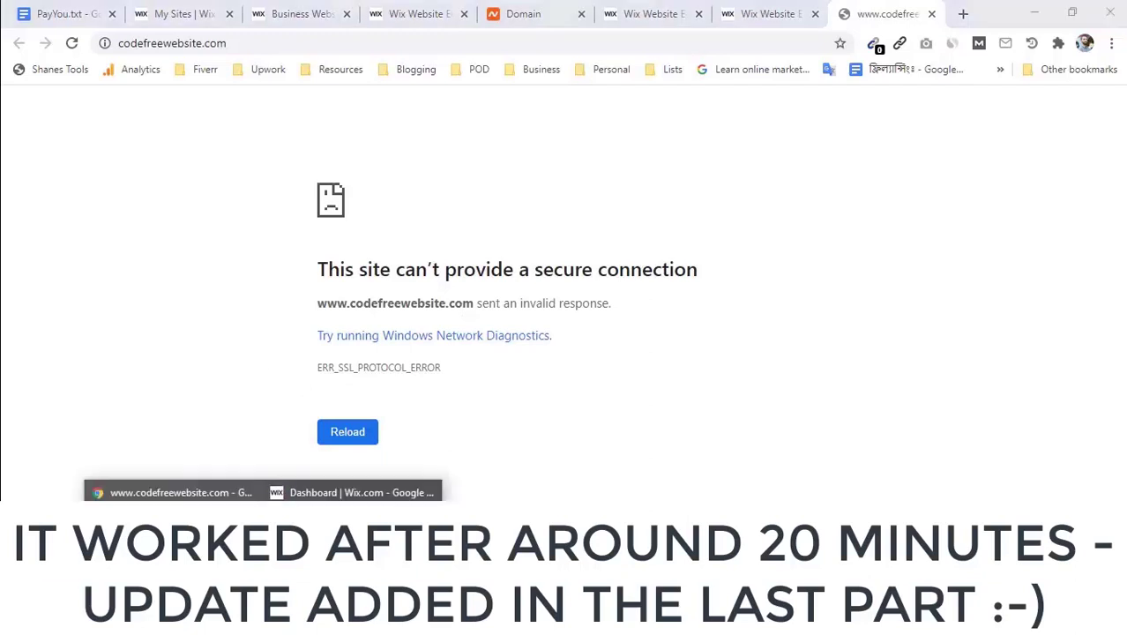
Step: Check the Wix dashboard's domain page, return to the Wix Editor, and dismiss the publishing dialog
click(352, 490)
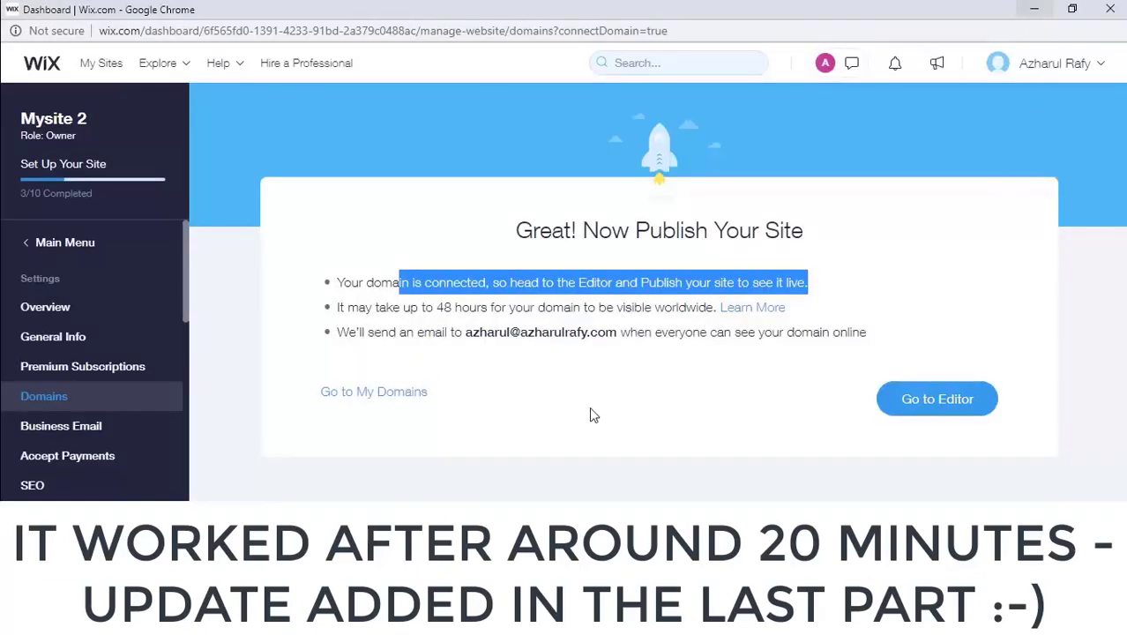
click(167, 490)
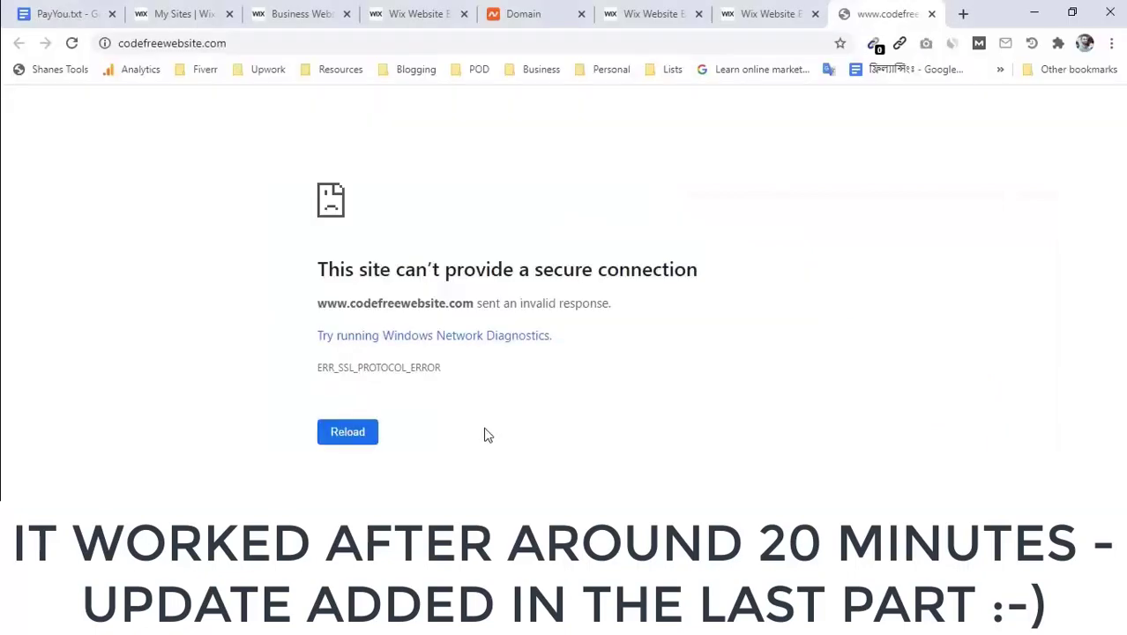
click(765, 13)
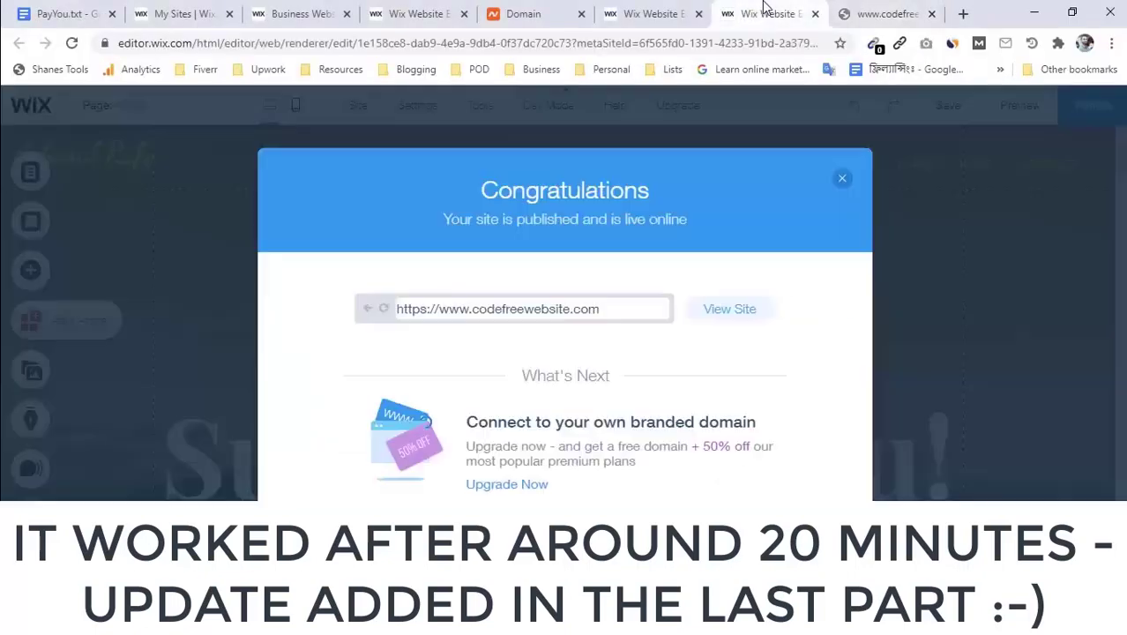
click(841, 178)
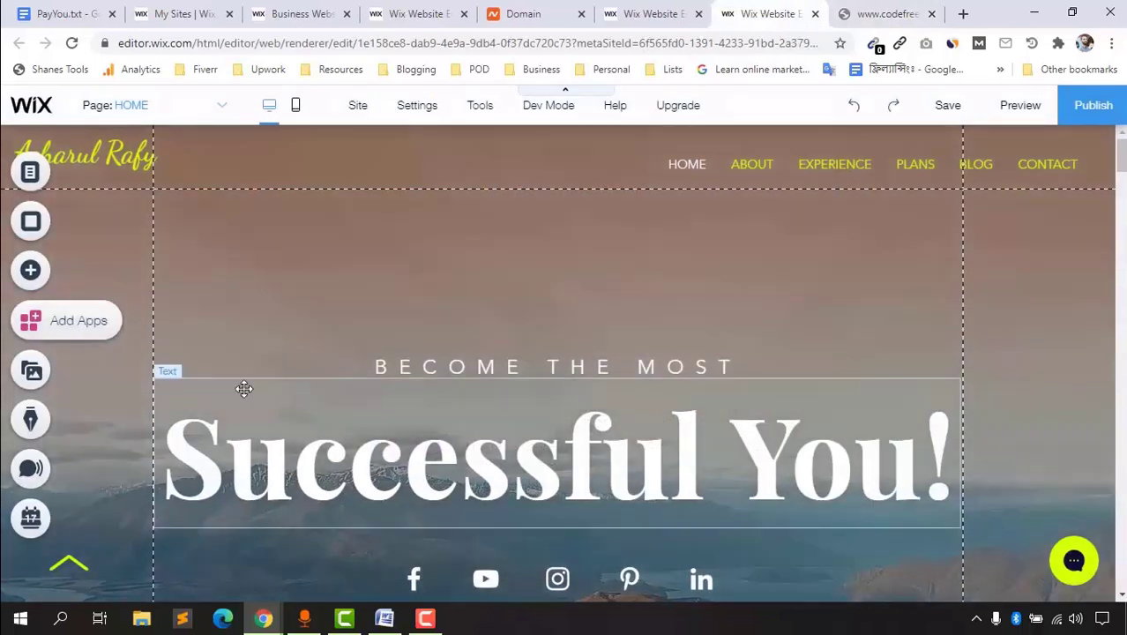
scroll(168, 441, down, 3)
scroll(202, 463, up, 3)
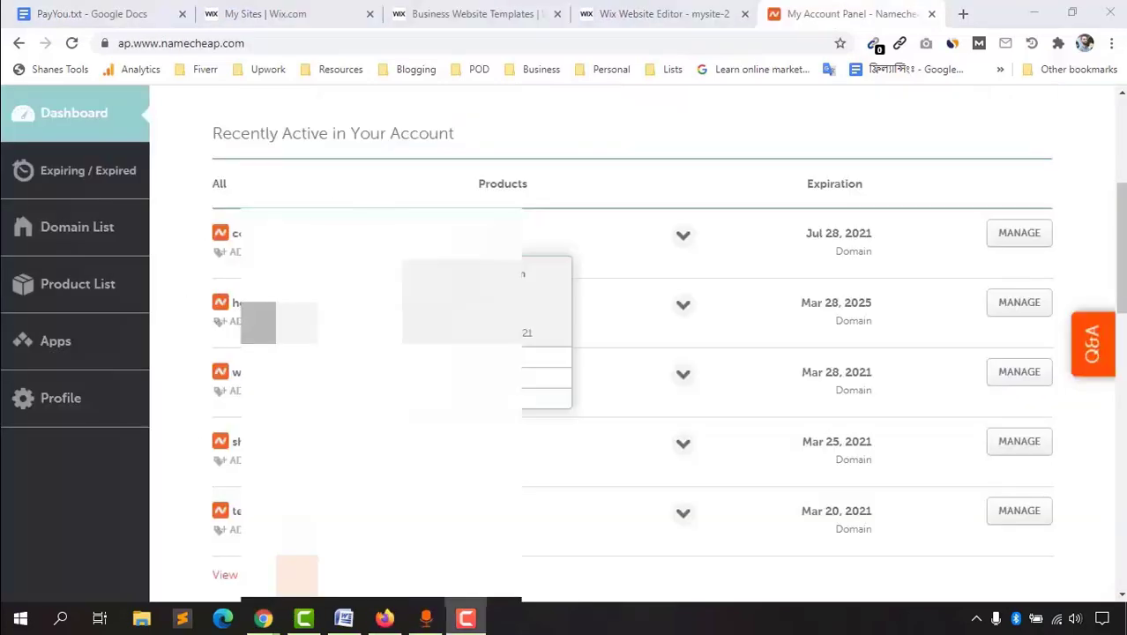
Step: Load codefreewebsite.com in a new browser tab and examine the home page's hero and introduction sections
click(966, 15)
text(code)
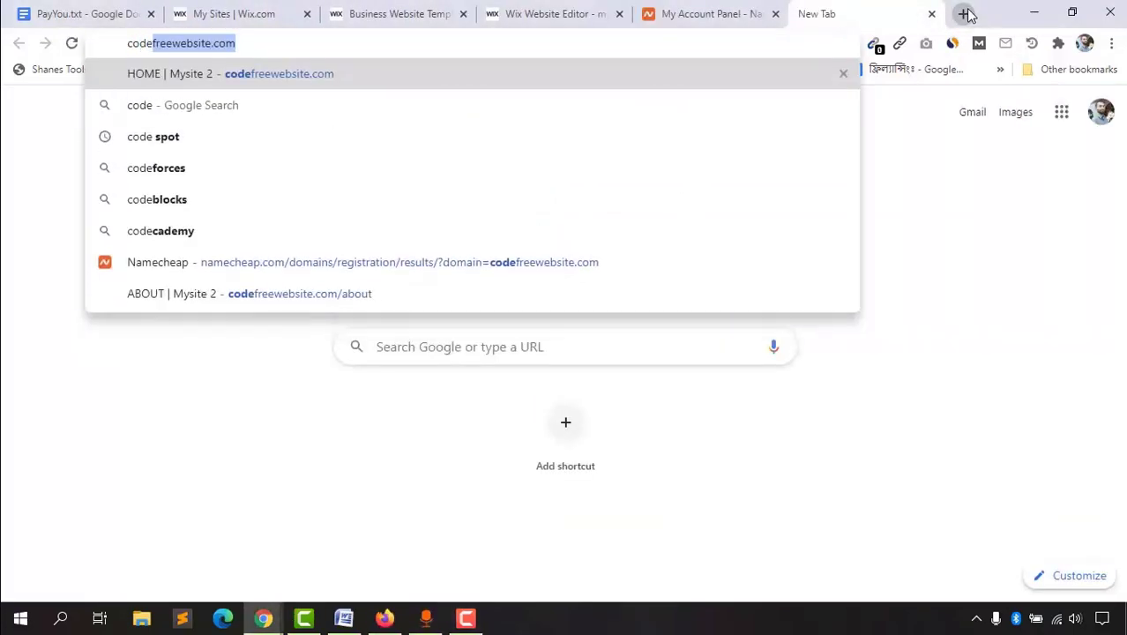
key(Return)
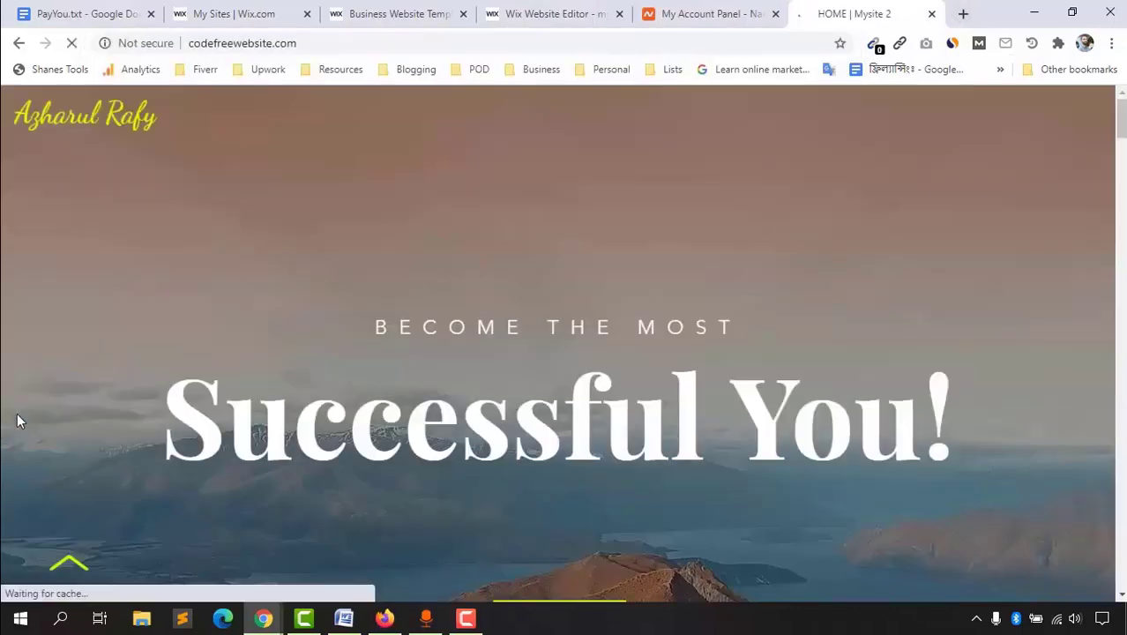
scroll(809, 395, down, 3)
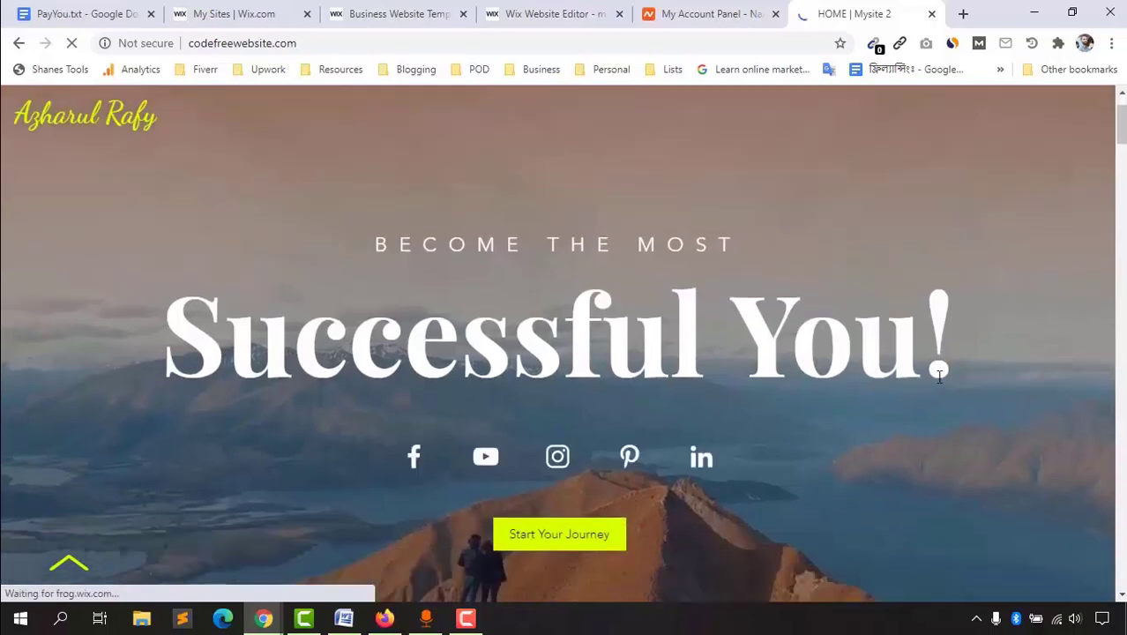
scroll(931, 350, down, 2)
scroll(931, 350, down, 2)
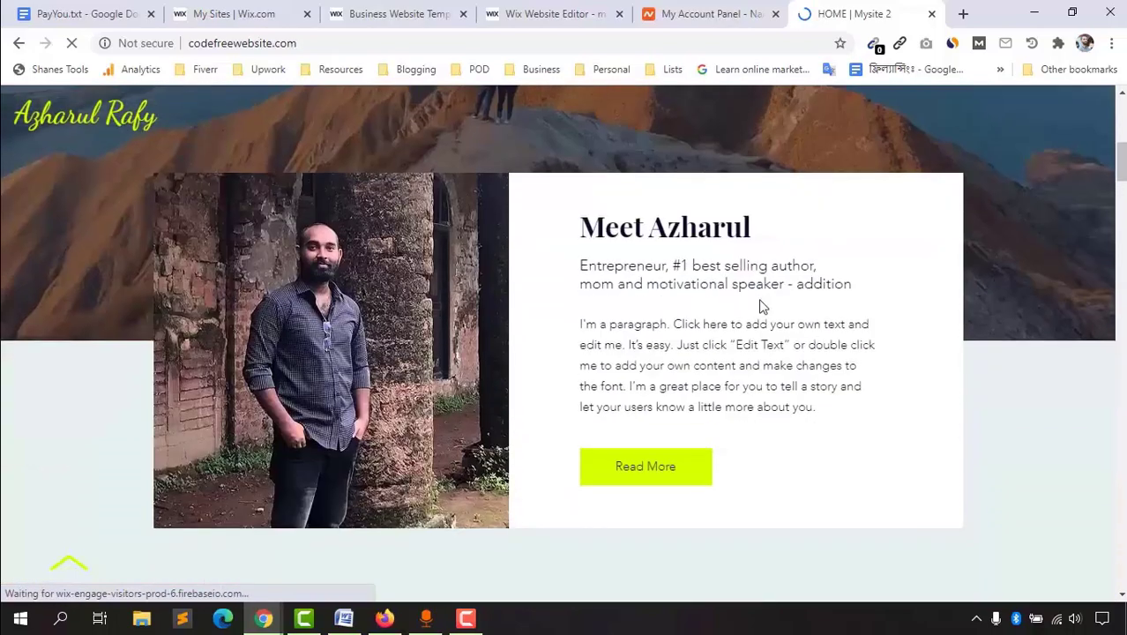
scroll(509, 271, up, 3)
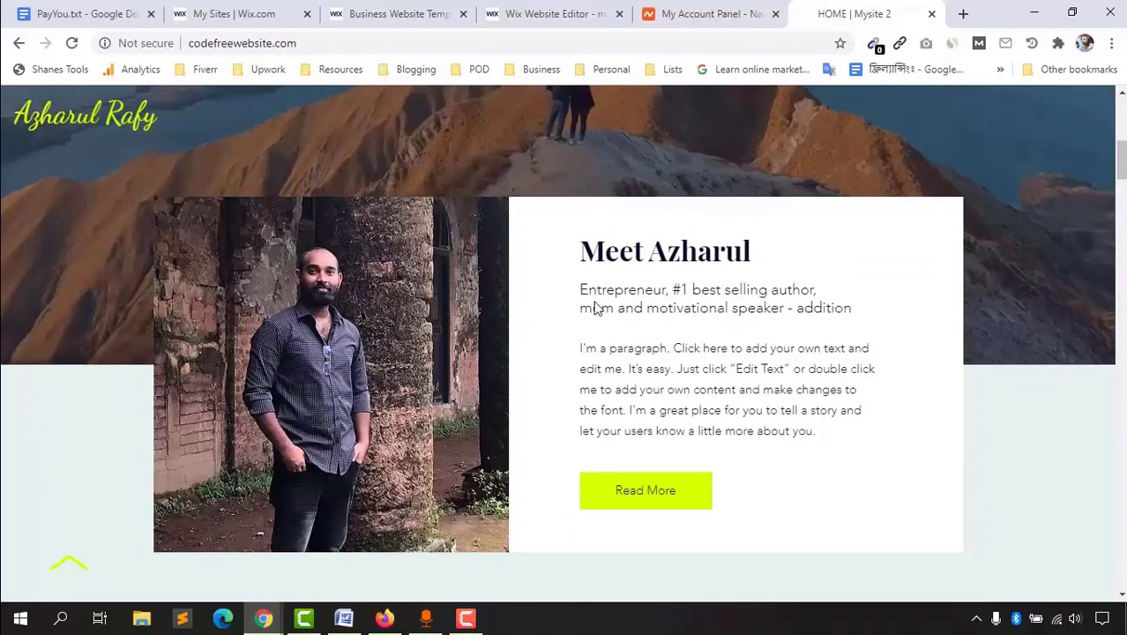
scroll(844, 369, up, 1)
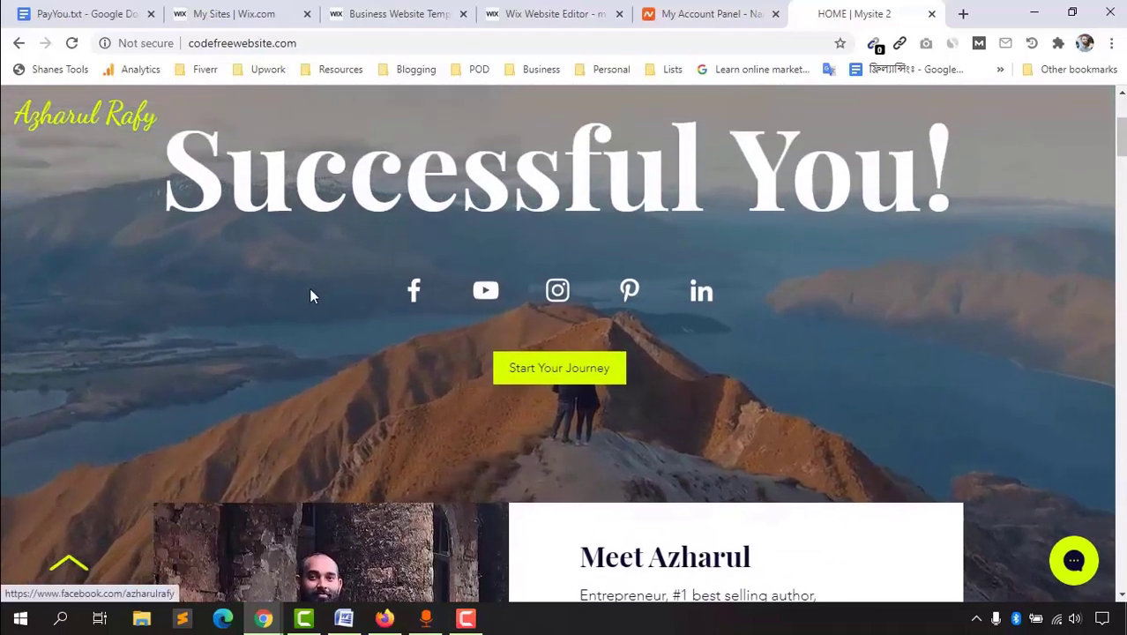
Step: Check the live home page's contact section and footer credit, and review the remaining sections back up to the hero
click(659, 377)
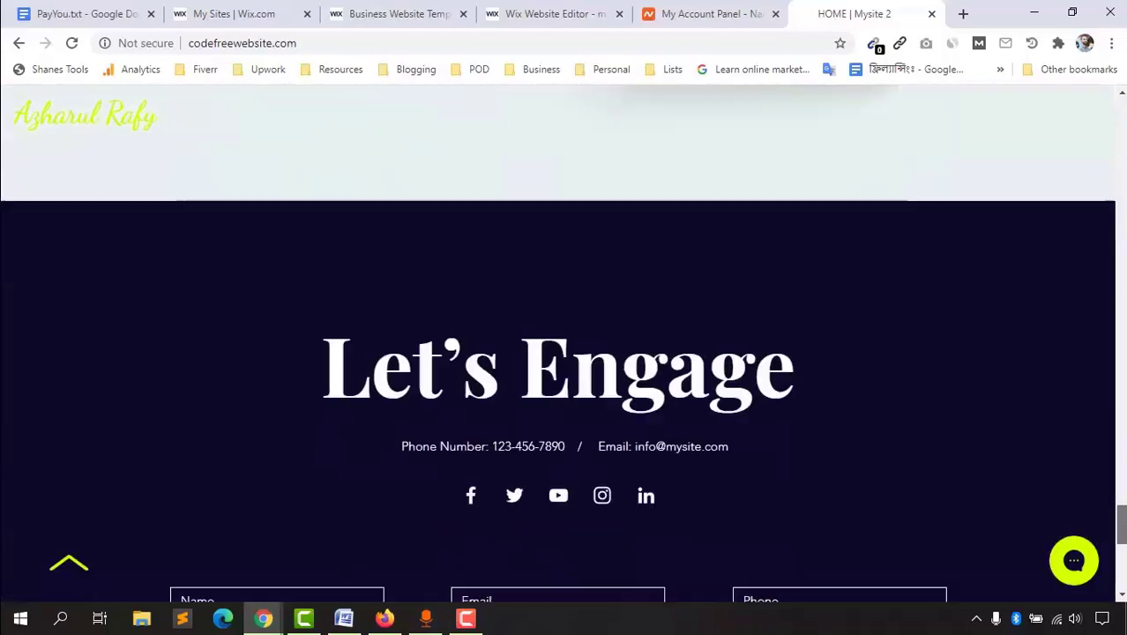
scroll(546, 529, down, 5)
drag(535, 550, 598, 551)
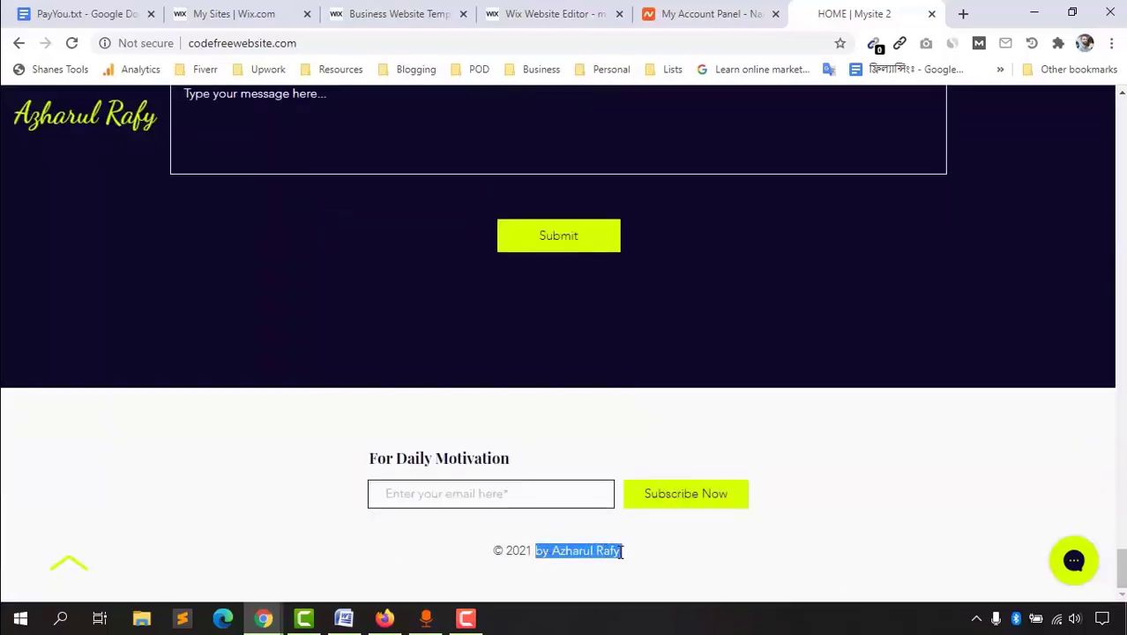
scroll(206, 443, up, 10)
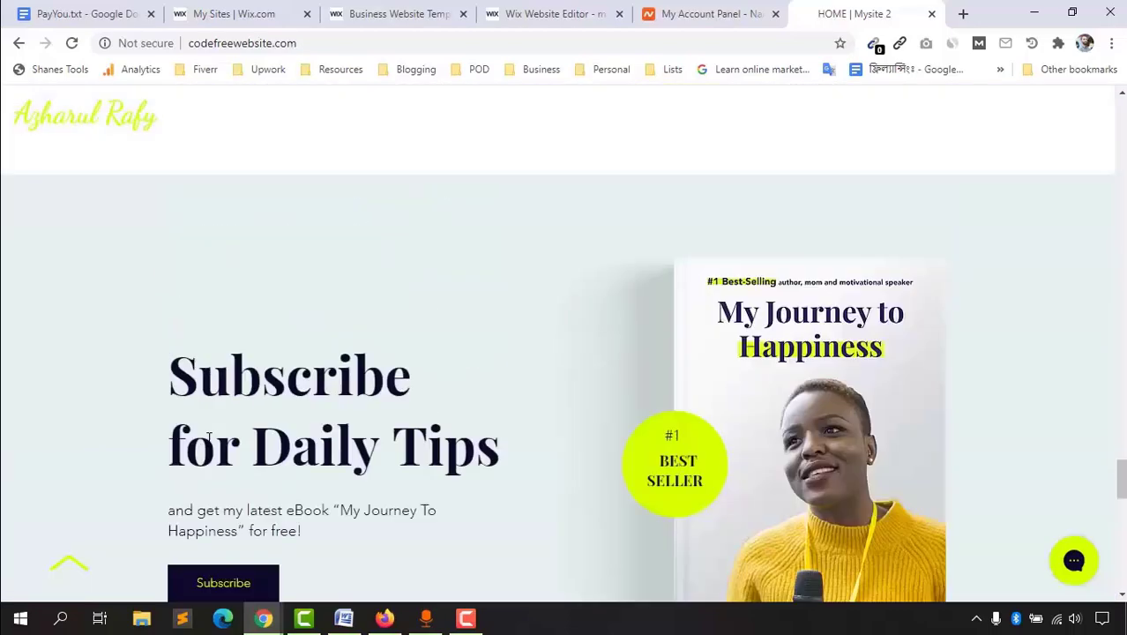
scroll(208, 438, up, 10)
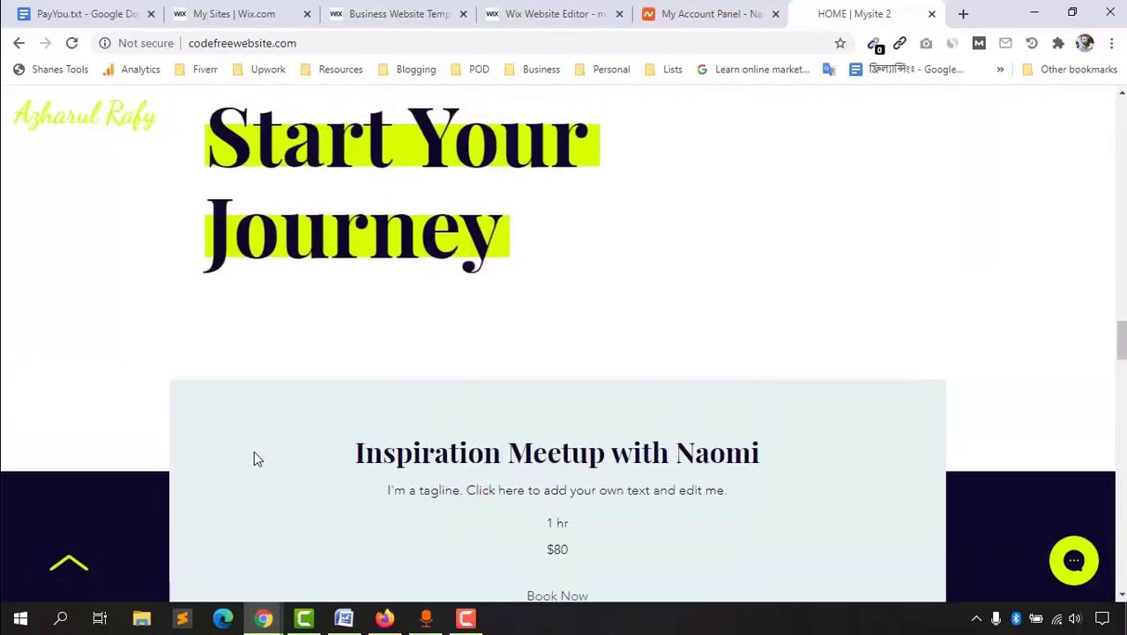
scroll(641, 418, up, 15)
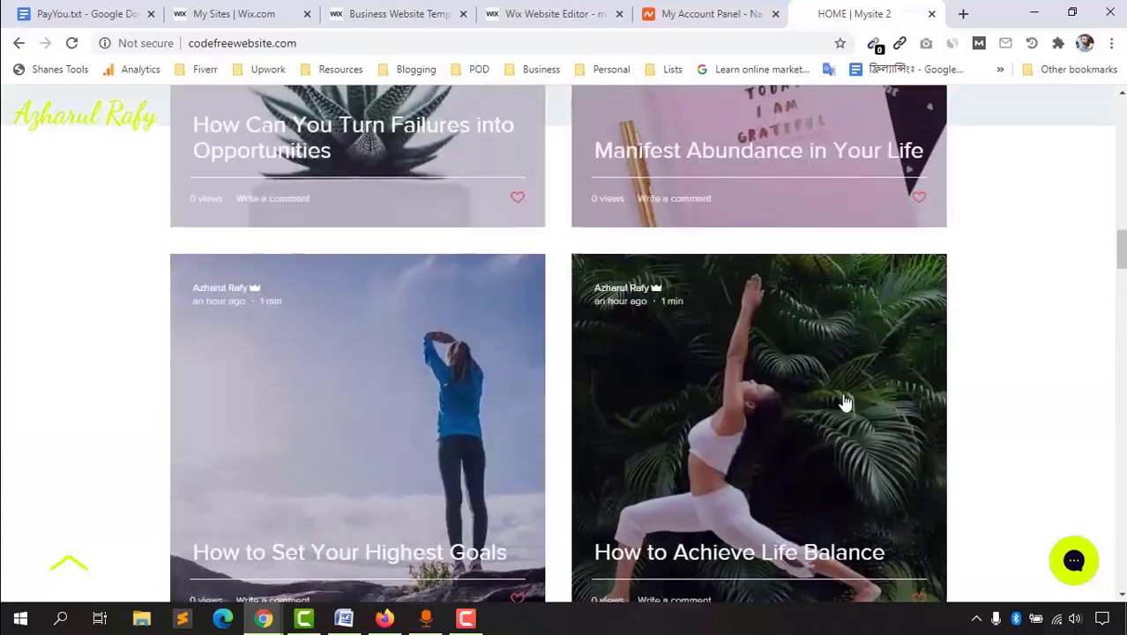
scroll(845, 402, up, 10)
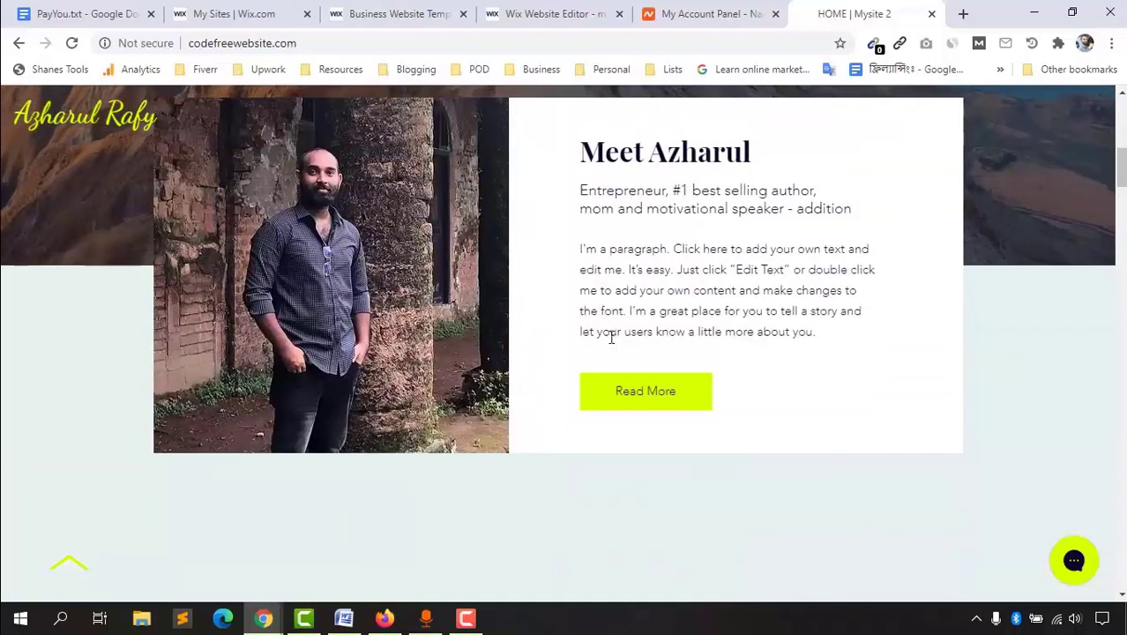
scroll(611, 338, up, 8)
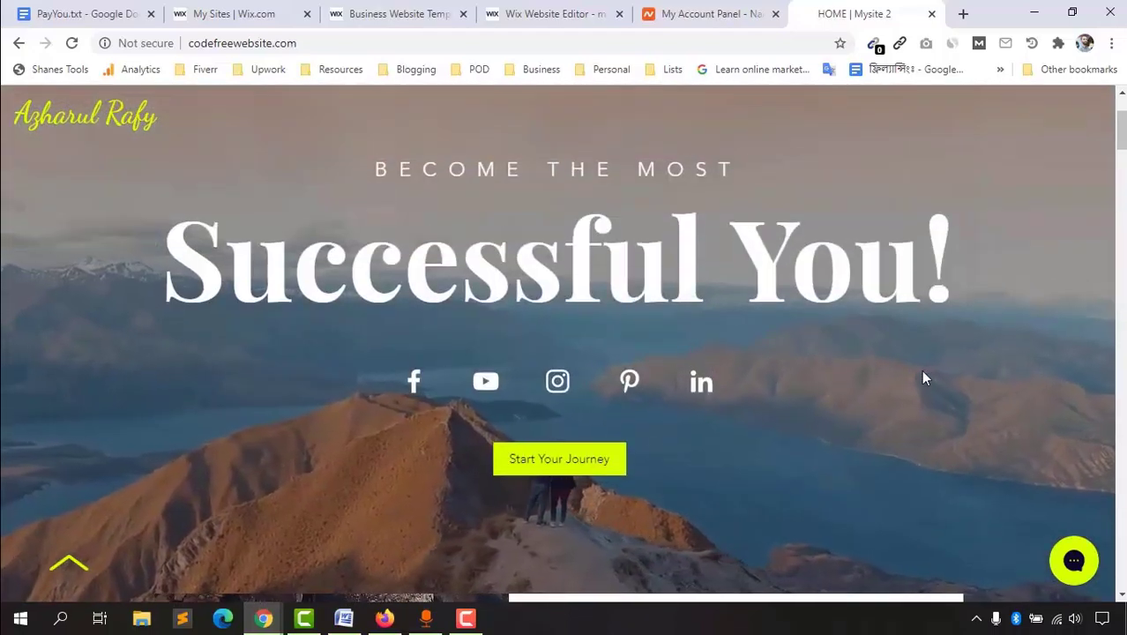